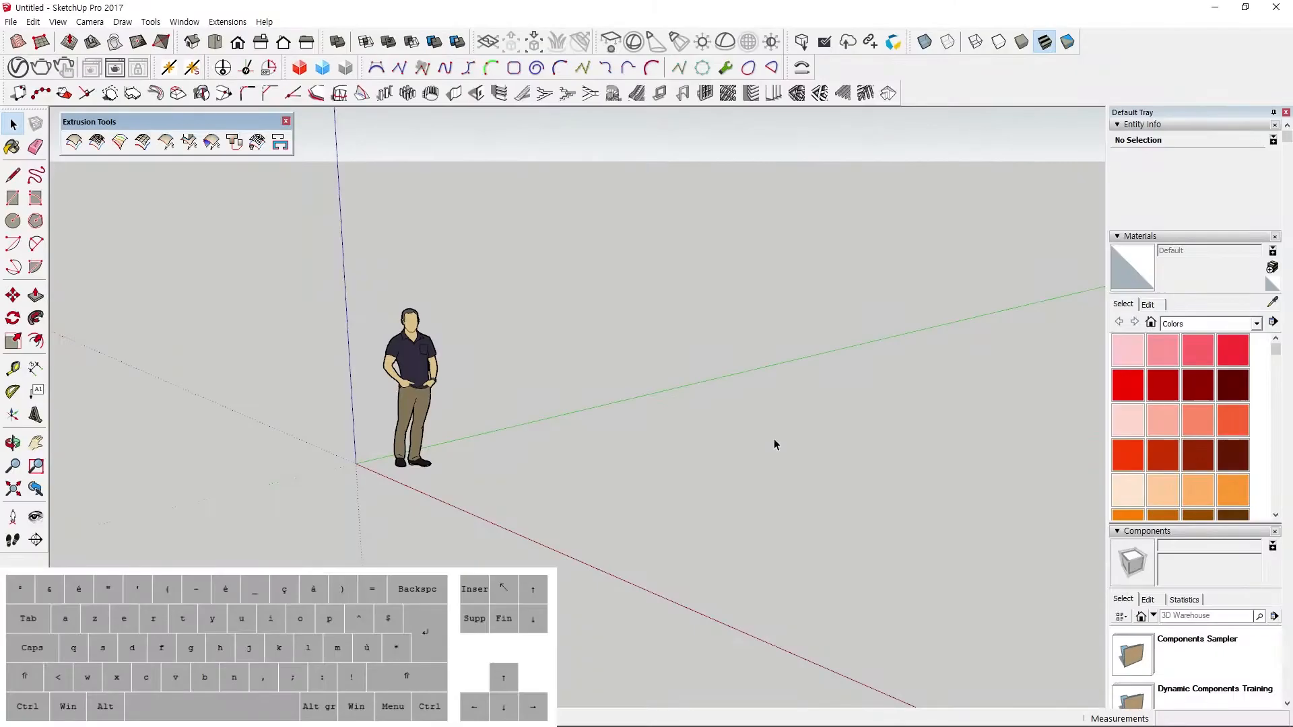
Draw an upright two-point arc with a radius of about 3226 mm on the ground beside the red axis.
middle_drag(774, 438, 649, 494)
scroll(649, 495, down, 1)
key(a)
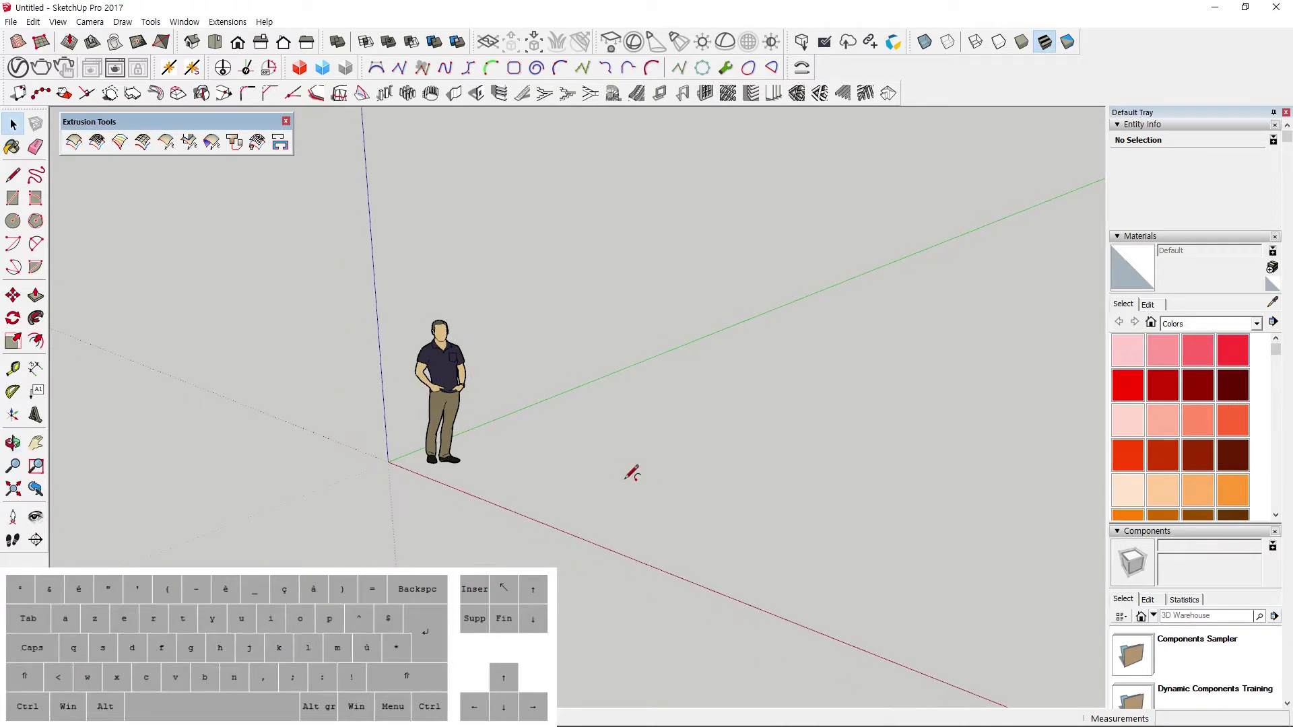
click(588, 489)
middle_drag(694, 433, 759, 382)
click(753, 388)
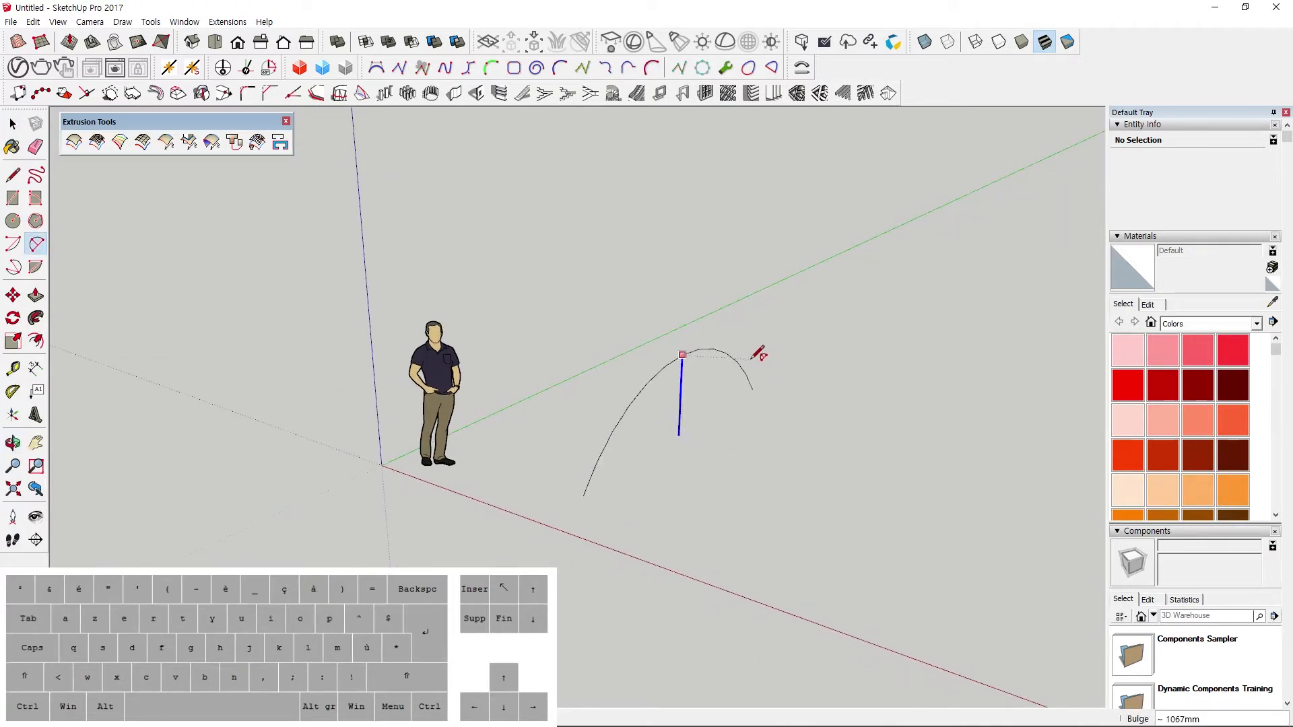
click(757, 372)
Rotate a copy of the arc a quarter turn about its near endpoint to make a second, perpendicular arc.
middle_drag(757, 372, 596, 414)
scroll(596, 414, up, 1)
key(space)
drag(626, 339, 544, 423)
scroll(604, 443, up, 1)
key(m)
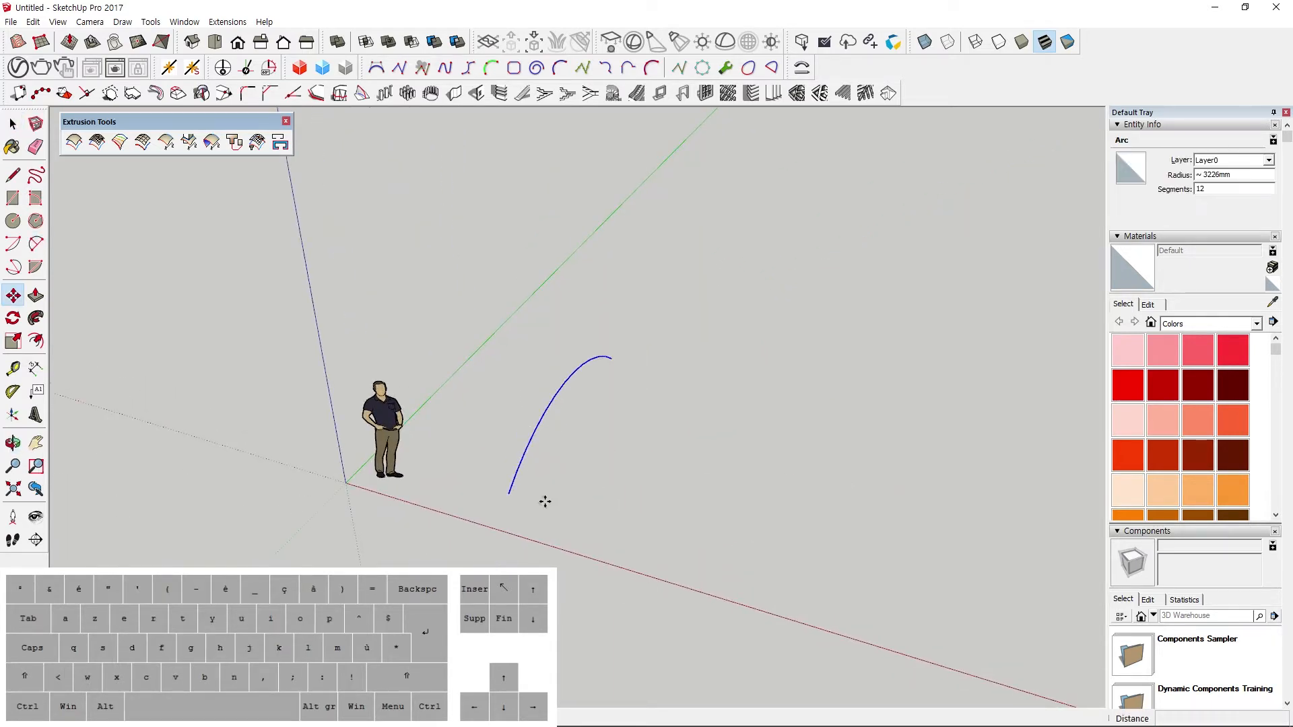
key(q)
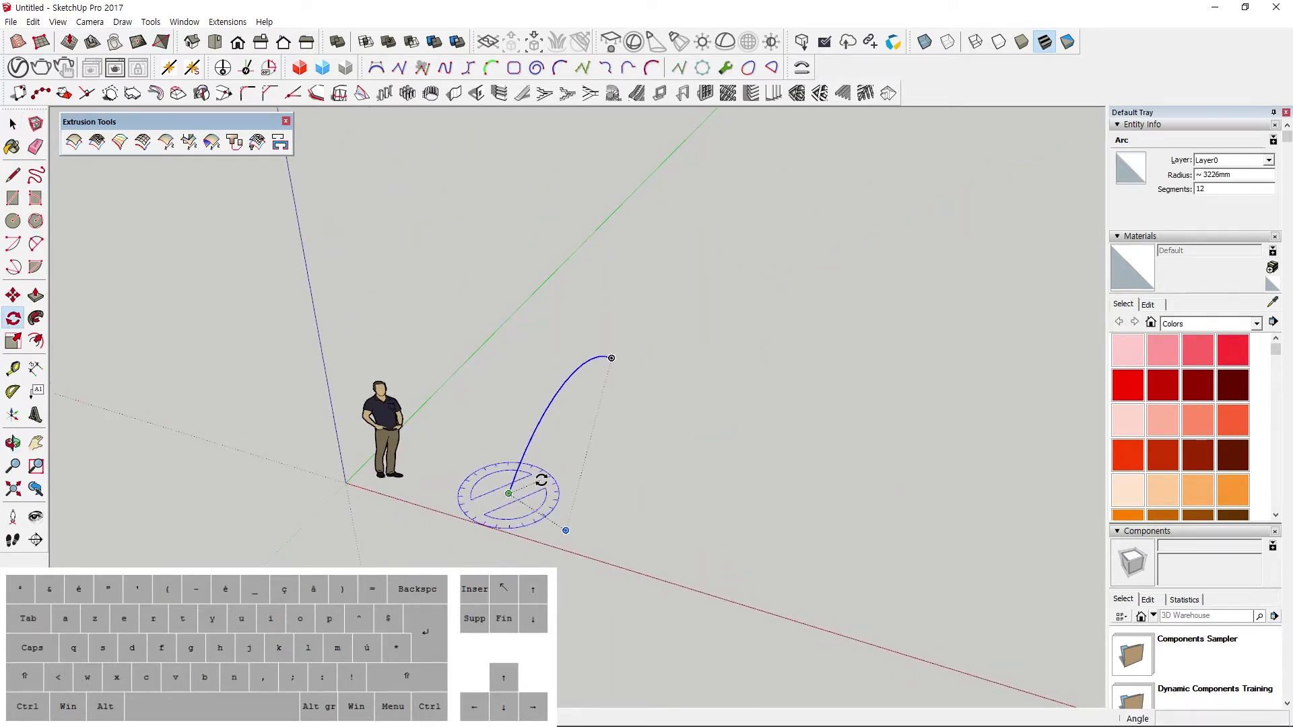
click(537, 468)
key(ctrl)
click(561, 509)
Select both arcs and rotate a copy of them half a turn around a point beyond the open side.
scroll(561, 509, down, 1)
middle_drag(561, 509, 580, 467)
key(space)
drag(588, 349, 510, 466)
key(q)
click(673, 403)
key(ctrl)
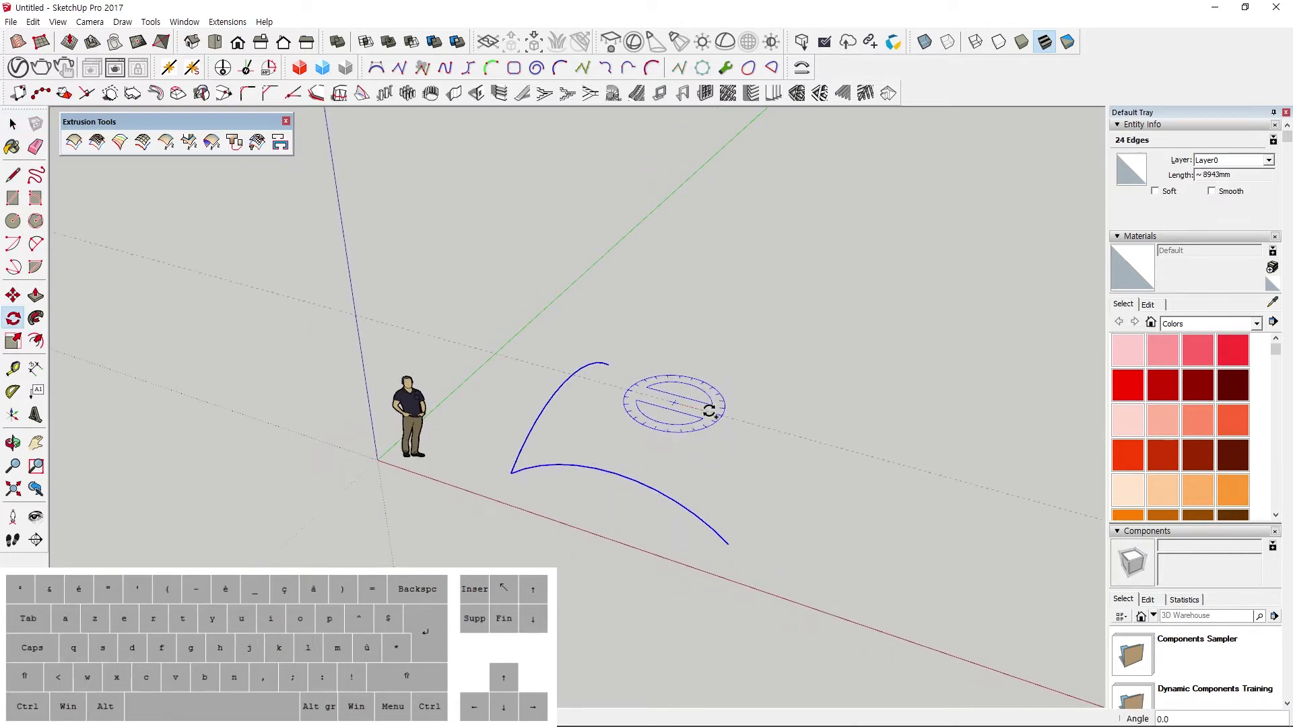
click(707, 406)
click(632, 390)
Move the copied pair of arcs so its endpoints meet the original pair, closing a four-sided outline.
shift+middle_drag(716, 400, 714, 376)
scroll(714, 377, up, 1)
key(m)
click(754, 422)
click(727, 544)
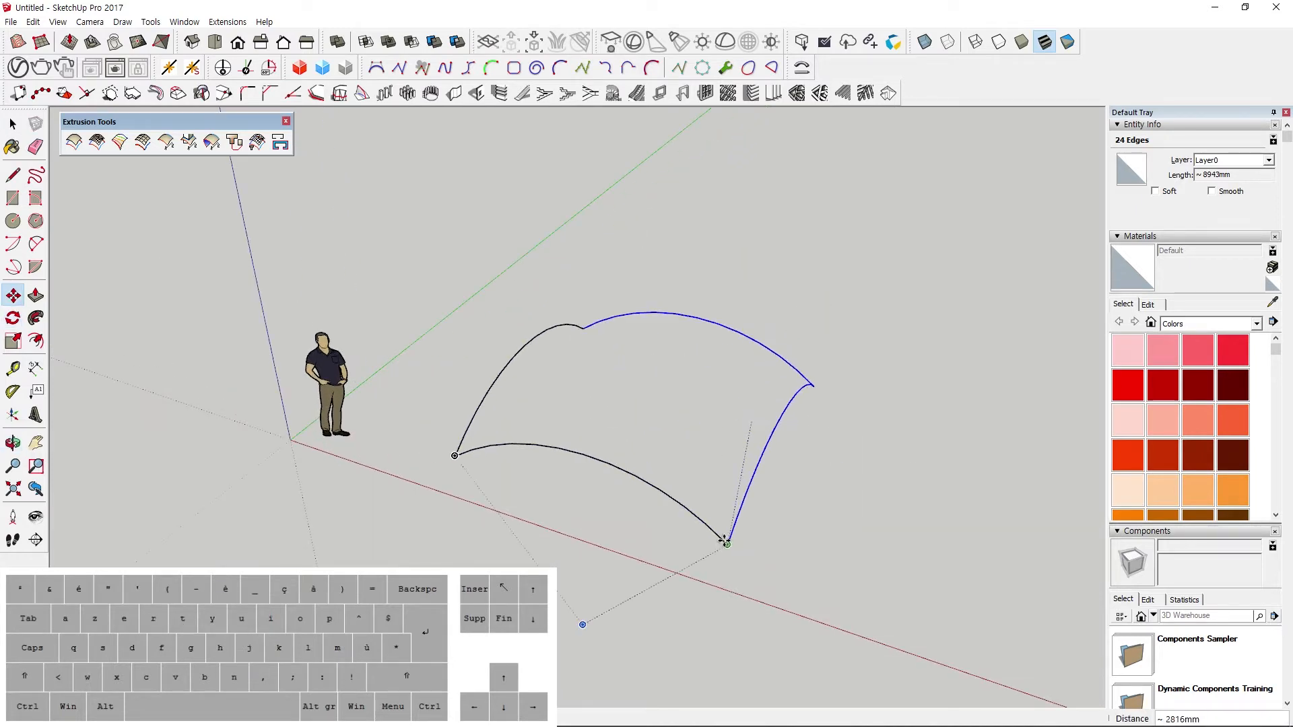
middle_drag(765, 528, 735, 421)
key(space)
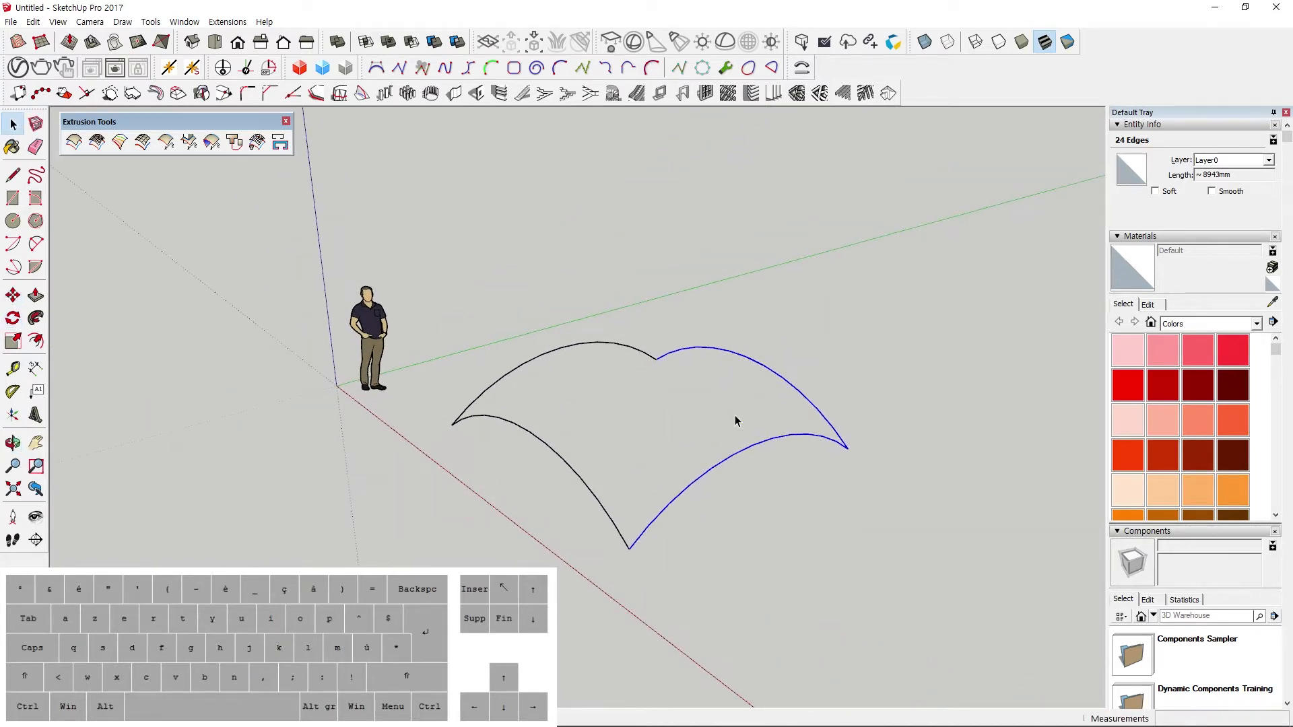
key(s)
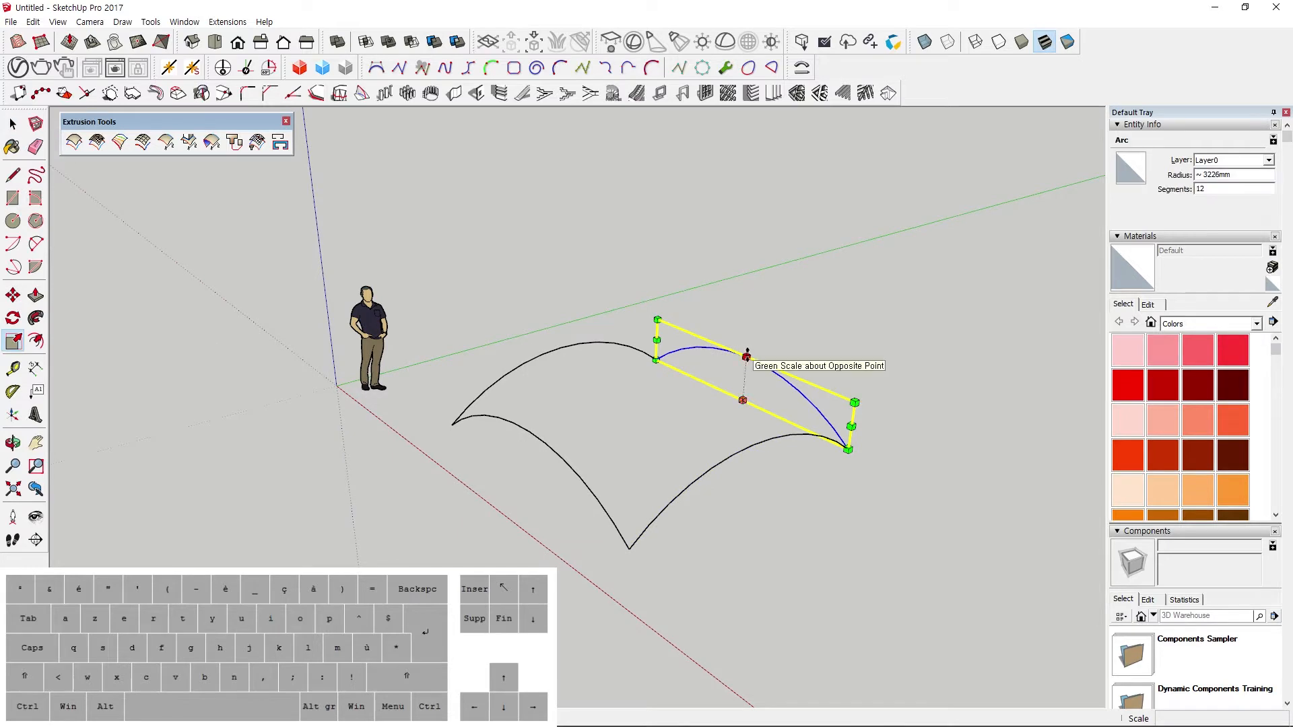
key(space)
click(787, 319)
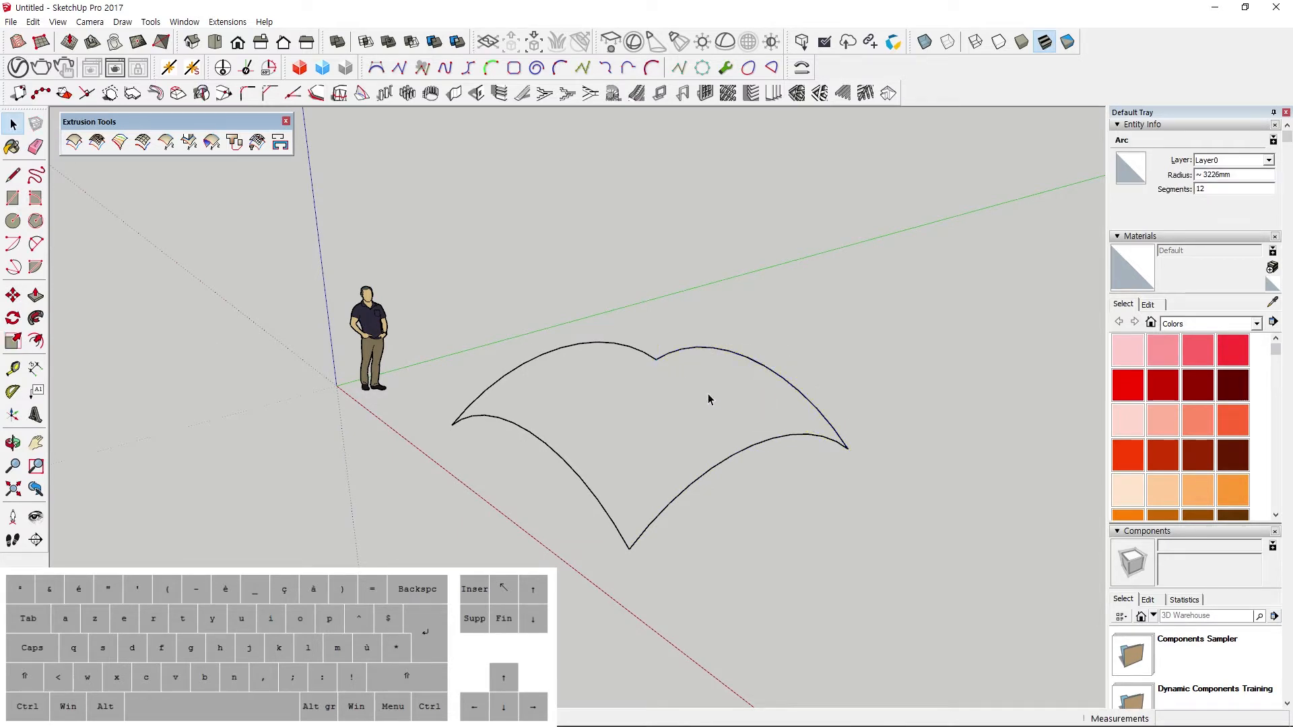
Start Extrude Edges by Rails with the rear-right arc as profile, its two neighbouring arcs as rails, and the front-left arc as melding profile.
middle_drag(708, 393, 637, 448)
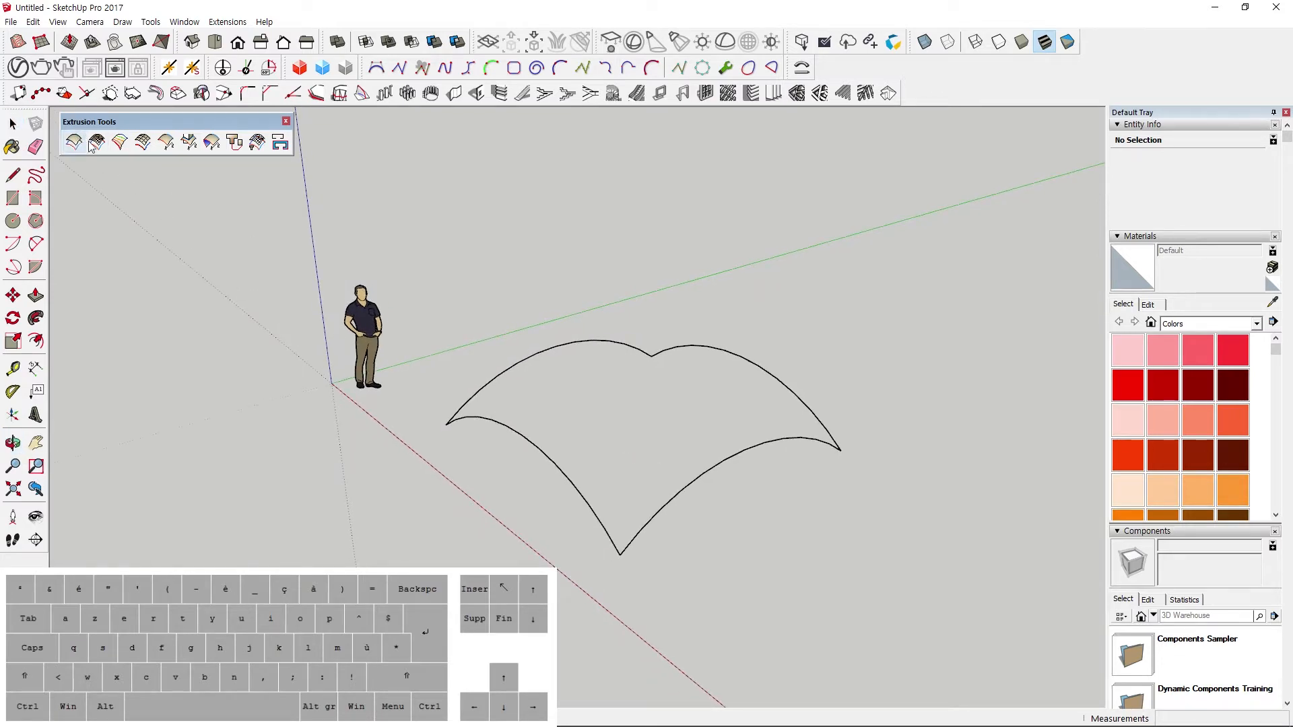
click(702, 348)
click(584, 342)
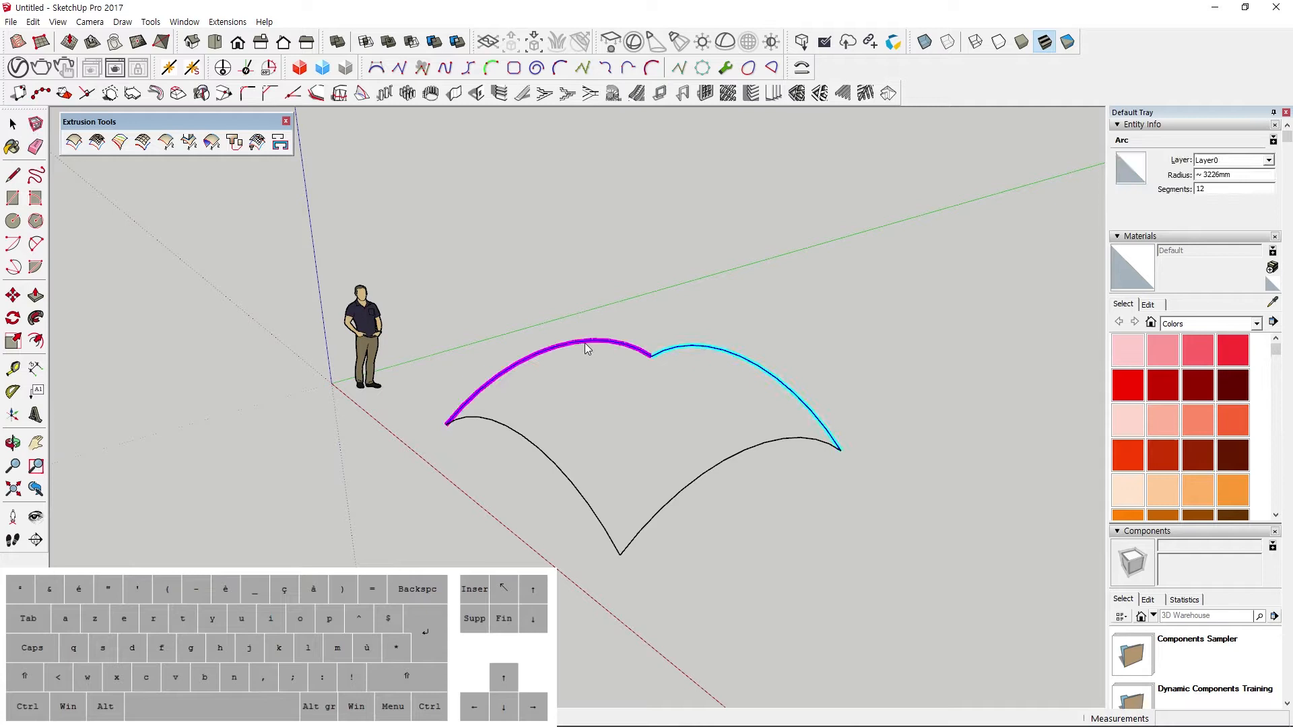
click(750, 450)
click(560, 469)
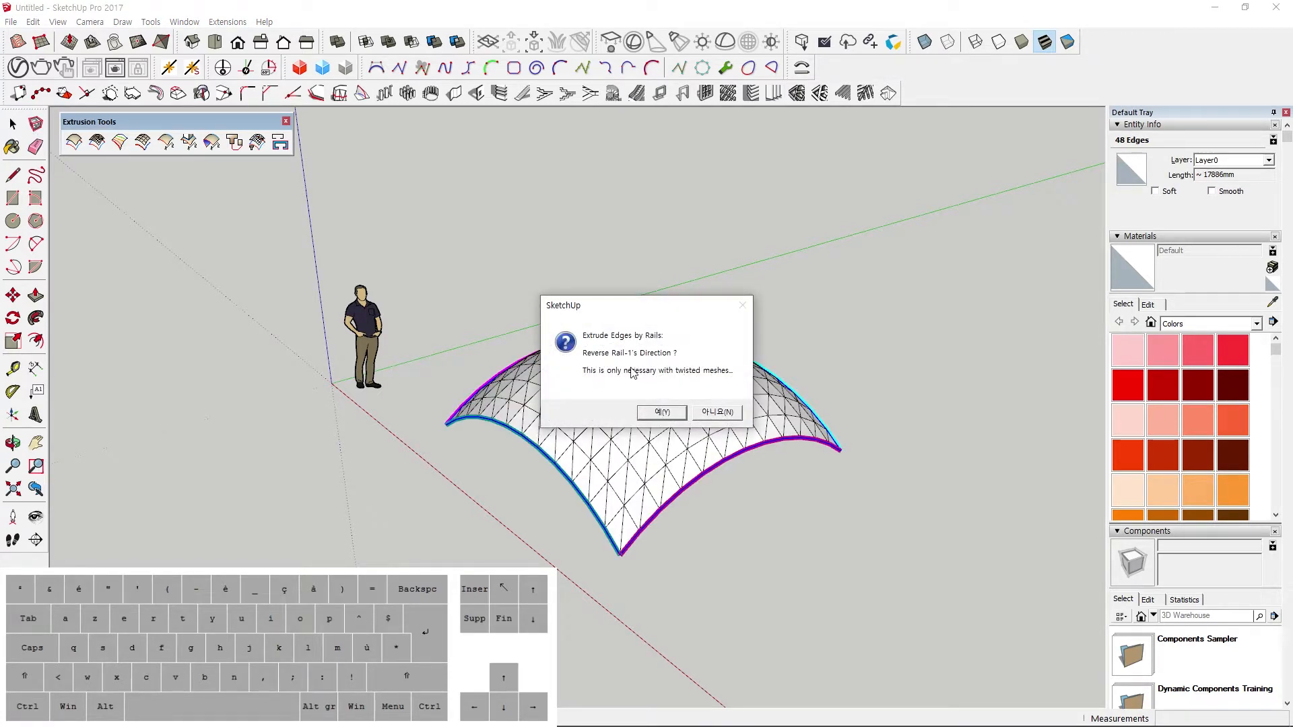
Complete the rail extrusion of the four equal arcs with reversed faces, quad faces and the original curves erased.
click(658, 413)
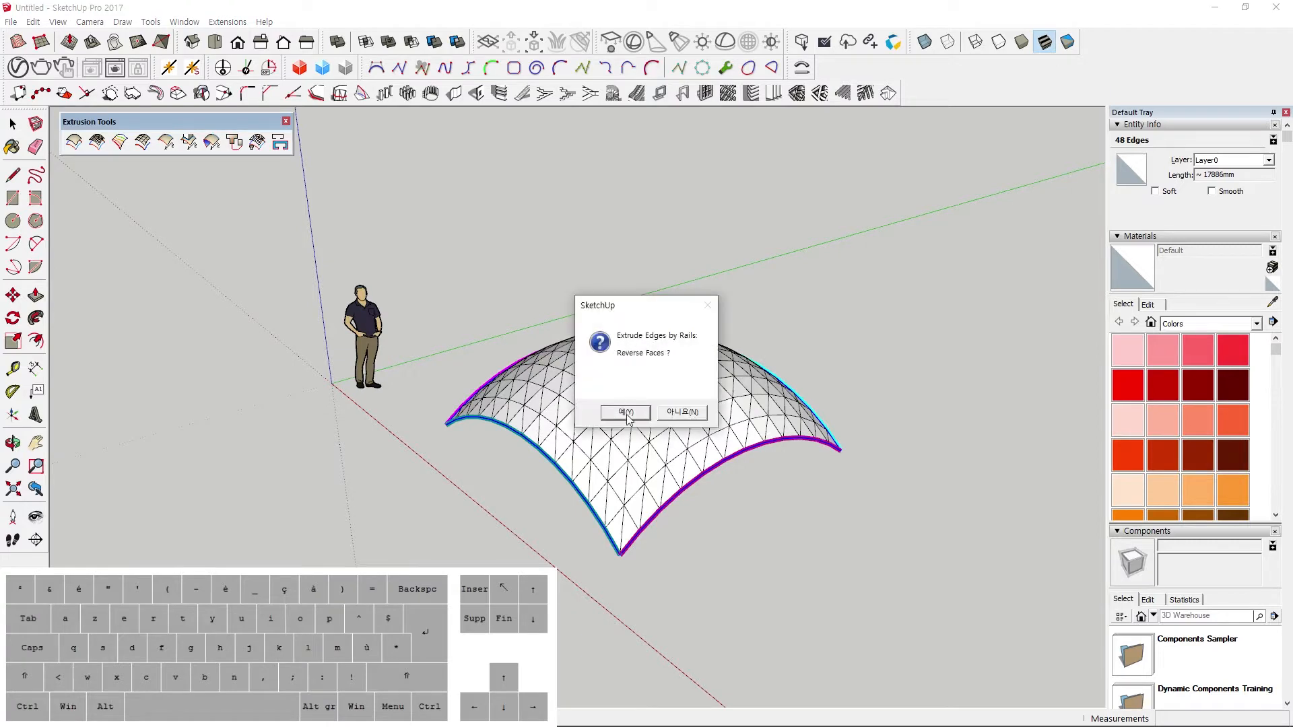
click(627, 415)
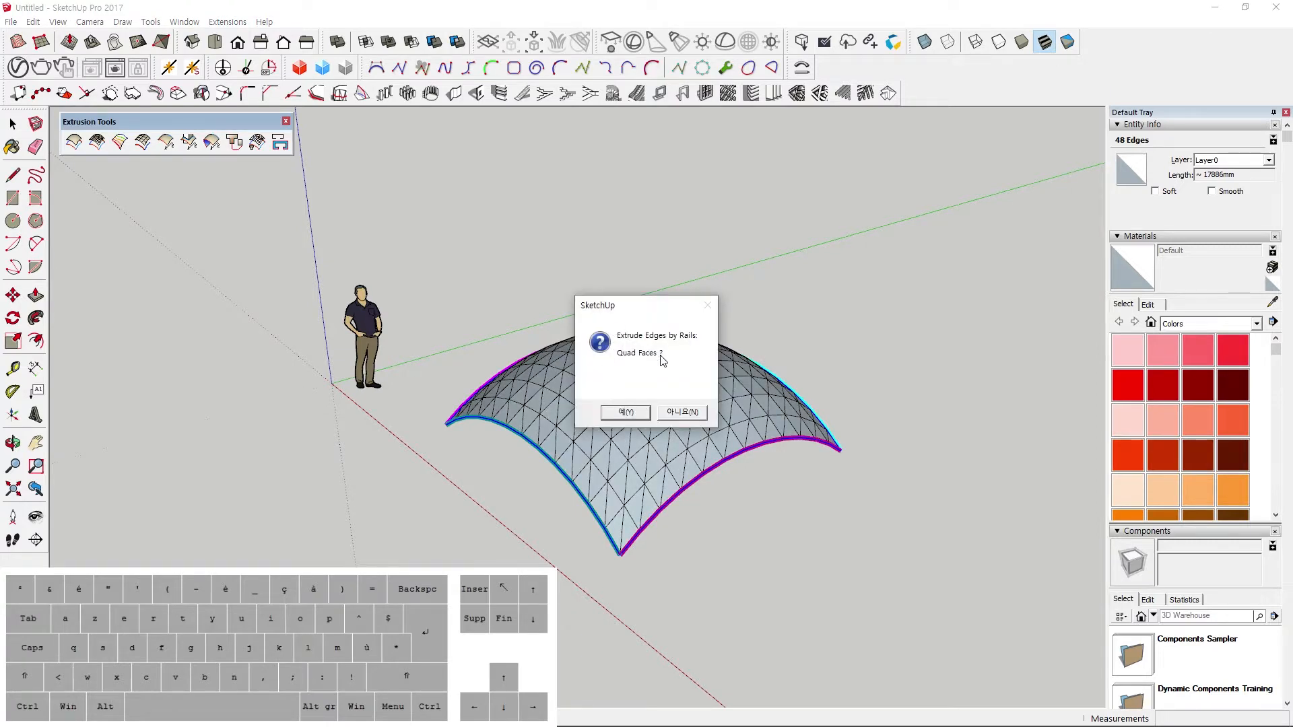
click(624, 413)
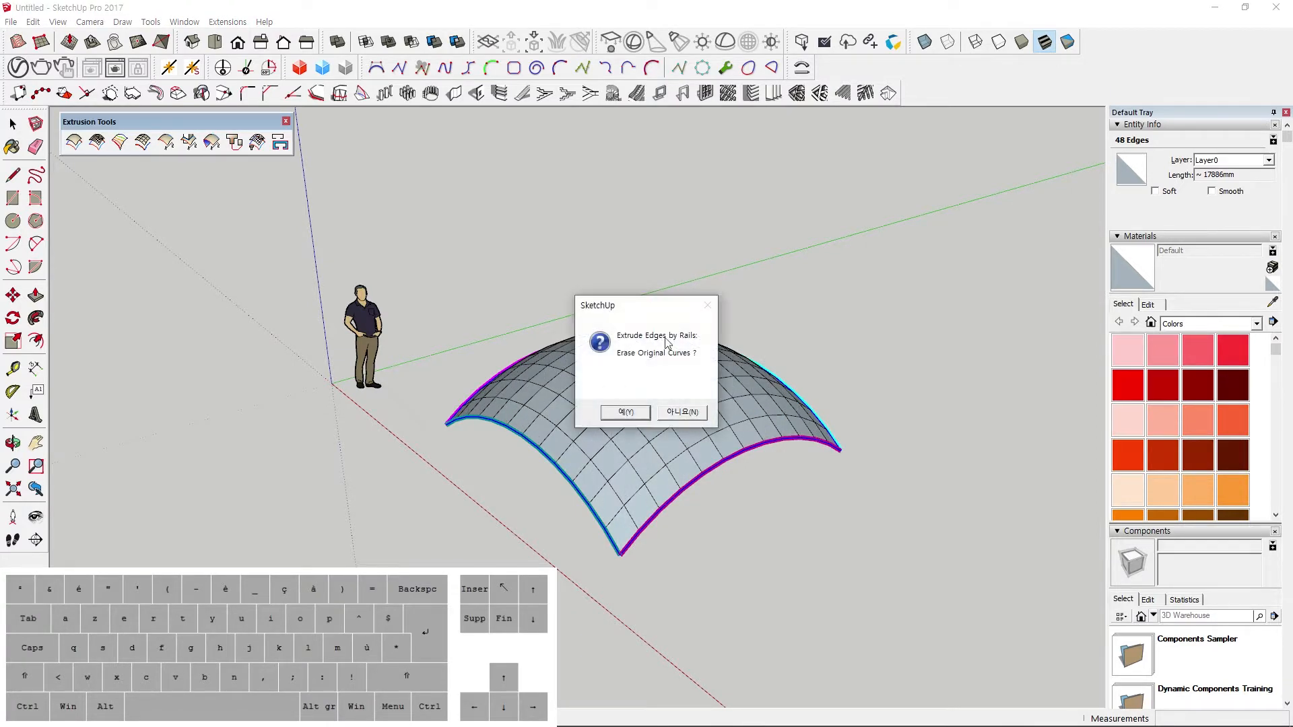
click(634, 412)
mouse_move(633, 413)
middle_down()
mouse_move(534, 471)
mouse_move(682, 496)
middle_up()
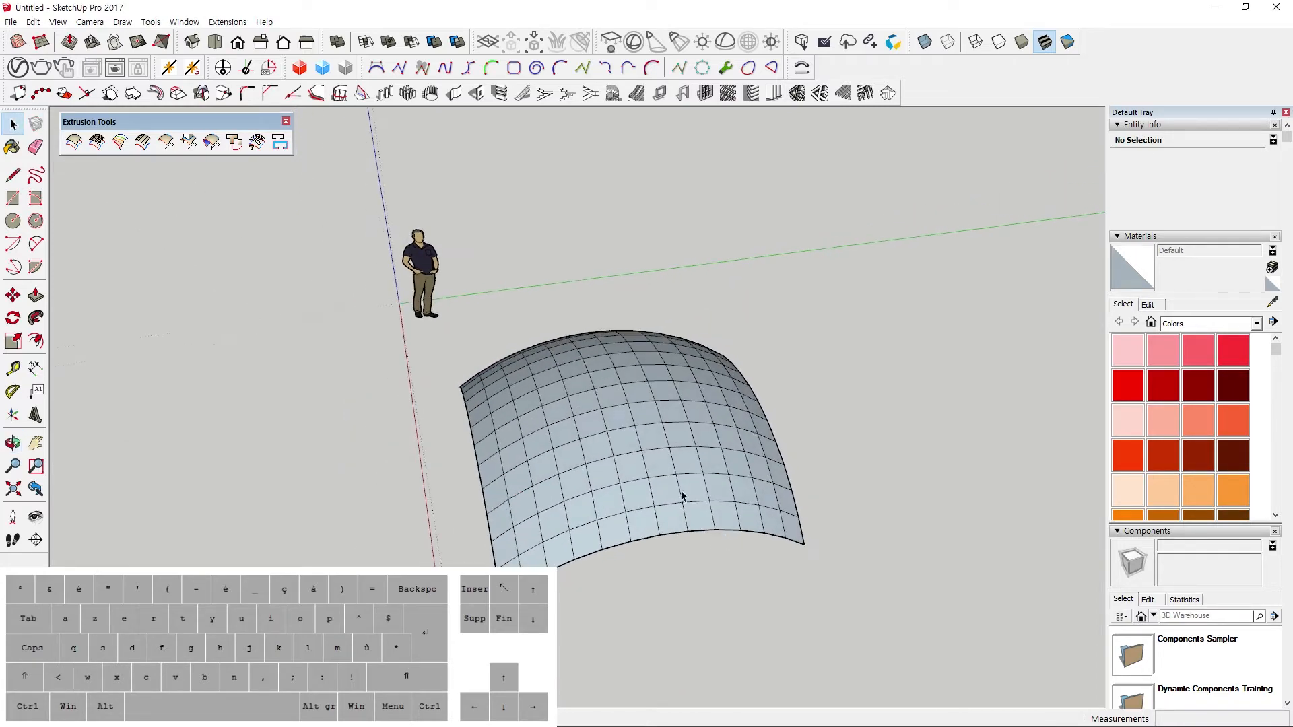
click(682, 497)
click(749, 541)
Open the domed mesh group, reverse all of its faces, and close the group.
middle_drag(609, 578, 745, 489)
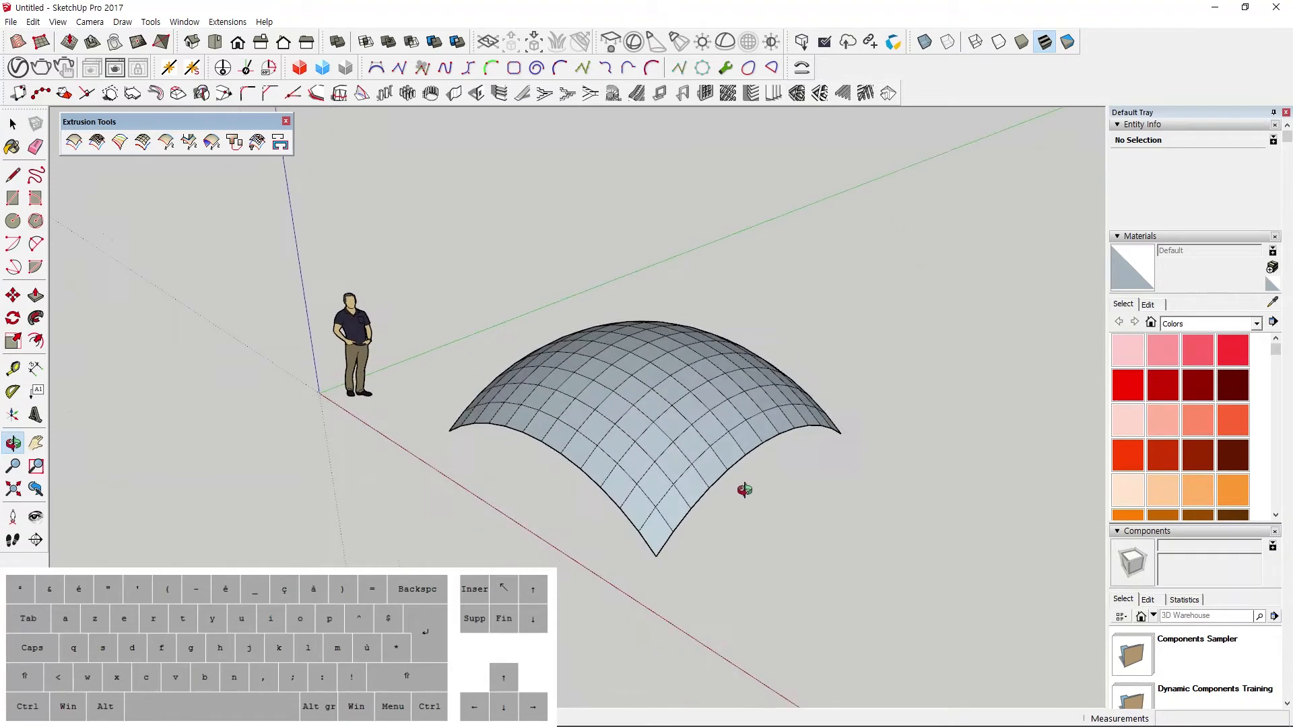
scroll(698, 493, up, 1)
click(665, 427)
right_click(667, 425)
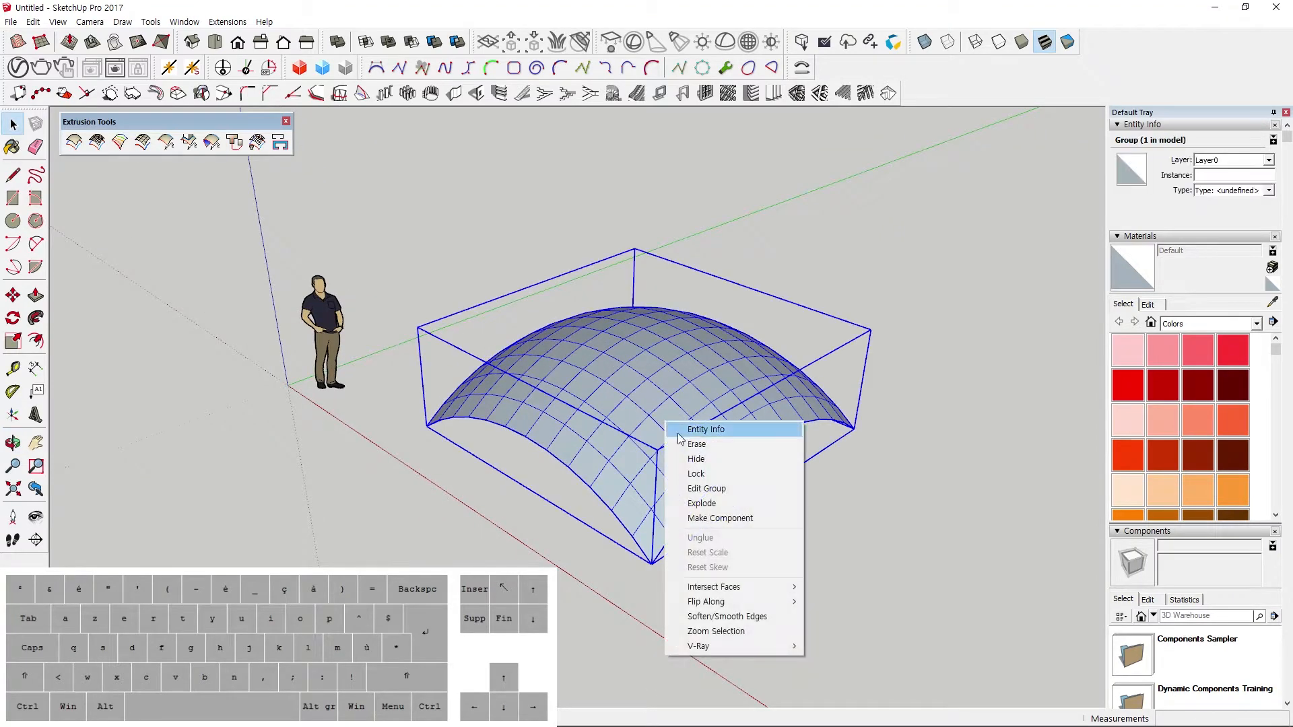
double_click(662, 390)
triple_click(662, 388)
click(654, 391)
right_click(653, 390)
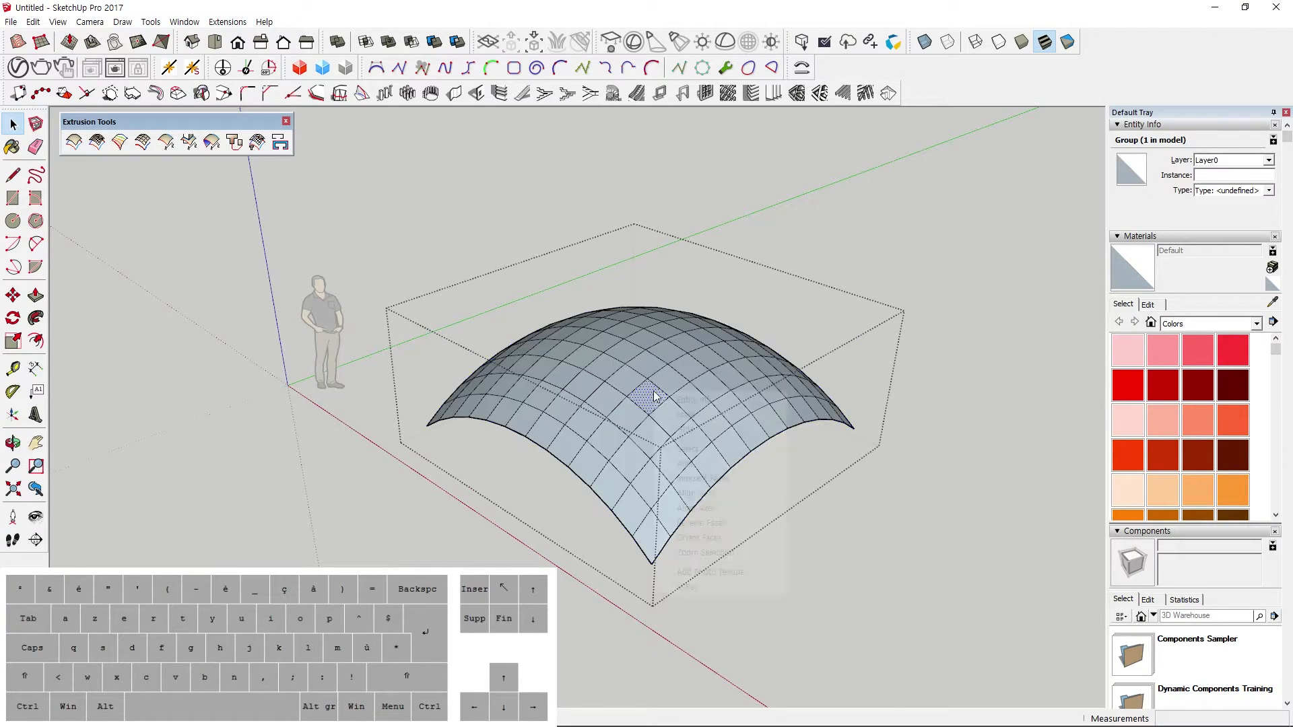
click(650, 394)
double_click(645, 395)
triple_click(644, 397)
right_click(645, 395)
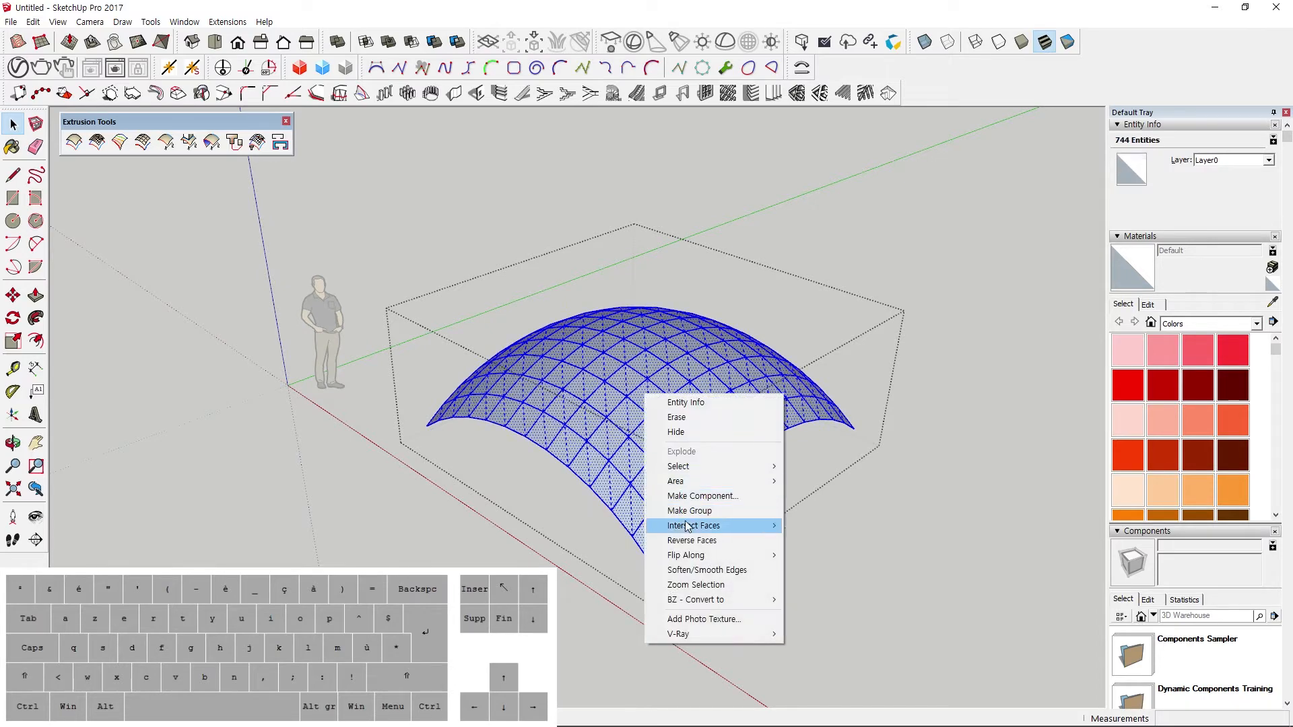
click(696, 544)
click(854, 536)
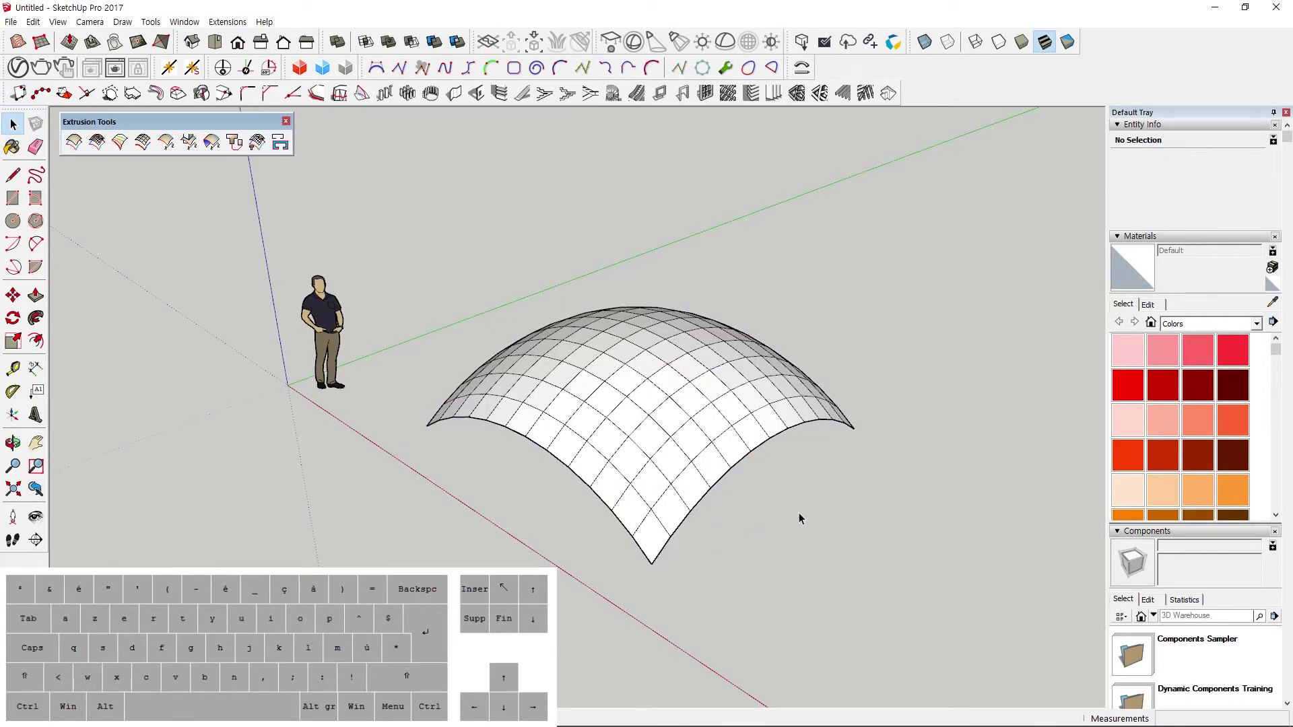
Undo the face reversal and the whole rail extrusion, back to the four bare arcs.
middle_drag(799, 512, 650, 474)
key(ctrl+z)
key(ctrl+z)
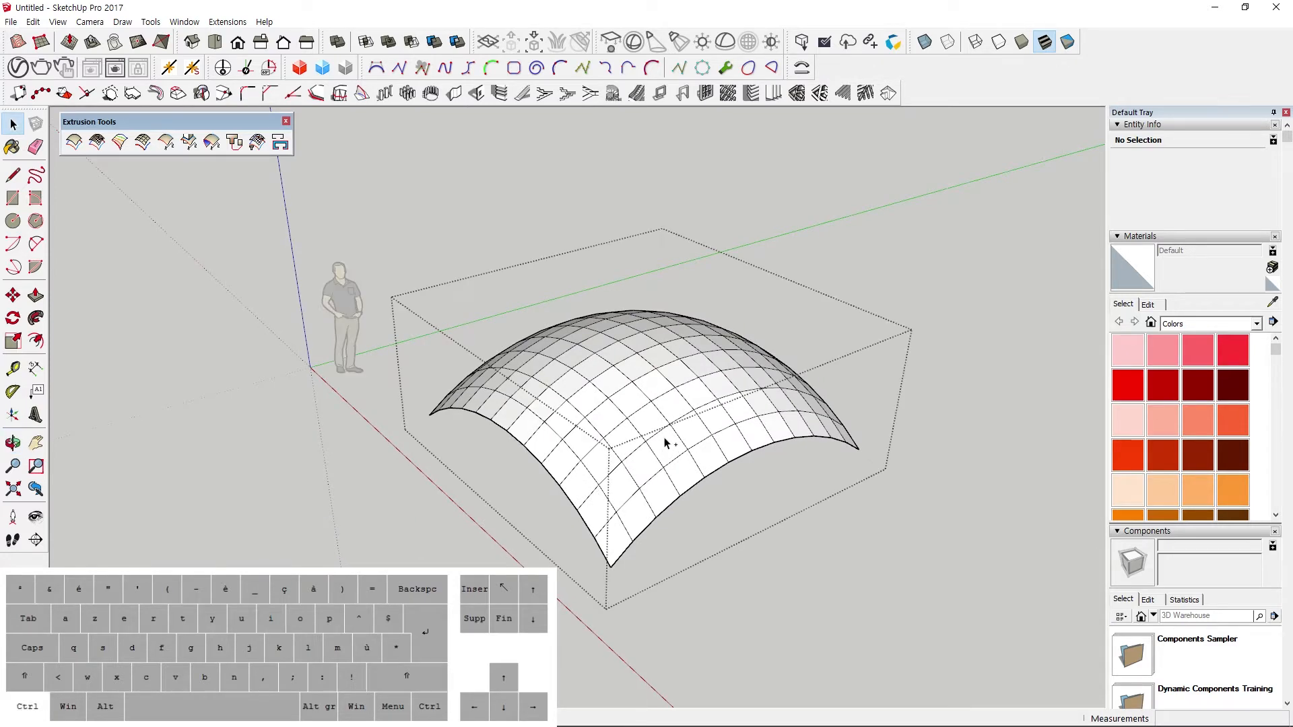
key(ctrl+z)
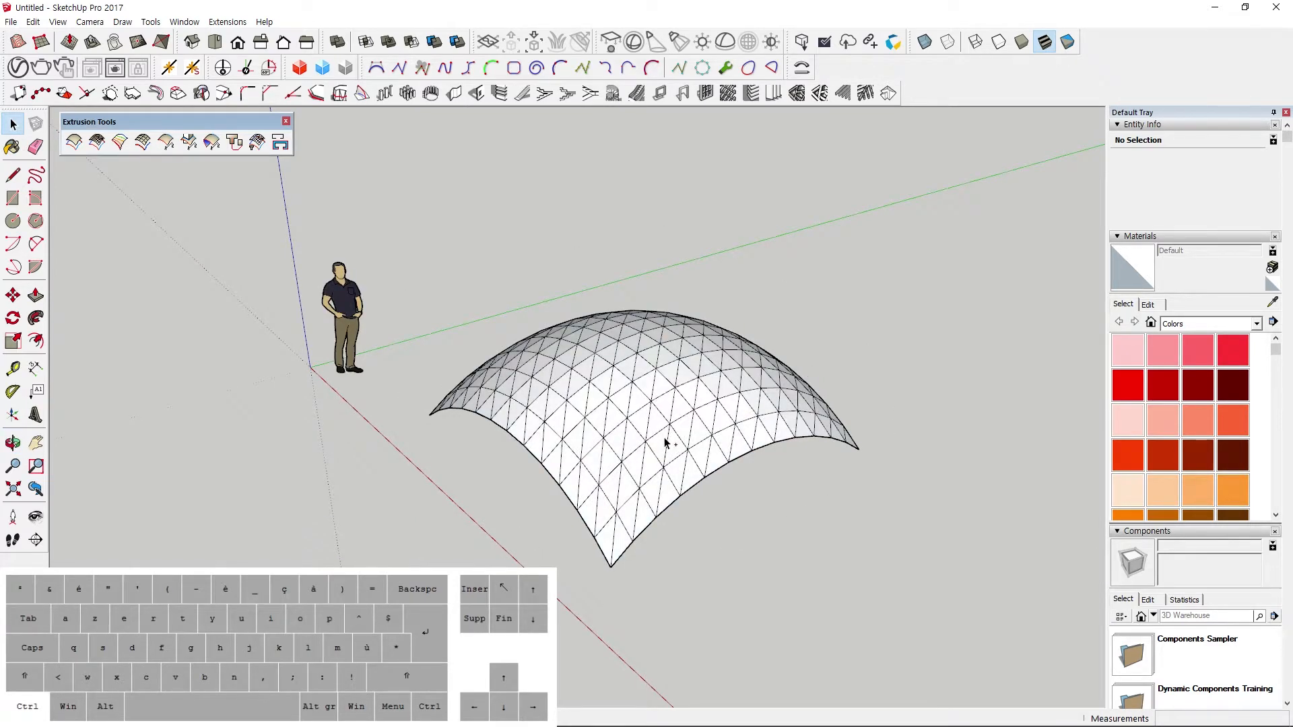
key(ctrl+z)
key(ctrl+z)
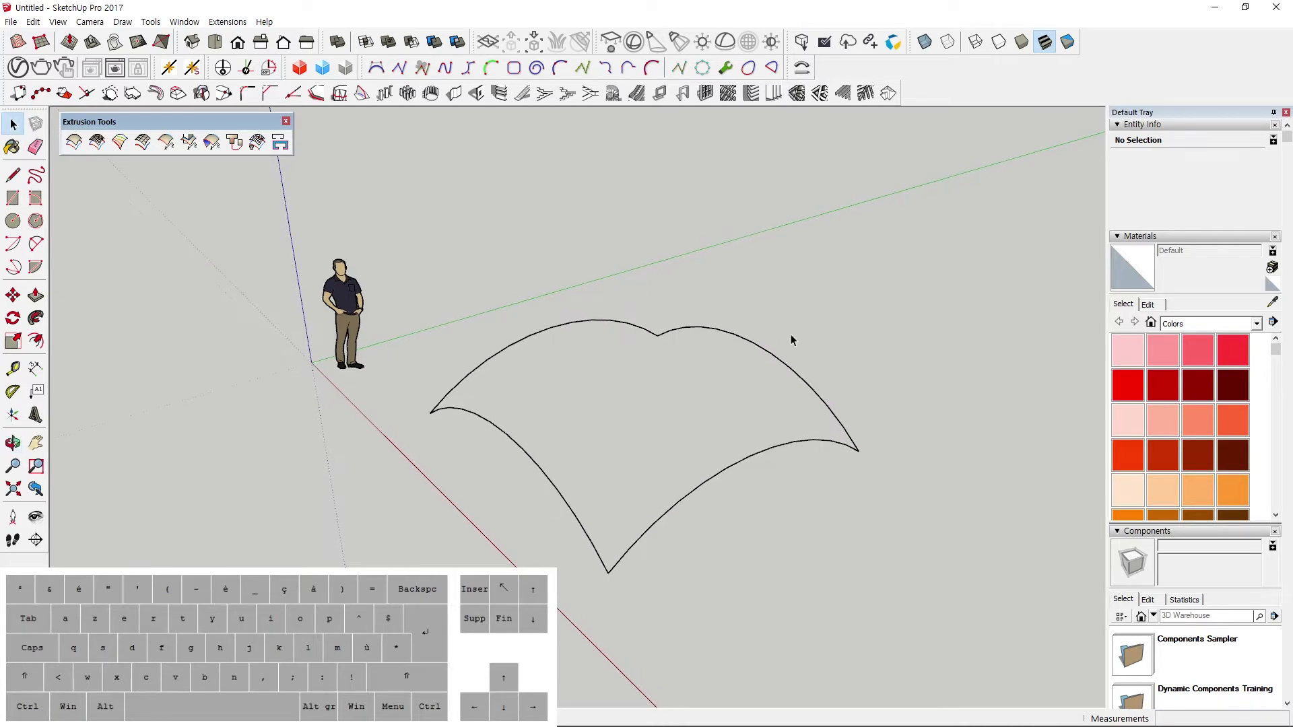
key(ctrl+z)
Scale the rear-right arc upward into a taller curve about 5422 mm long.
click(765, 354)
key(s)
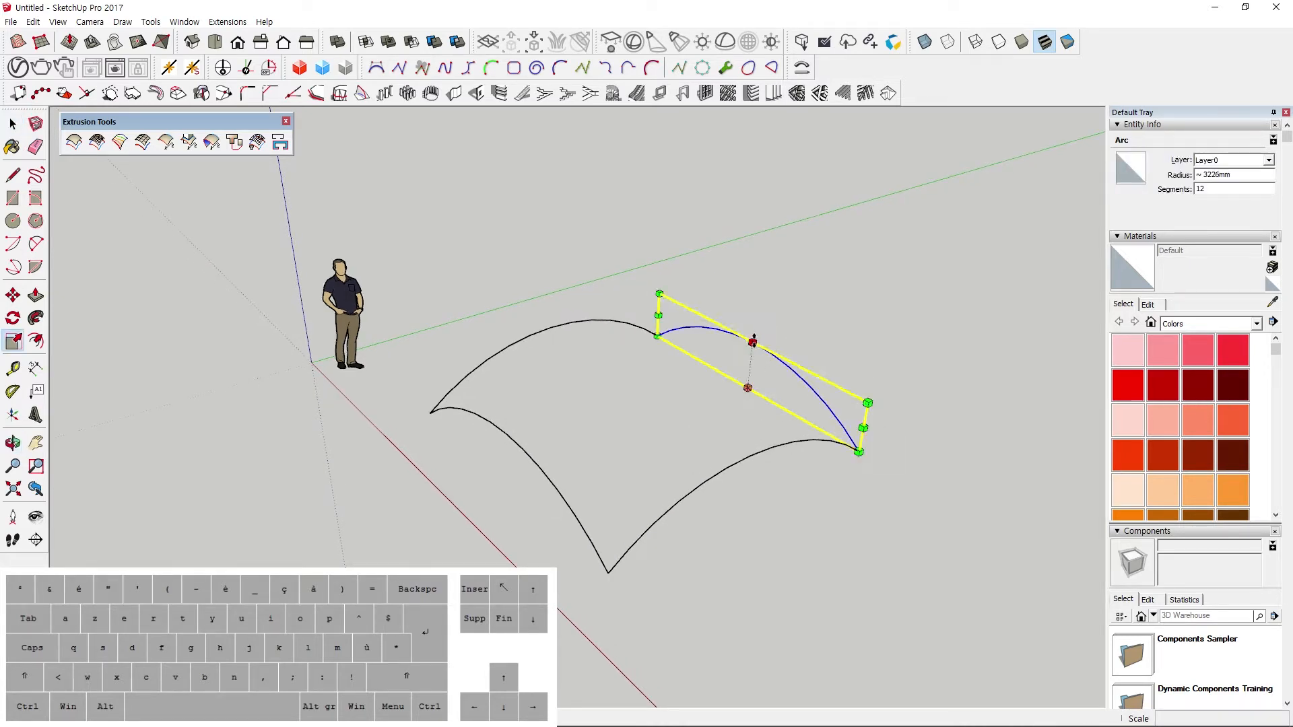
drag(754, 340, 755, 291)
key(space)
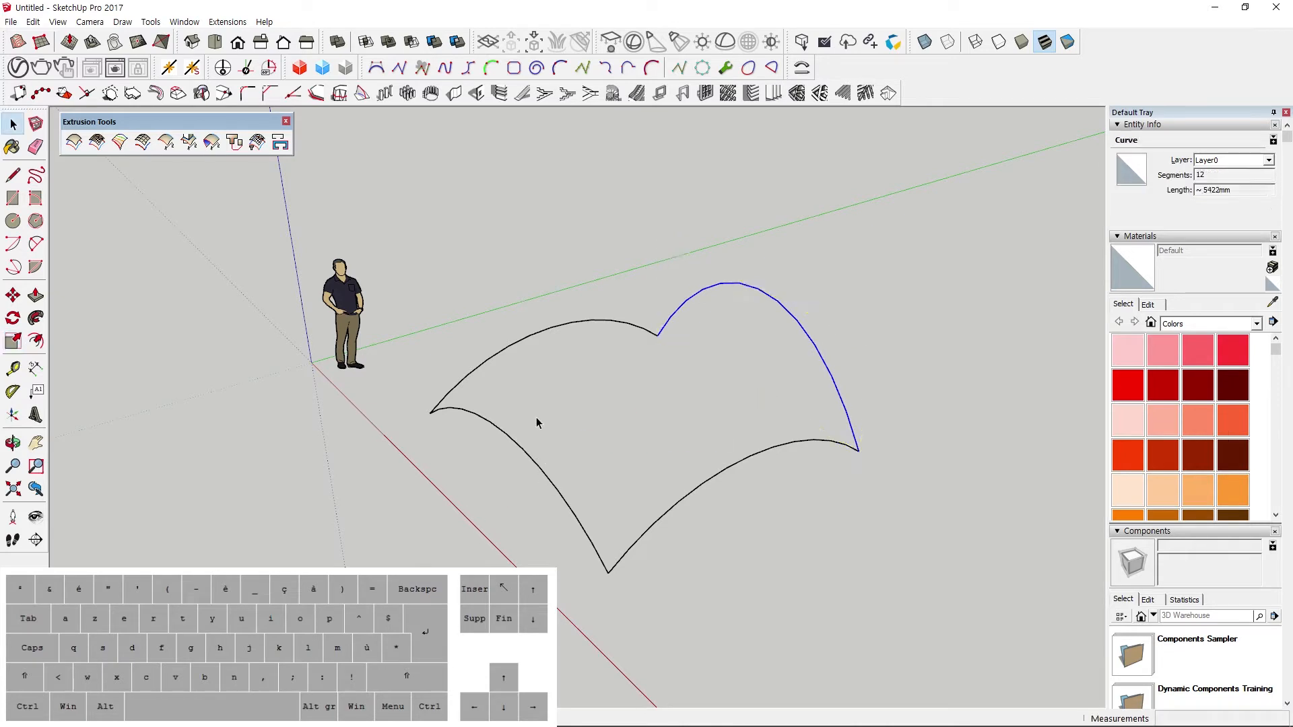
Scale the front-left arc vertically past its base so it bulges downward.
click(519, 450)
key(s)
drag(508, 436, 502, 524)
key(space)
Start Extrude Edges by Rails on the reshaped outline, using the tall arc as profile, its neighbours as rails, and the downward arc as melding profile.
middle_drag(523, 489, 647, 366)
click(588, 383)
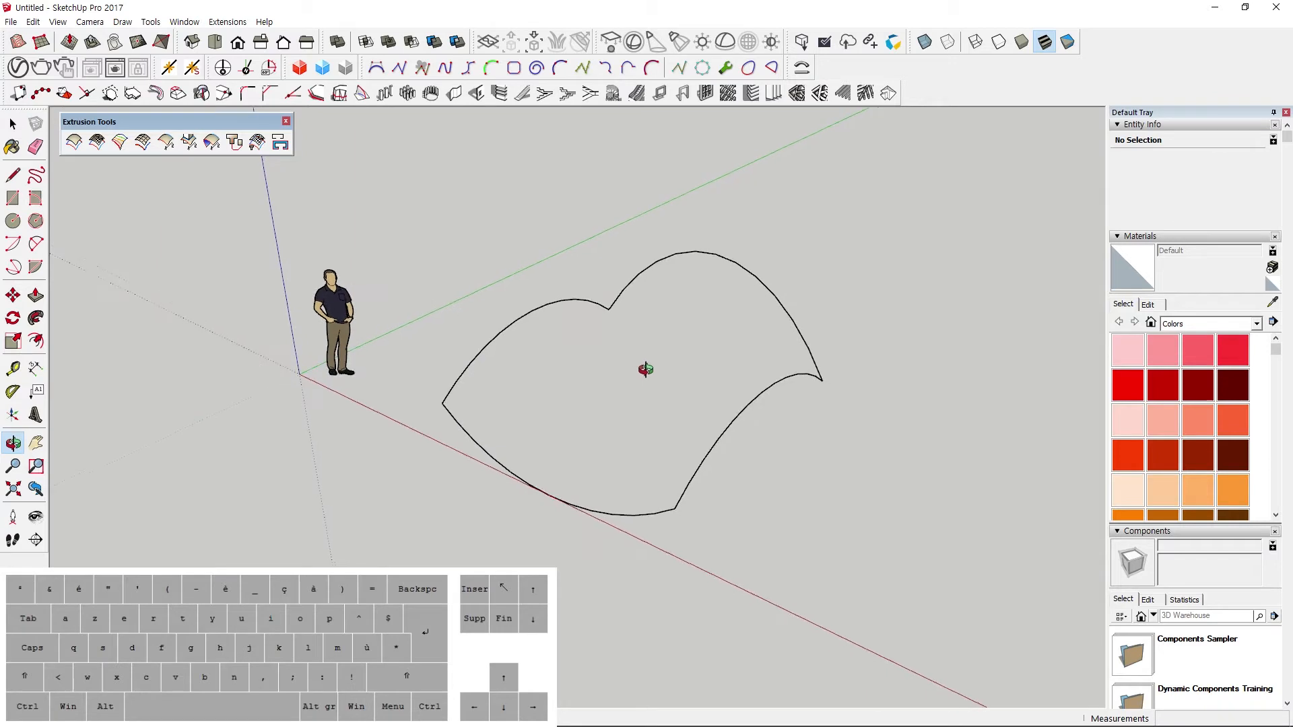
click(694, 252)
click(511, 320)
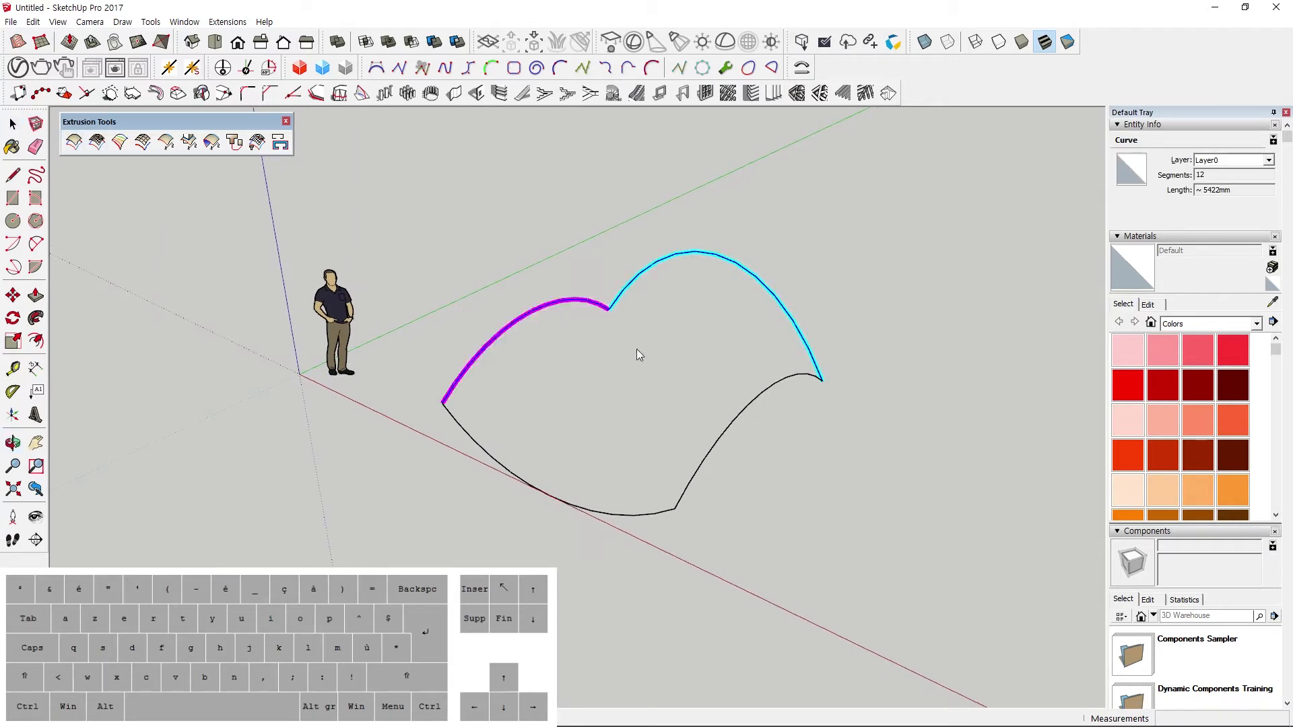
click(752, 402)
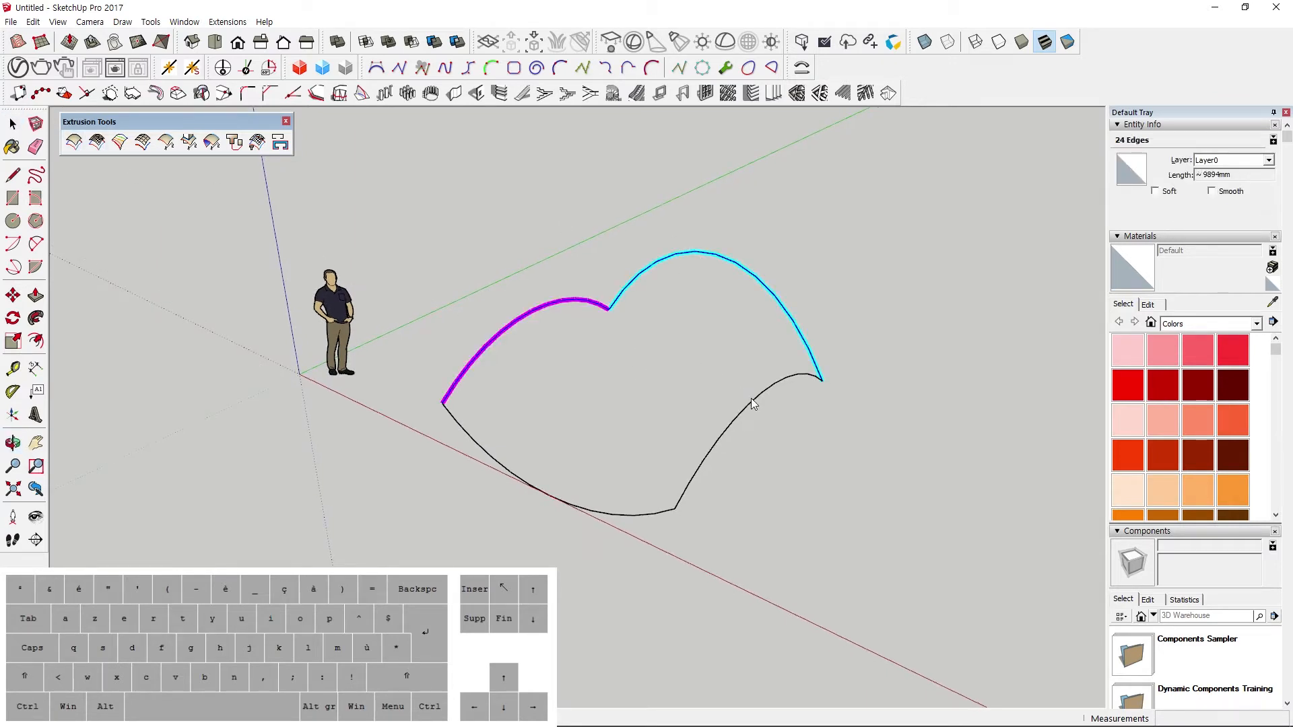
click(571, 510)
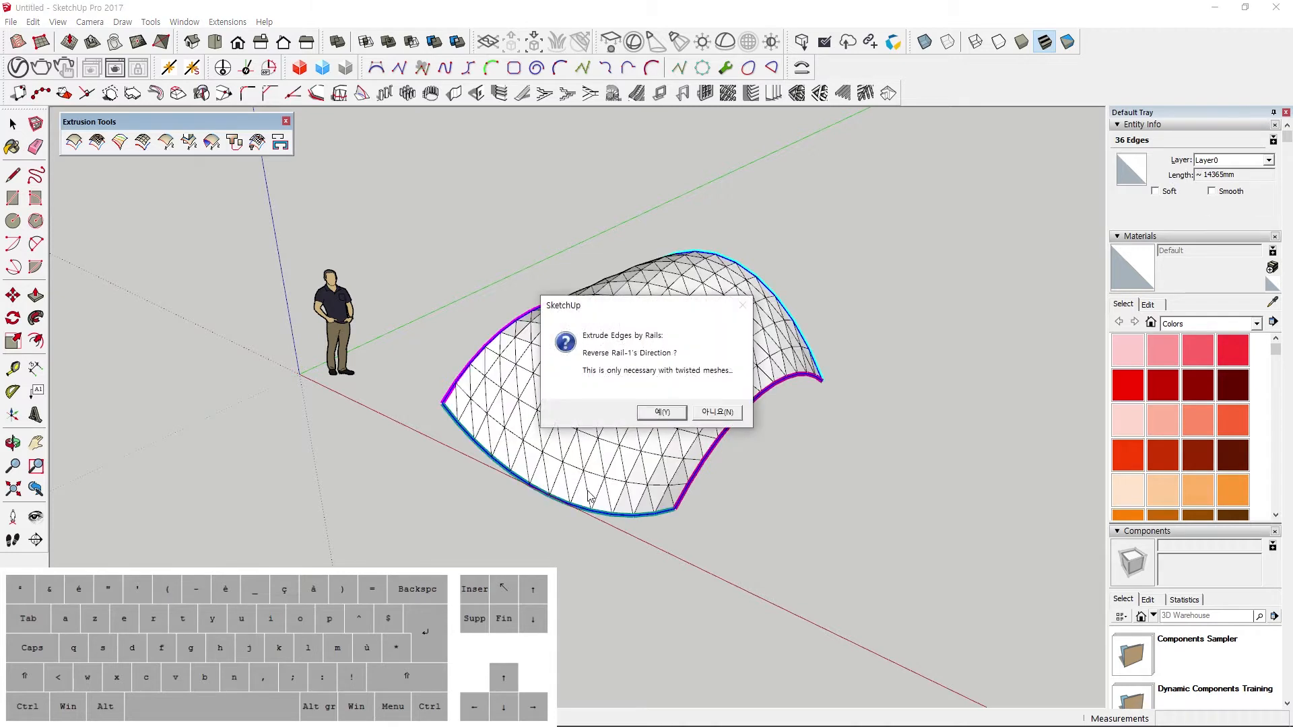
Complete the reshaped surface without reversing its faces, using quad faces and erasing the original curves.
click(673, 414)
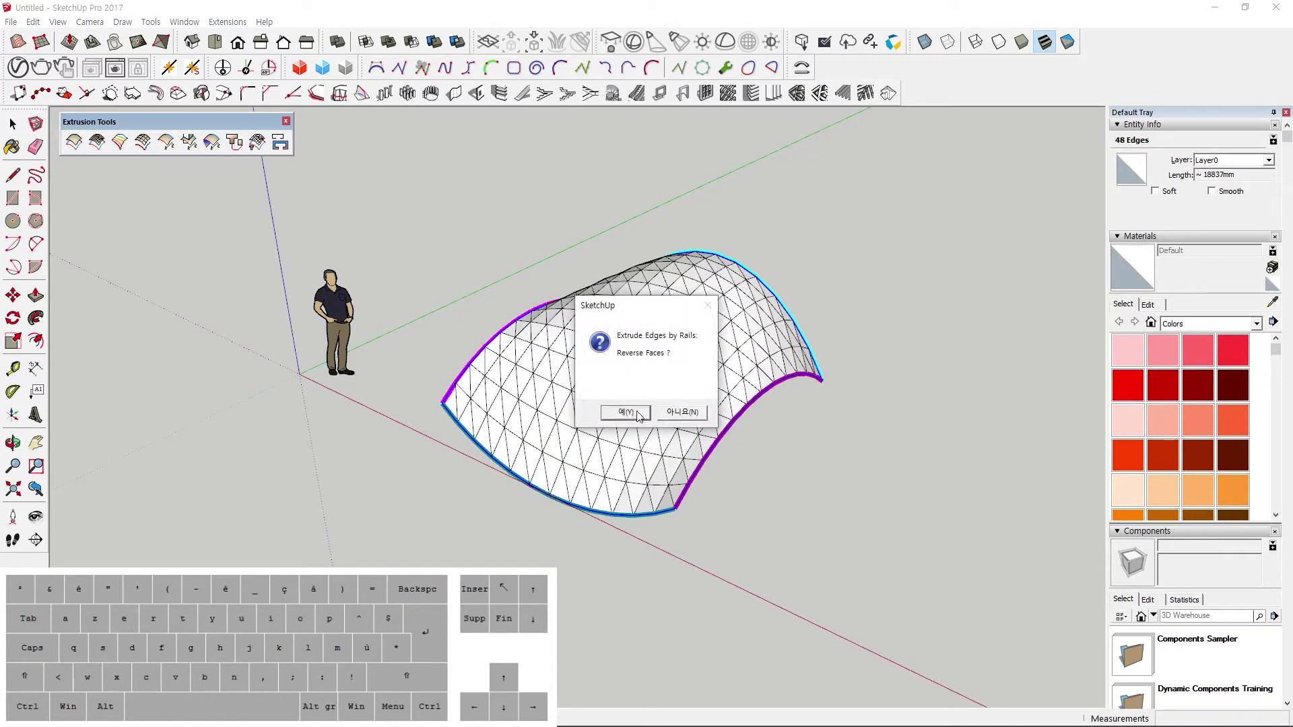
click(673, 413)
click(633, 413)
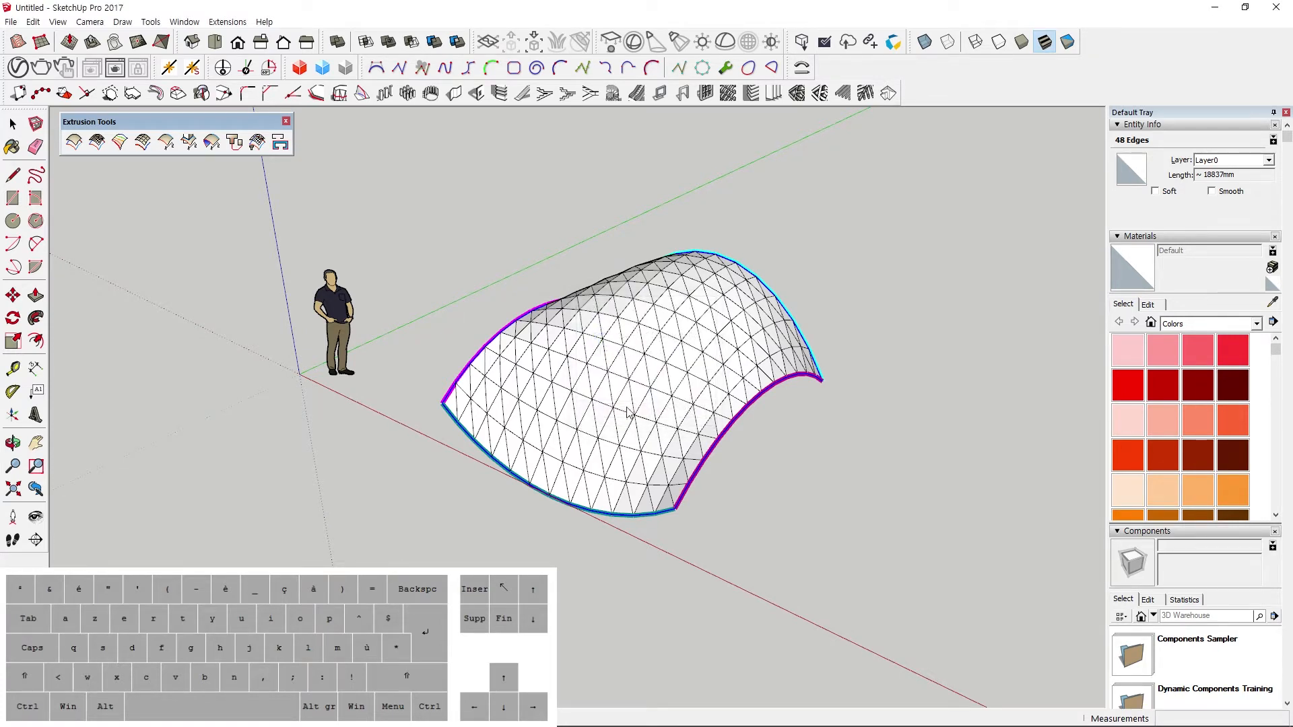
click(618, 412)
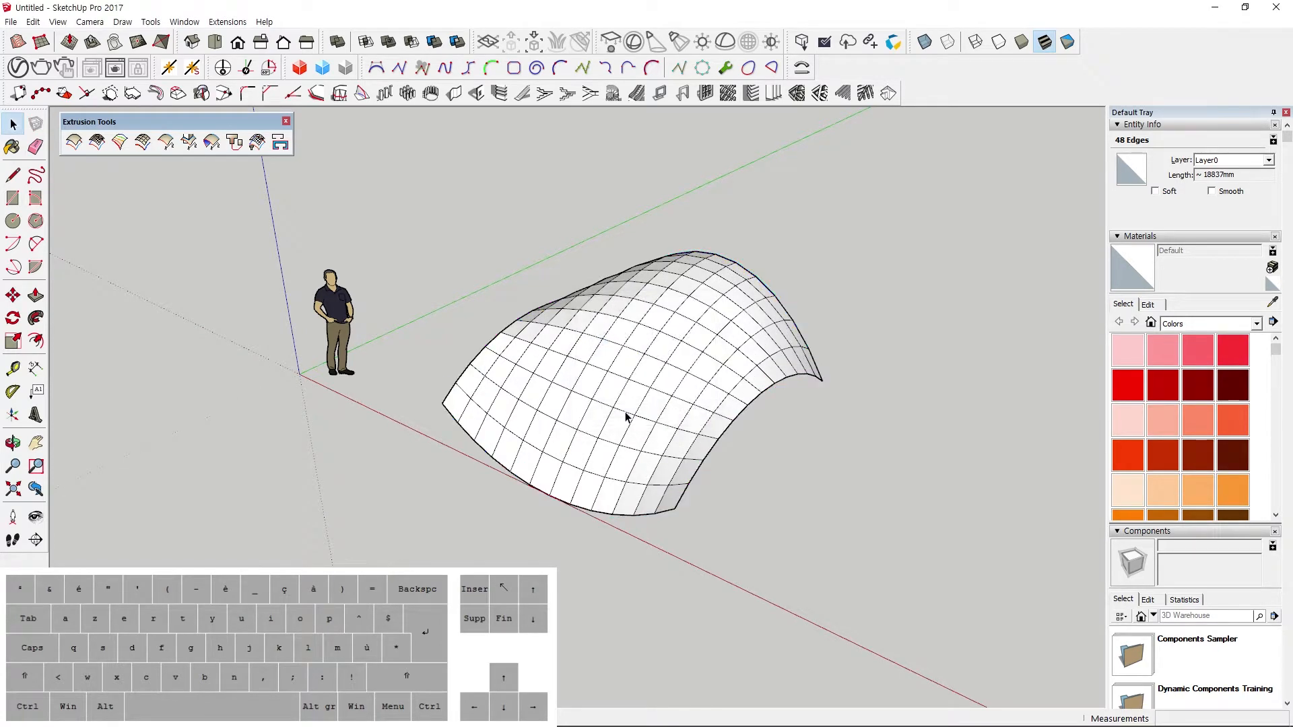
Inspect the reshaped surface from several sides, and undo both its extrusion and the scaling of the two arcs.
mouse_move(514, 413)
middle_down()
mouse_move(657, 416)
mouse_move(618, 291)
mouse_move(390, 176)
mouse_move(141, 116)
mouse_move(352, 419)
mouse_move(600, 481)
mouse_move(875, 358)
mouse_move(595, 415)
mouse_move(289, 421)
middle_up()
key(space)
middle_drag(548, 475, 762, 462)
key(ctrl+z)
key(ctrl+z)
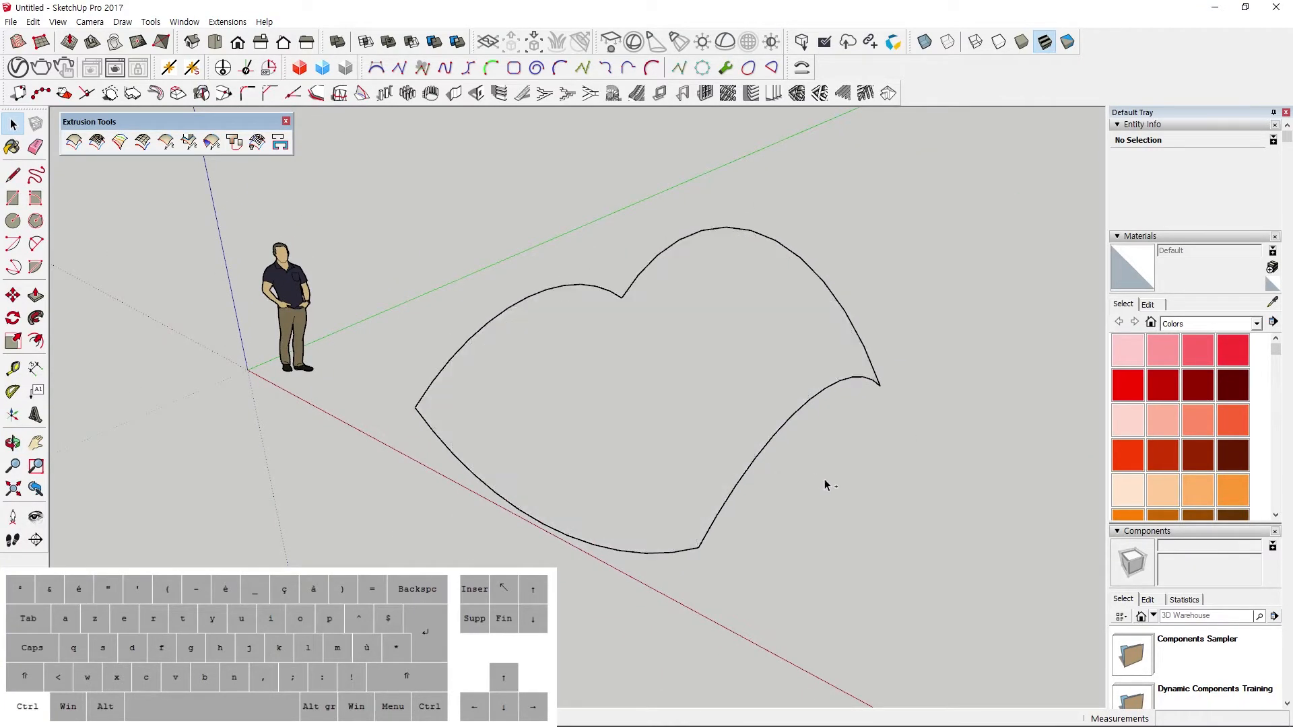
key(ctrl+z)
key(ctrl+z)
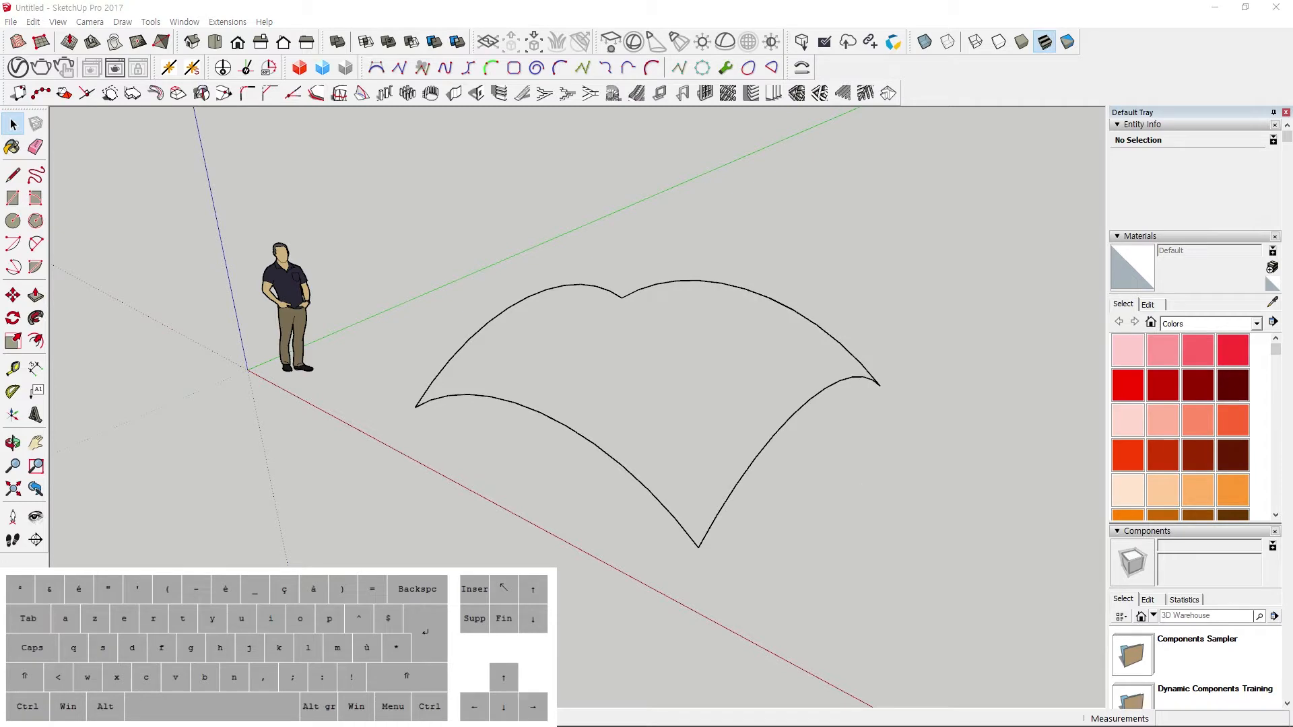
key(Right)
key(Right)
key(Right)
key(Right)
Start Extrude Edges by Rails to Lattice, using the back-right arc as profile, the back-left and front-right arcs as rails, and the front-left arc as melding profile.
middle_drag(759, 366, 719, 337)
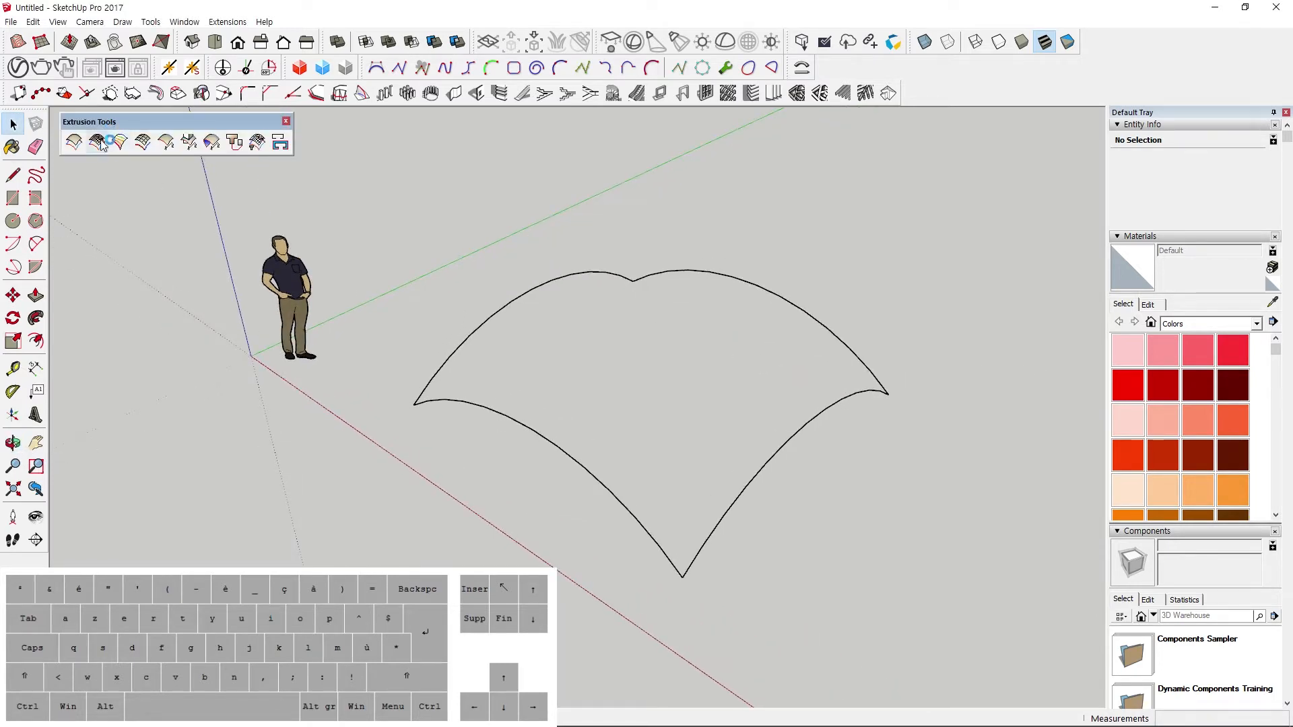
click(766, 288)
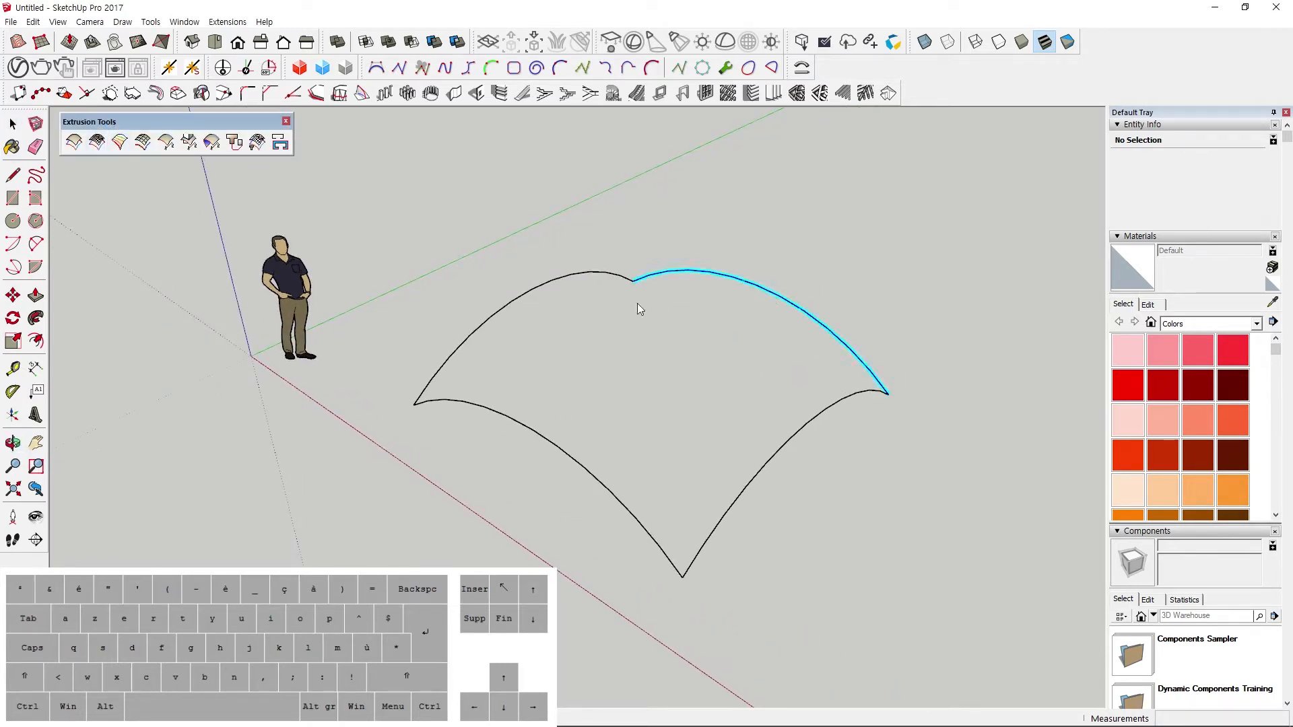
click(548, 284)
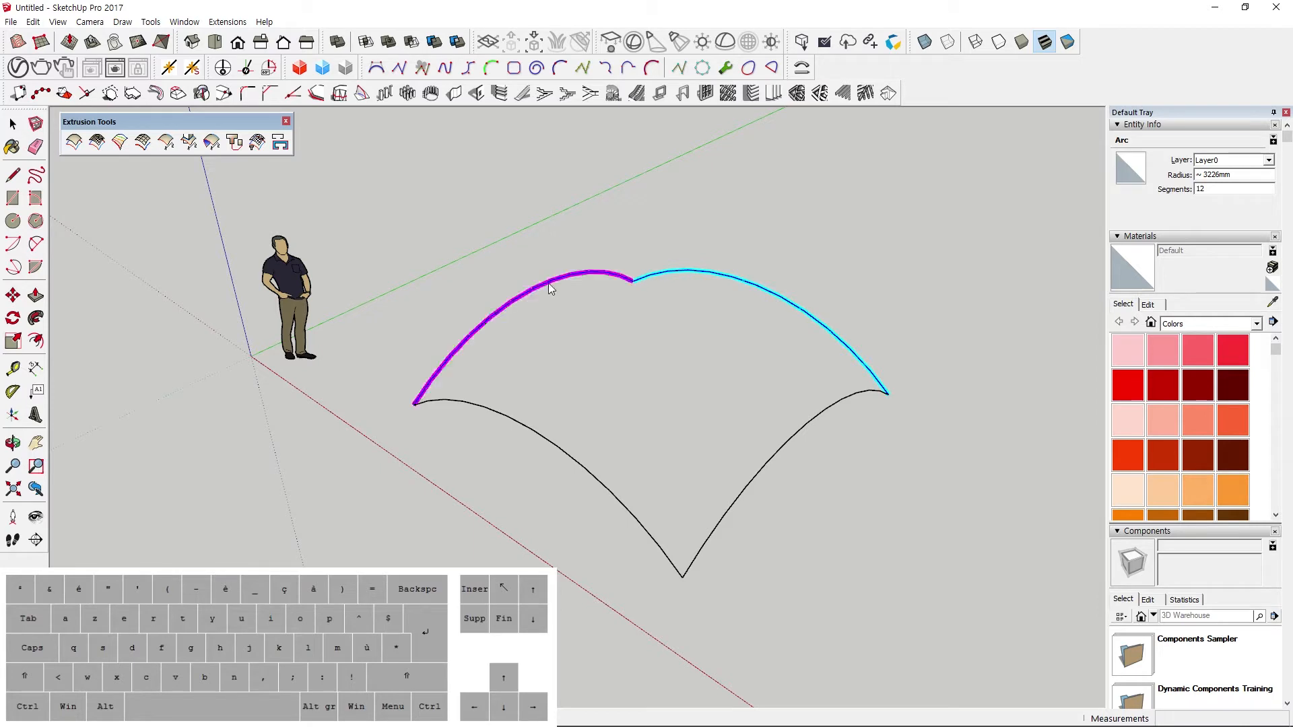
click(777, 455)
click(600, 486)
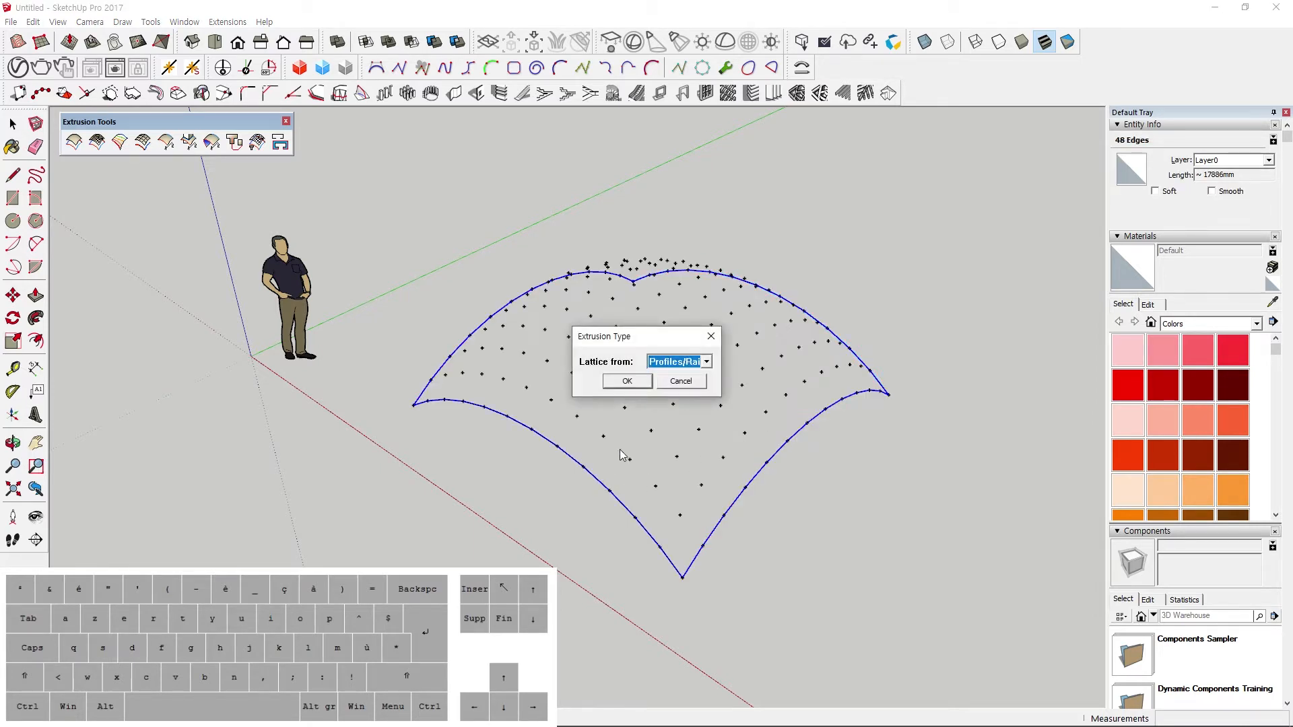
Choose the extrusion type that the lattice is built from, and set the lattice type to 3D.
click(671, 364)
click(677, 386)
click(627, 382)
click(677, 362)
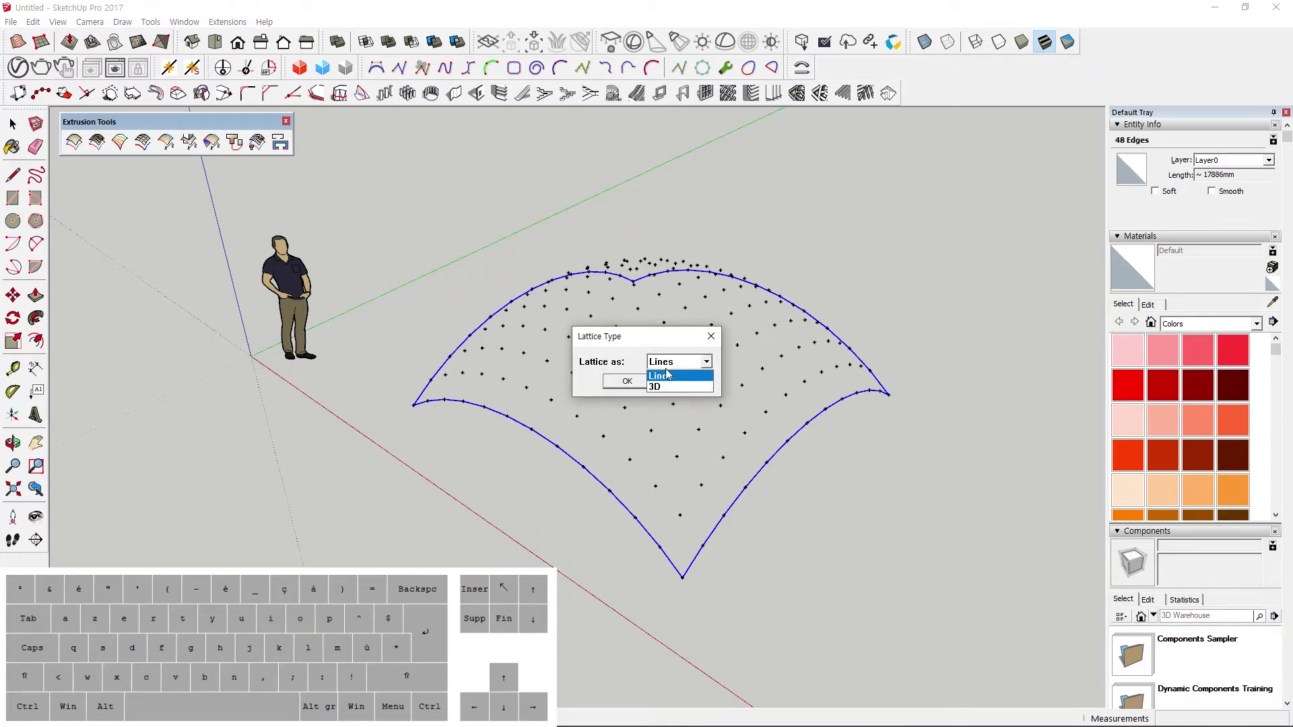
click(669, 387)
click(627, 381)
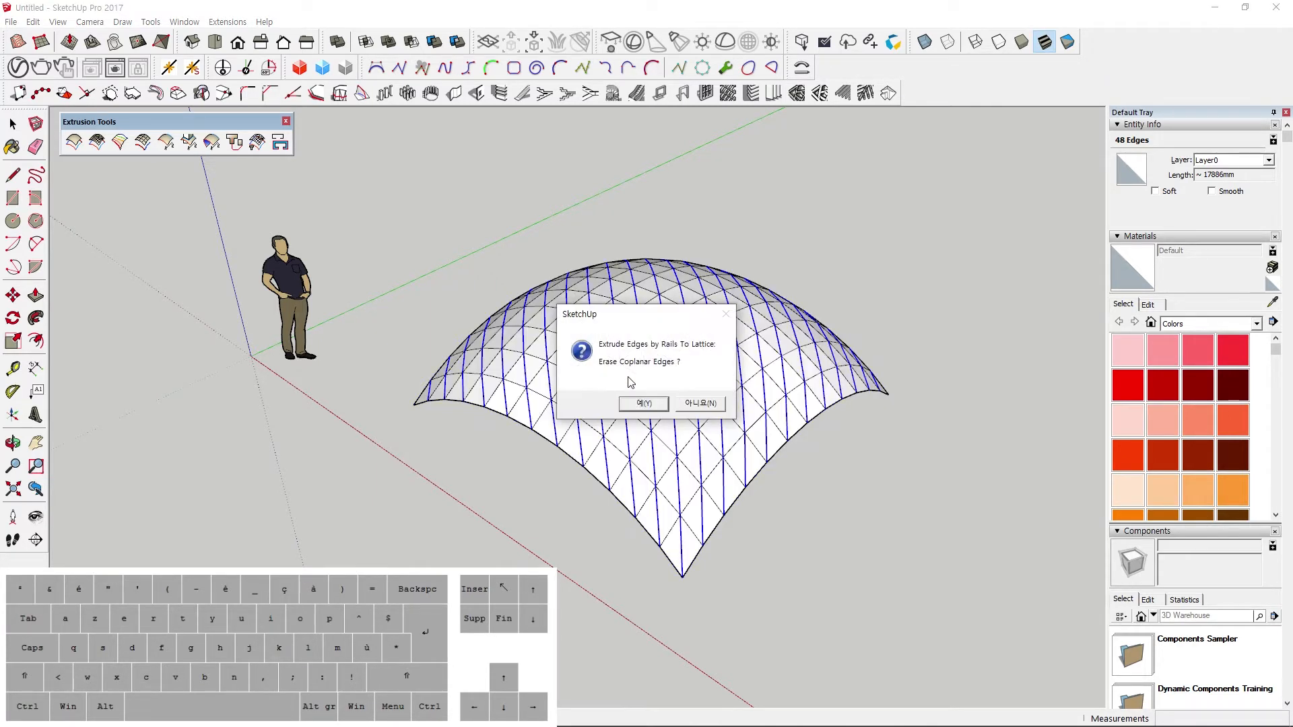
Keep the coplanar edges of the triangulated surface and leave its faces unreversed.
click(709, 404)
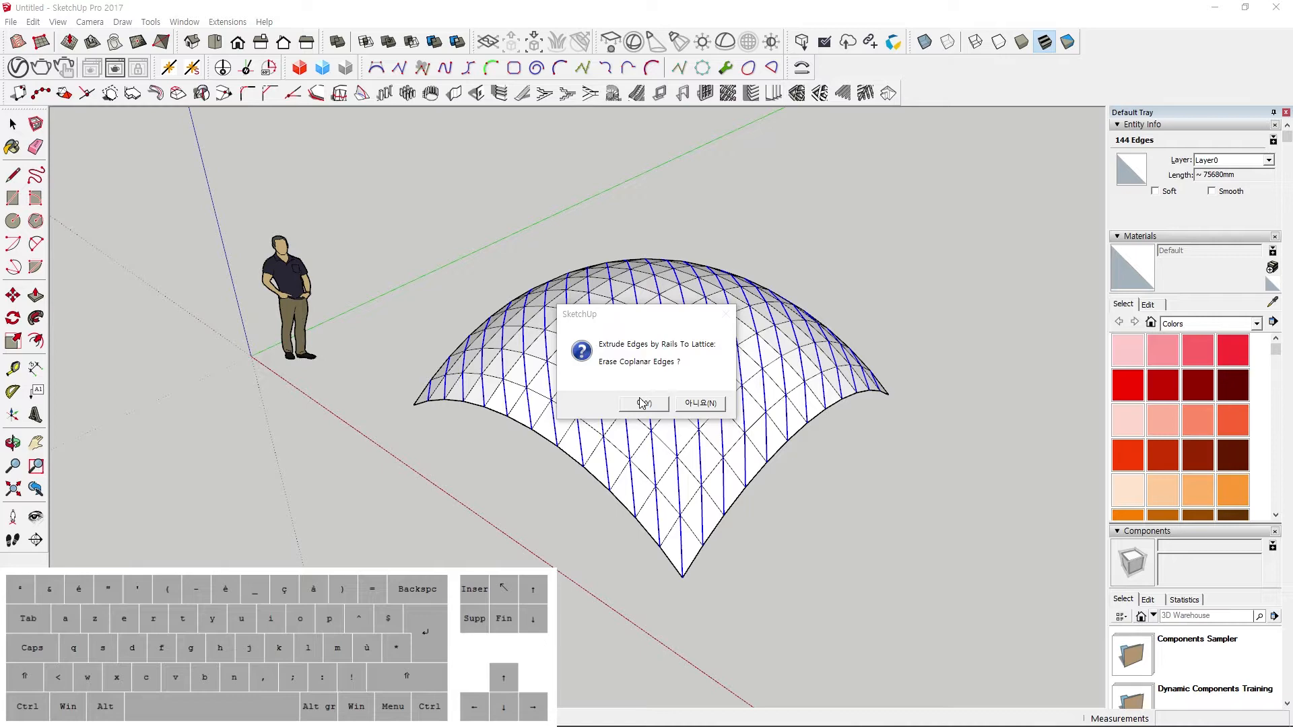
click(686, 404)
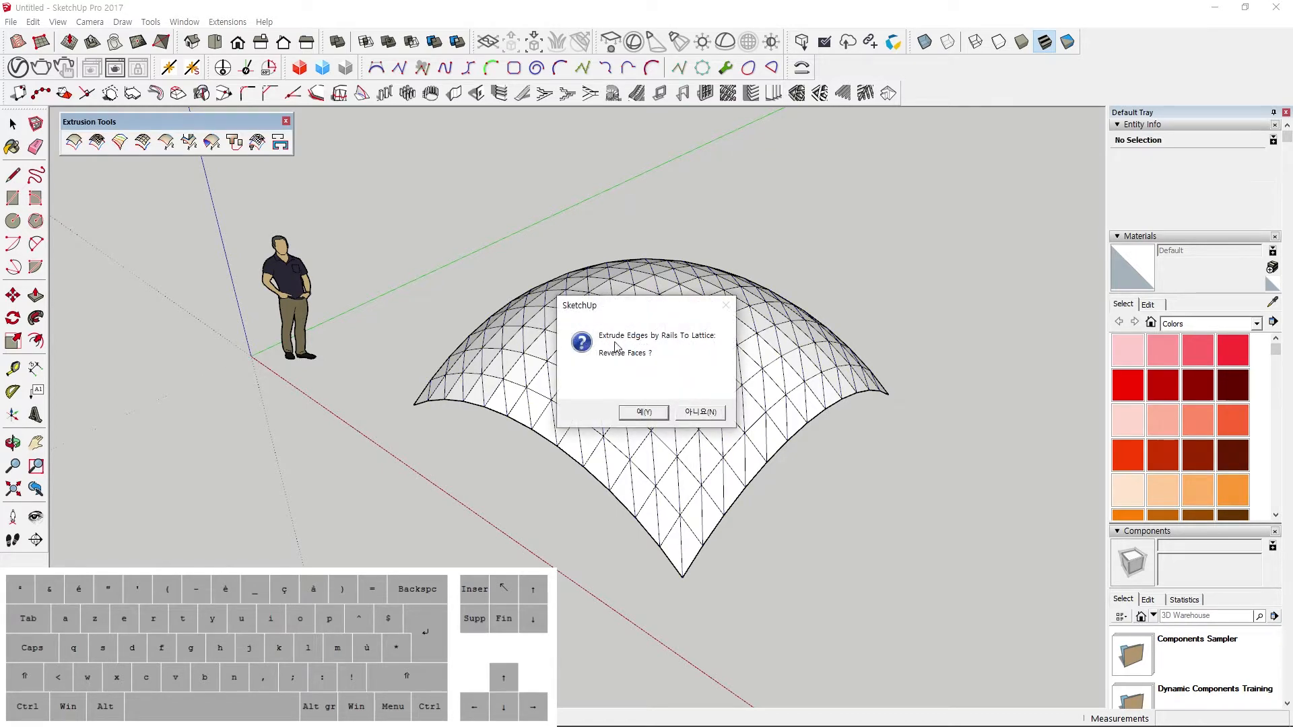
click(700, 413)
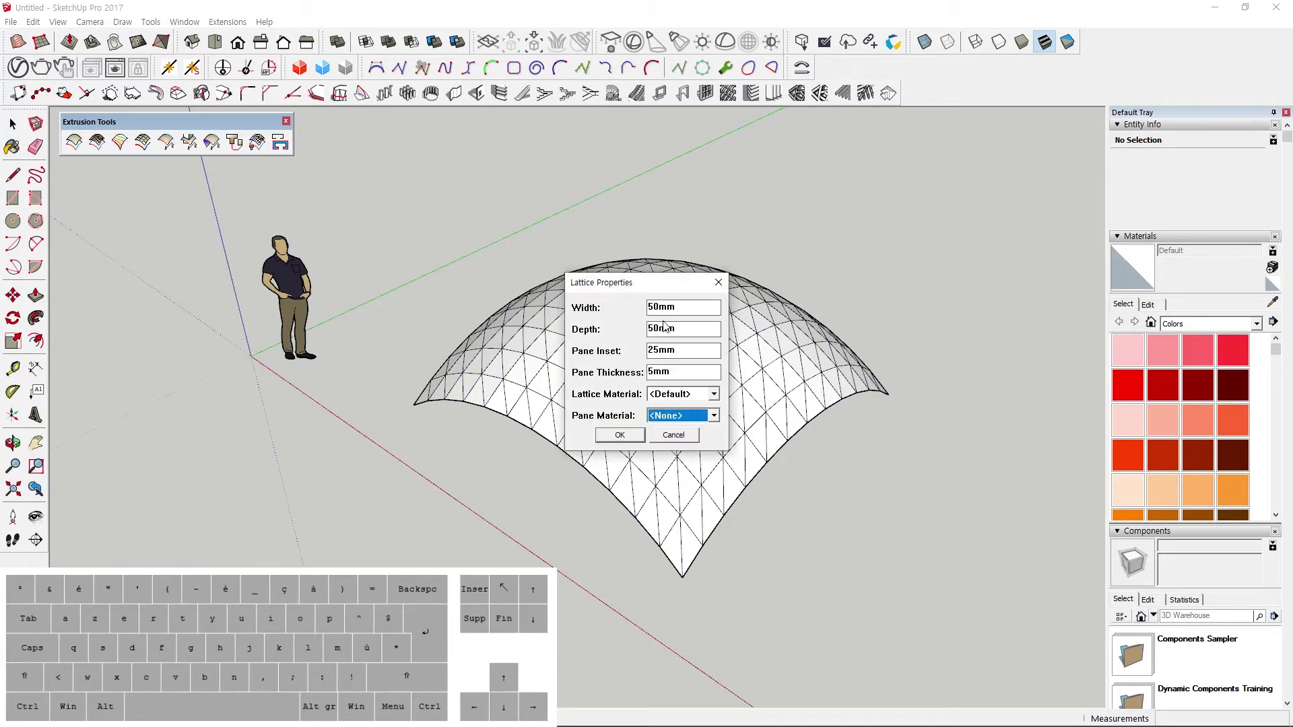
Set the lattice width and depth to 30 mm each.
drag(675, 308, 655, 308)
click(657, 325)
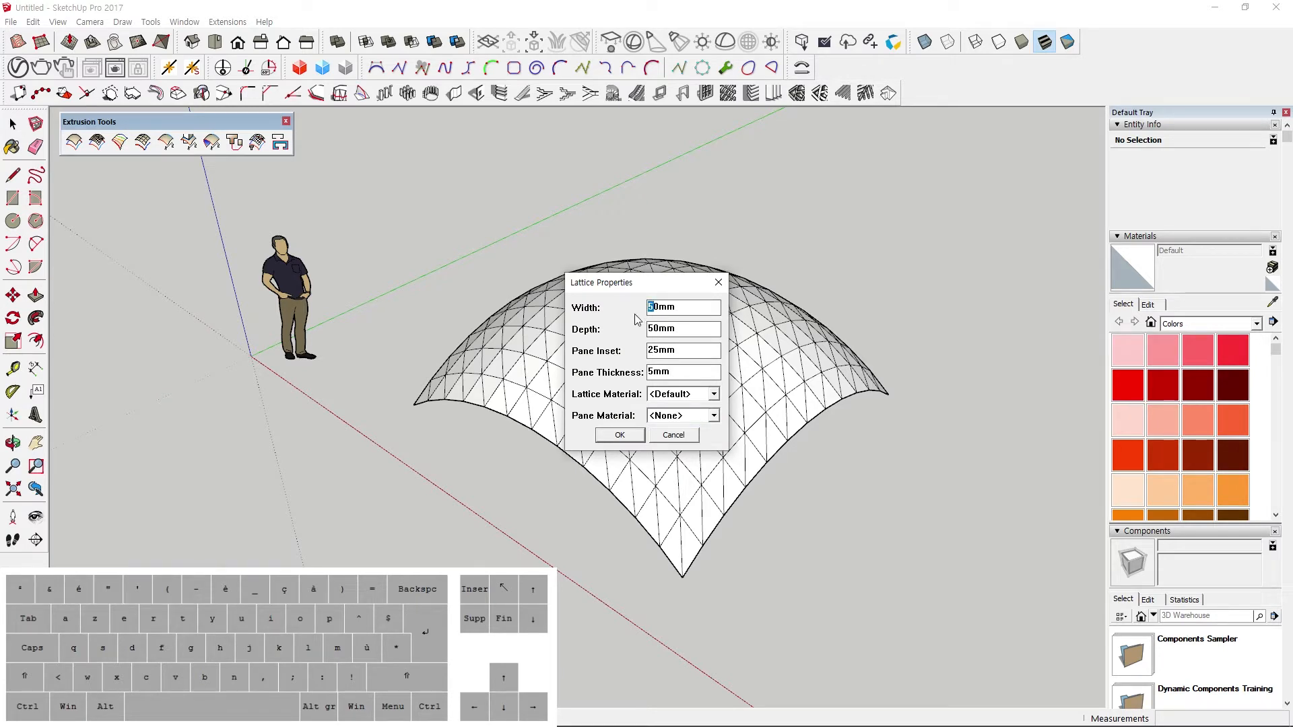
text(3)
key(Tab)
text(30)
key(Tab)
key(Tab)
Set the lattice material to Red and the pane material to 'Glass', and generate the 3D lattice.
click(674, 394)
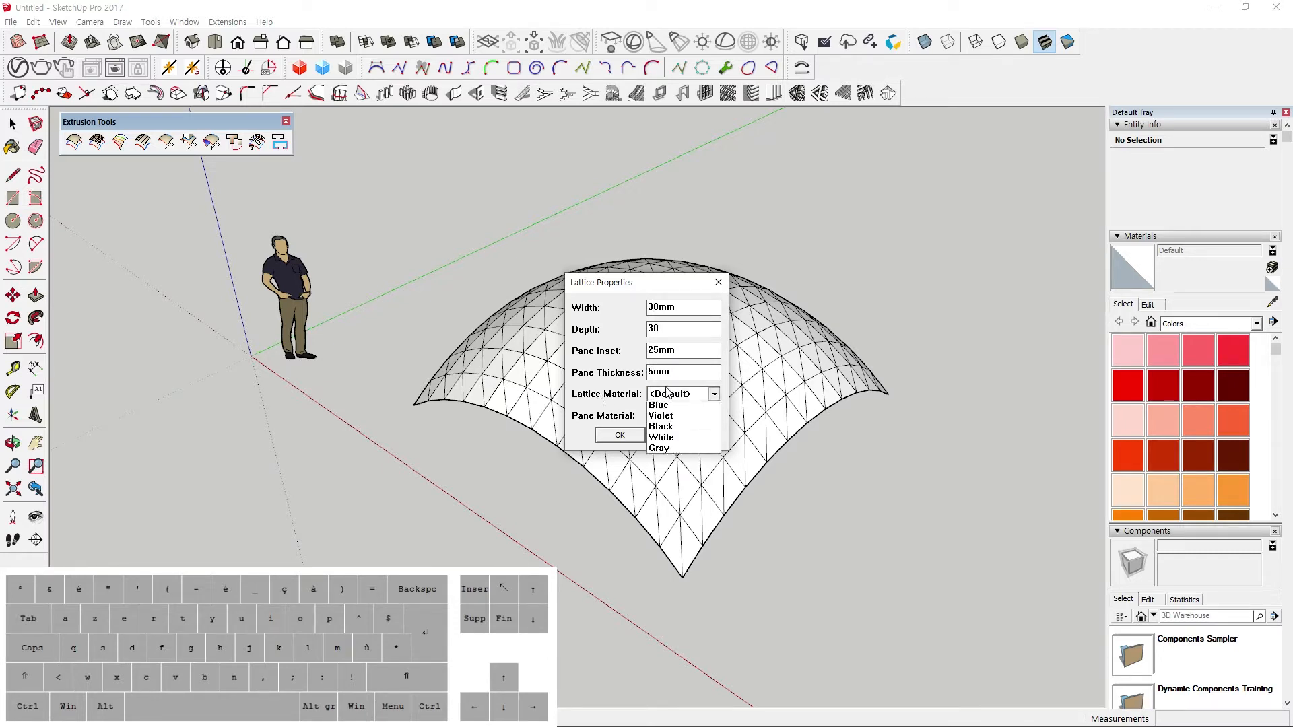
click(665, 419)
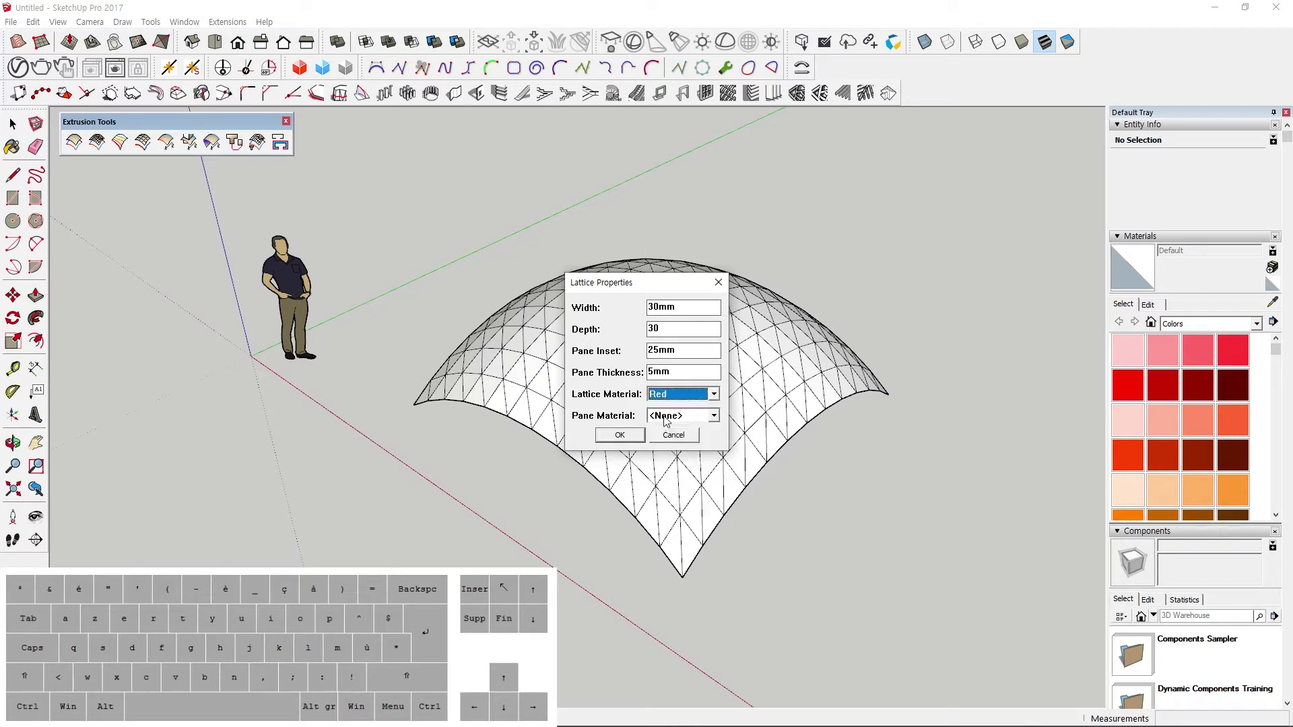
click(694, 416)
click(683, 418)
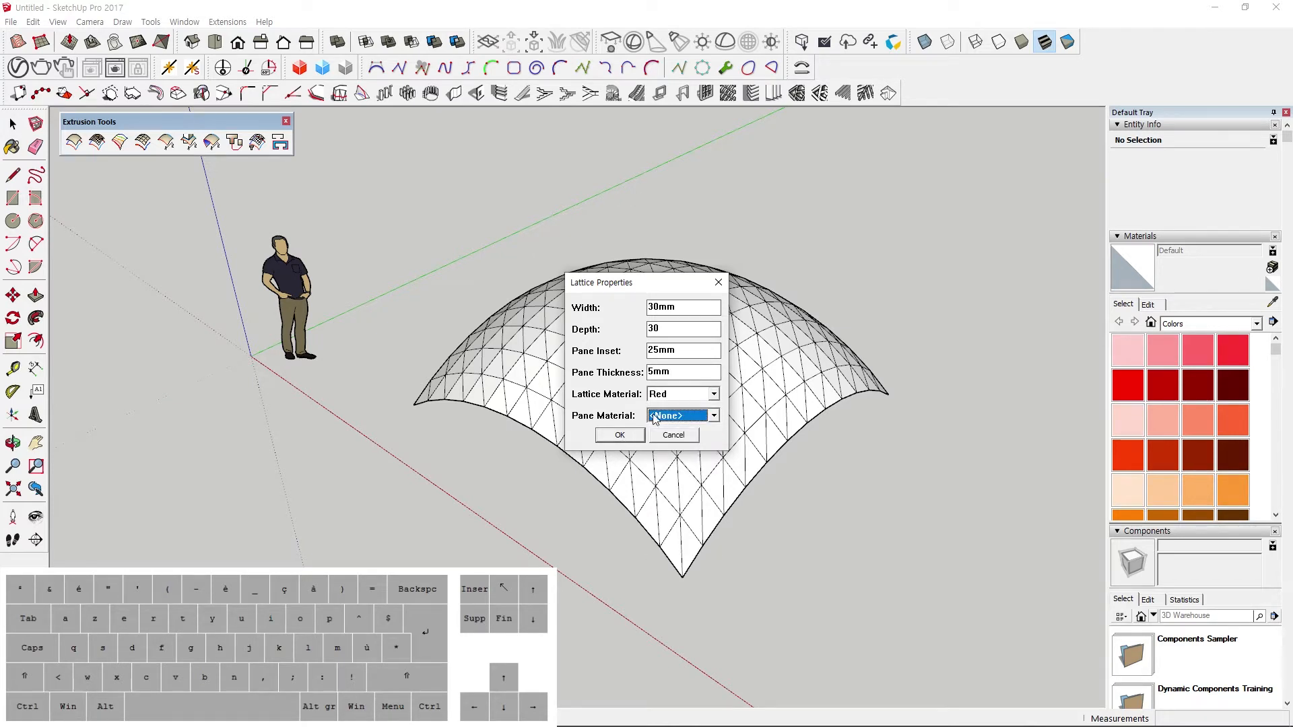
click(683, 418)
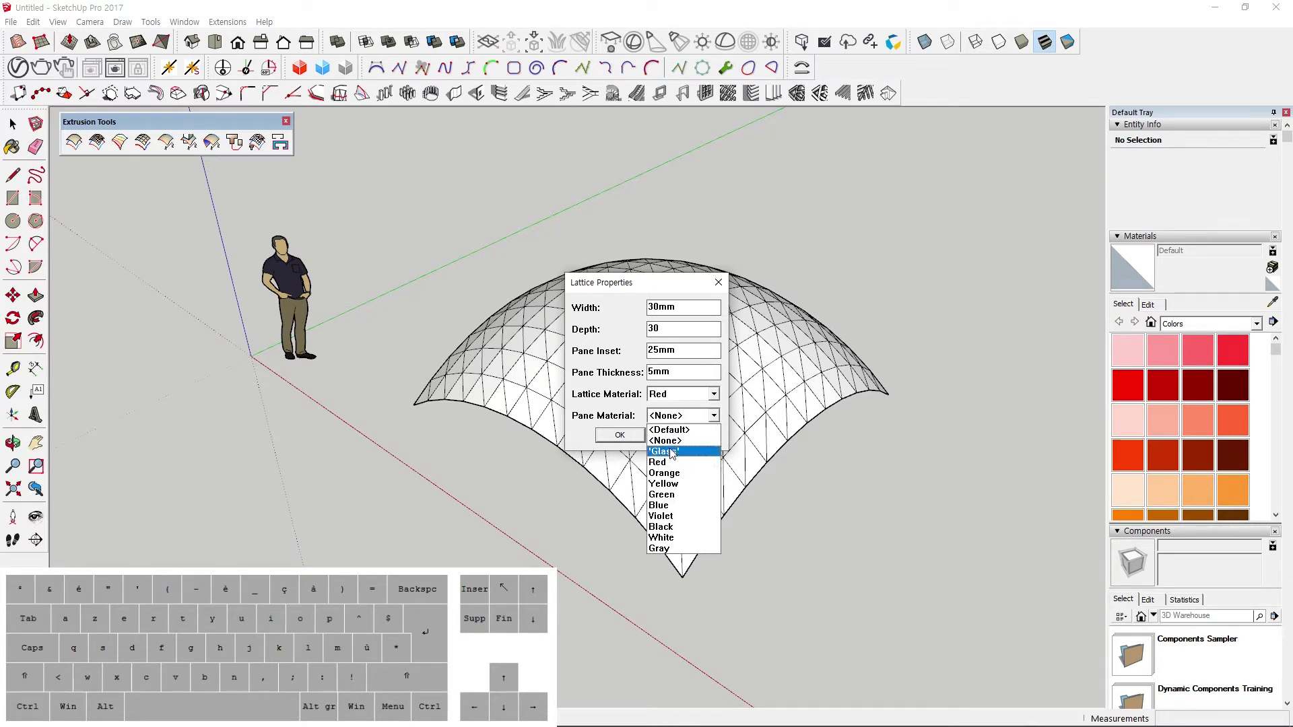
click(671, 452)
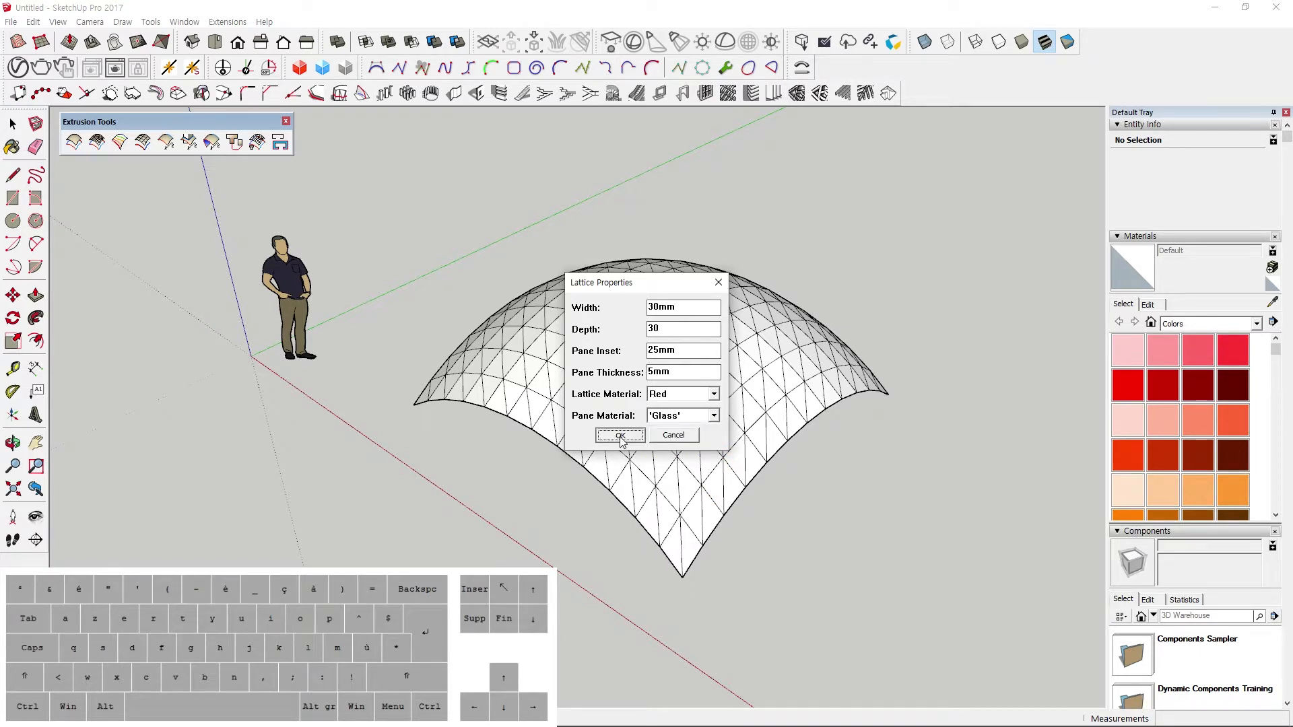
click(620, 436)
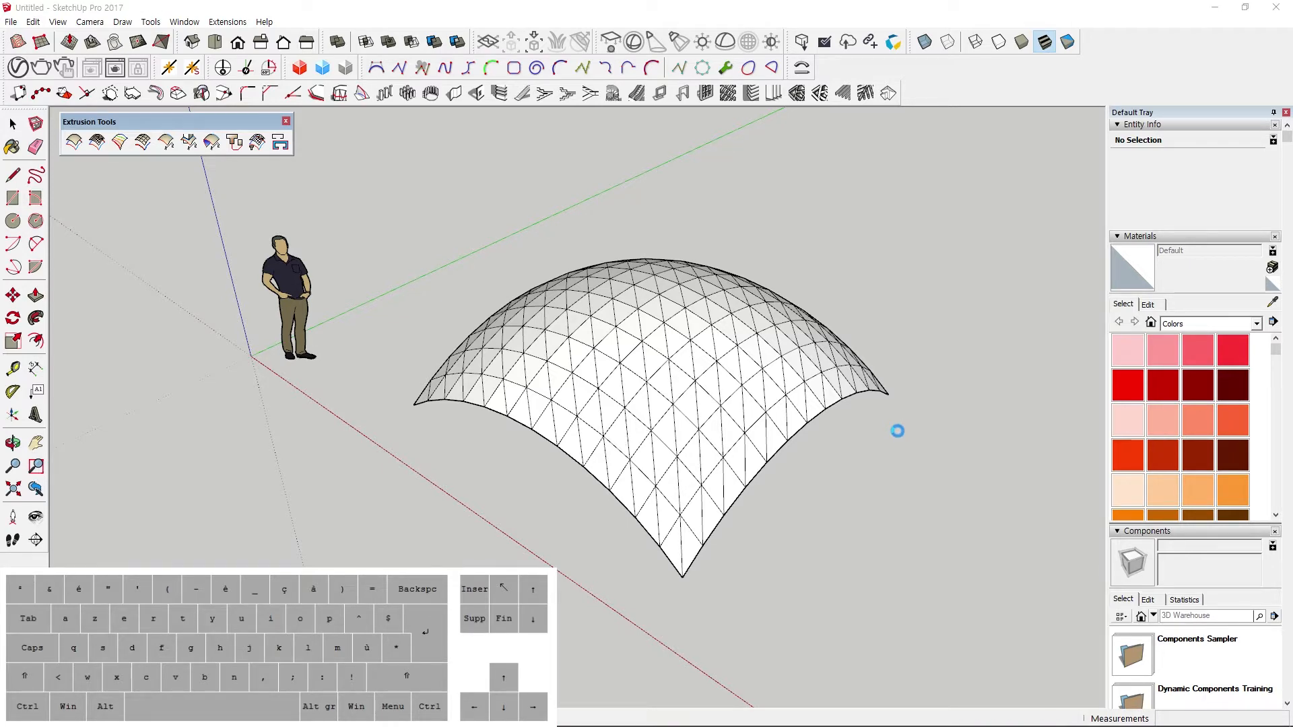
click(644, 412)
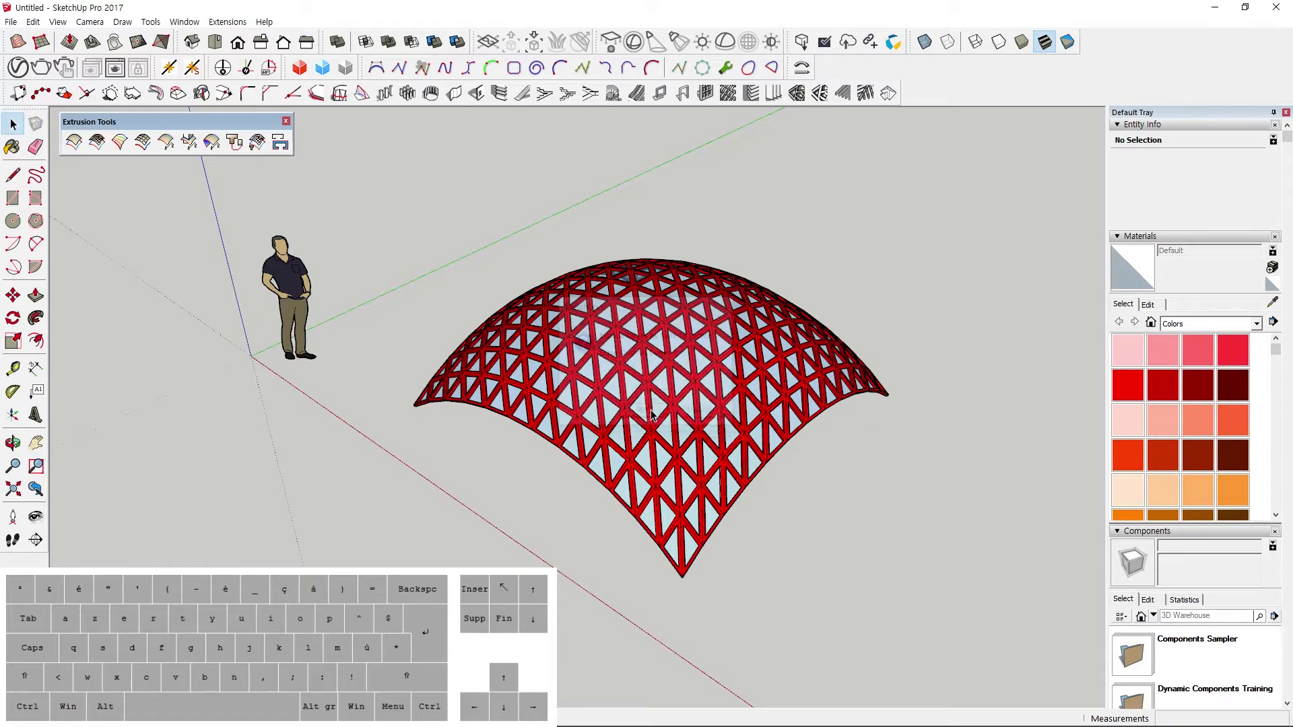
Inspect the red lattice and its glass panes up close and from several sides.
scroll(710, 390, up, 5)
drag(529, 233, 485, 438)
middle_drag(485, 438, 737, 415)
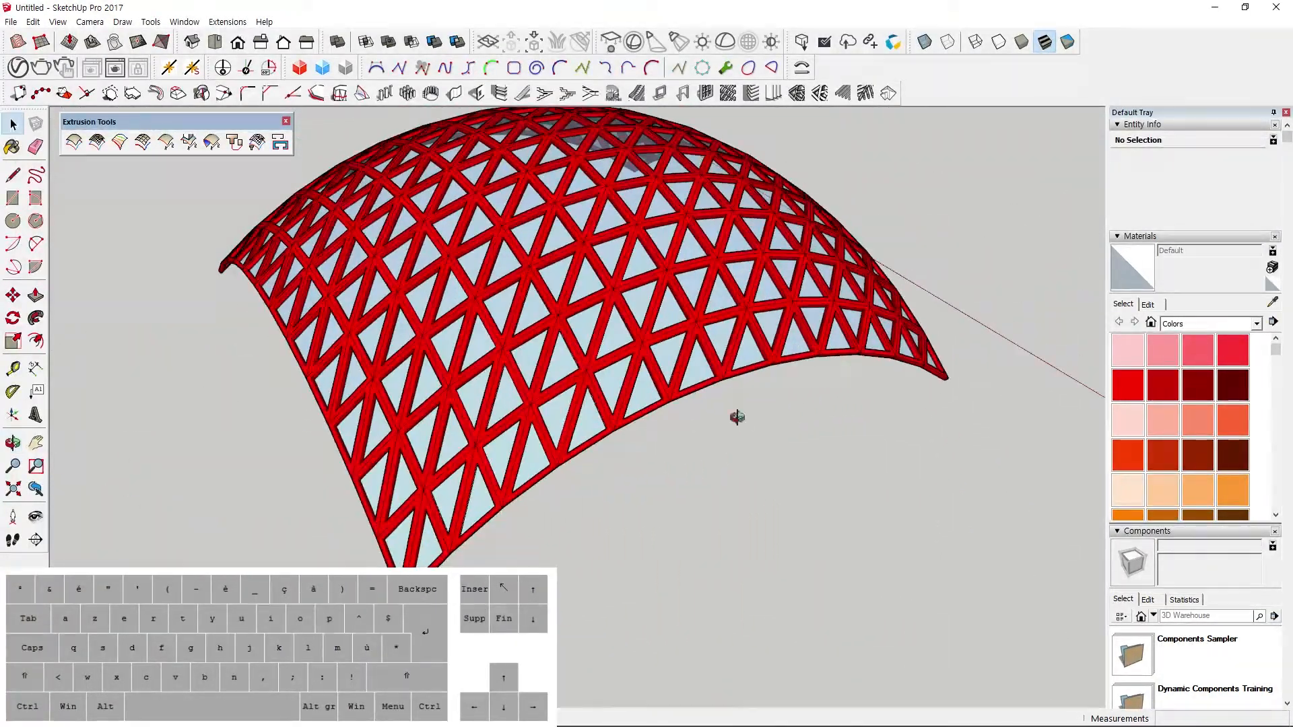
middle_drag(418, 397, 448, 404)
shift+middle_drag(754, 437, 482, 383)
middle_drag(659, 409, 539, 406)
shift+middle_drag(537, 480, 551, 457)
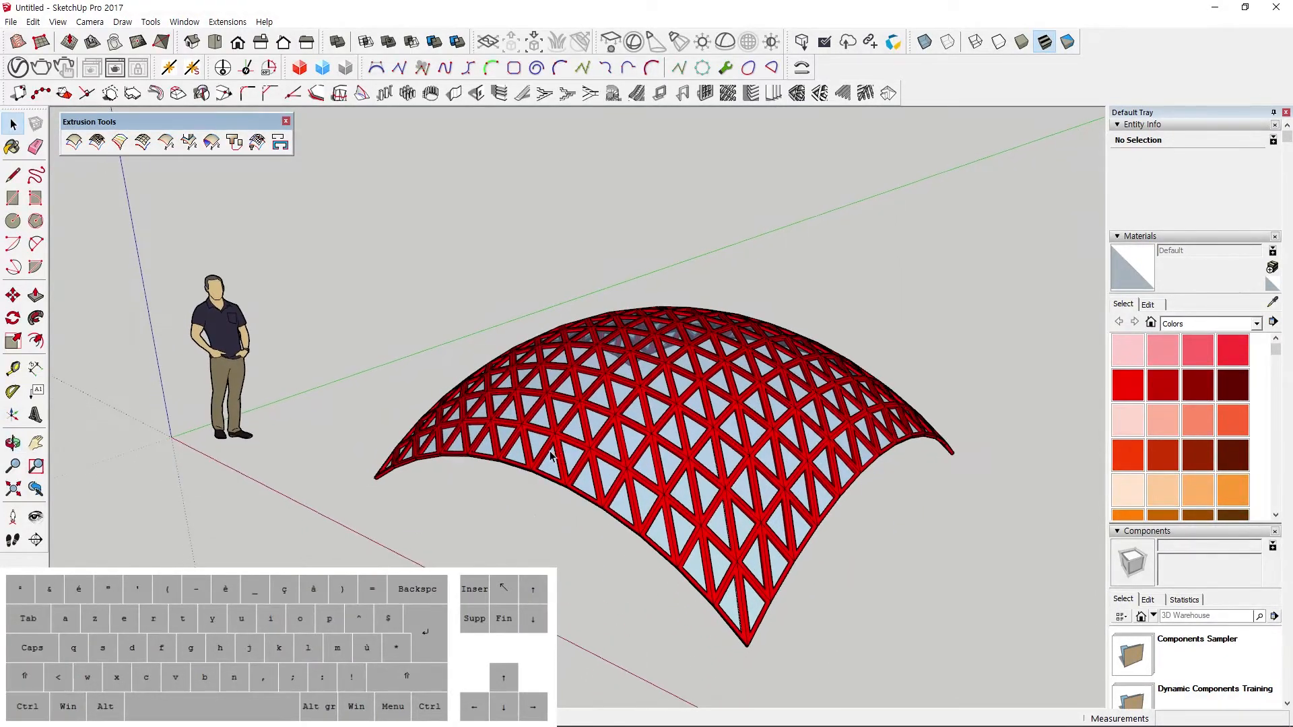
Check that the red lattice is a single group, and undo its creation back to the plain four-arc outline.
key(ctrl)
click(564, 399)
key(ctrl)
click(513, 535)
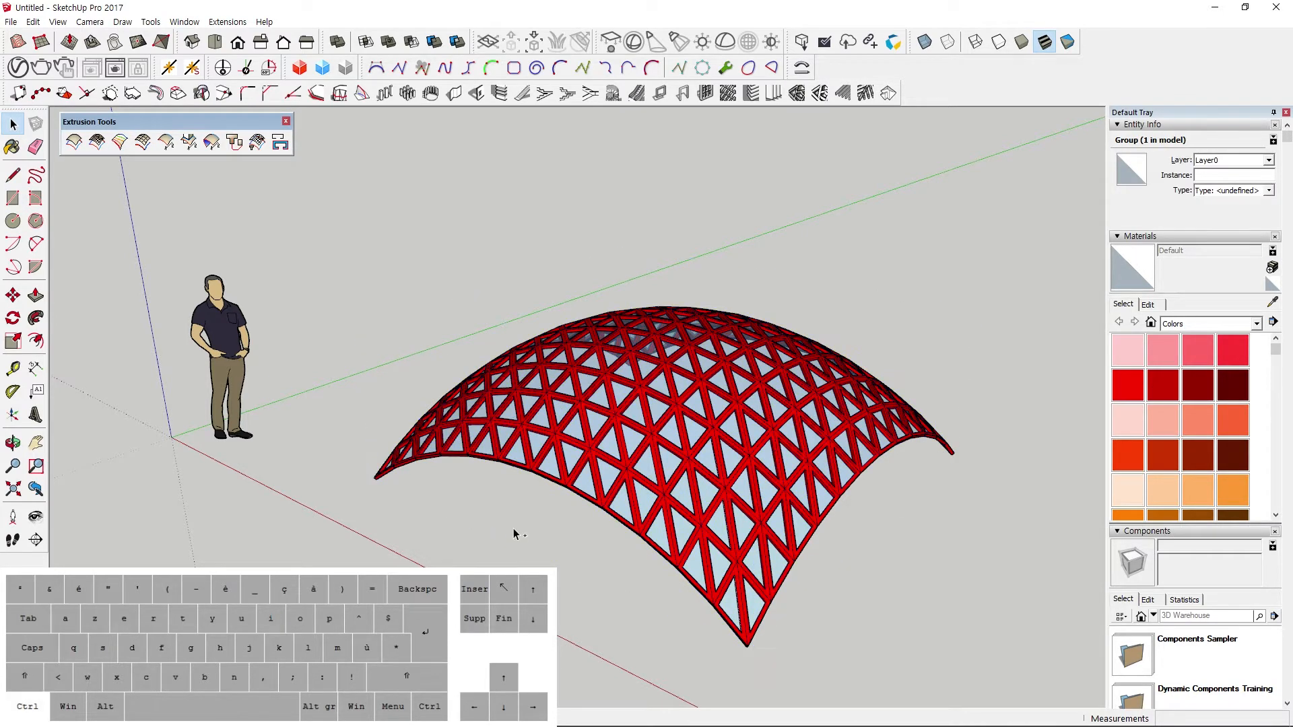
key(ctrl+z)
key(ctrl+z)
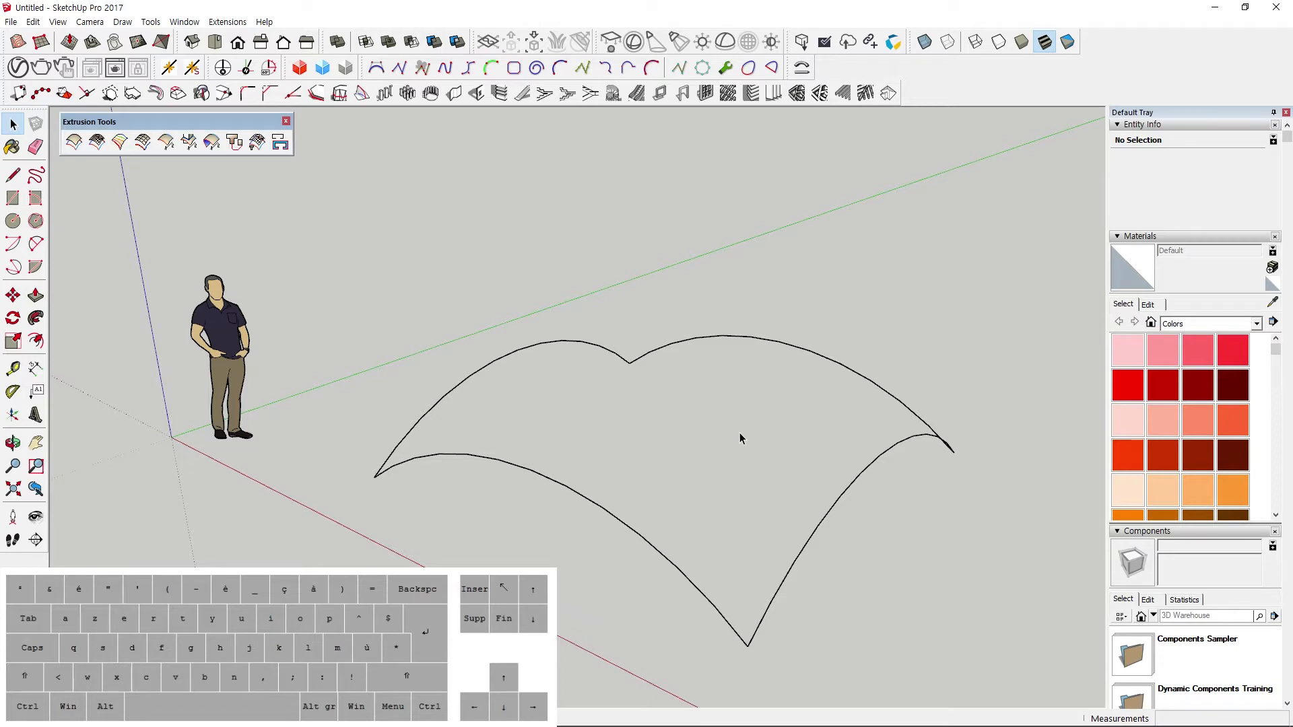
Run Extrude Edges by Rails to Lattice again with the back-right arc as profile, back-left and front-right arcs as rails, and front-left arc as melding profile.
middle_drag(736, 421, 611, 418)
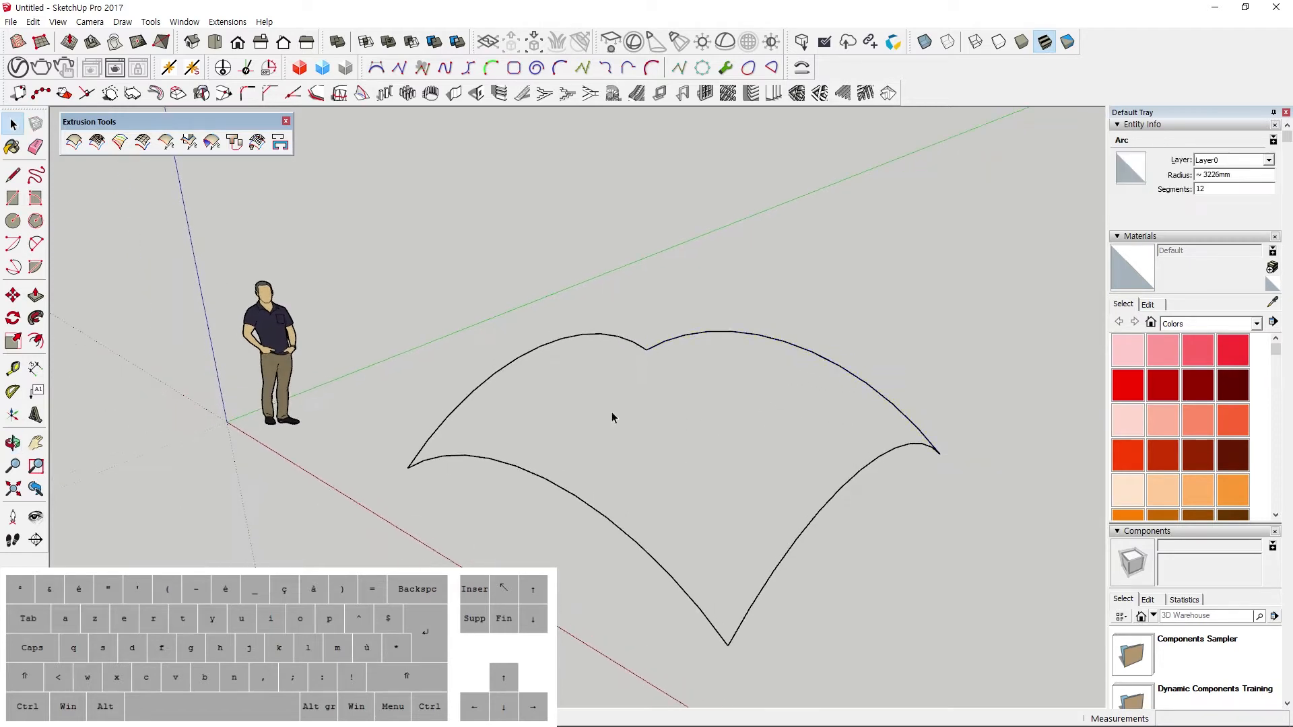
click(97, 142)
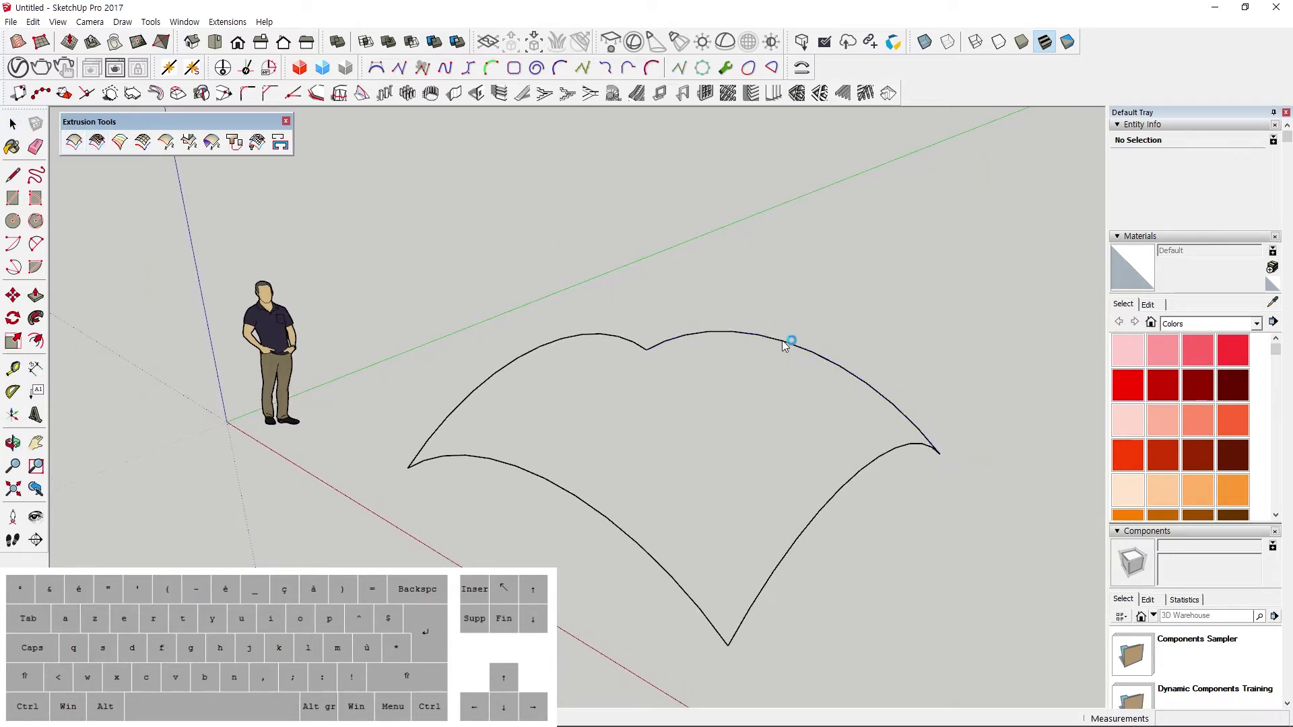
click(782, 340)
click(556, 340)
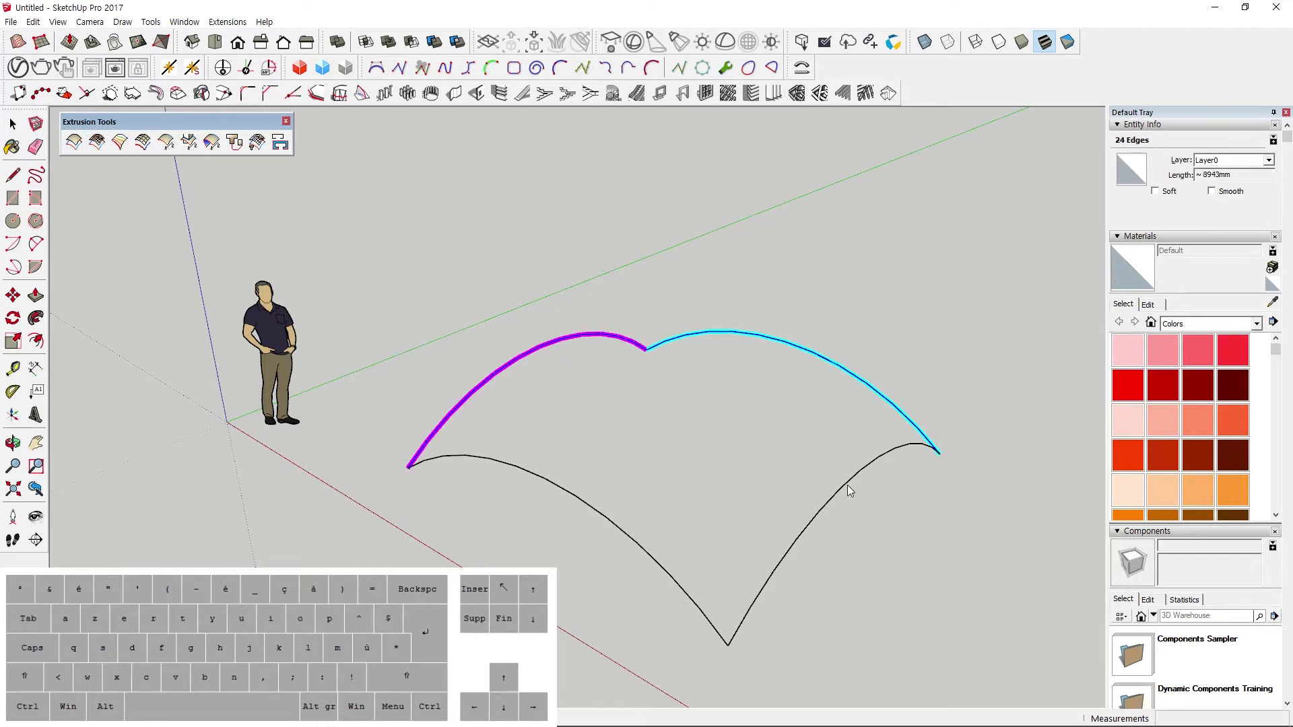
click(847, 487)
click(618, 531)
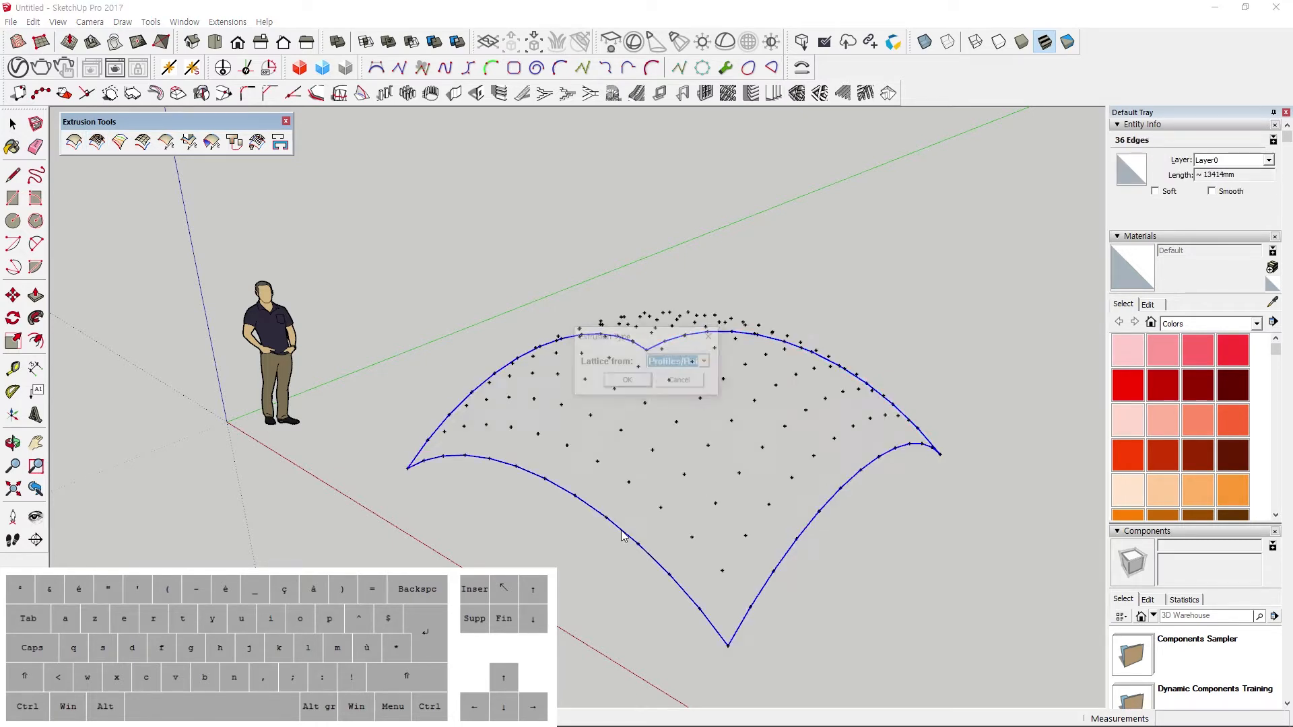
Generate the lattice from Profiles/Rails as Lines, keeping the original curves.
click(635, 381)
click(652, 363)
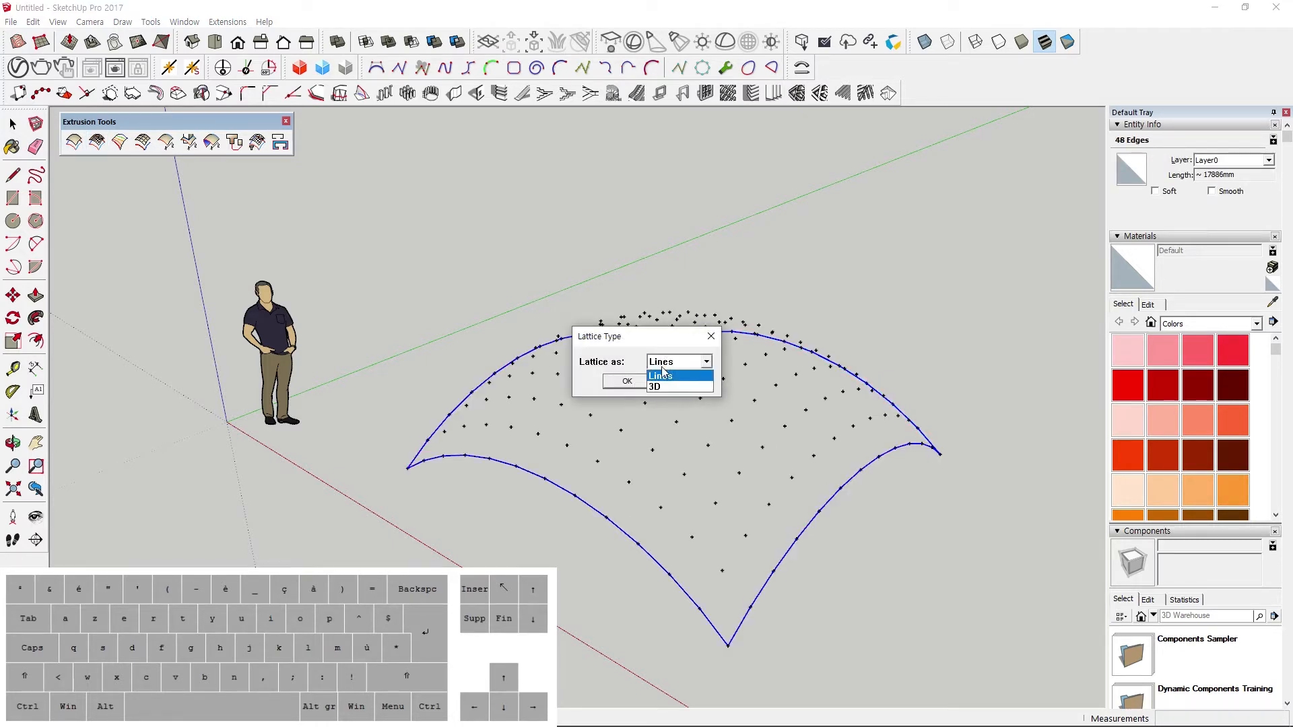
click(667, 370)
click(640, 382)
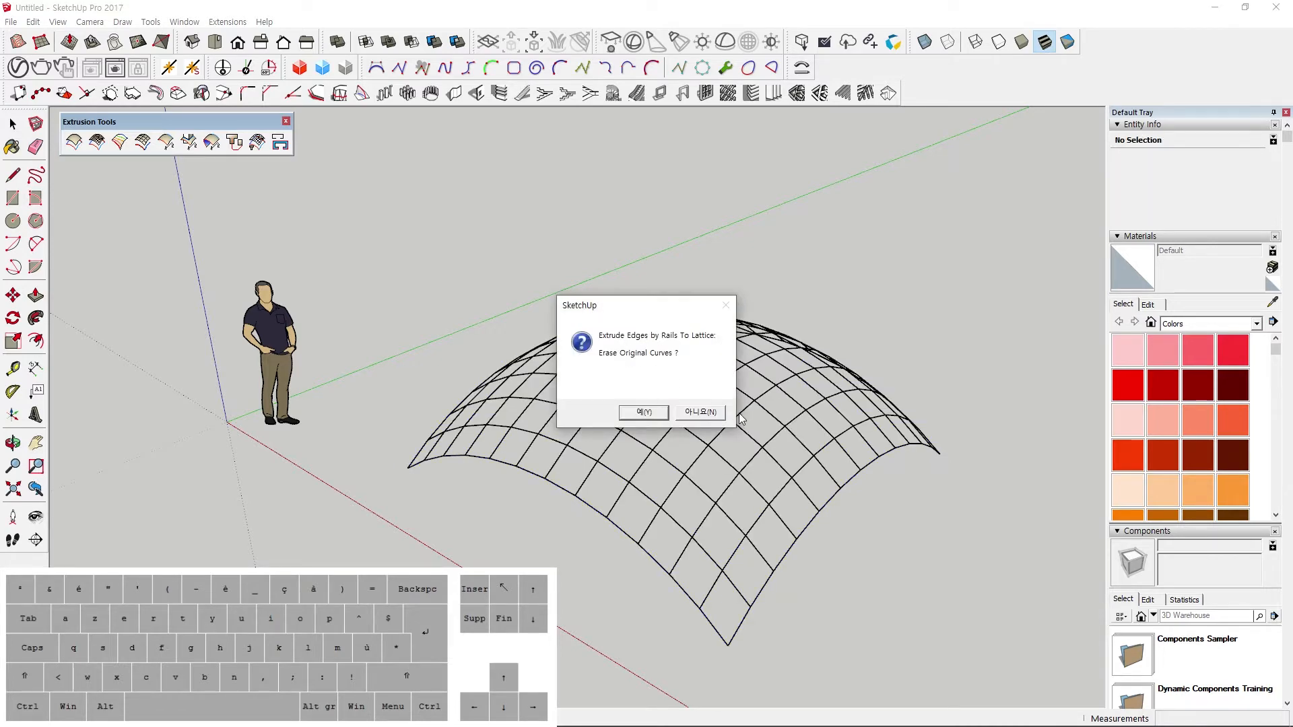
click(691, 412)
Look over the line lattice and undo it back to the four-arc outline.
middle_drag(647, 389, 741, 384)
key(ctrl+z)
key(ctrl+z)
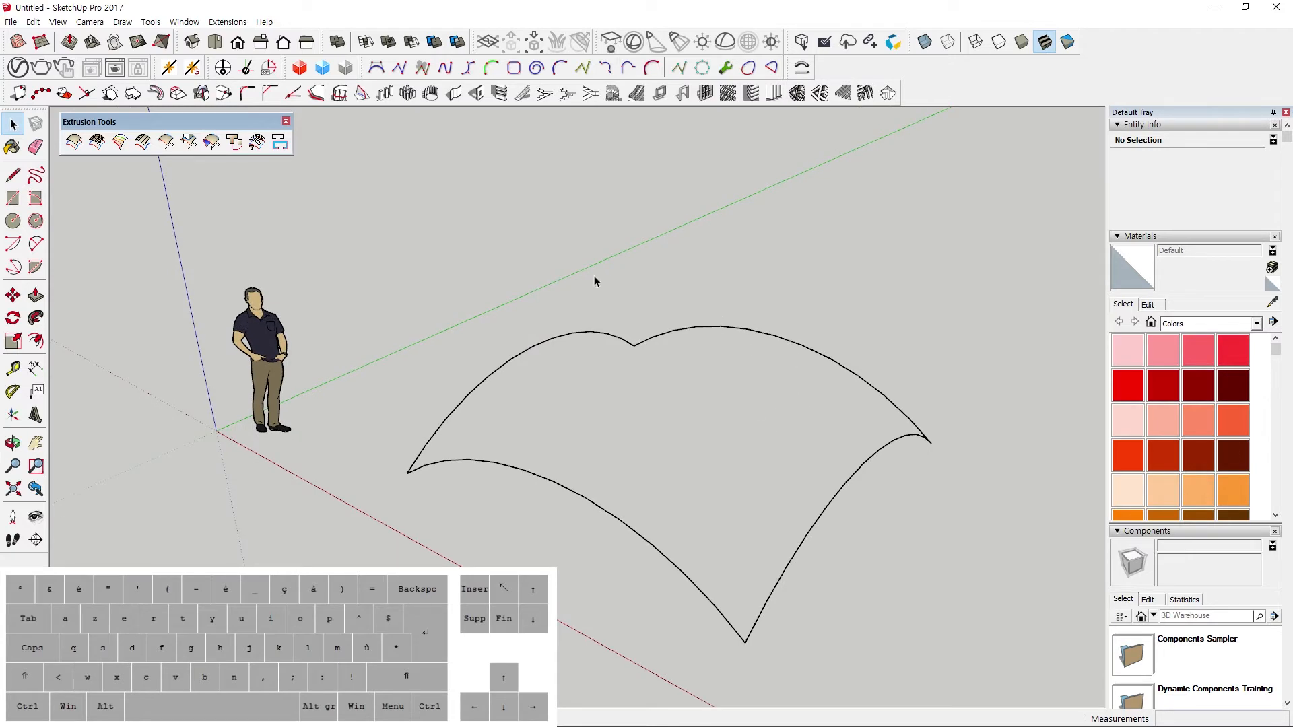
Restart the lattice extrusion with the back-right arc as profile, picking the front-right rail before the back-left rail, and the front-left arc as melding profile.
click(99, 143)
click(770, 335)
click(861, 468)
click(555, 339)
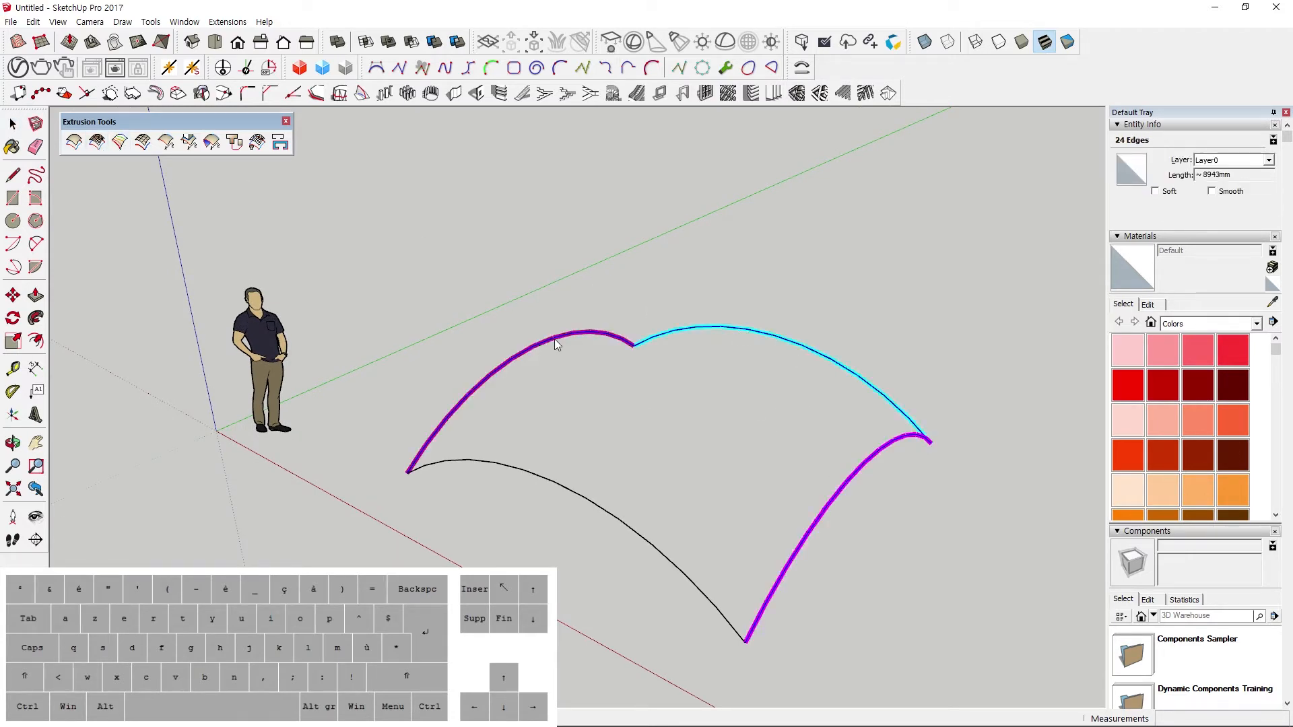
click(545, 477)
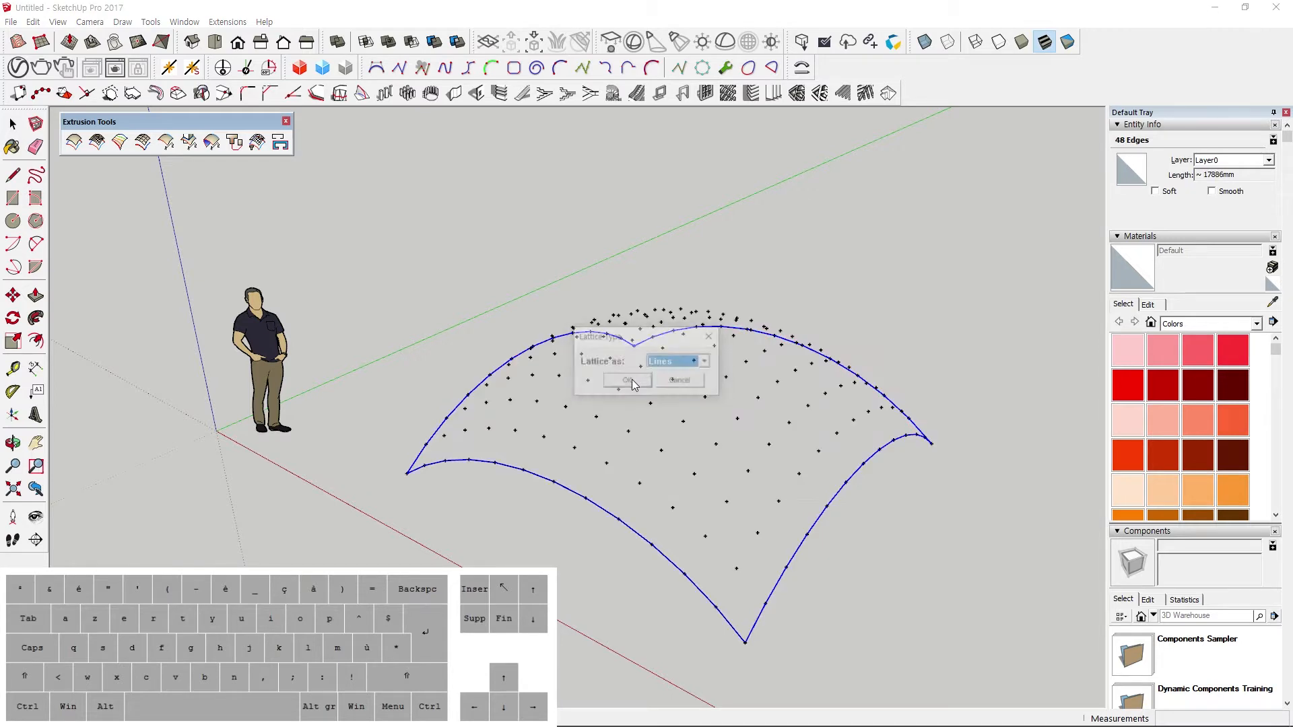
Build the lattice as 3D, keeping its coplanar edges and reversing its faces.
click(672, 361)
click(673, 385)
click(643, 383)
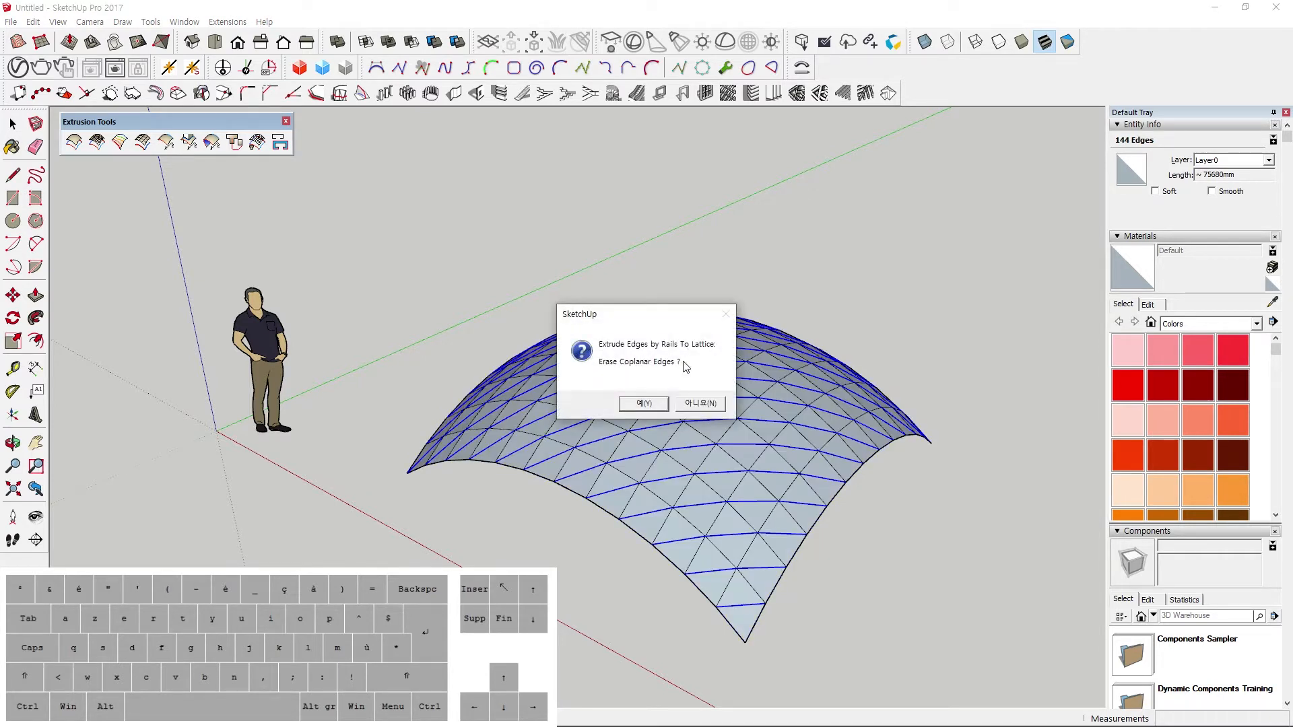
click(701, 403)
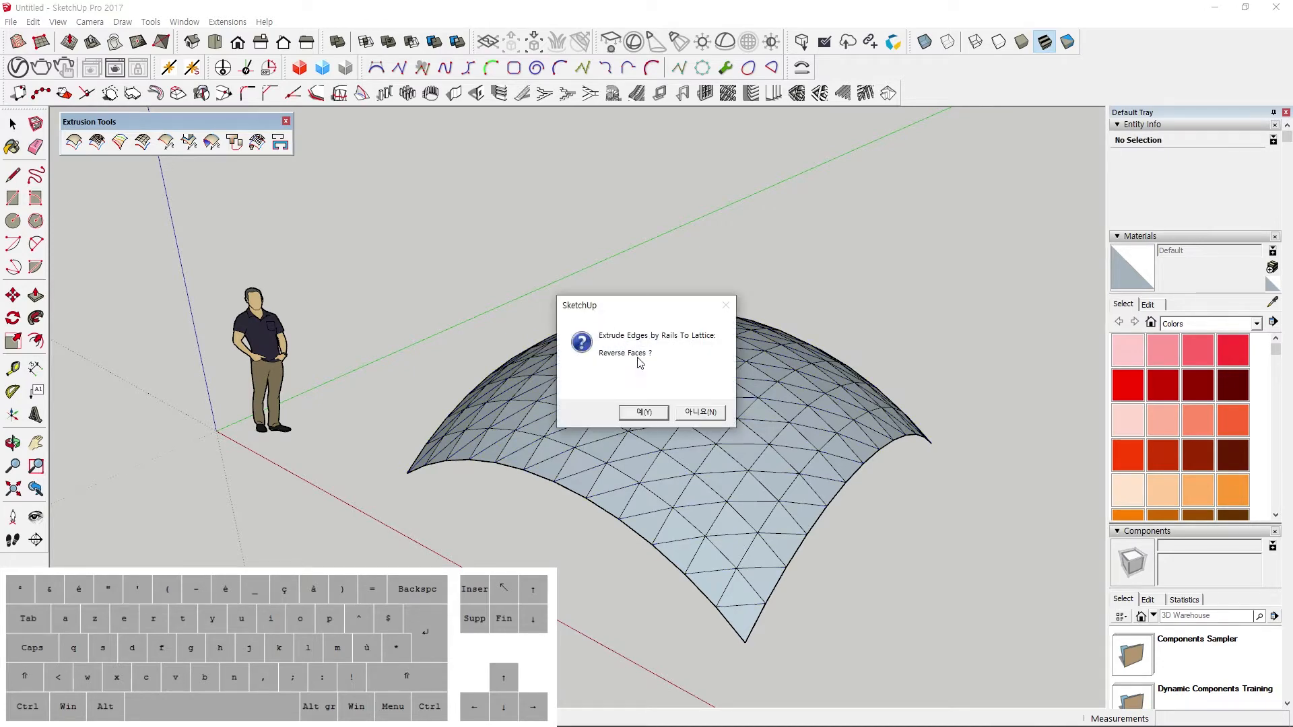
click(637, 414)
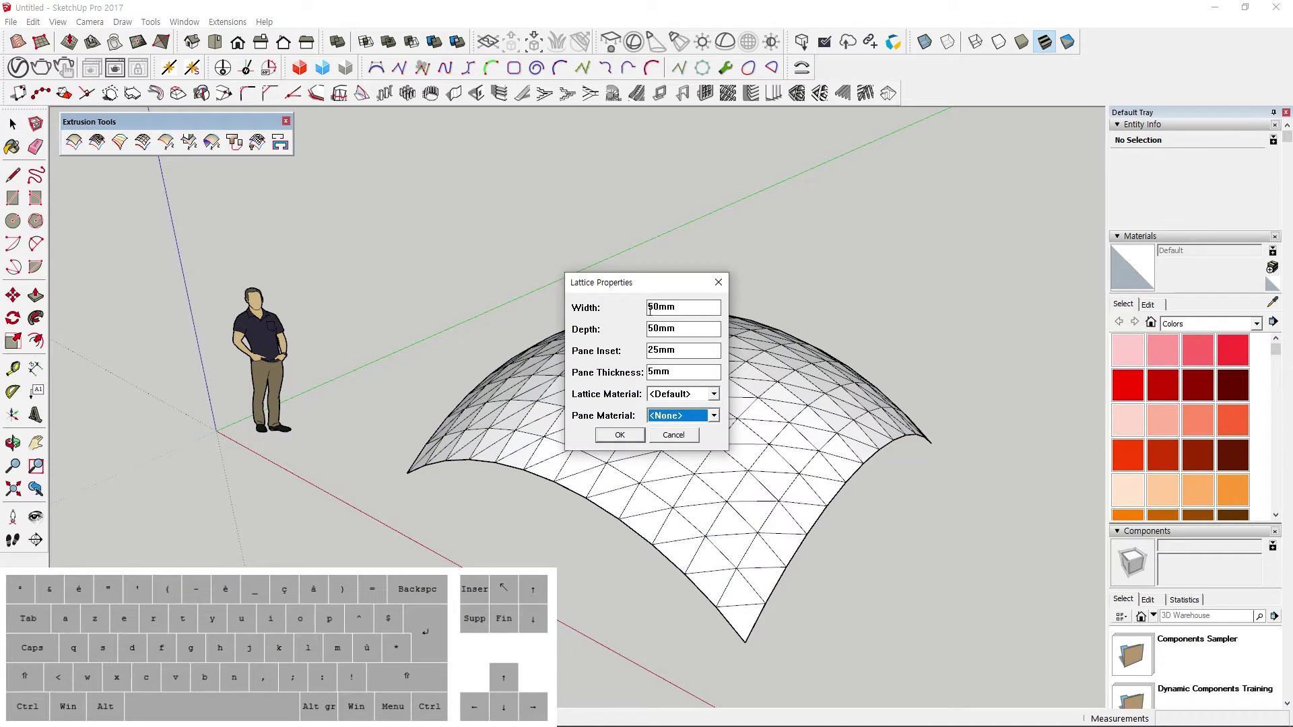
Give the 3D lattice the Green lattice material and 'Glass' panes at the default sizes, and erase the original curves.
click(680, 394)
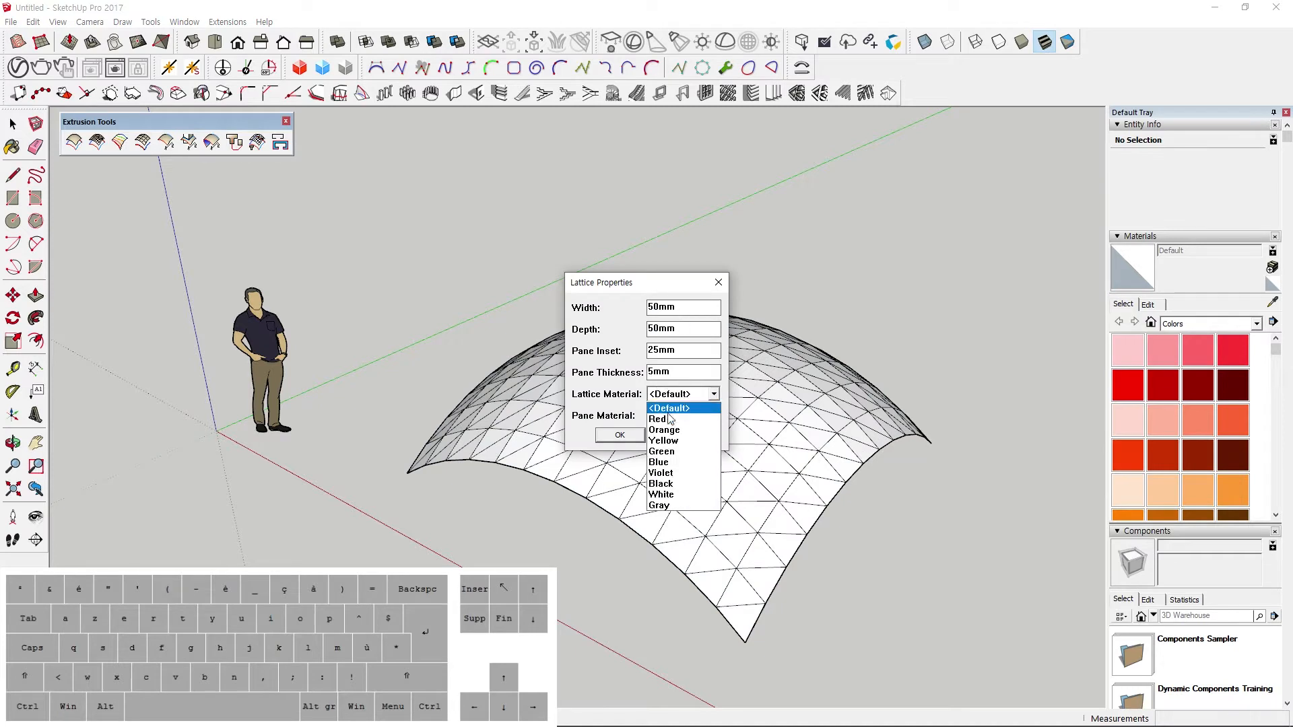
click(669, 447)
click(675, 394)
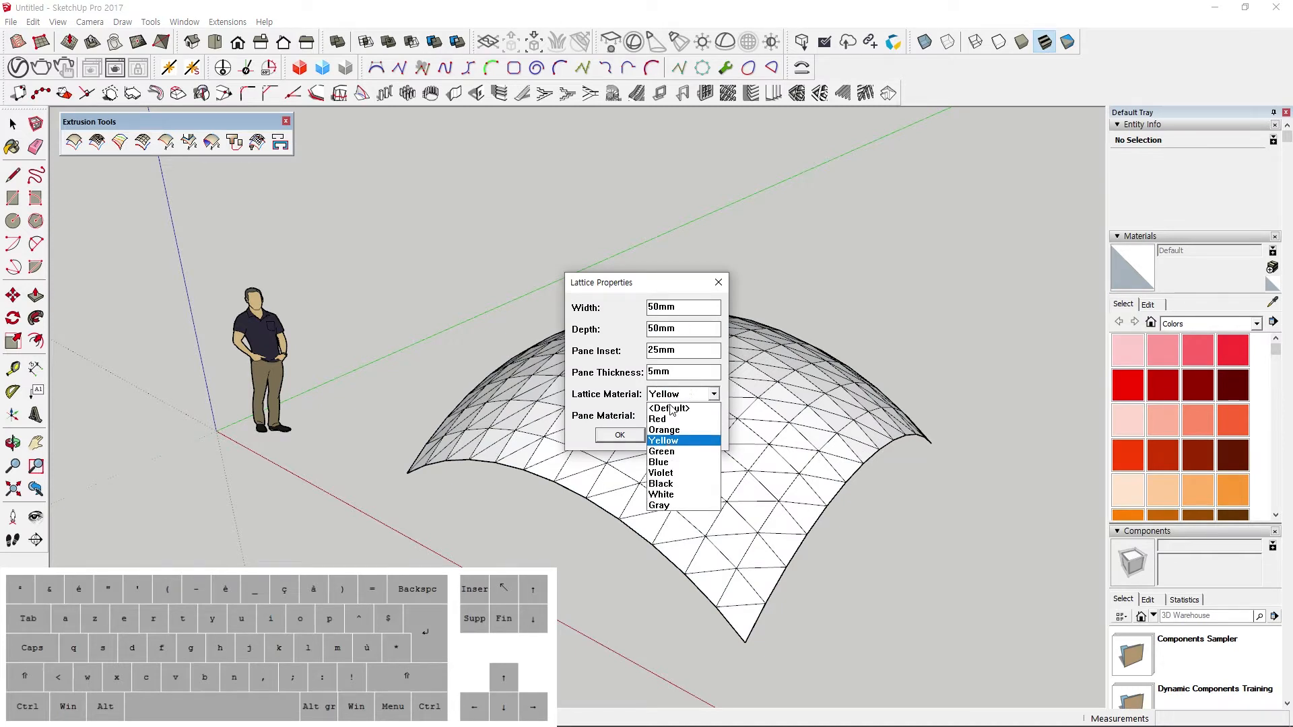
click(668, 450)
click(677, 416)
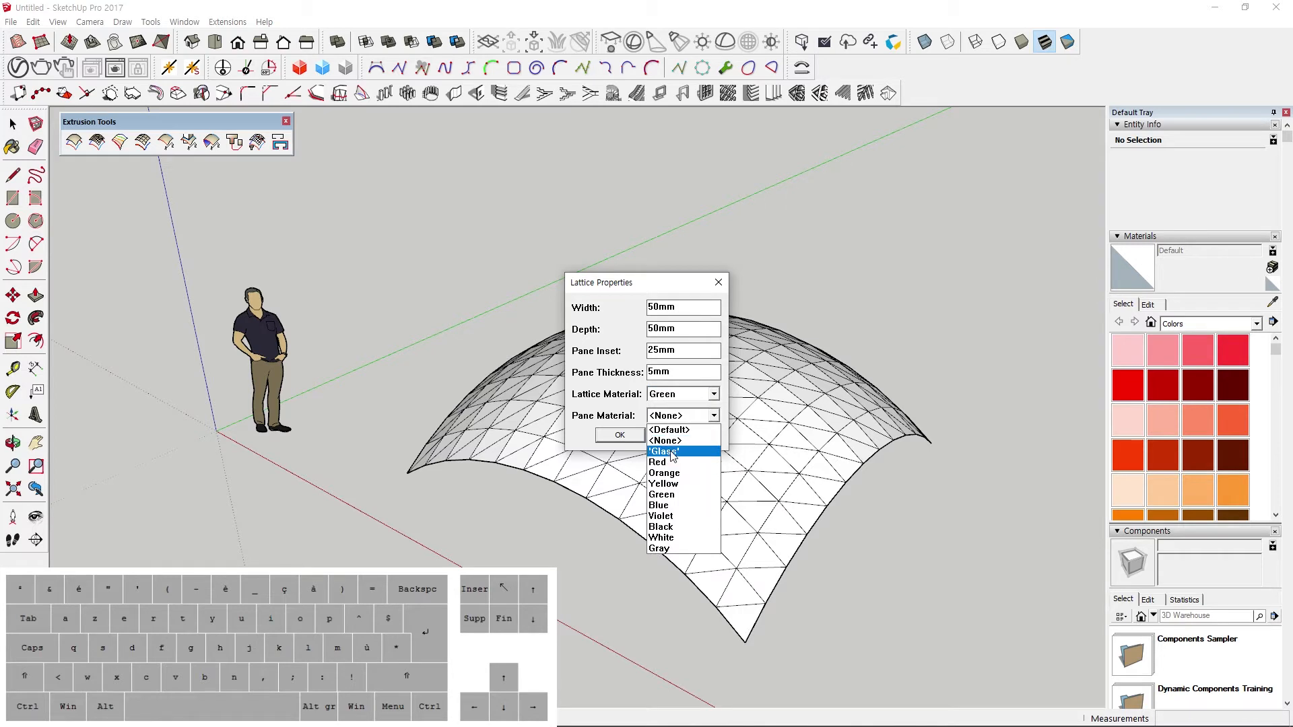
click(667, 452)
click(620, 436)
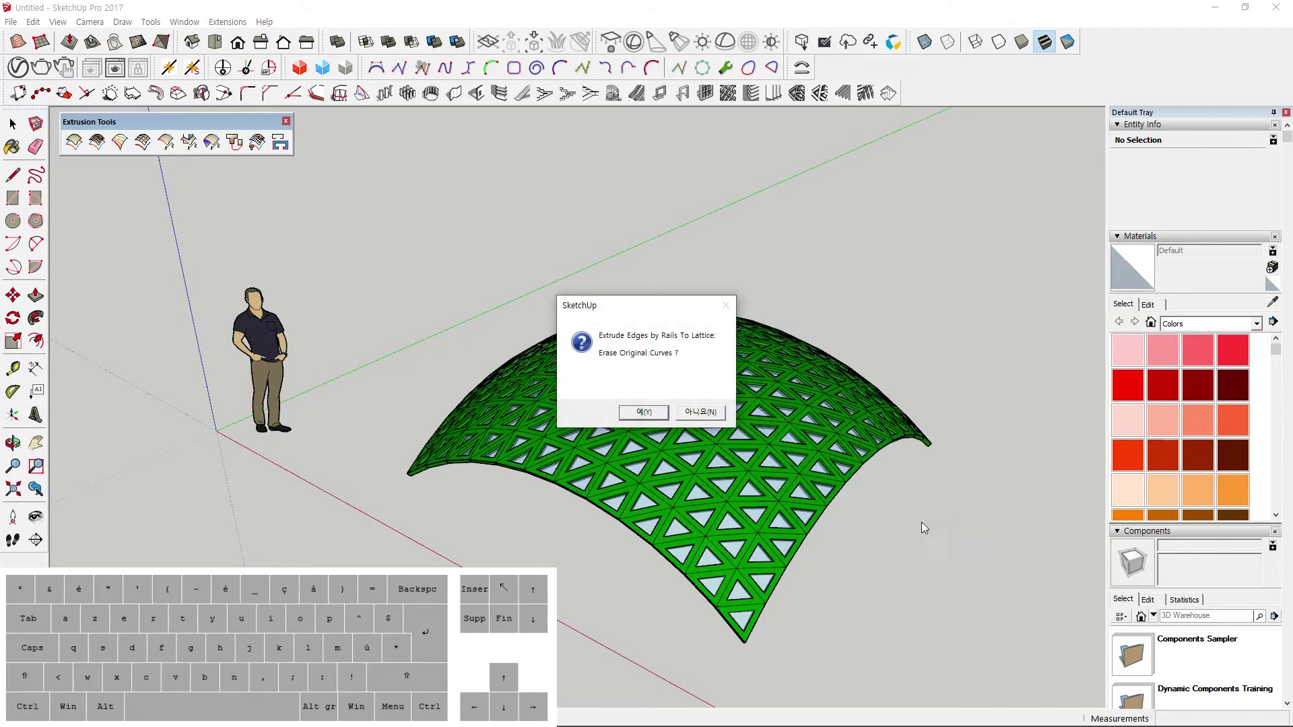
click(644, 413)
mouse_move(651, 438)
middle_down()
mouse_move(647, 566)
mouse_move(744, 635)
mouse_move(622, 473)
mouse_move(566, 442)
mouse_move(565, 457)
mouse_move(568, 421)
middle_up()
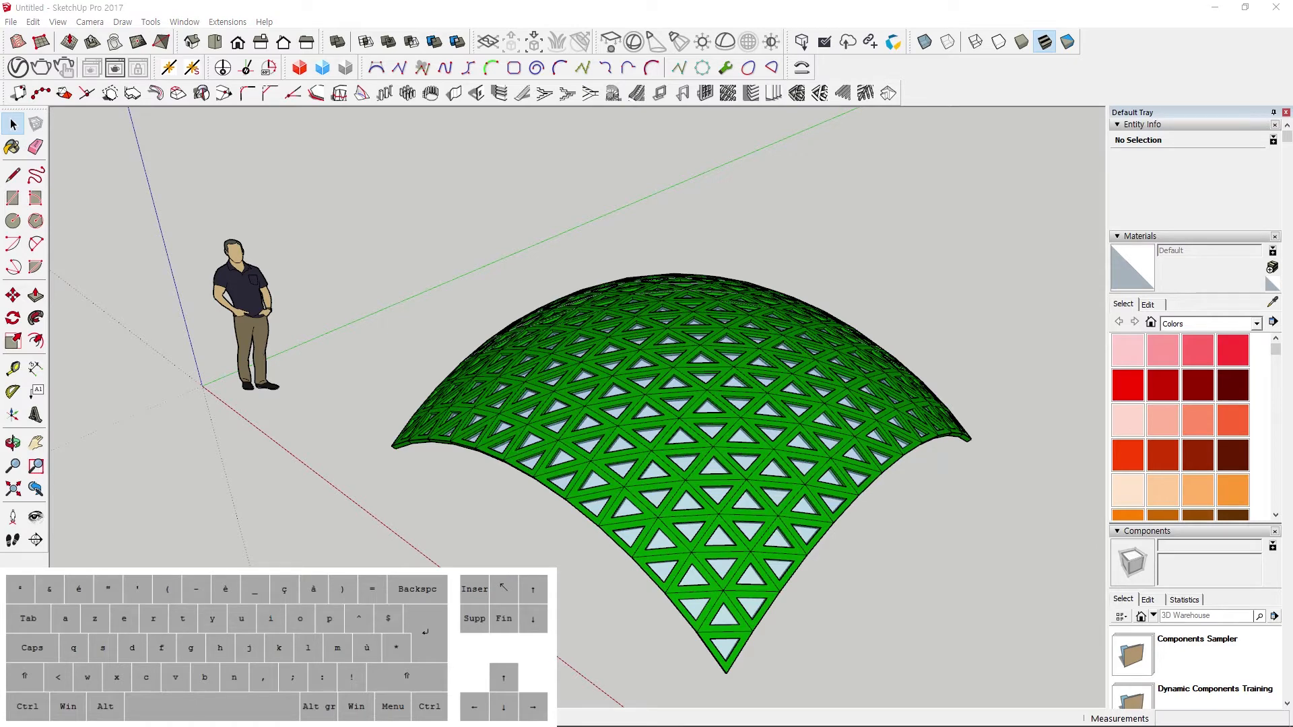
Undo the green glazed lattice back to the four-arc outline.
click(835, 411)
click(983, 266)
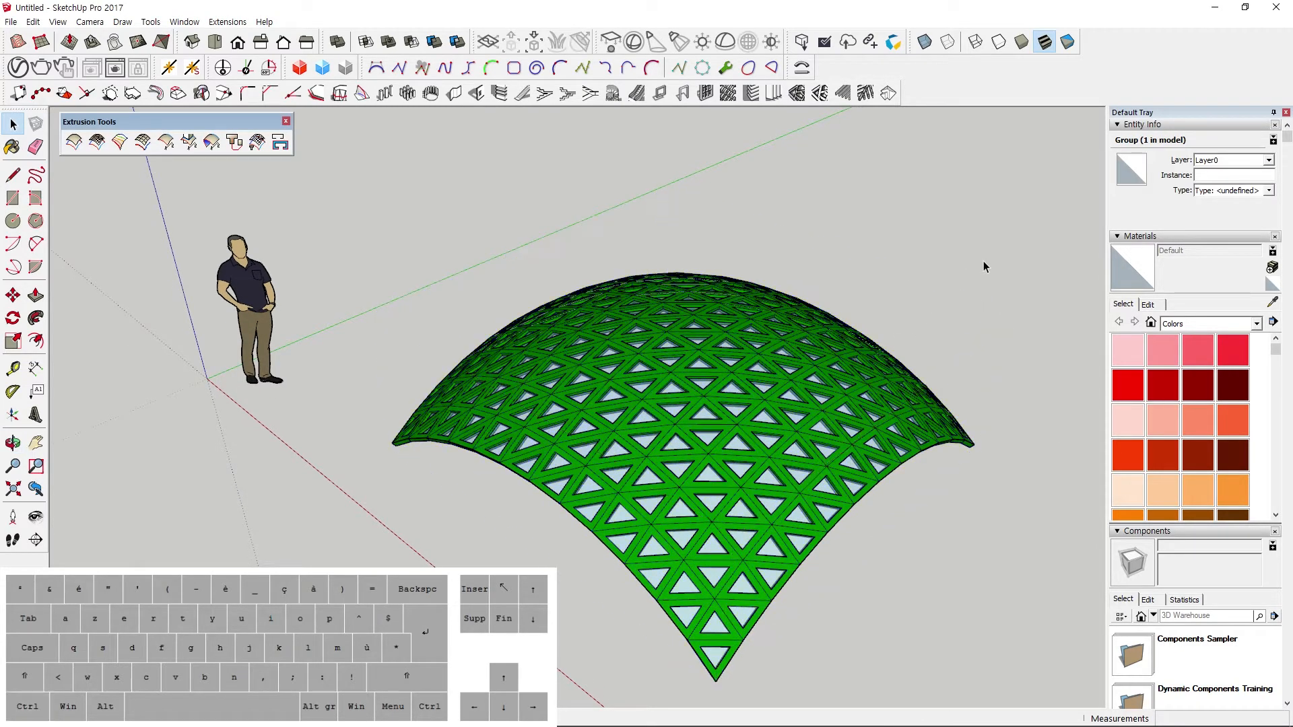
key(ctrl+z)
key(ctrl+z)
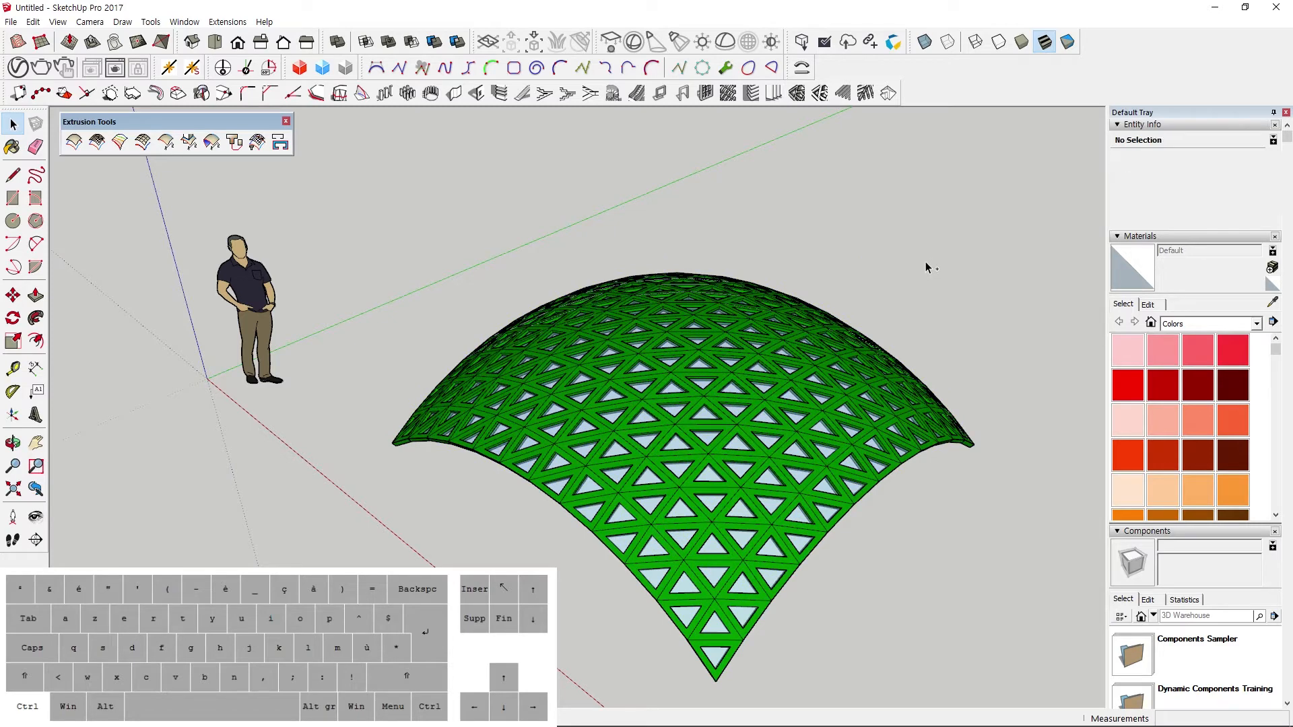
key(ctrl+z)
key(ctrl+z)
key(ctrl+z)
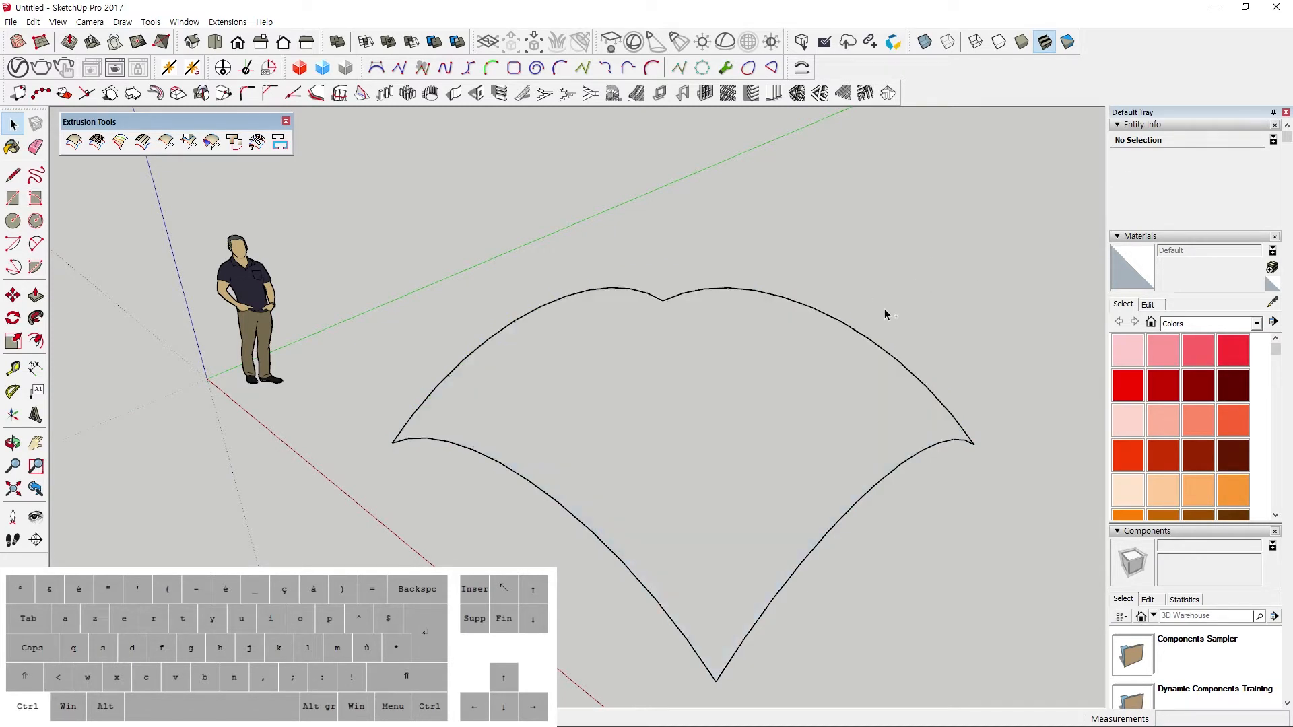
Restart the lattice extrusion with the back-right arc as profile, the back-left and front-right arcs as rails, and the front-left arc as melding profile.
click(97, 141)
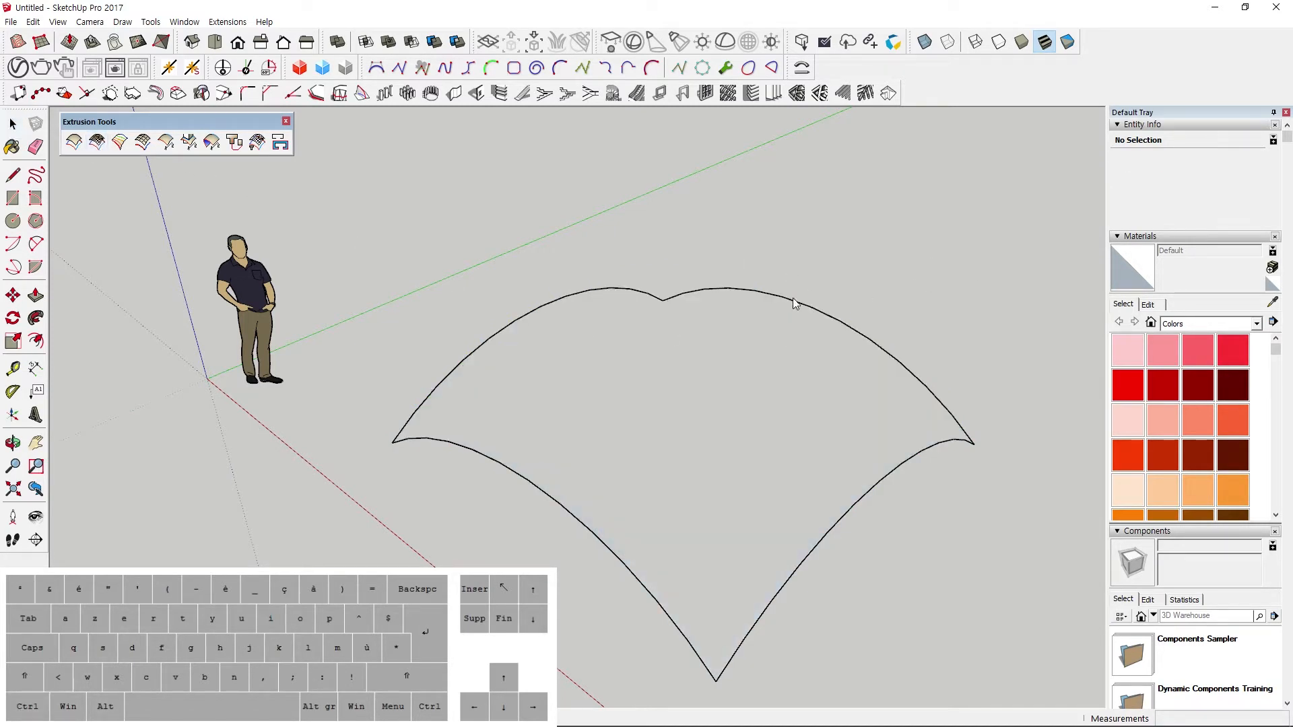
click(794, 301)
click(635, 290)
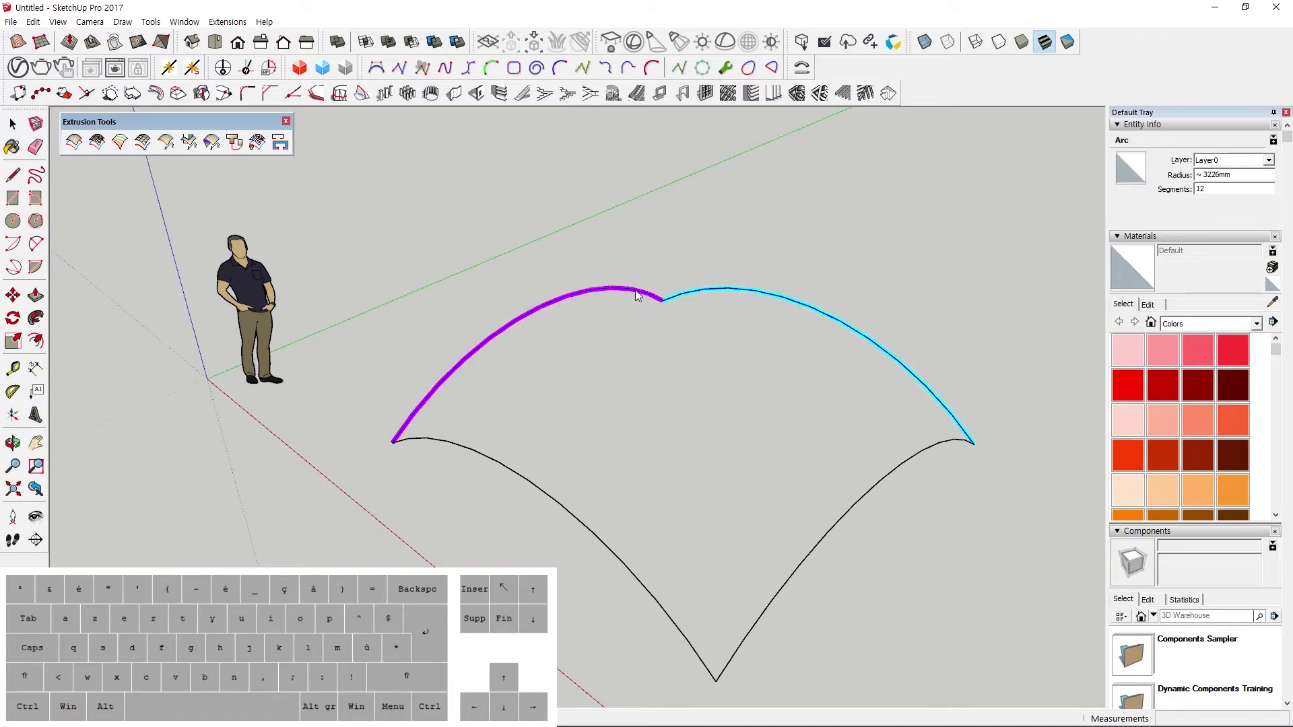
click(555, 502)
click(634, 383)
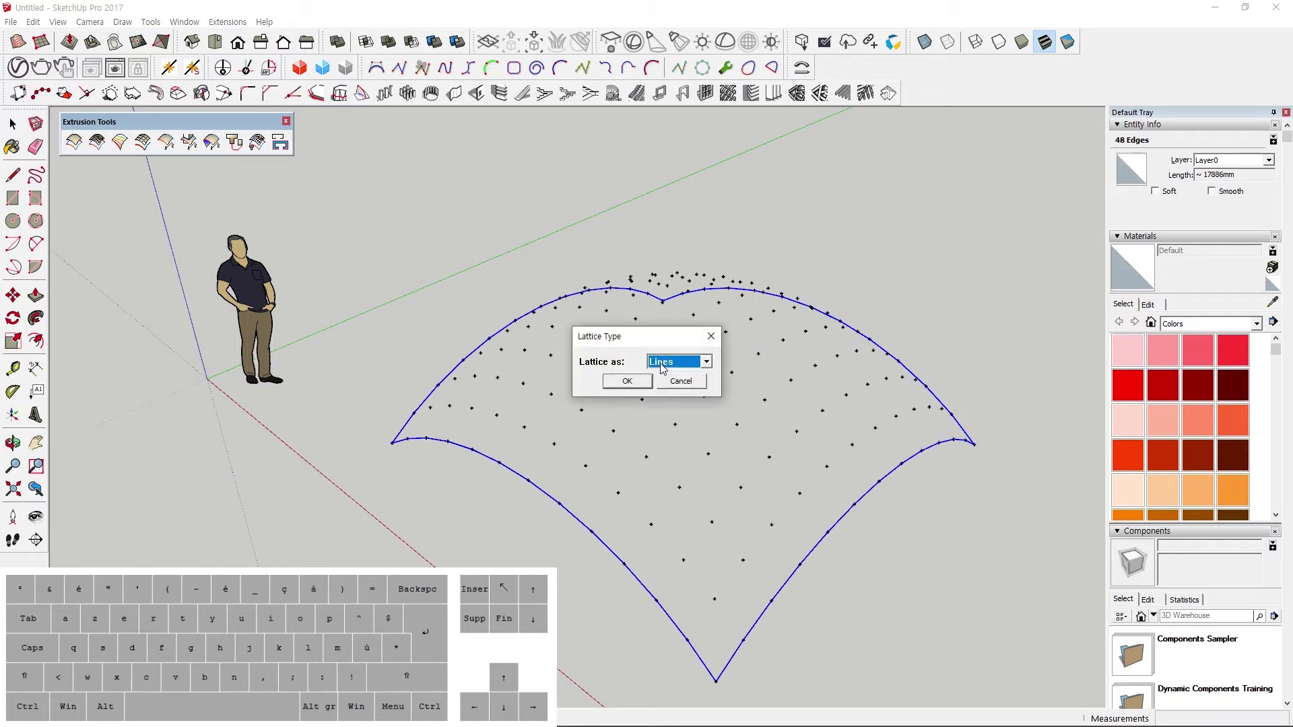
Build the lattice as 3D, erasing its coplanar edges and reversing its faces.
click(662, 365)
click(673, 378)
click(627, 381)
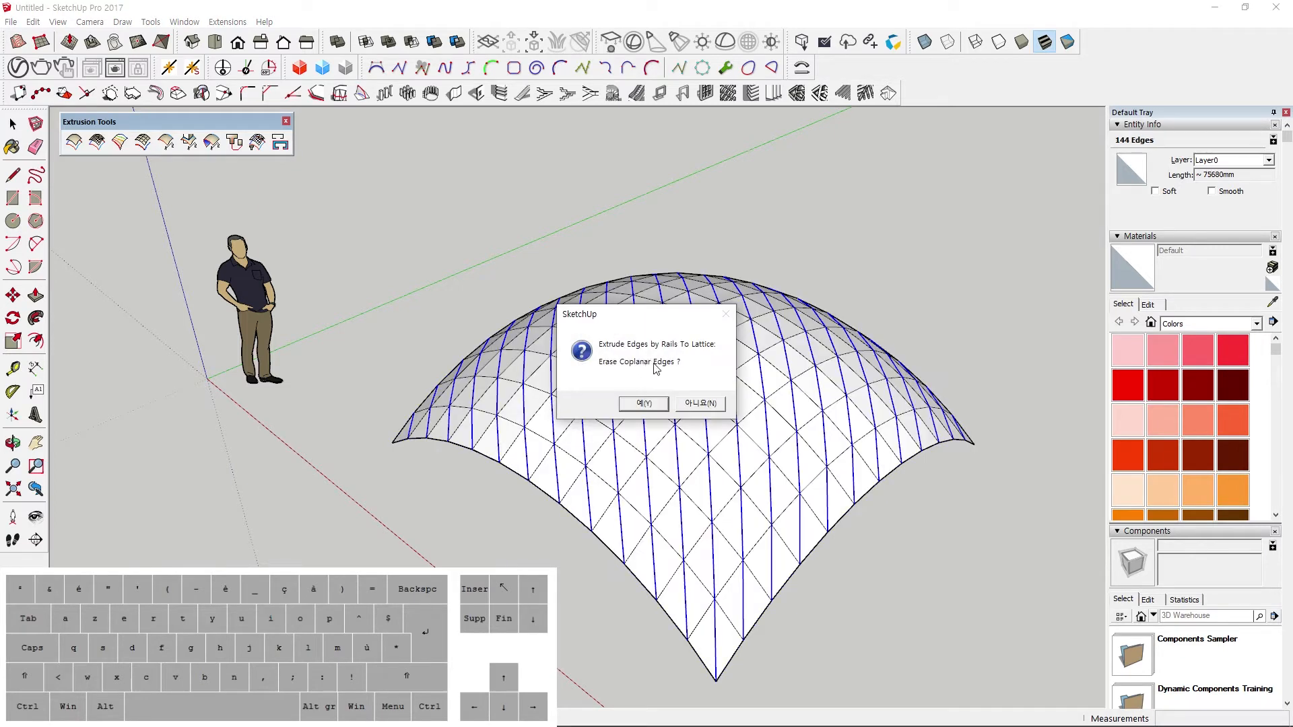
click(636, 405)
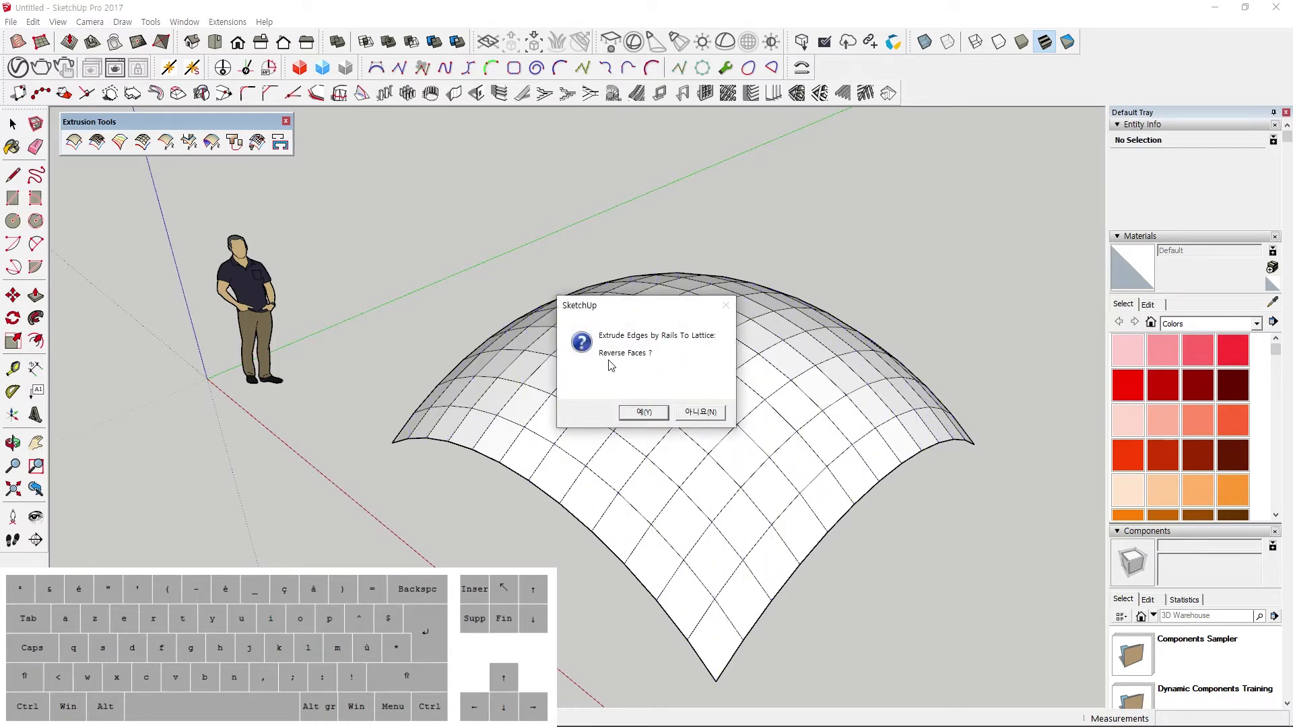
click(644, 412)
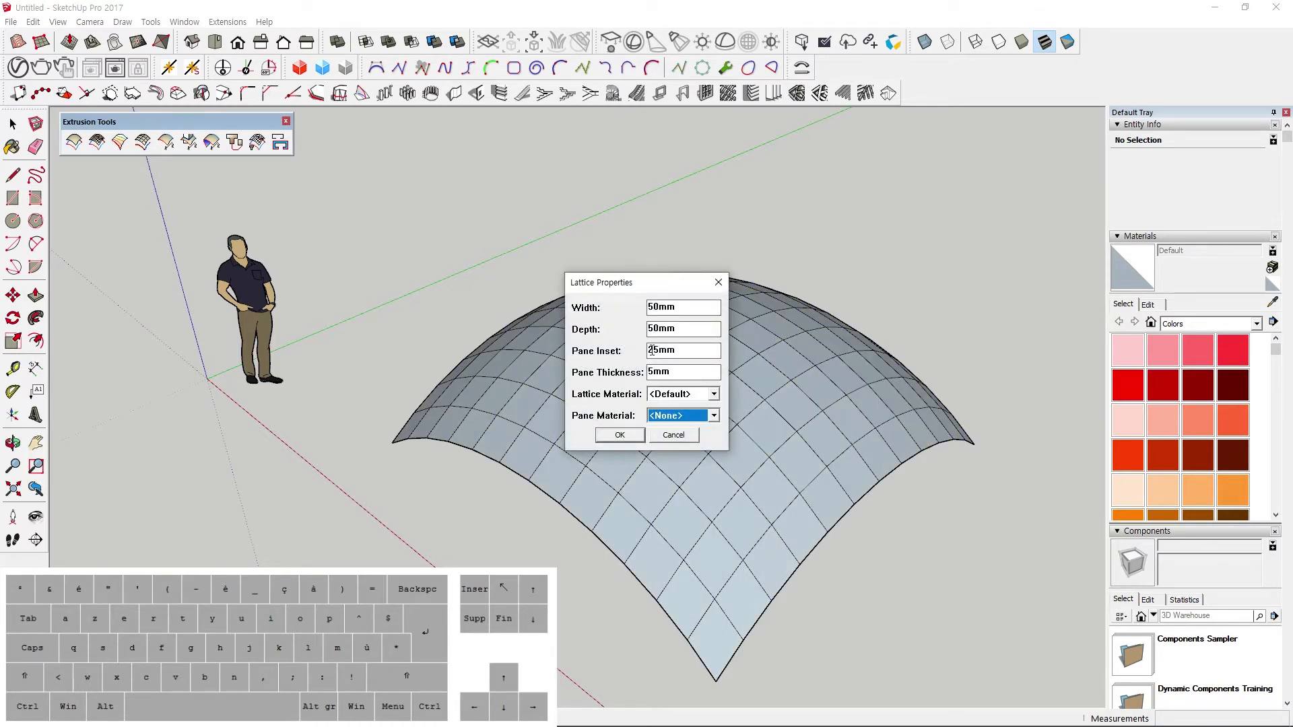
Give the lattice the Red lattice material and 'Glass' panes at the default sizes, and erase the original curves.
click(694, 395)
click(670, 439)
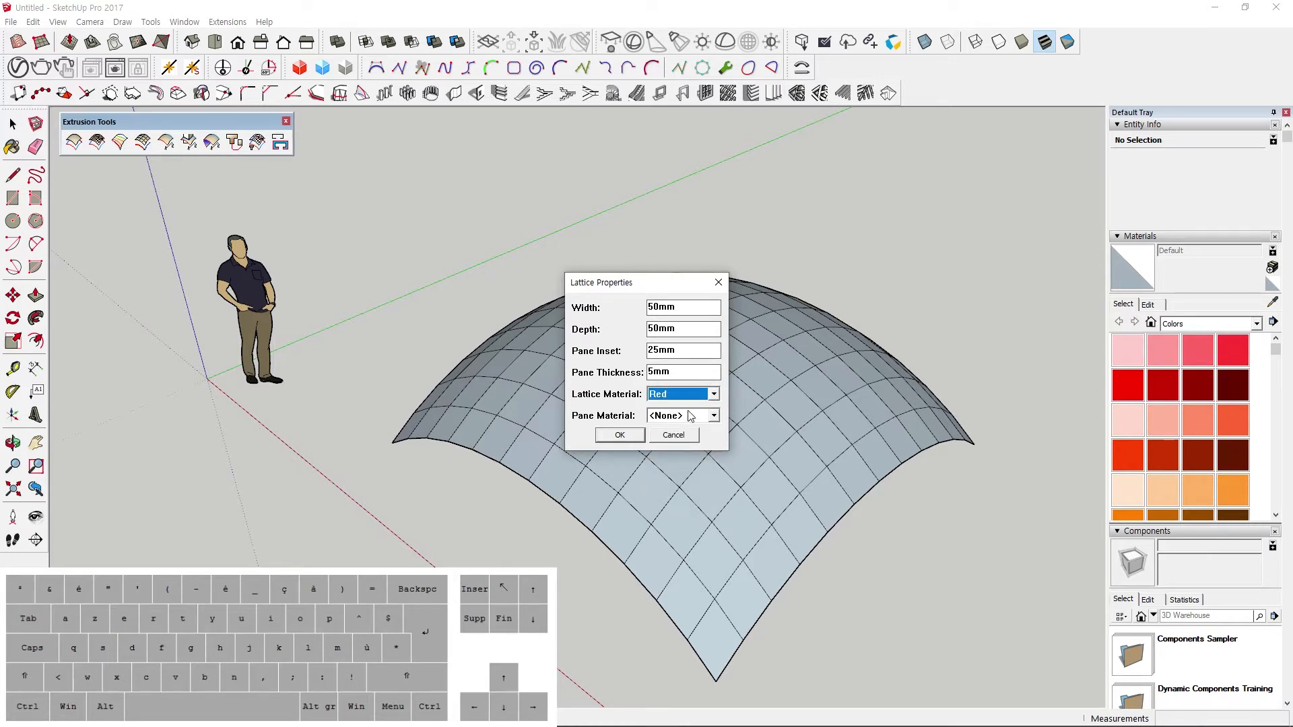
click(687, 416)
click(669, 452)
click(620, 436)
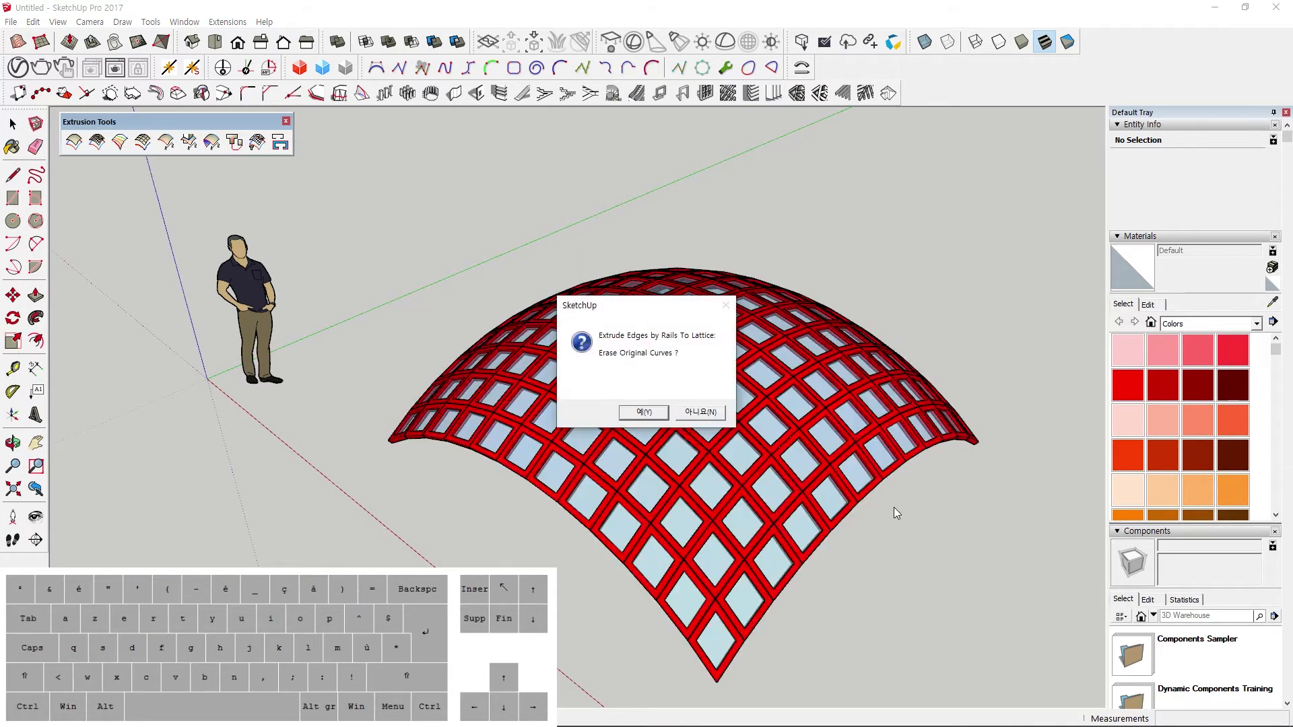
click(643, 412)
mouse_move(637, 418)
middle_down()
mouse_move(727, 427)
mouse_move(967, 574)
mouse_move(815, 574)
mouse_move(693, 260)
mouse_move(592, 375)
mouse_move(633, 359)
mouse_move(653, 375)
middle_up()
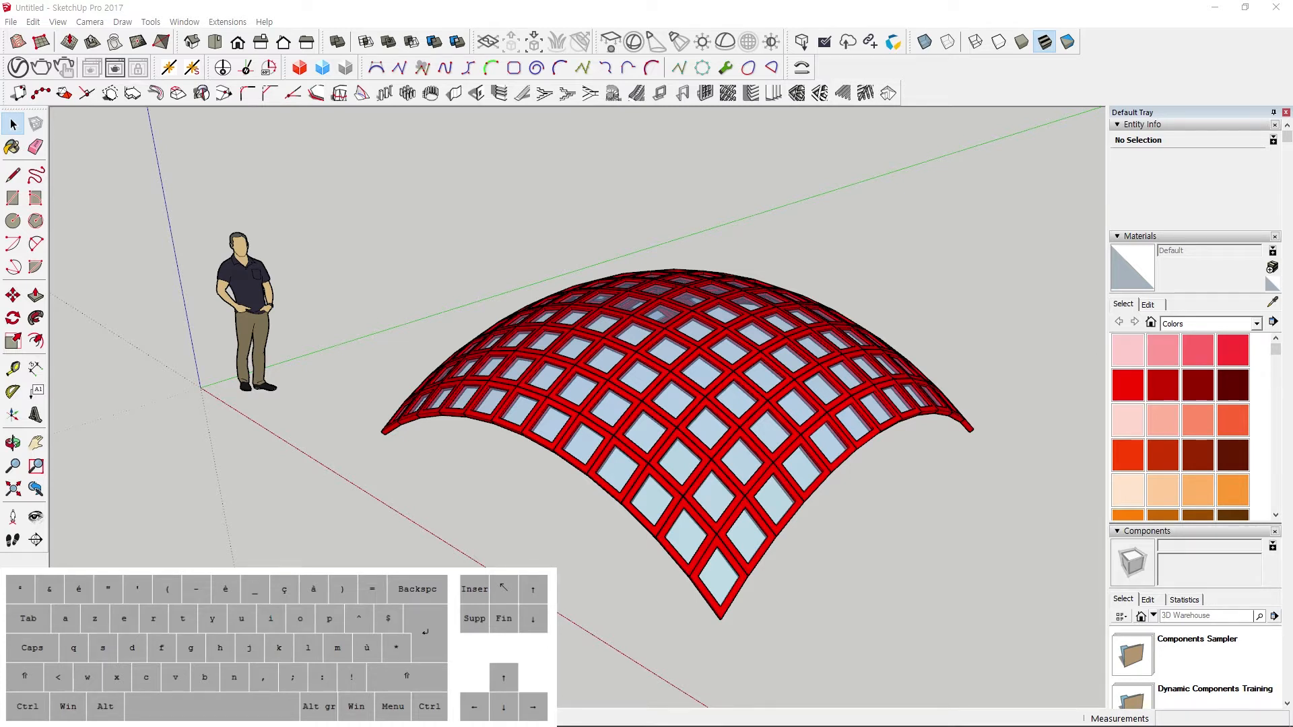
Look over the red glazed lattice and undo it back to the four-arc outline.
middle_drag(841, 342, 838, 367)
scroll(828, 336, down, 1)
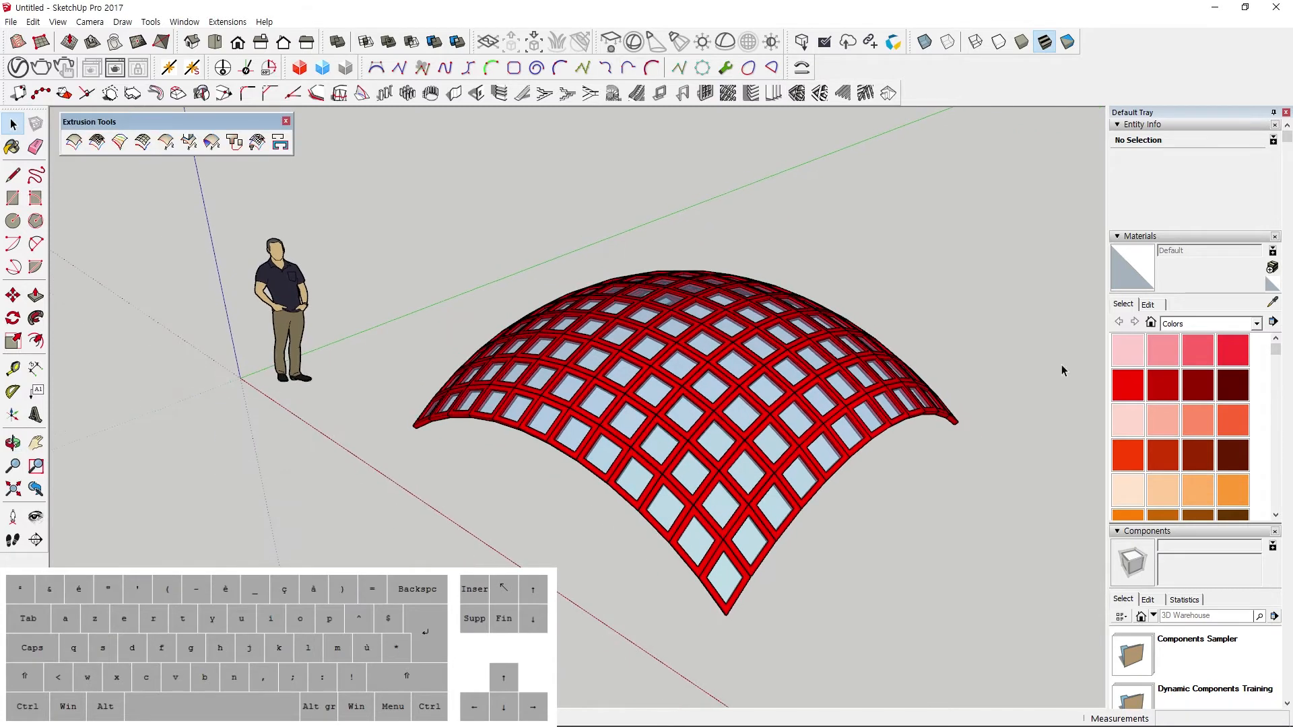
middle_drag(758, 359, 733, 380)
key(space)
click(734, 384)
key(ctrl+z)
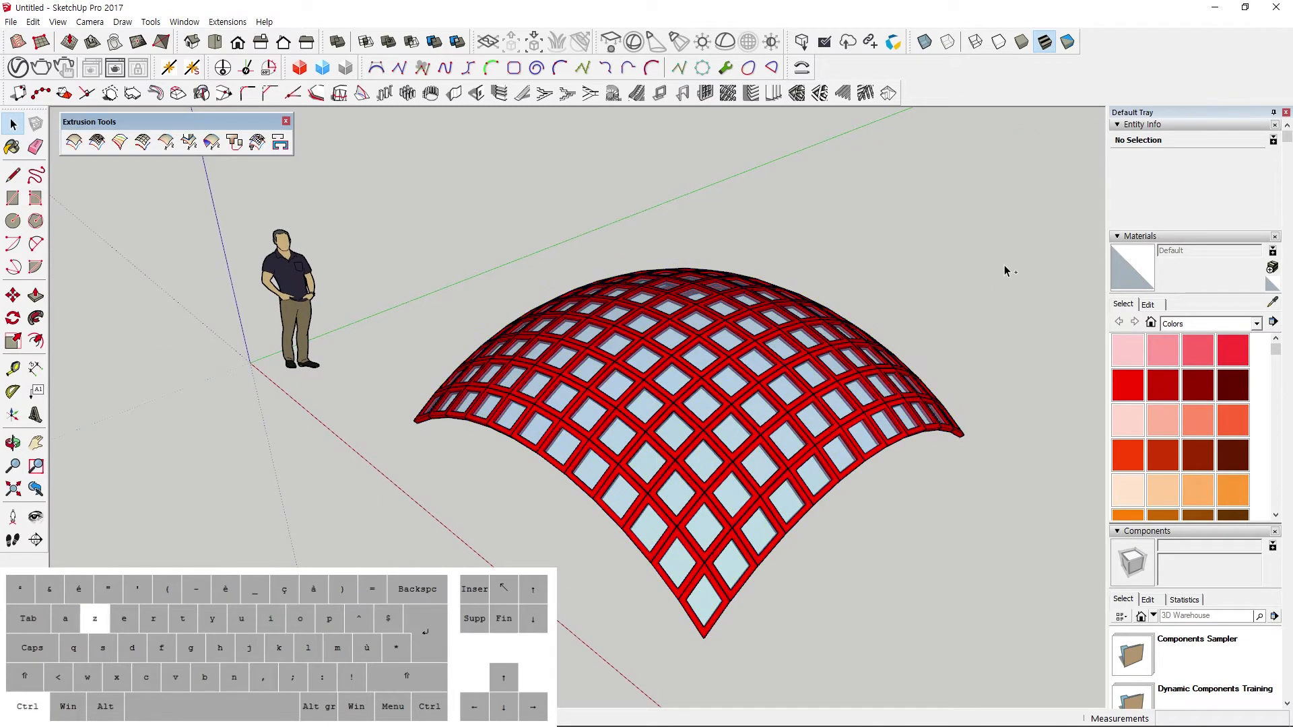
key(ctrl+z)
key(ctrl+z)
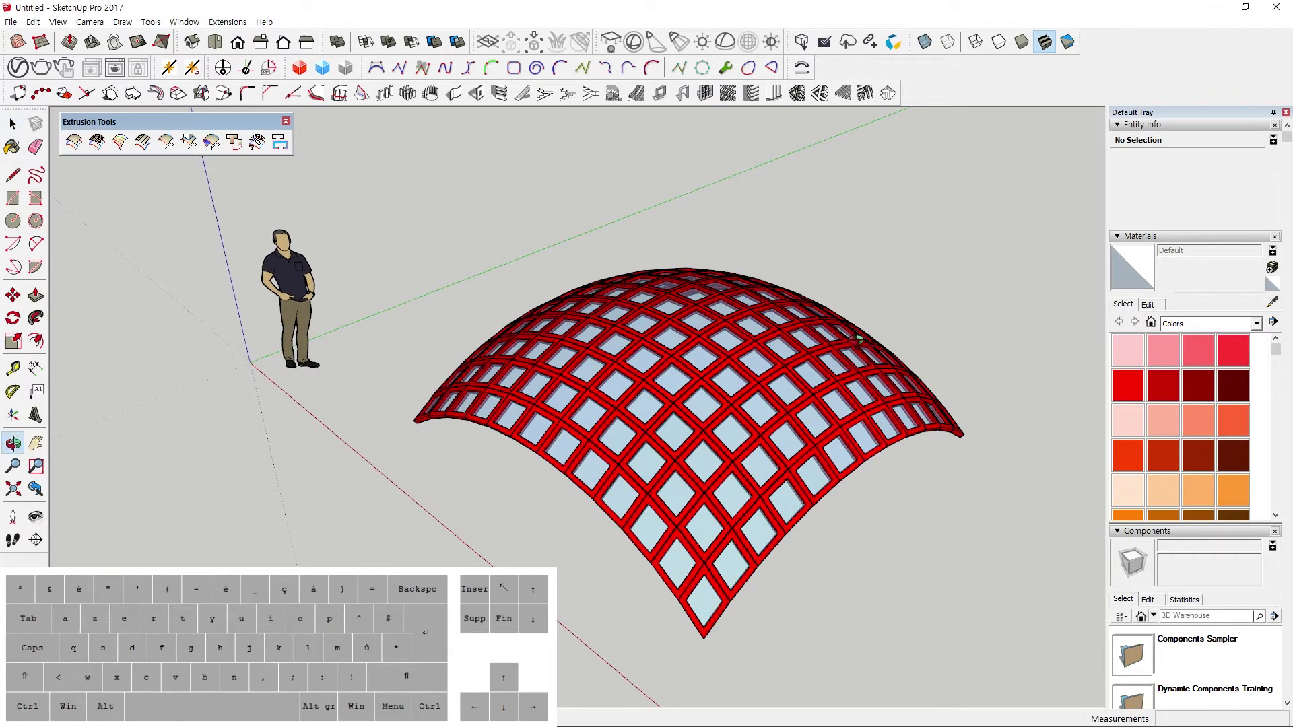
key(ctrl+z)
key(ctrl+z)
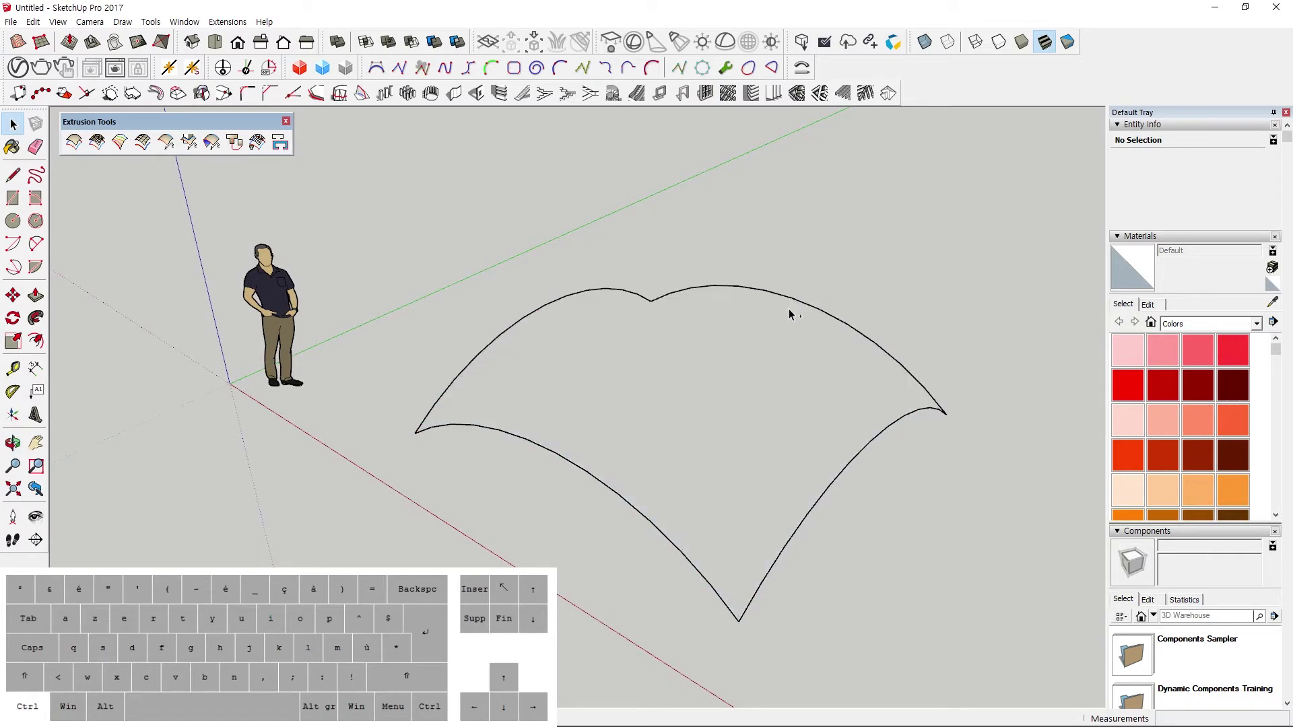
Scale the front-left arc vertically past its endpoints so that it bows downward.
key(s)
drag(555, 452, 558, 585)
key(space)
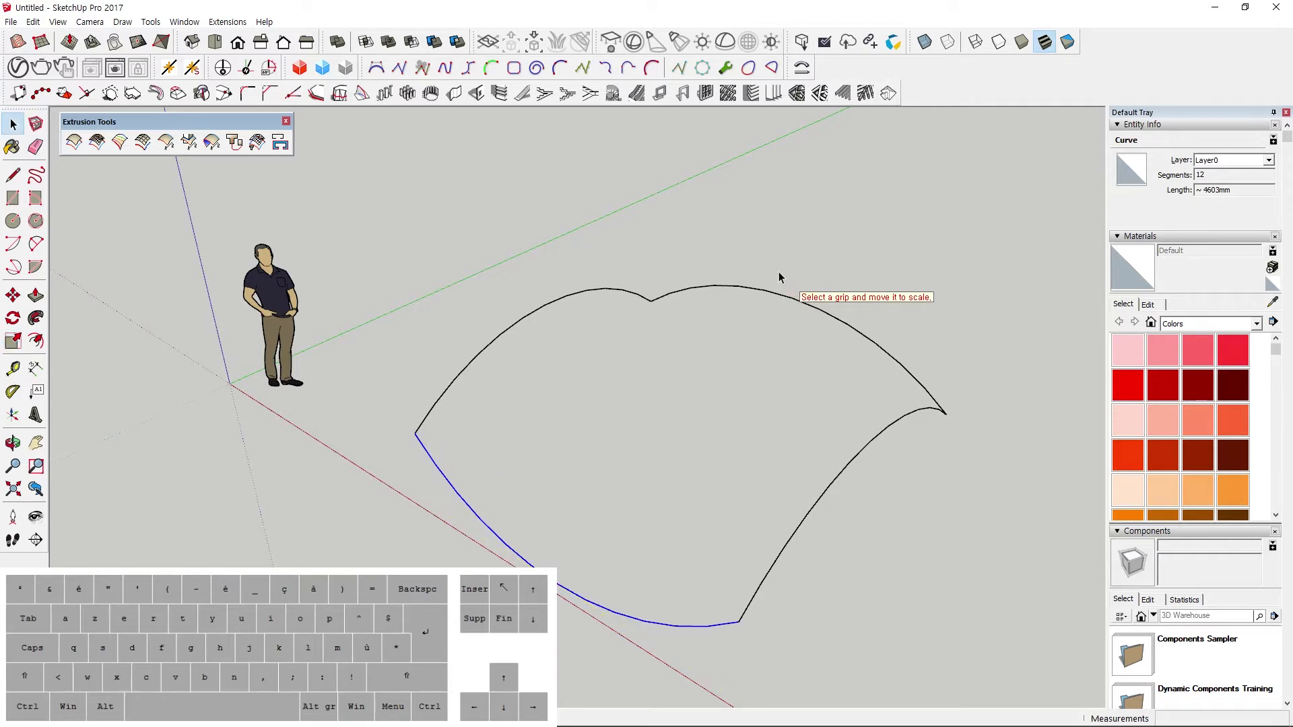
Scale the back-right arc upward by a factor of about 2.58, keeping its endpoints in place.
drag(788, 273, 803, 217)
key(s)
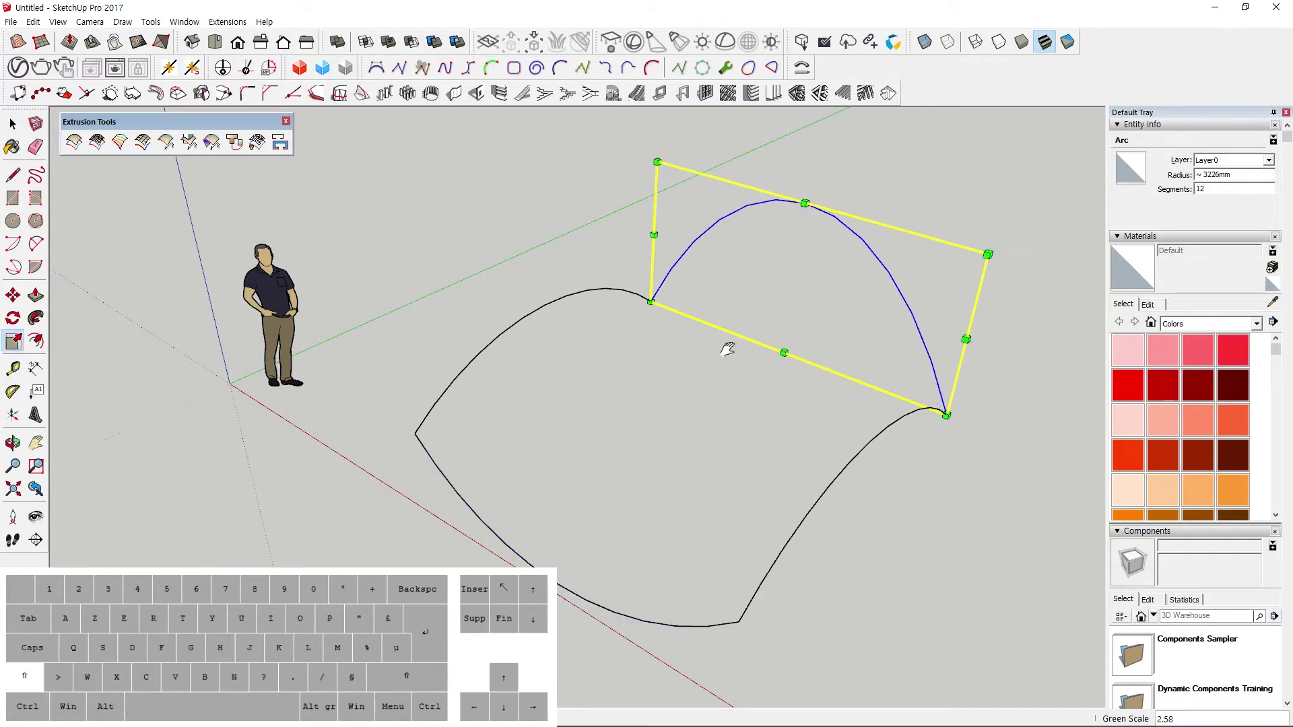
middle_drag(727, 346, 818, 428)
key(space)
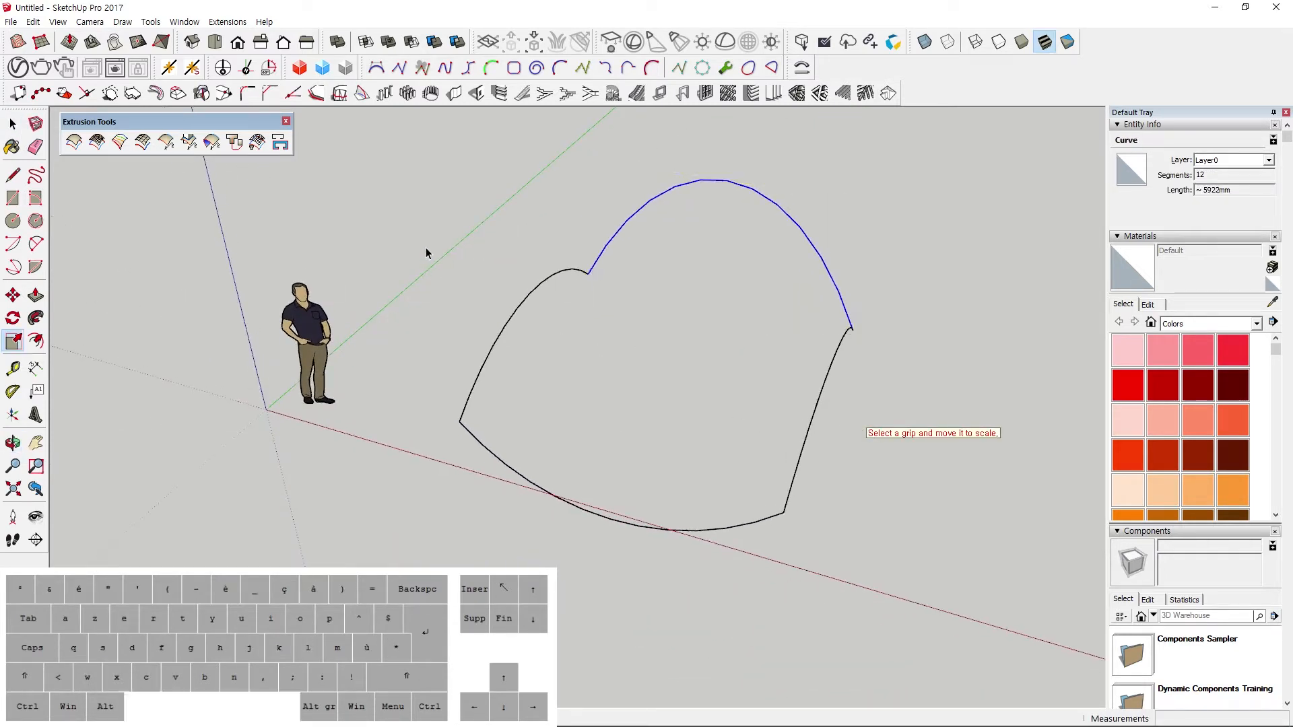
click(423, 242)
Start a lattice extrusion with the raised back-right arc as profile, the back-left and front-right arcs as rails, and the downward-bowed arc as melding profile.
click(97, 143)
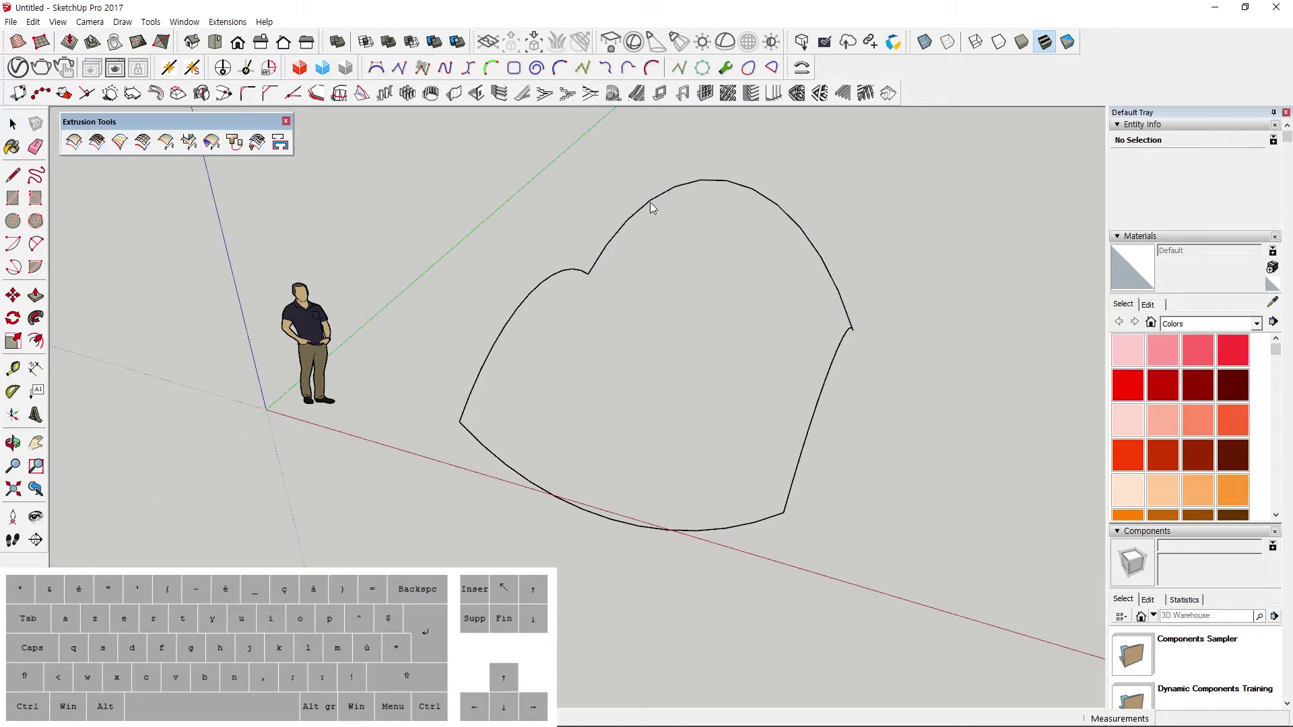
click(681, 186)
click(542, 288)
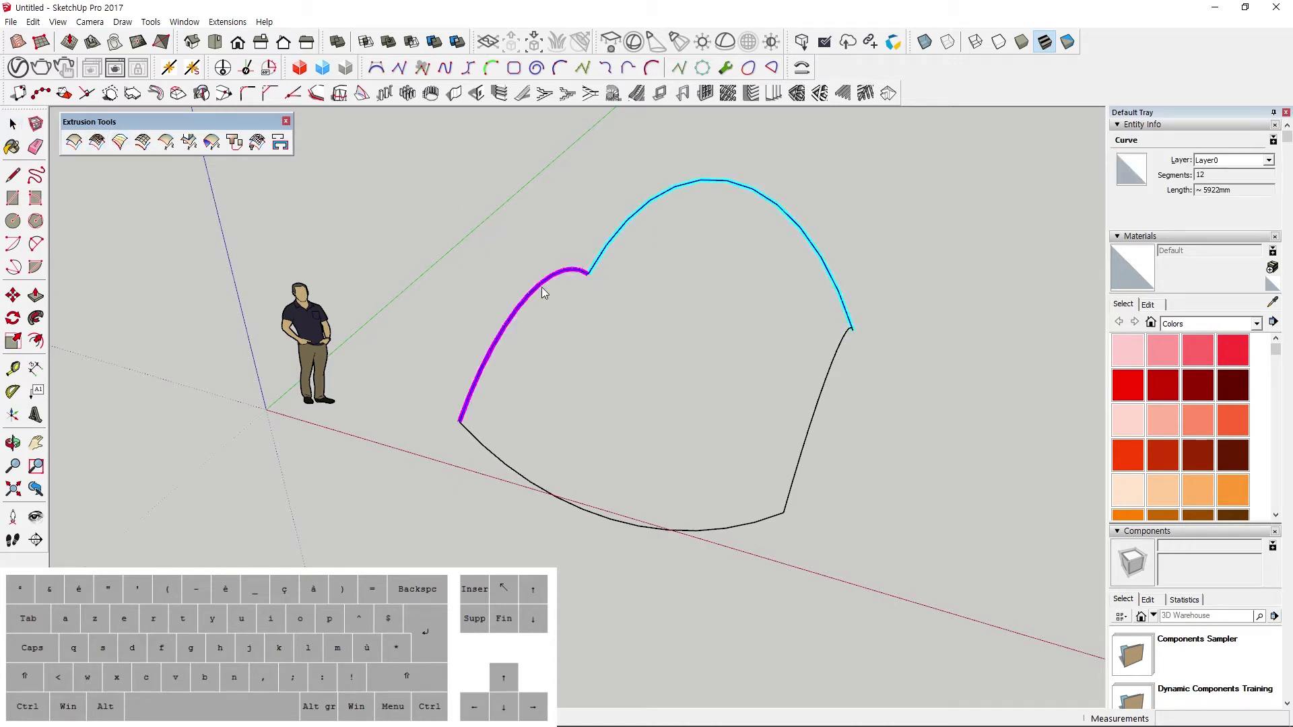
click(837, 365)
click(705, 534)
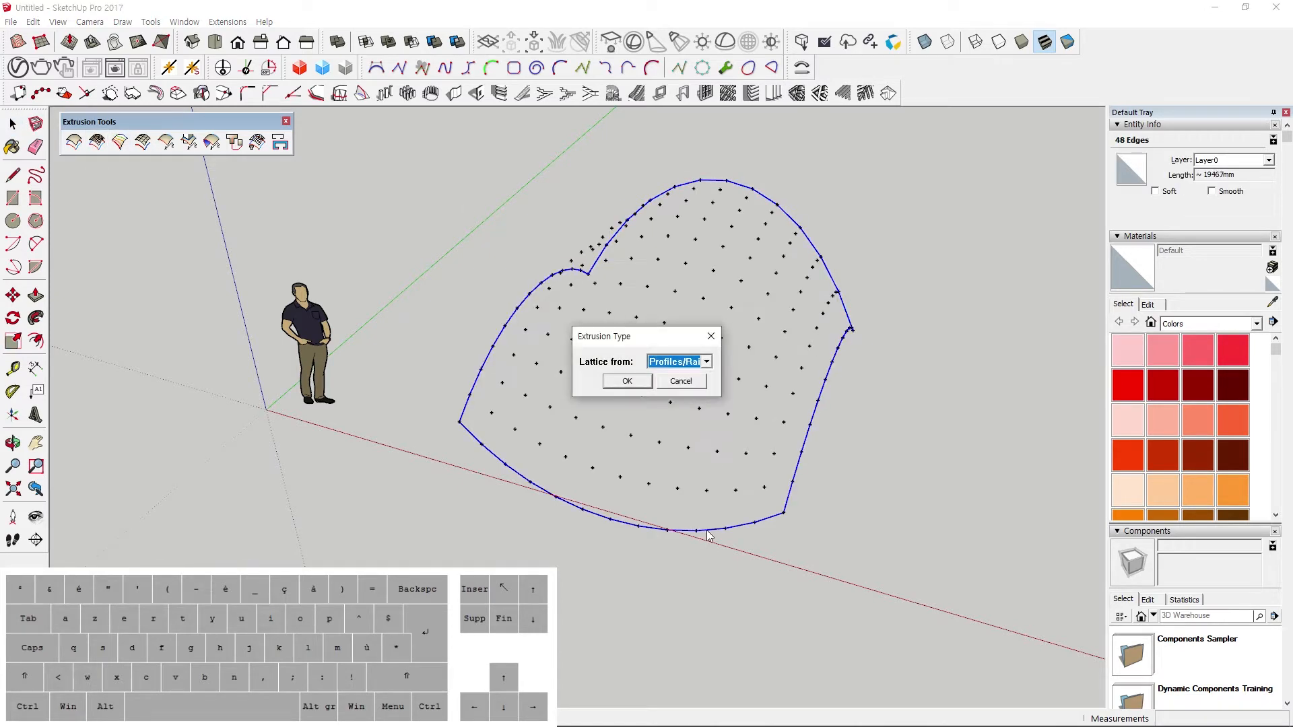
Build the reshaped outline's lattice mesh as 3D and reverse its faces.
click(677, 361)
click(665, 373)
click(626, 380)
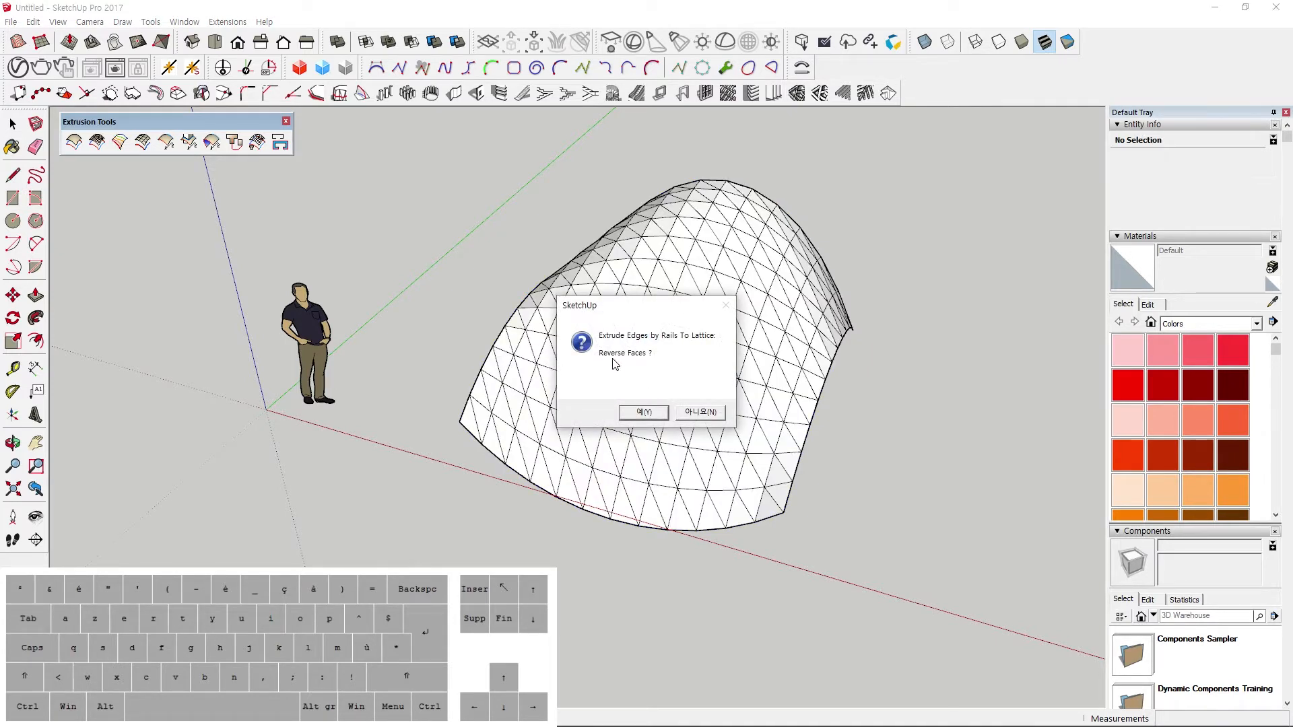
click(649, 418)
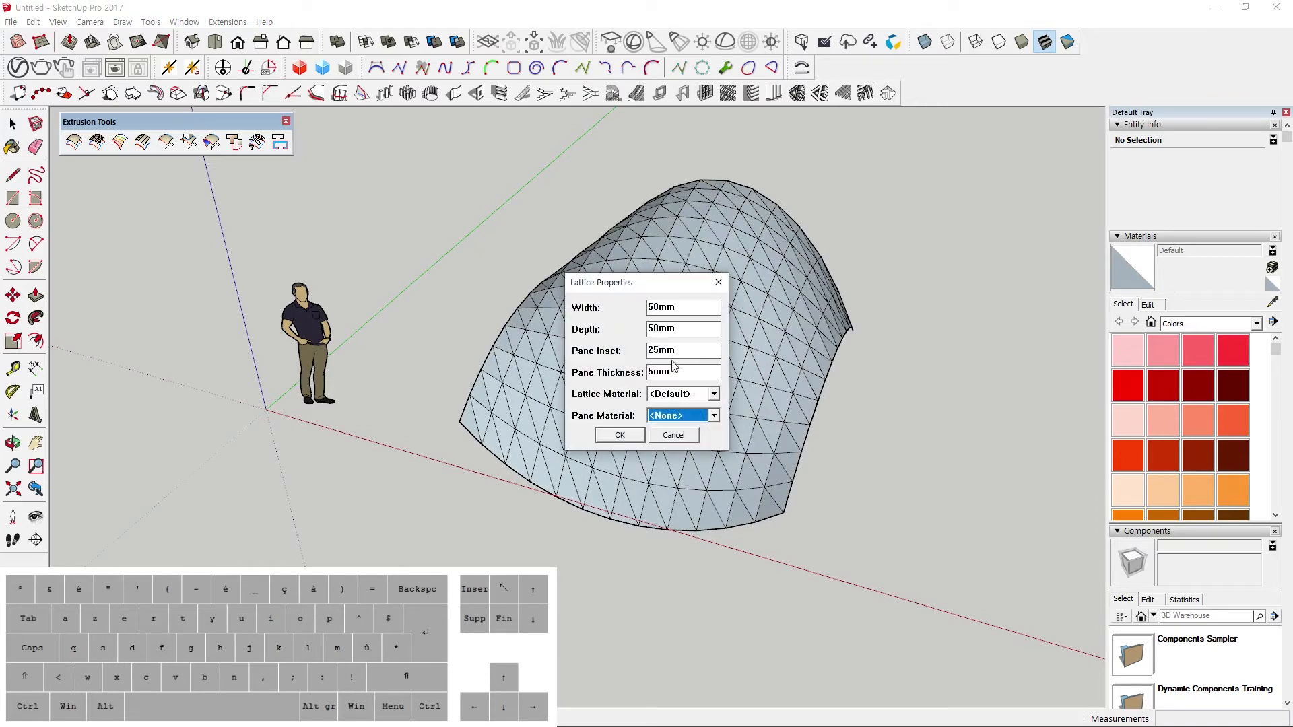
Cancel the lattice properties so only the triangulated surface is made, and keep the original curves.
click(667, 438)
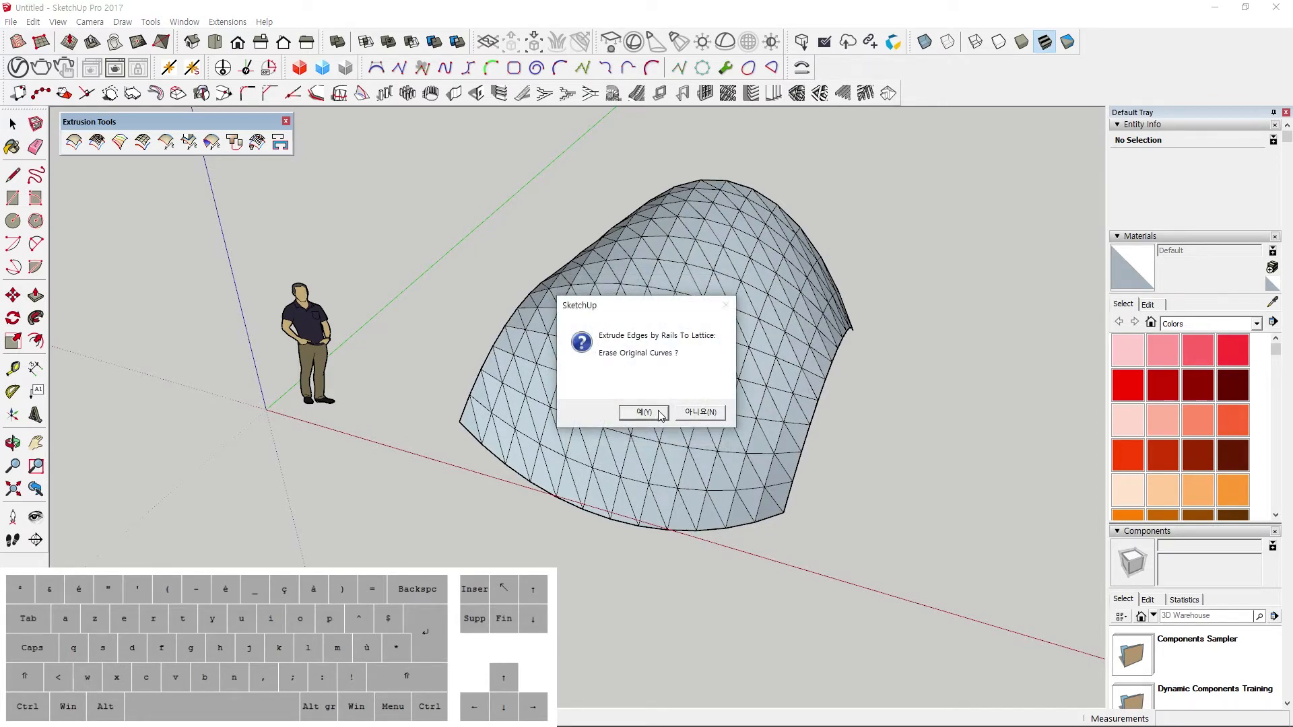
click(709, 410)
middle_drag(709, 409, 586, 375)
middle_drag(696, 340, 745, 355)
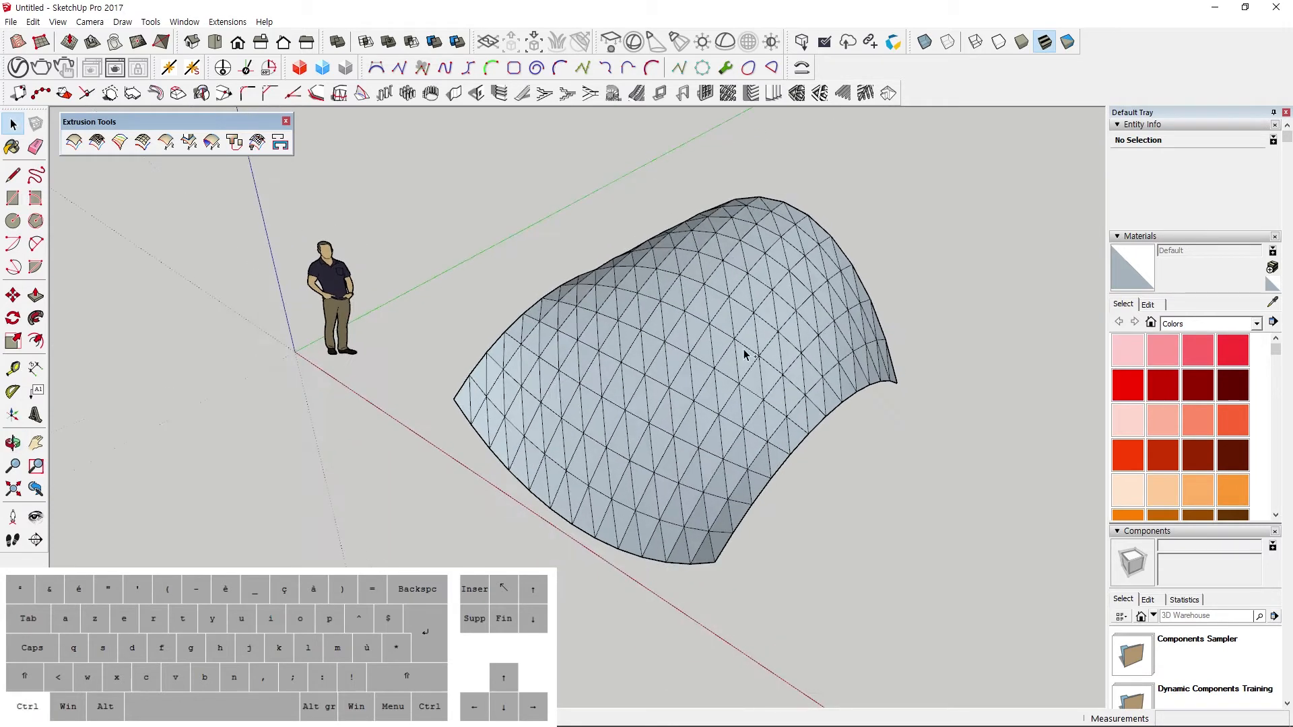
Undo the triangulated surface back to the reshaped four-curve outline.
key(ctrl+z)
key(ctrl+z)
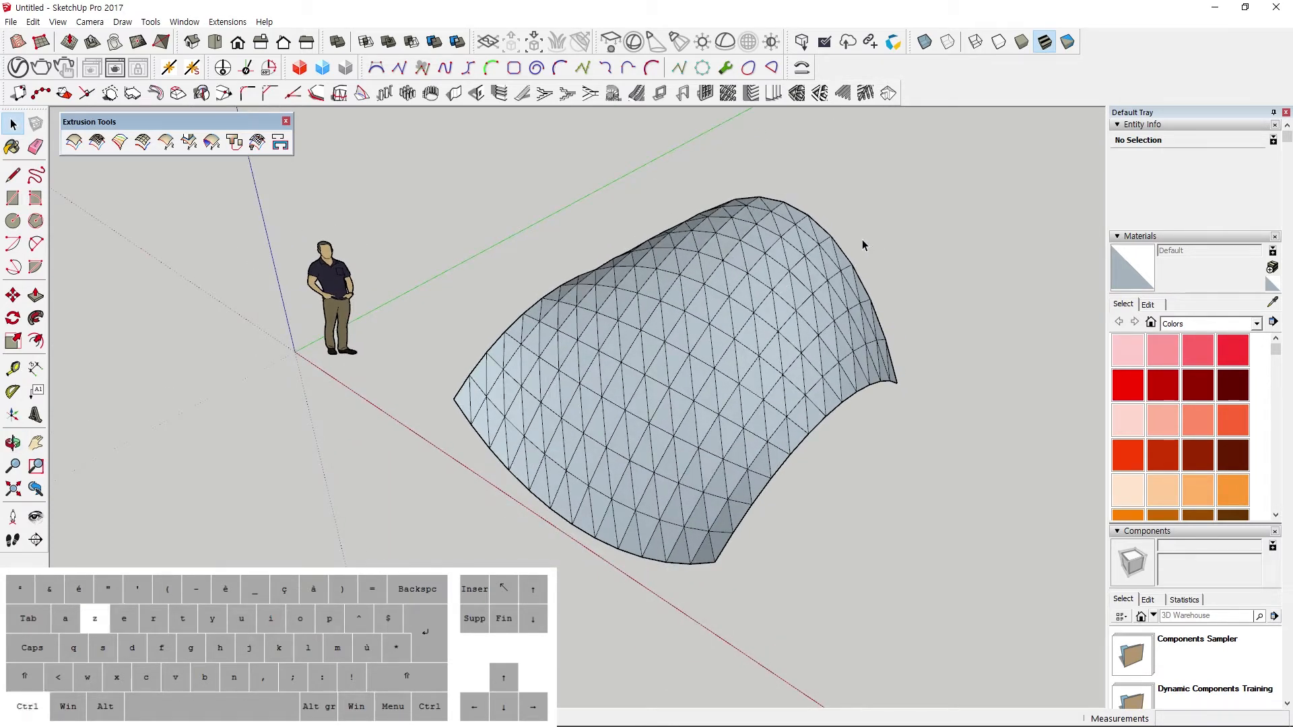
click(734, 278)
key(ctrl+z)
key(ctrl+z)
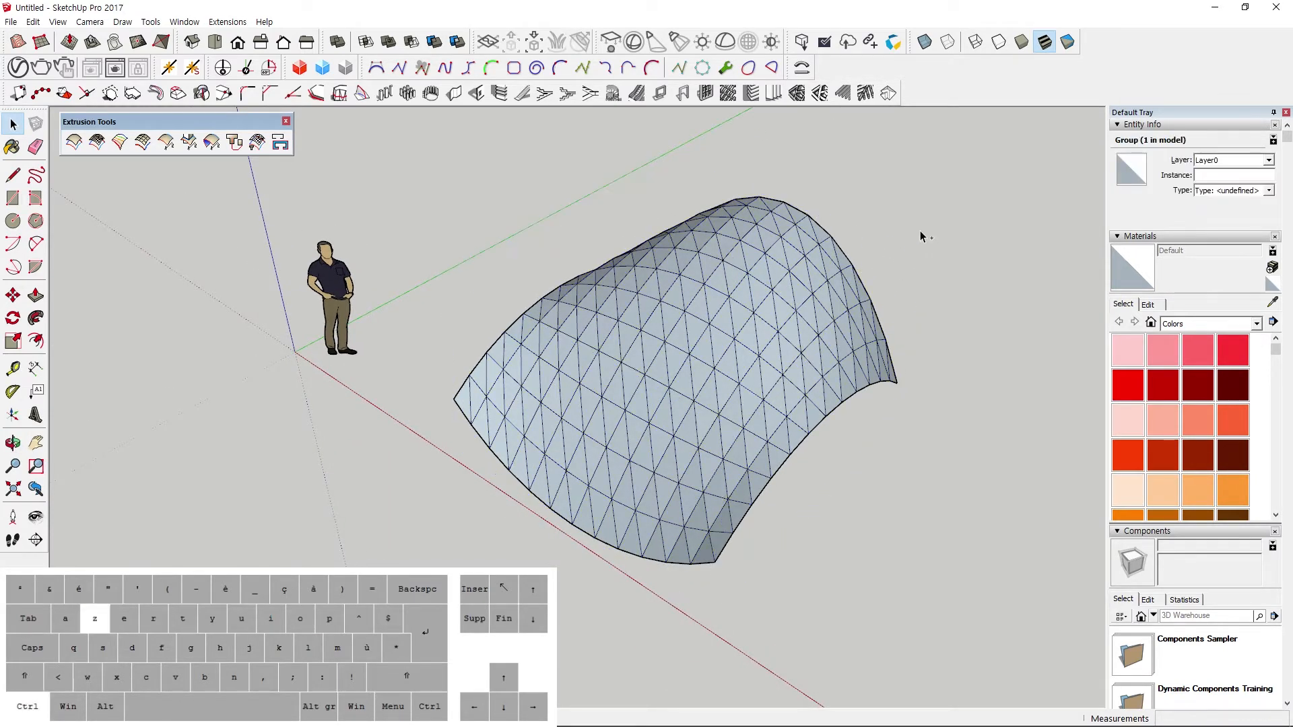
key(ctrl+z)
Start Extrude Edges by Rails to Lattice with the raised back-right arc as profile, the side arcs as rails, and the downward-bowed arc as melding profile.
click(96, 141)
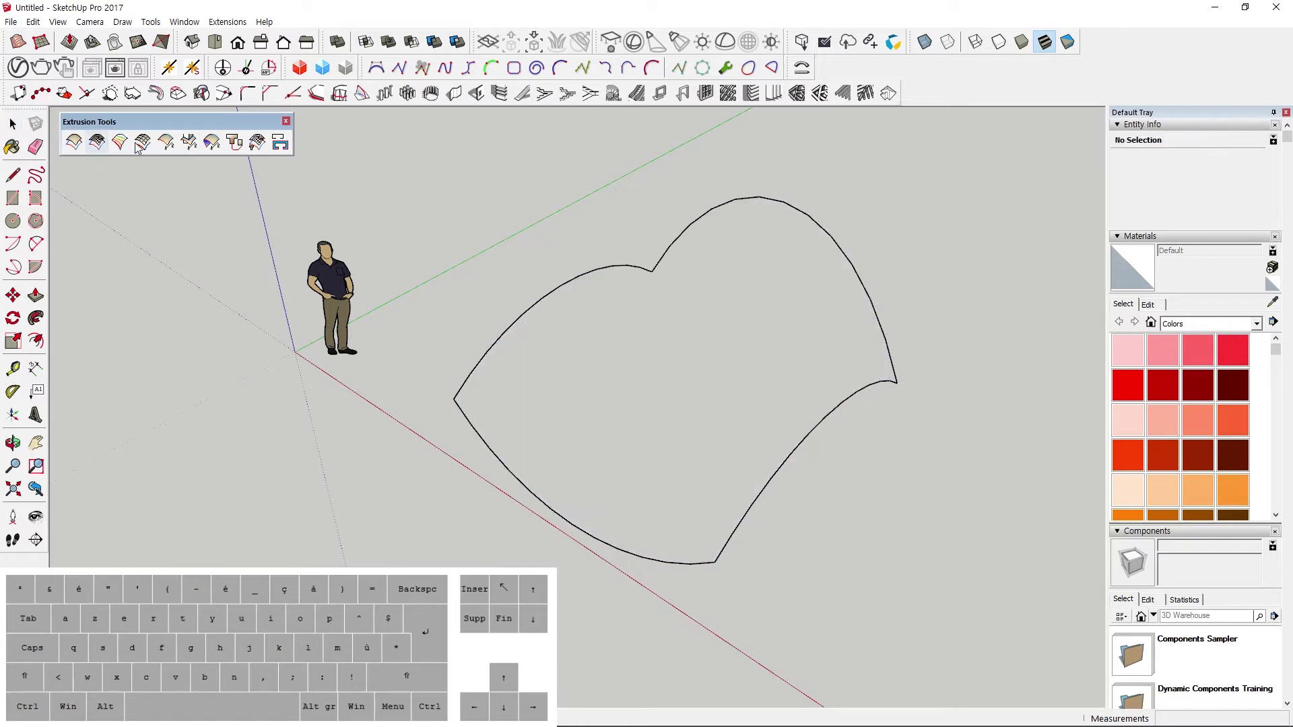
click(759, 200)
click(567, 284)
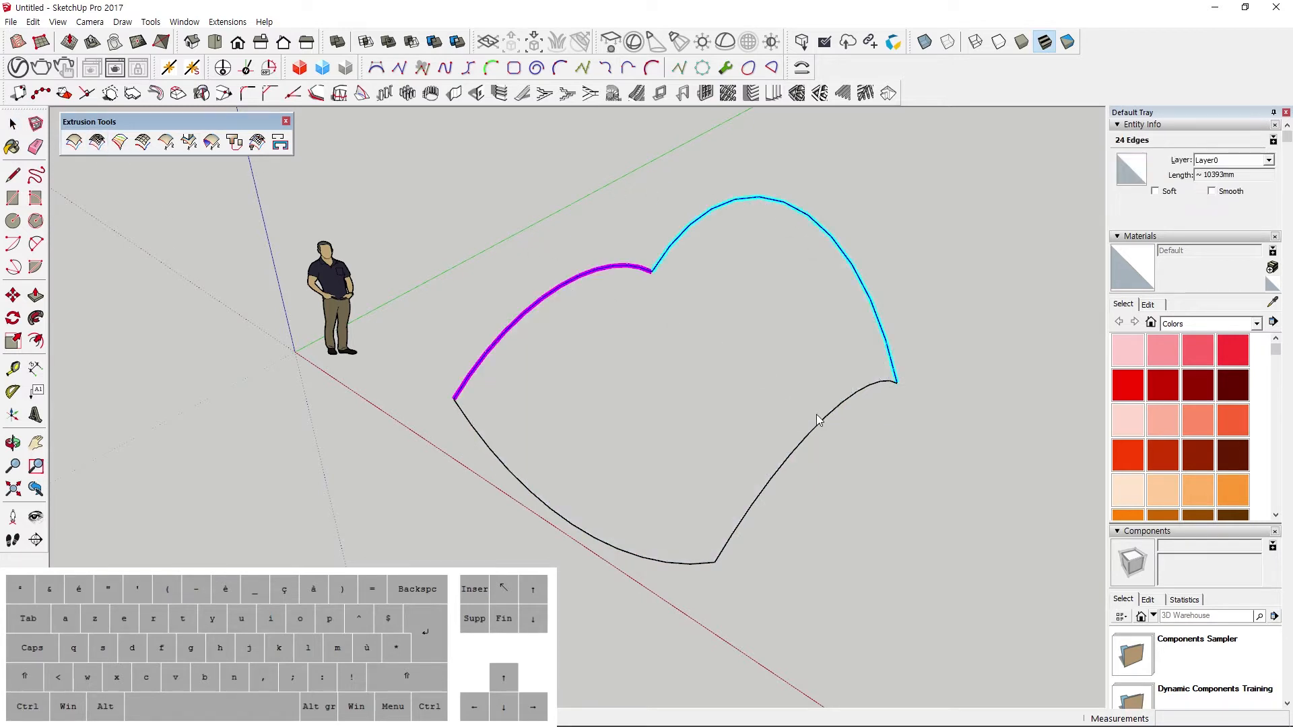
click(628, 555)
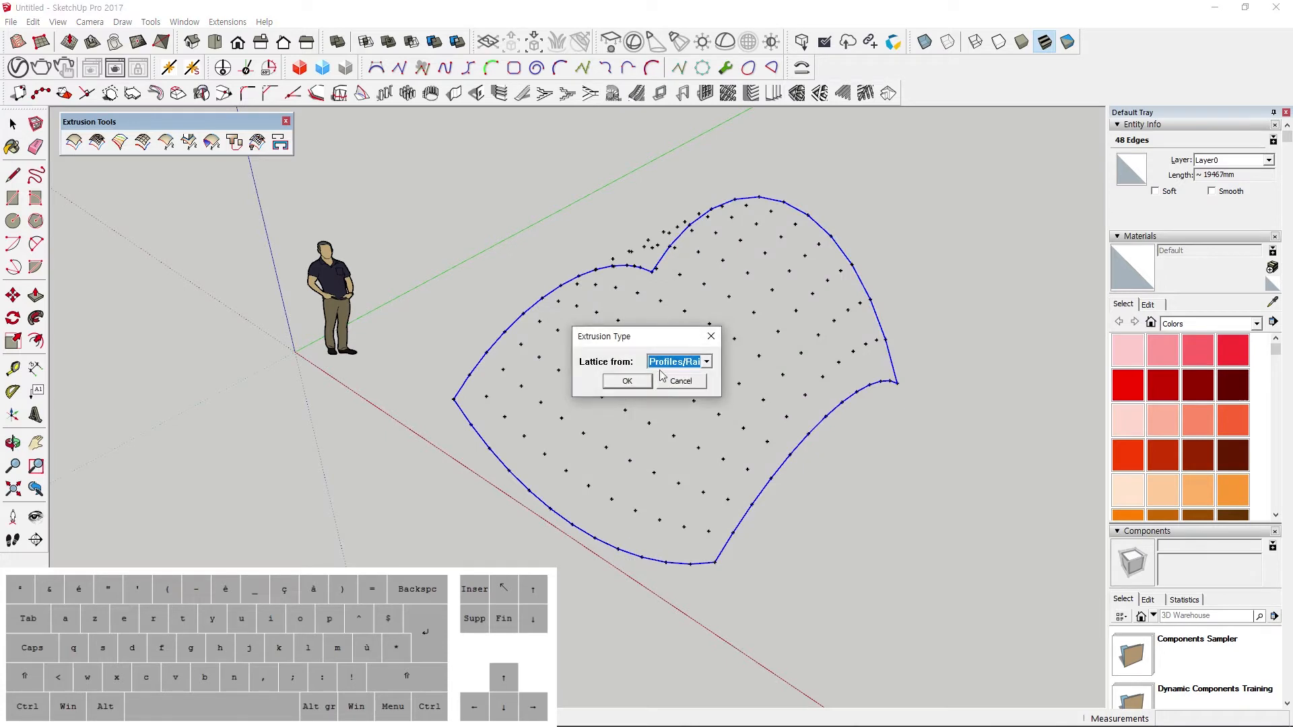
Choose the lattice source and the 3D lattice type for the reshaped outline, leaving the mesh faces unreversed.
click(706, 361)
click(677, 371)
click(633, 383)
click(672, 364)
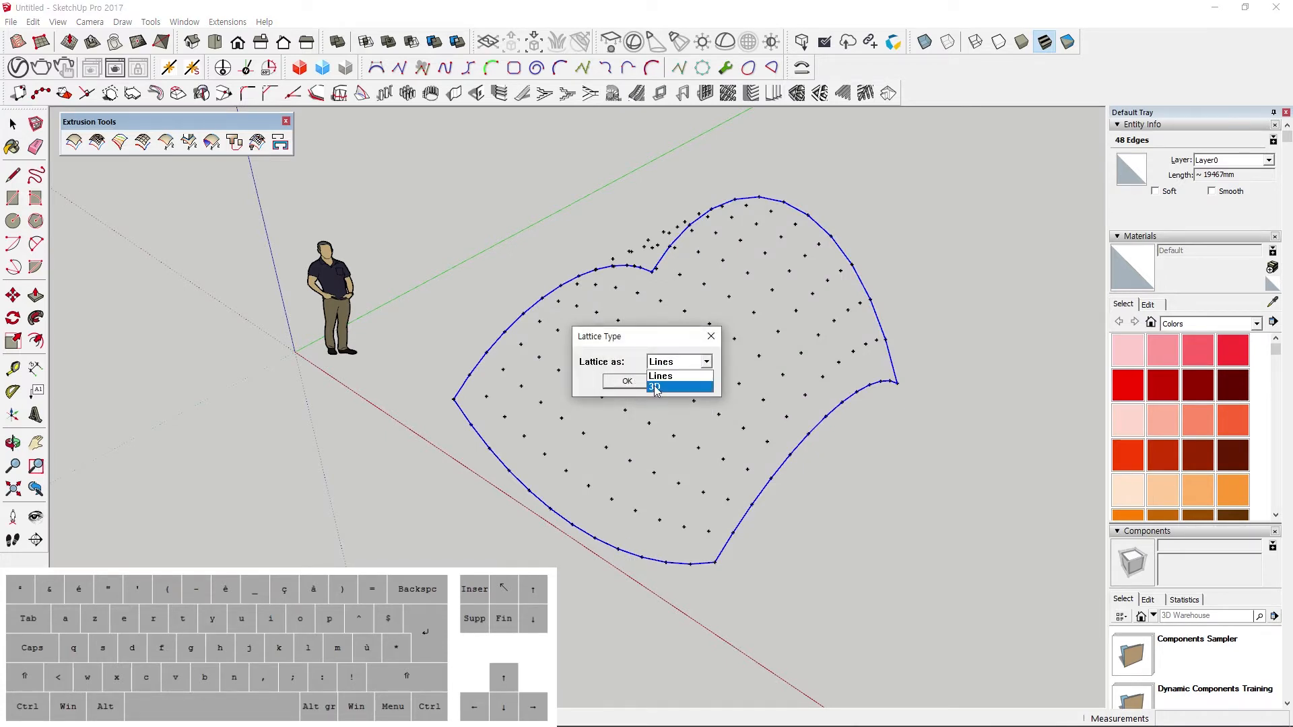
click(656, 386)
click(623, 383)
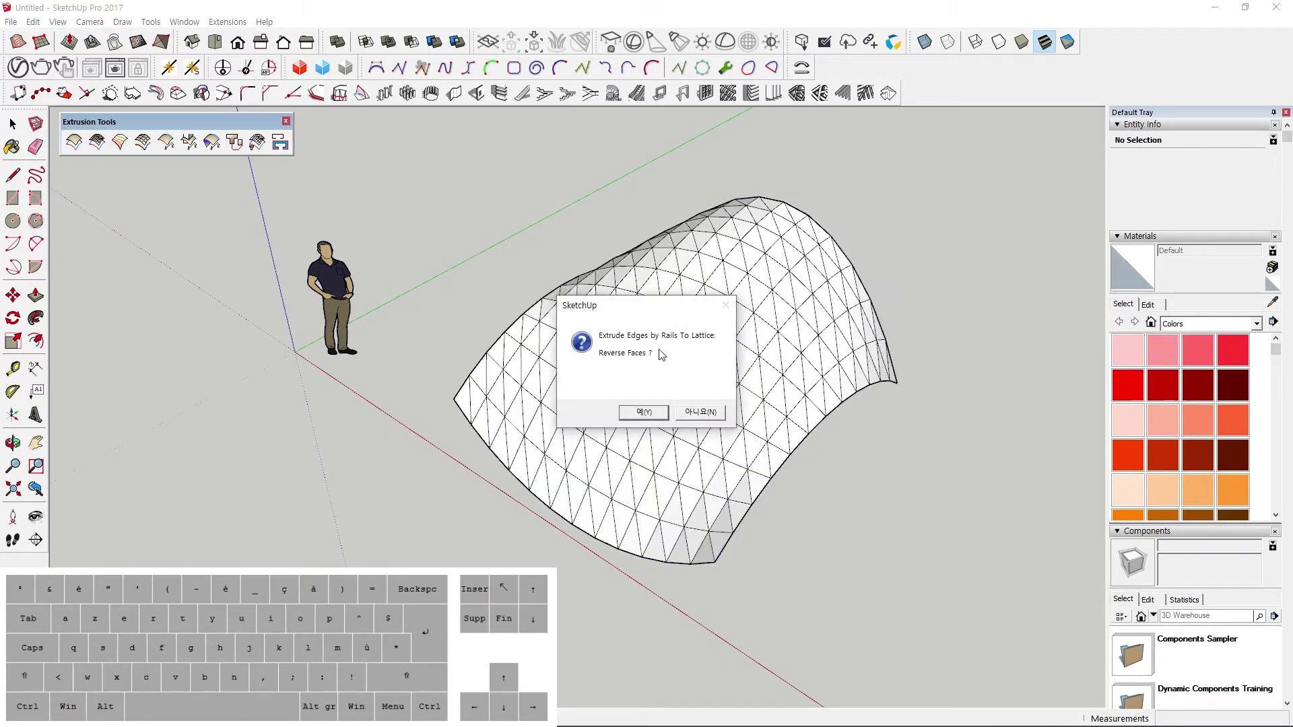
click(697, 412)
Cancel the lattice properties so only the triangulated mesh is made, and keep the original curves.
click(660, 401)
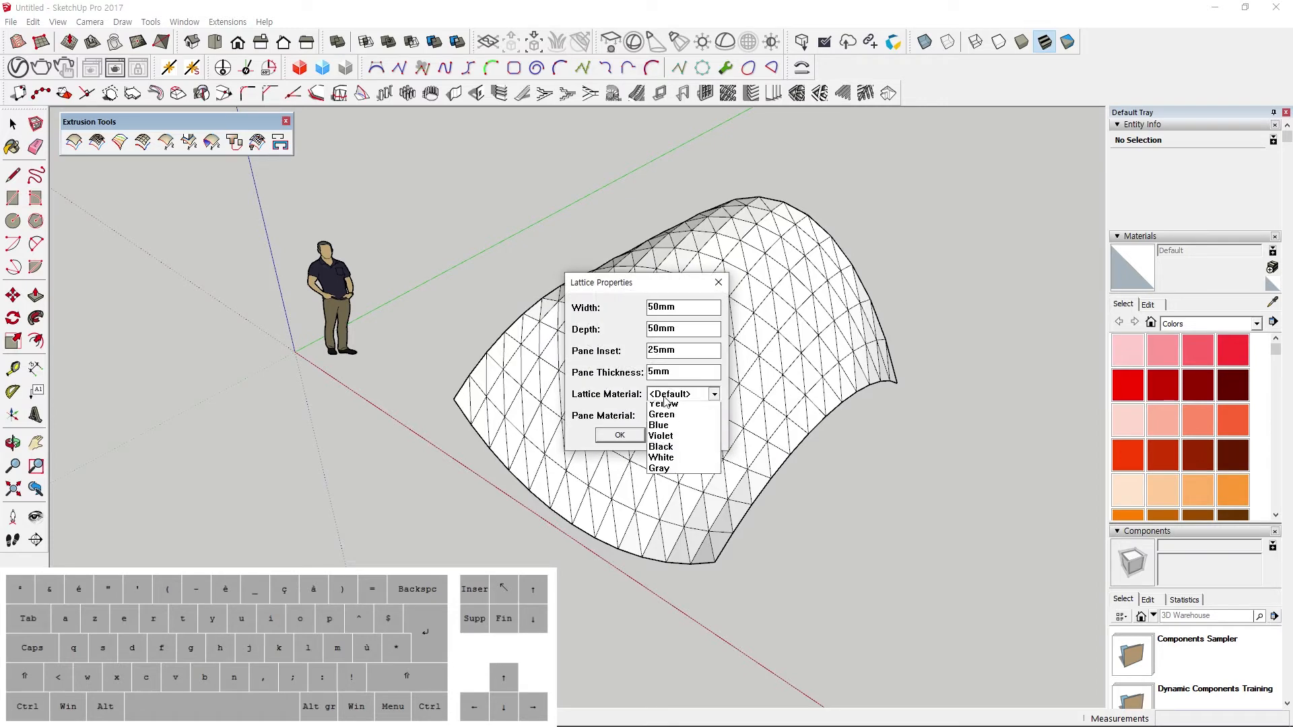
click(670, 399)
click(684, 438)
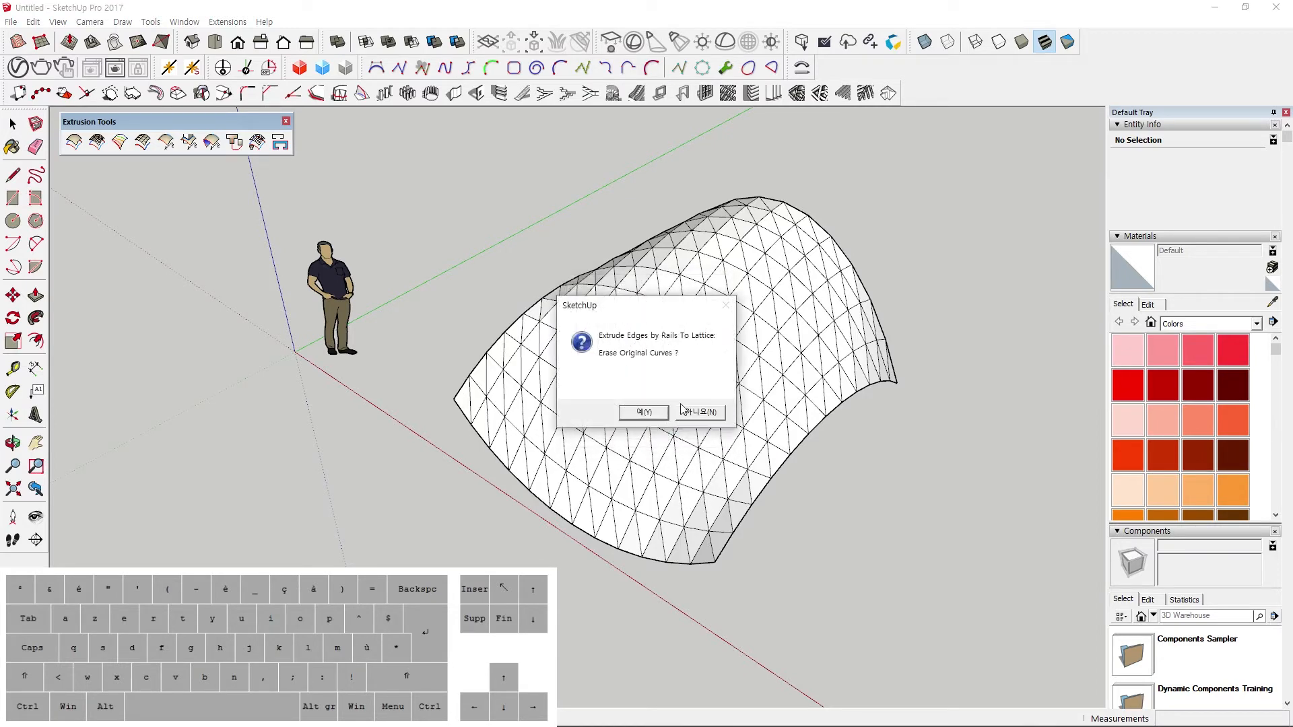
click(700, 412)
Undo the white triangulated mesh back to the reshaped four-curve outline.
middle_drag(737, 421, 586, 438)
key(ctrl+z)
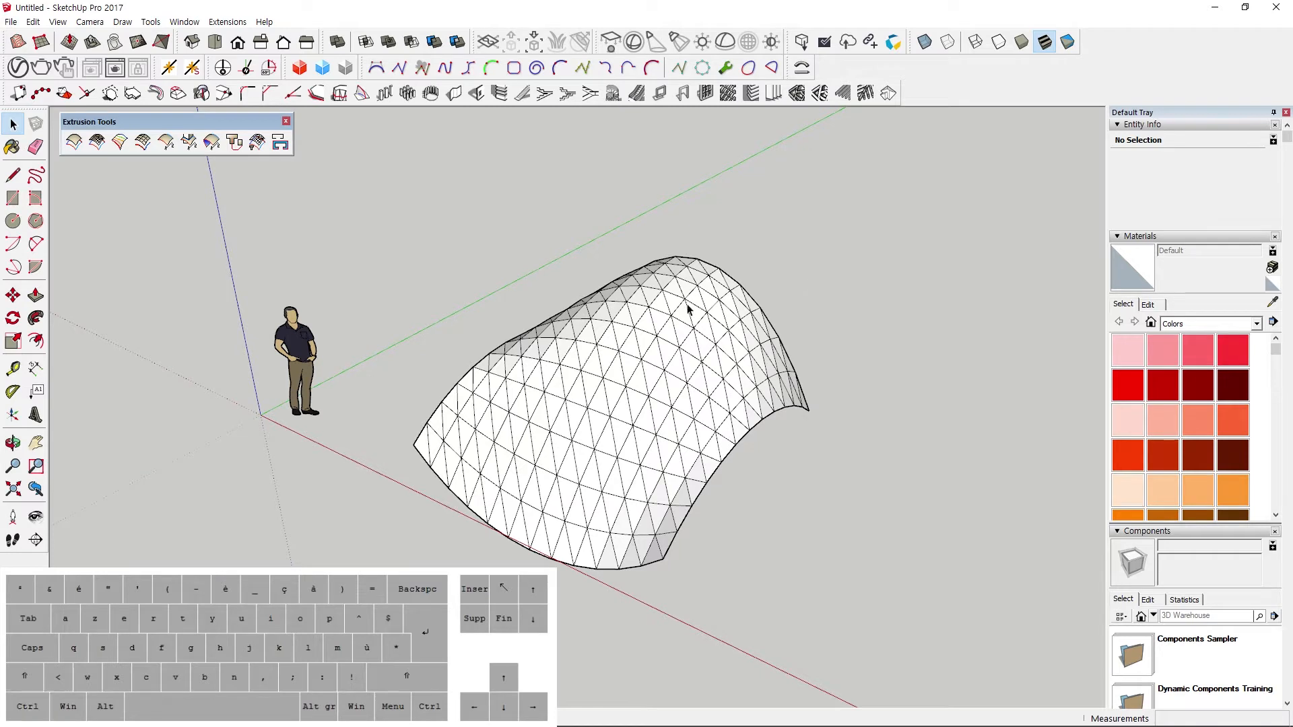
key(ctrl+z)
key(ctrl+z)
Restart the lattice extrusion on the reshaped outline, using the raised arc as profile, side arcs as rails, and downward-bowed arc as melding profile.
click(107, 149)
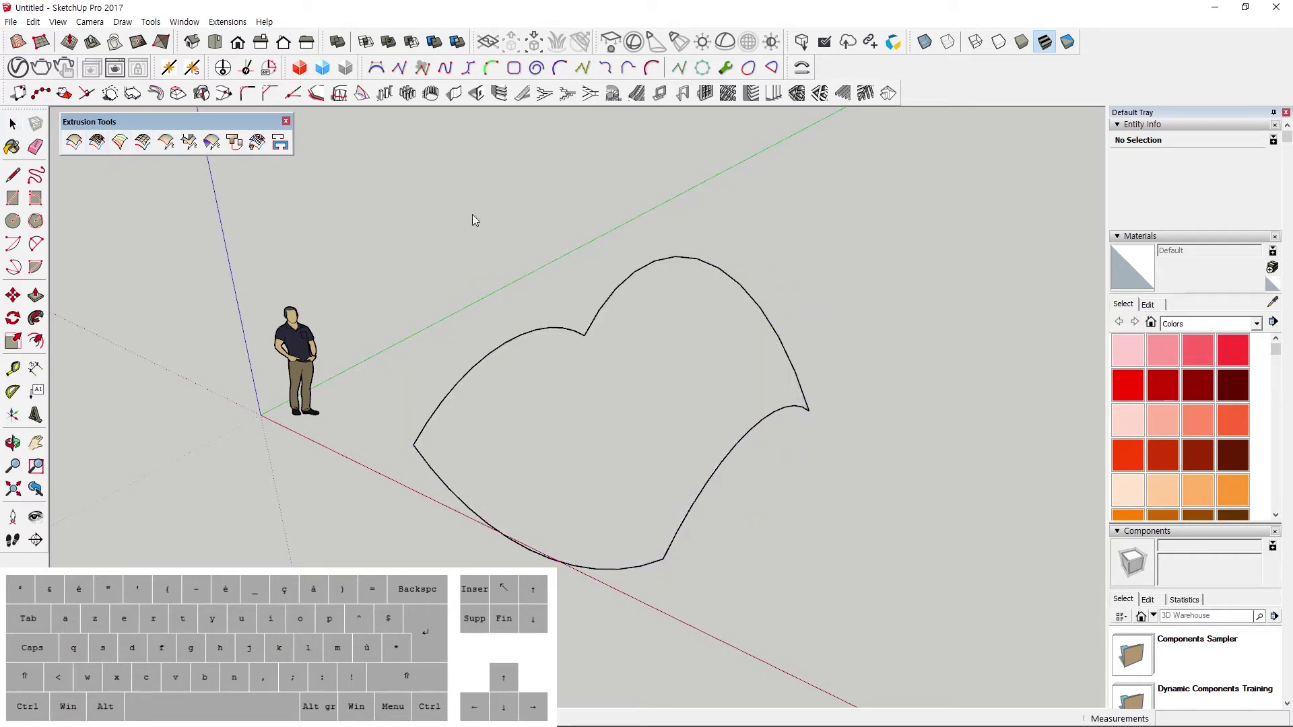
click(673, 256)
click(516, 337)
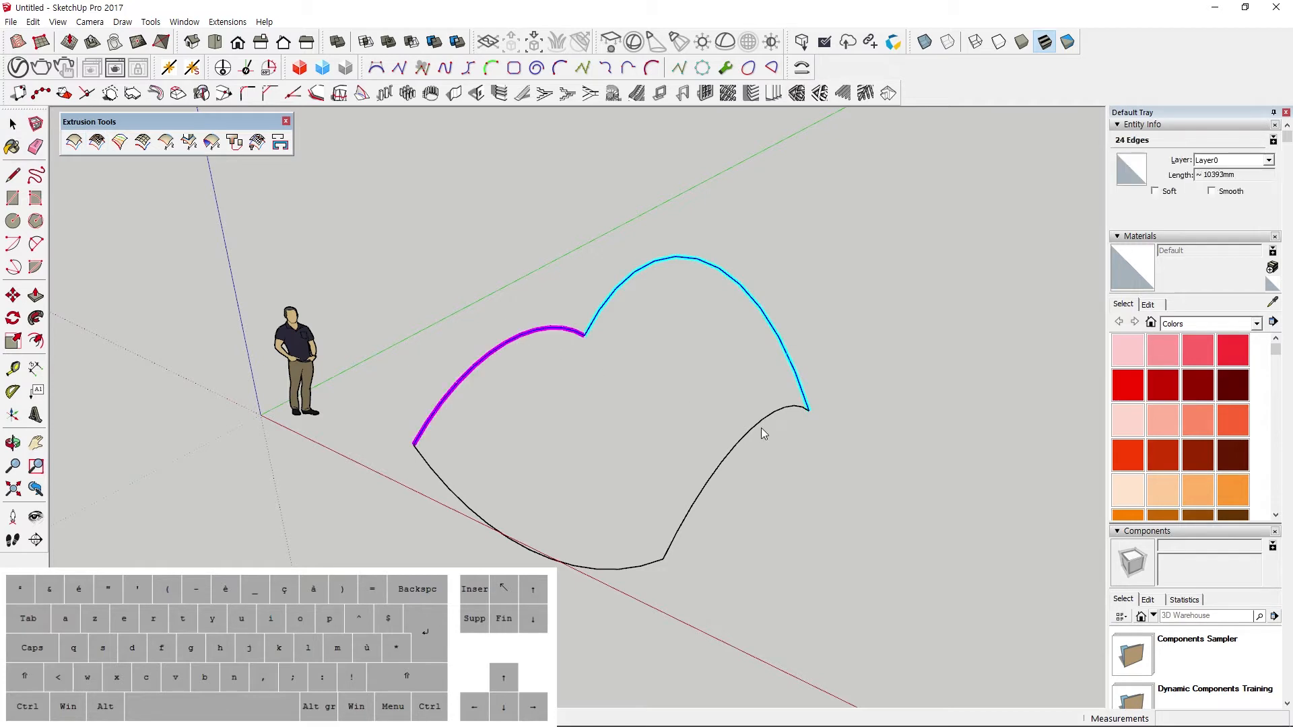
click(598, 571)
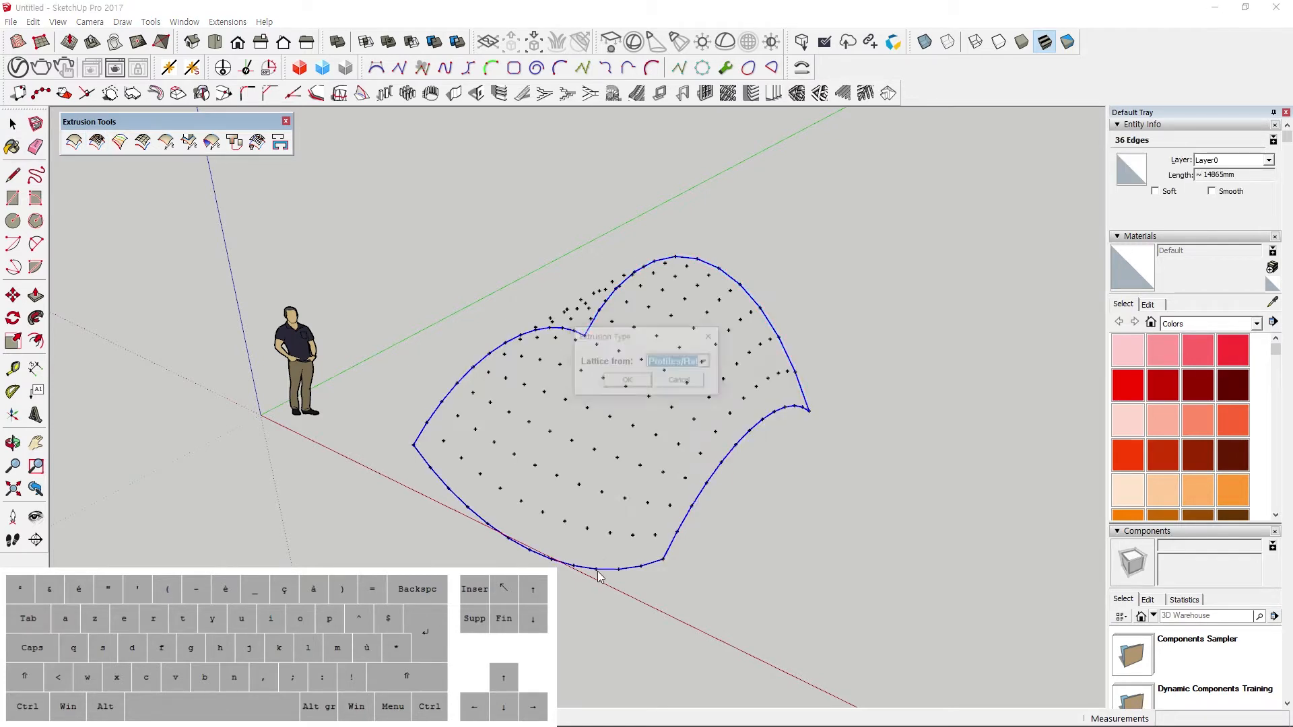
Set the lattice type to 3D and decline reversing the mesh faces.
click(652, 362)
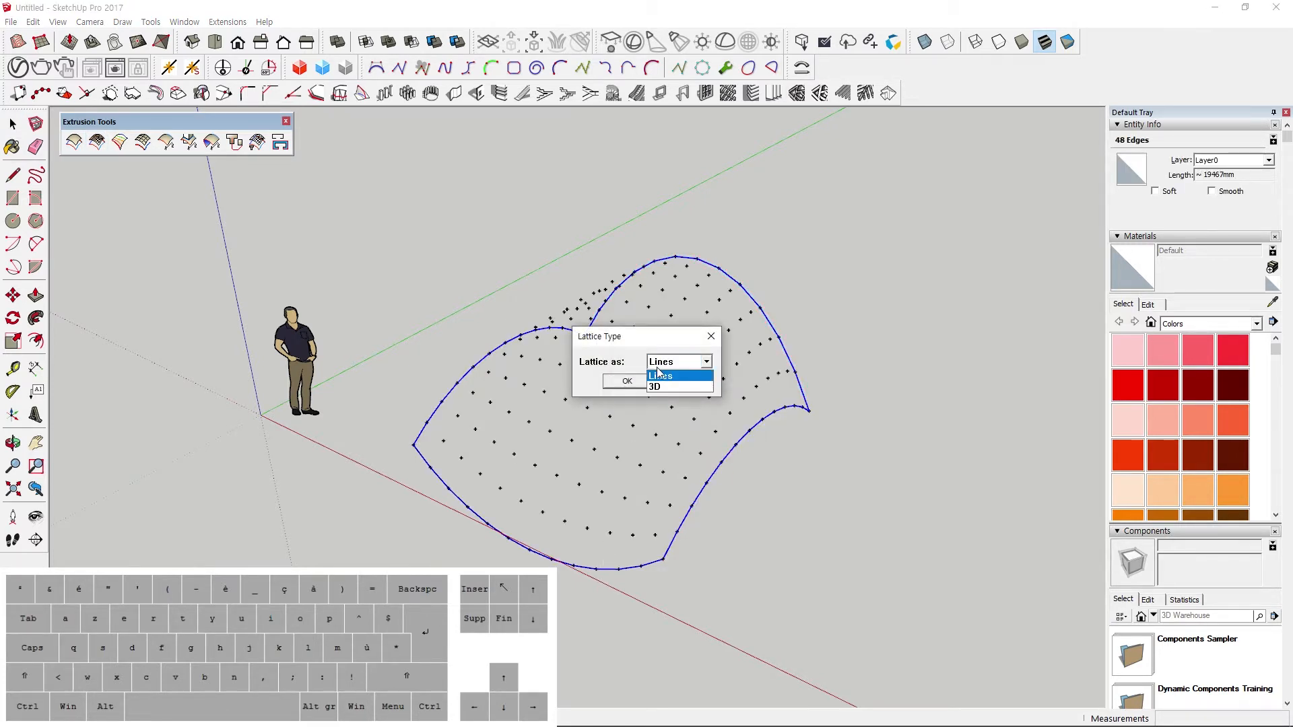
click(656, 383)
click(643, 382)
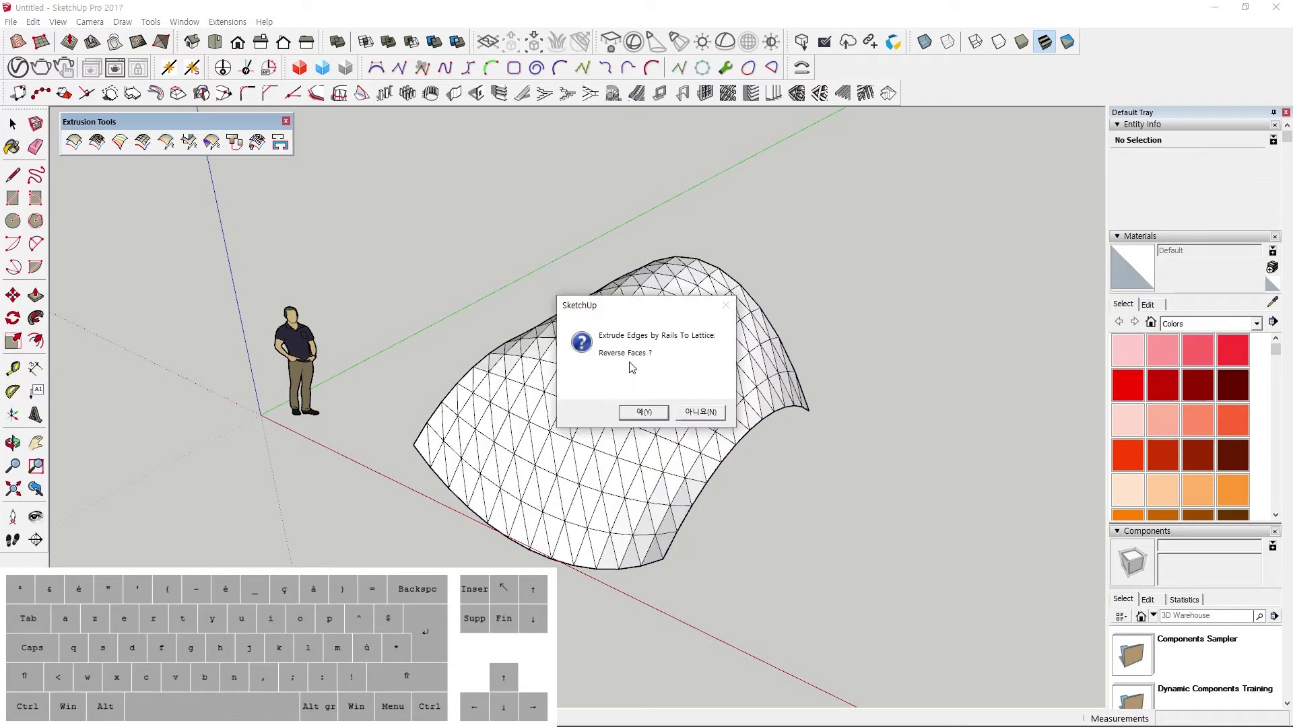
click(700, 412)
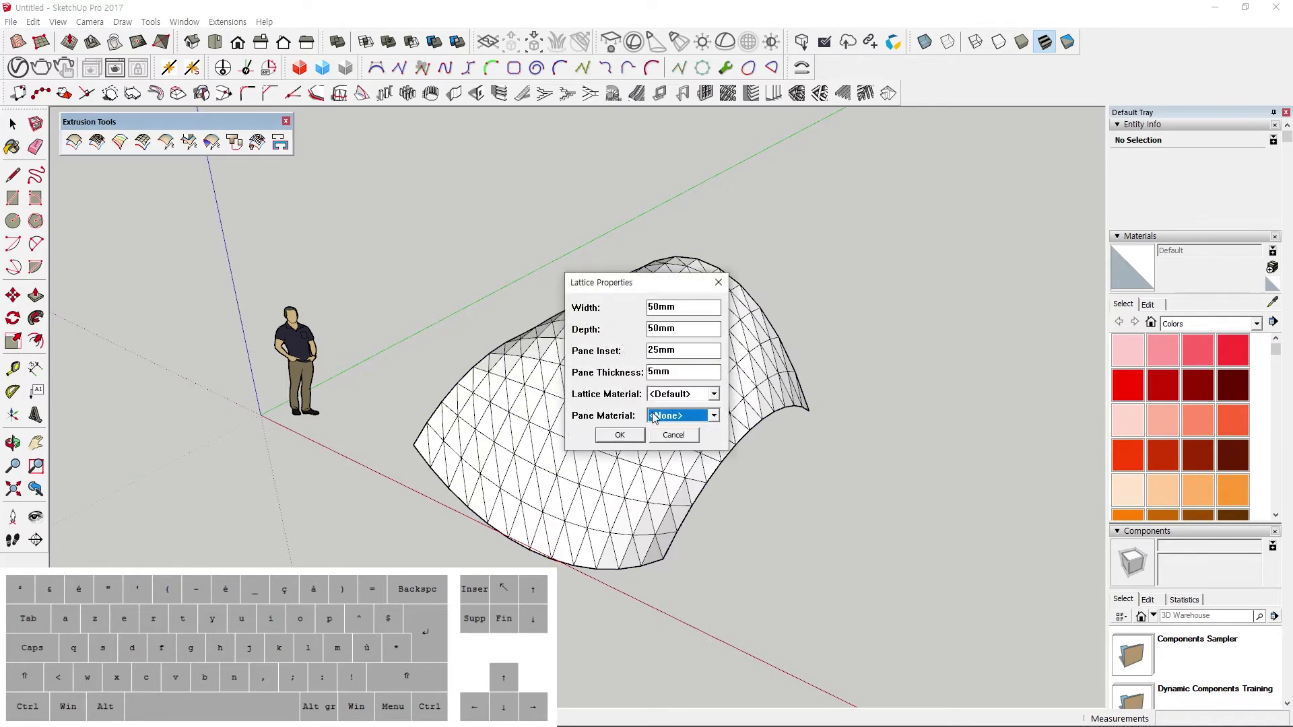
Build the 3D lattice with Red lattice material and 'Glass' pane material, and erase the original curves.
click(664, 394)
click(665, 423)
click(682, 416)
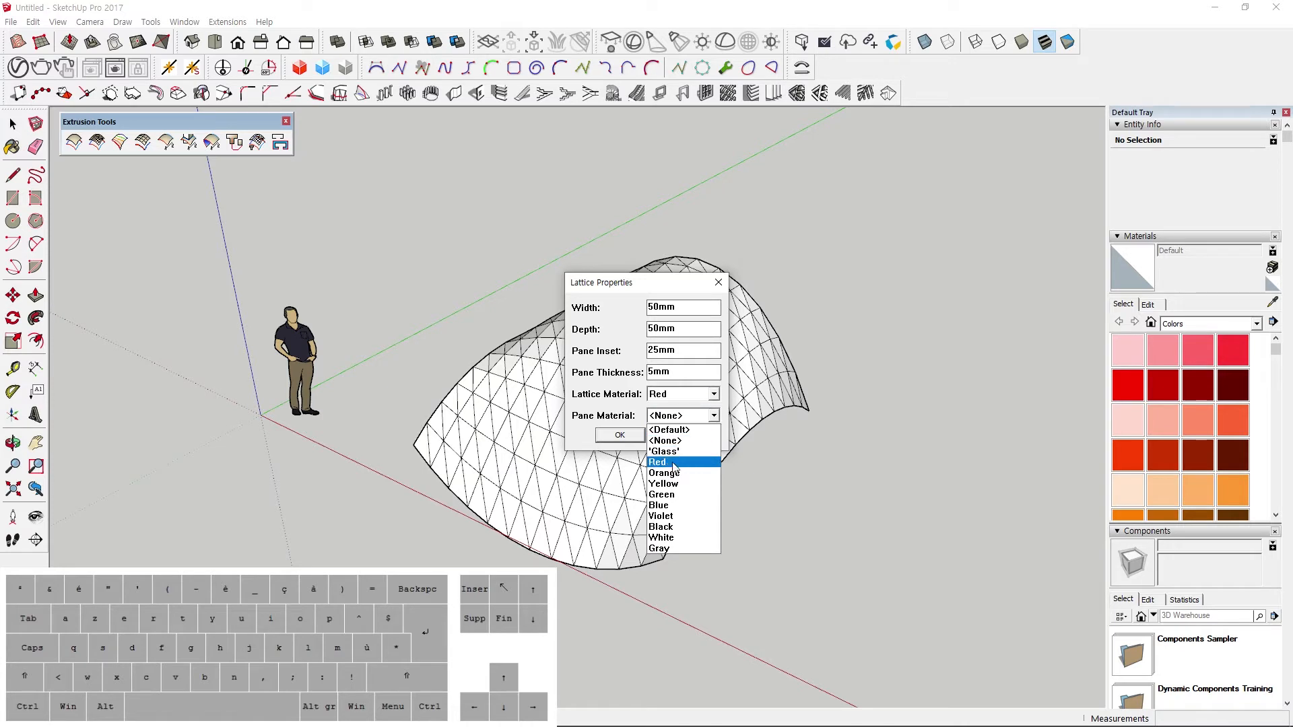
click(674, 451)
click(620, 435)
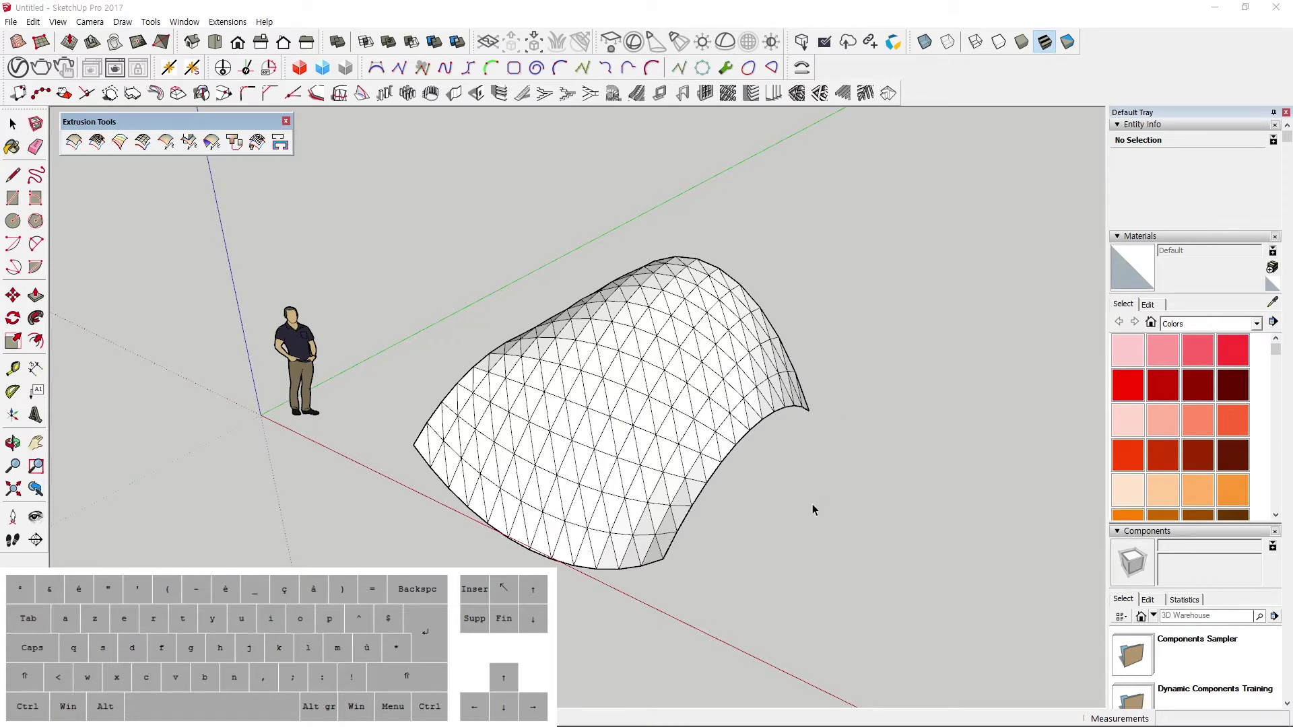
click(648, 409)
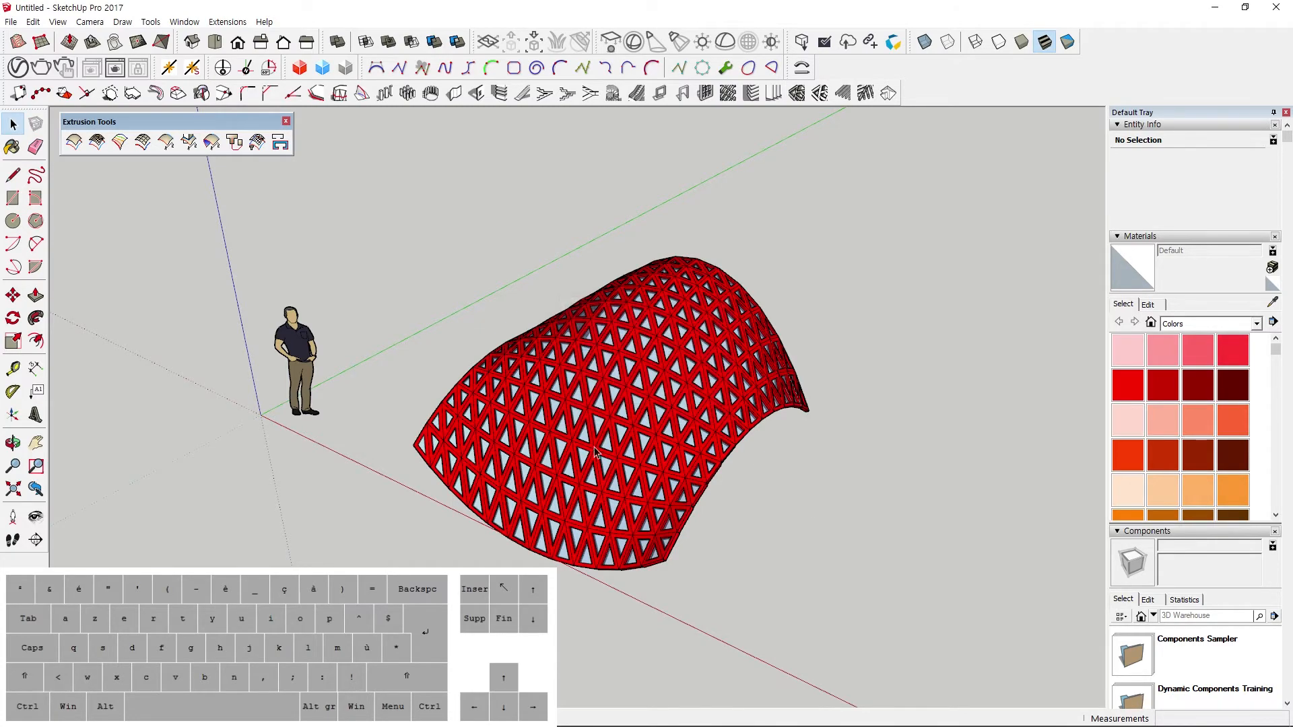
Examine the red glazed lattice from its underside and from several sides.
middle_drag(596, 452, 627, 19)
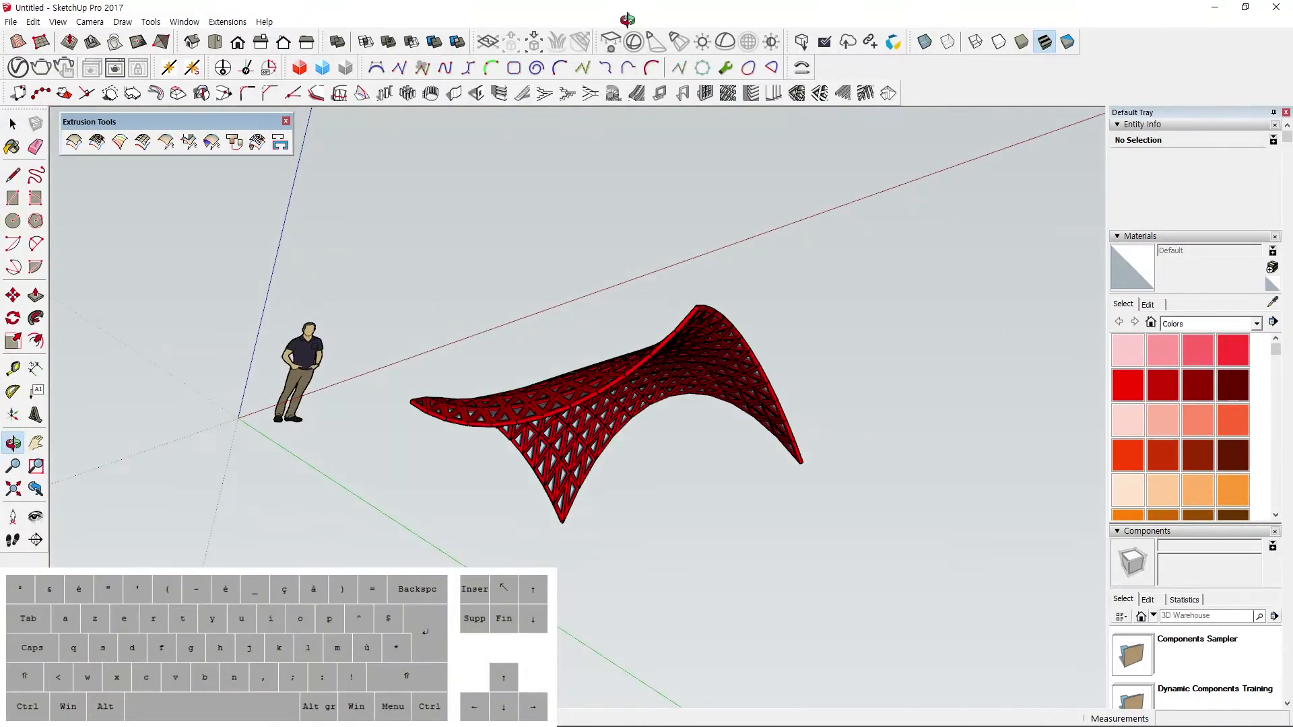
middle_drag(539, 283, 849, 451)
middle_drag(323, 431, 510, 316)
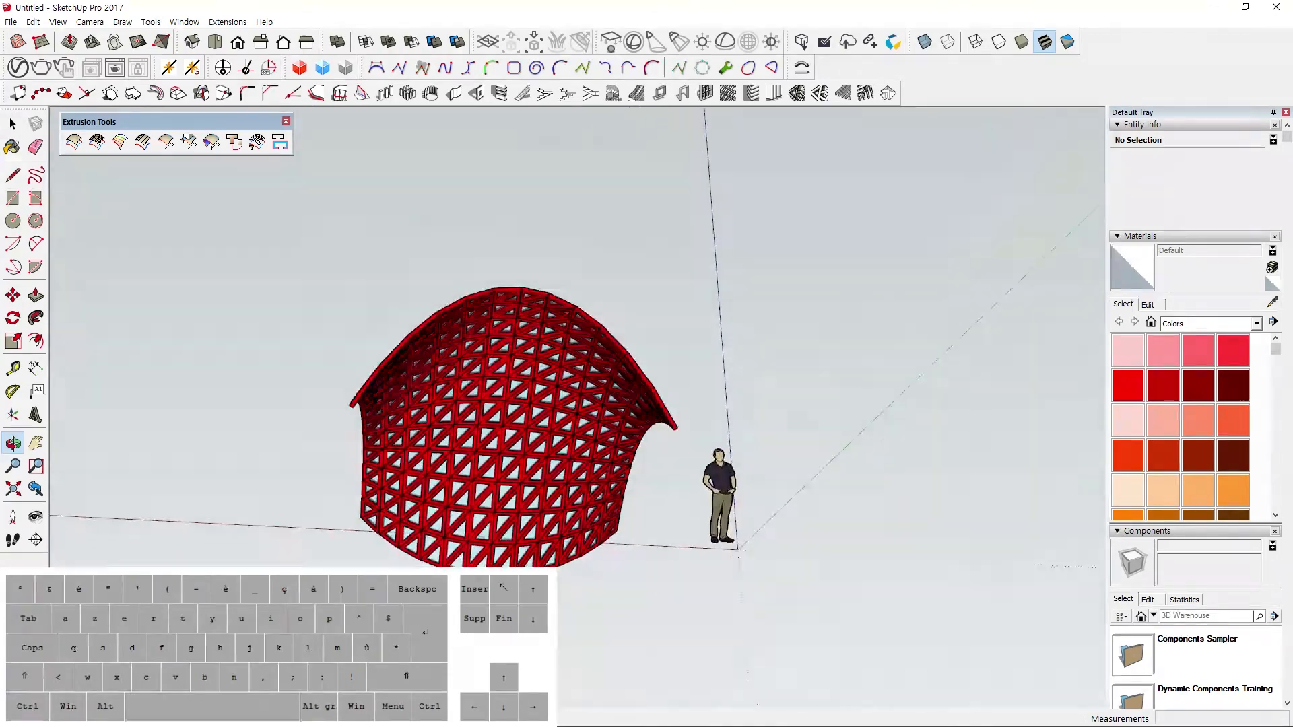
middle_drag(572, 607, 895, 708)
middle_drag(778, 524, 828, 633)
middle_drag(801, 559, 779, 545)
scroll(768, 512, up, 2)
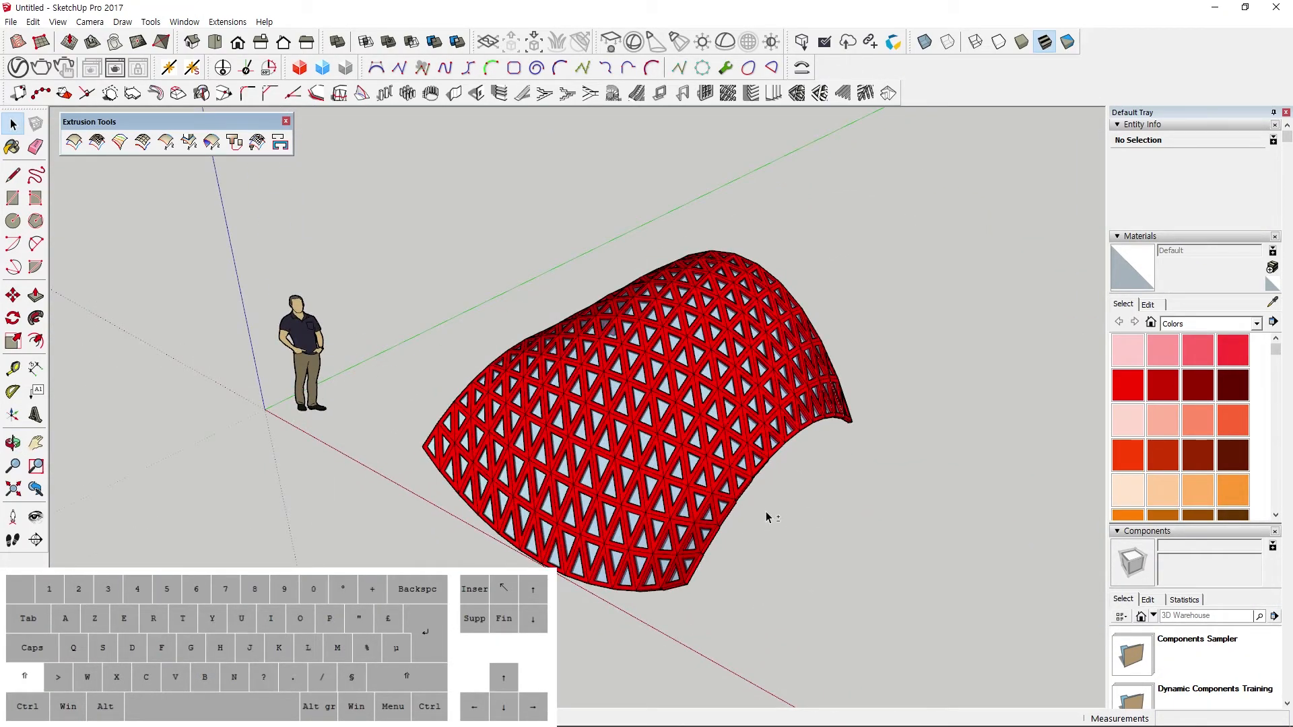
Undo the red lattice and the arc reshaping to restore the original four-arc outline.
key(ctrl+z)
key(ctrl+z)
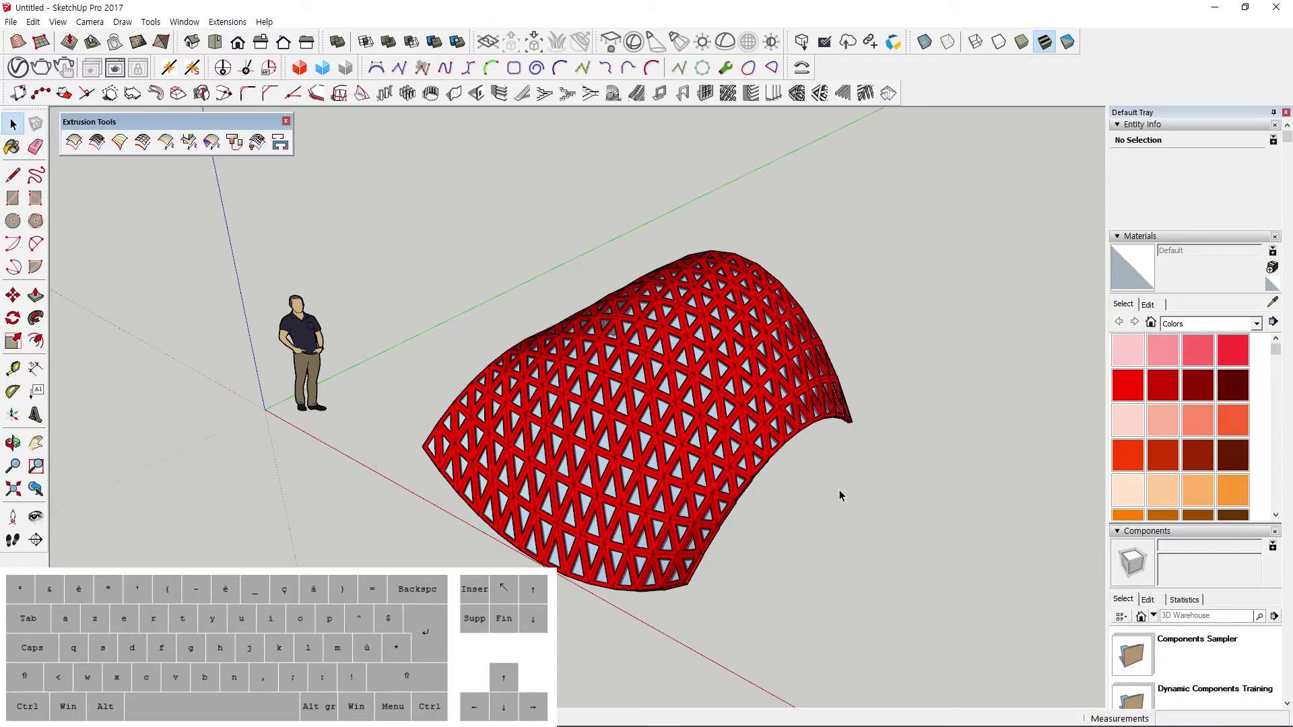
key(ctrl+z)
key(ctrl+z)
middle_drag(839, 489, 802, 487)
key(ctrl+z)
key(ctrl+z)
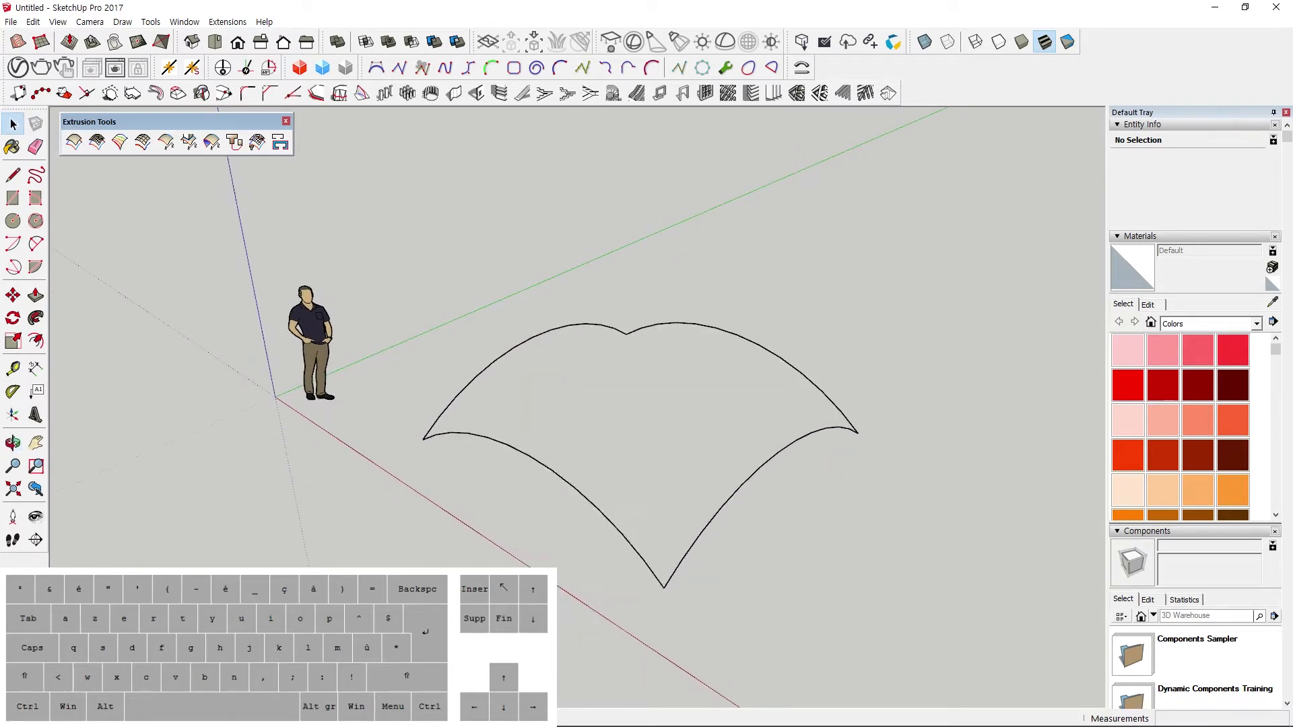
Select all four arcs of the outline and place a copy of them well away from the original.
middle_drag(508, 468, 858, 508)
drag(869, 220, 583, 491)
middle_drag(583, 491, 642, 407)
drag(846, 536, 527, 258)
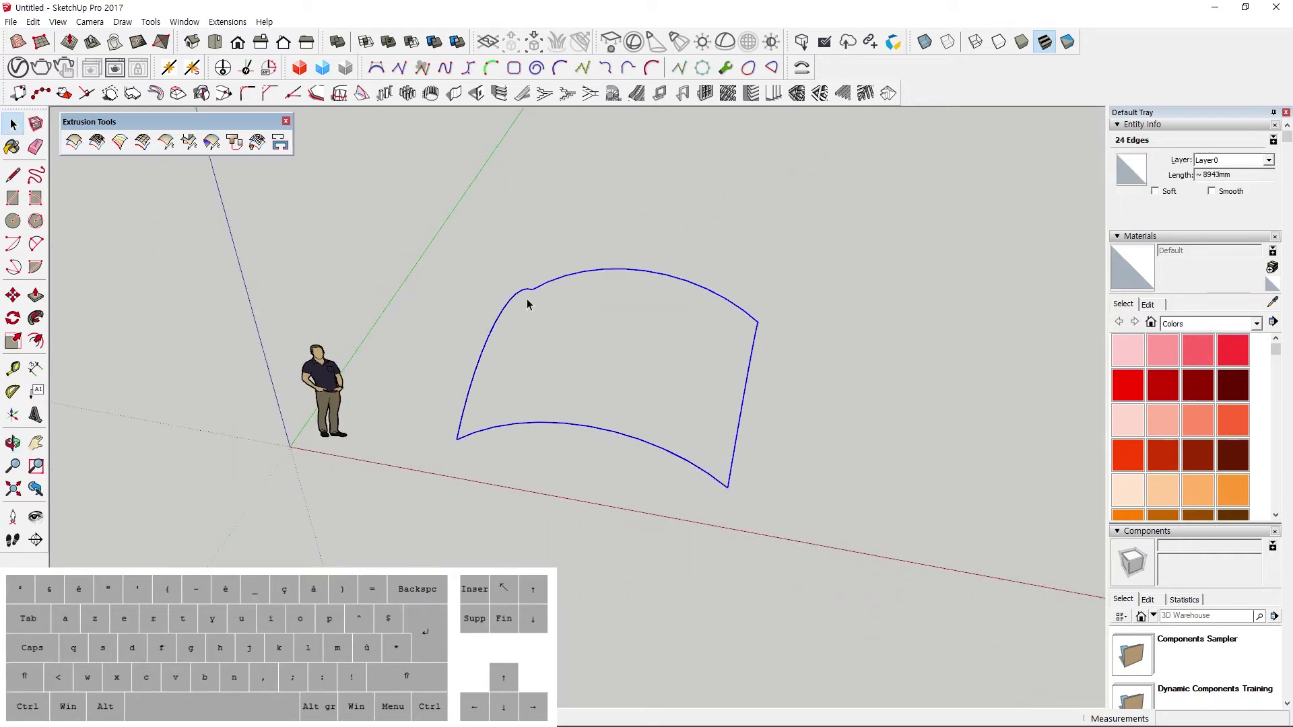
scroll(527, 304, down, 2)
key(m)
click(551, 405)
key(ctrl)
scroll(937, 475, down, 1)
shift+middle_drag(938, 474, 860, 507)
click(885, 479)
Delete three arcs of the outline nearest the origin, keeping only the arc closest to the human figure.
scroll(526, 353, up, 2)
middle_drag(578, 433, 531, 374)
key(space)
drag(755, 314, 620, 487)
middle_drag(620, 487, 758, 462)
drag(819, 580, 687, 500)
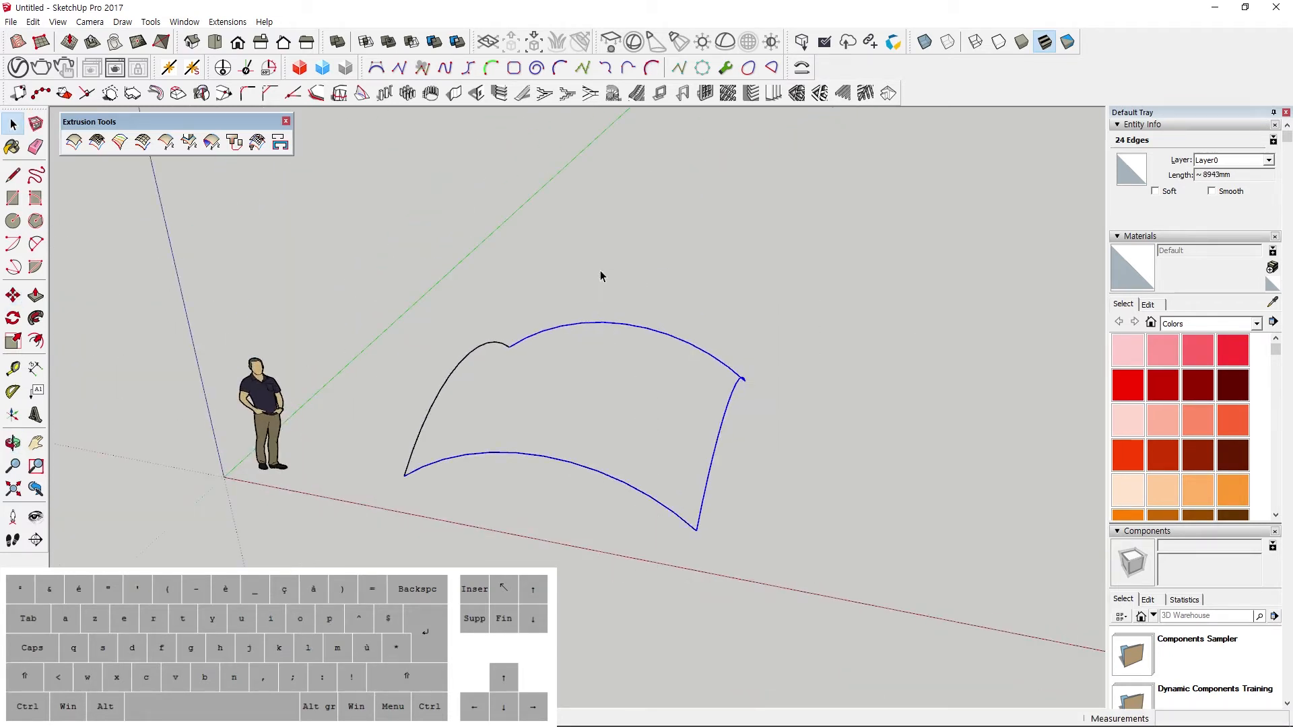
key(Delete)
Copy the remaining arc along the red axis and repeat the copy with *3 to make a row of four evenly spaced arcs.
middle_drag(479, 438, 521, 428)
drag(520, 428, 401, 311)
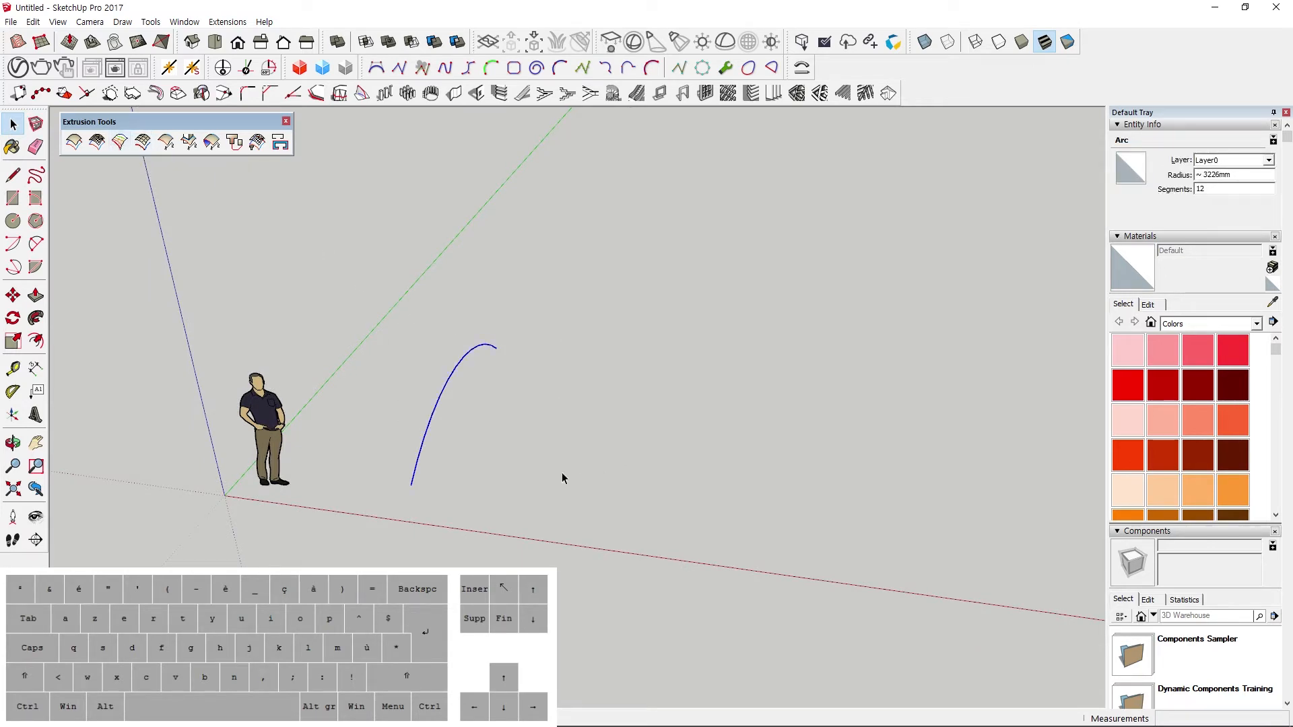
click(545, 458)
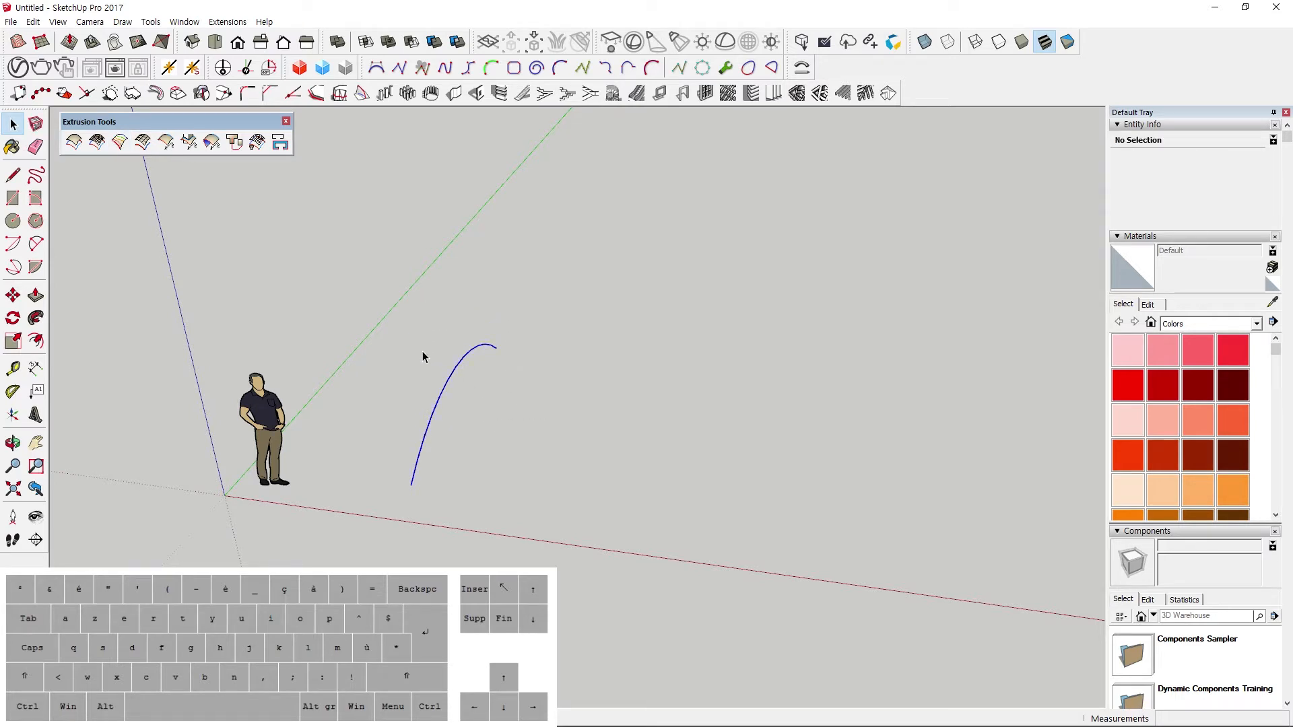
middle_drag(435, 444, 469, 488)
key(m)
click(420, 506)
key(ctrl)
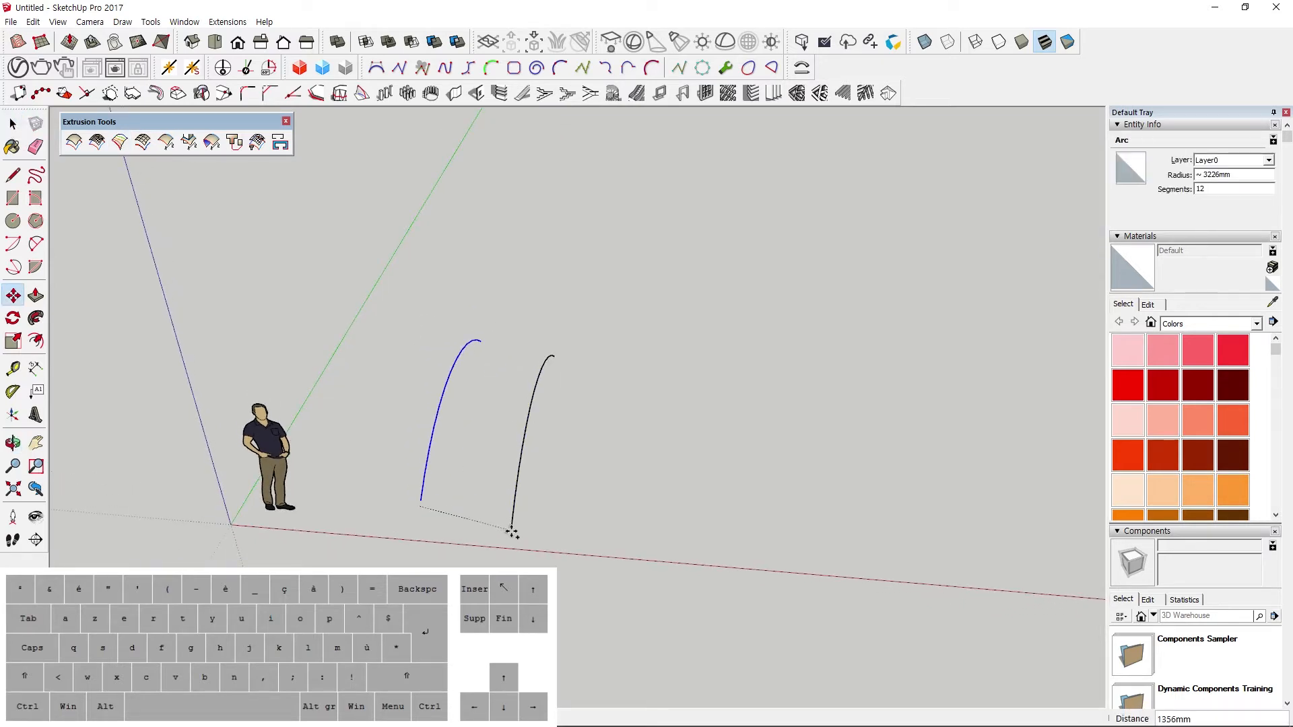
click(512, 512)
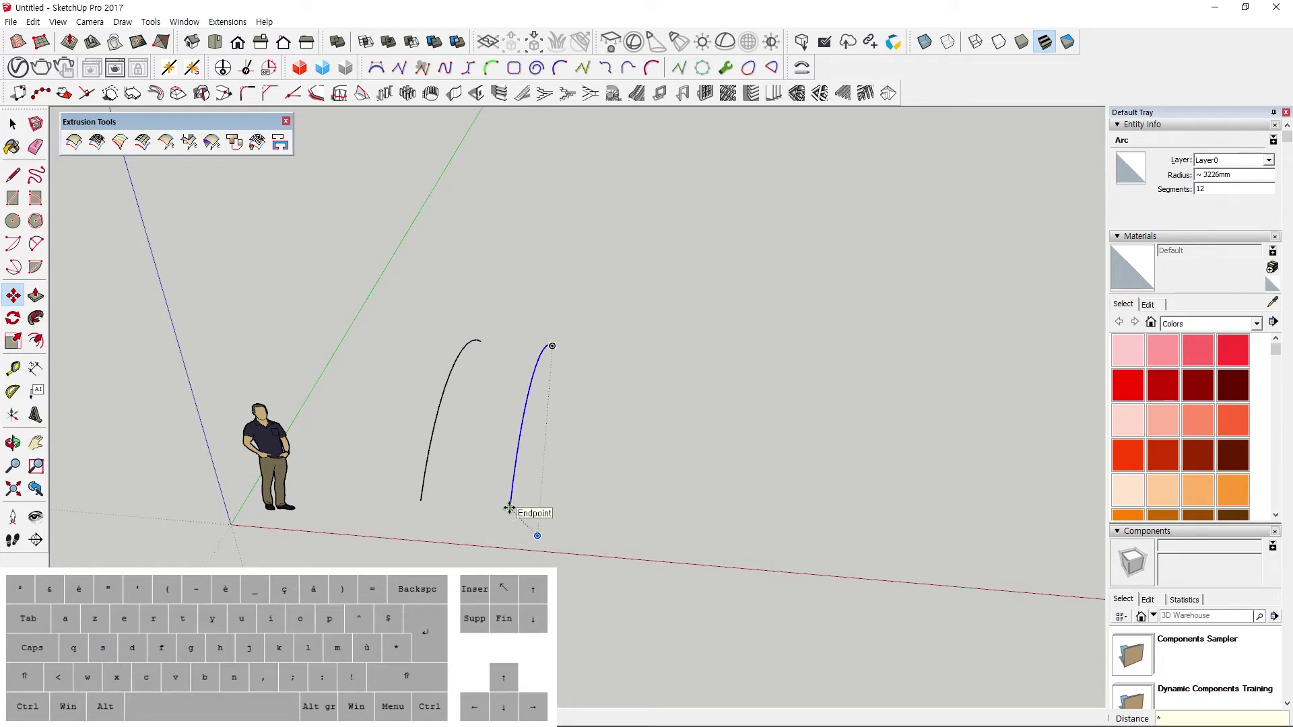
text(*4)
key(BackSpace)
text(3)
key(Return)
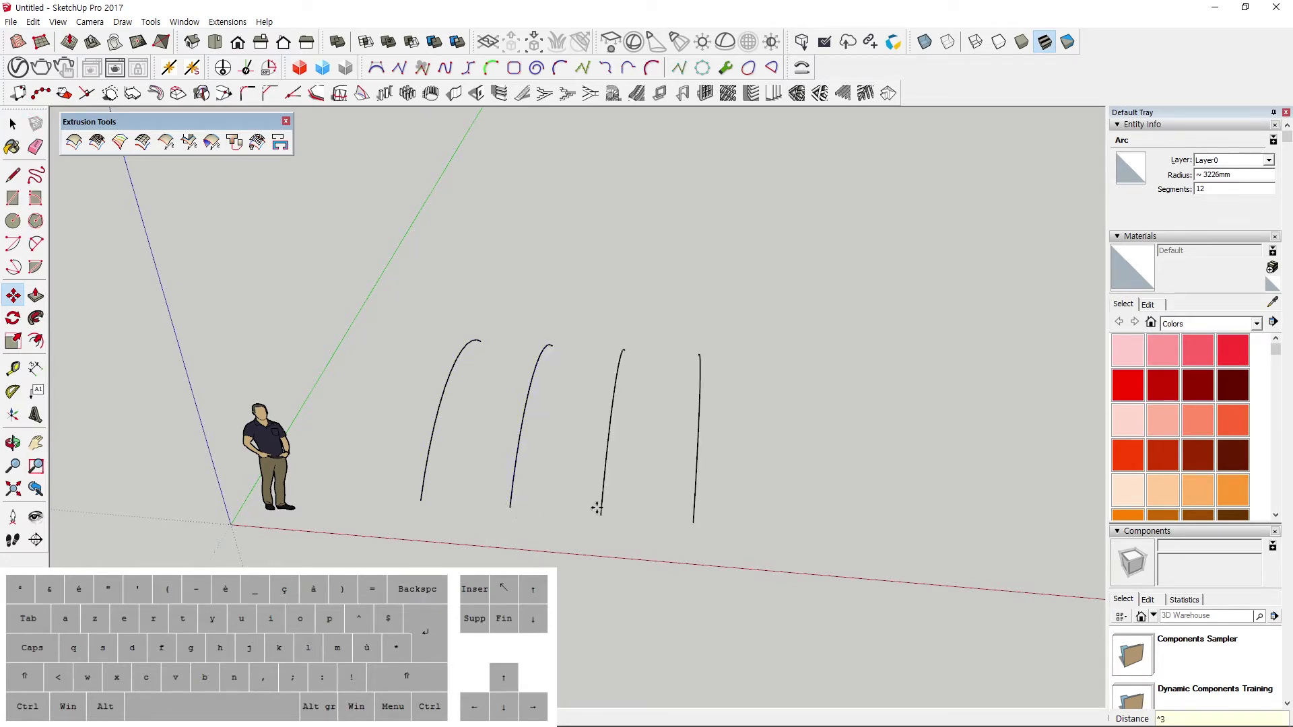
Flip the second arc of the row with Scale so that it bows downward.
middle_drag(597, 508, 693, 433)
key(s)
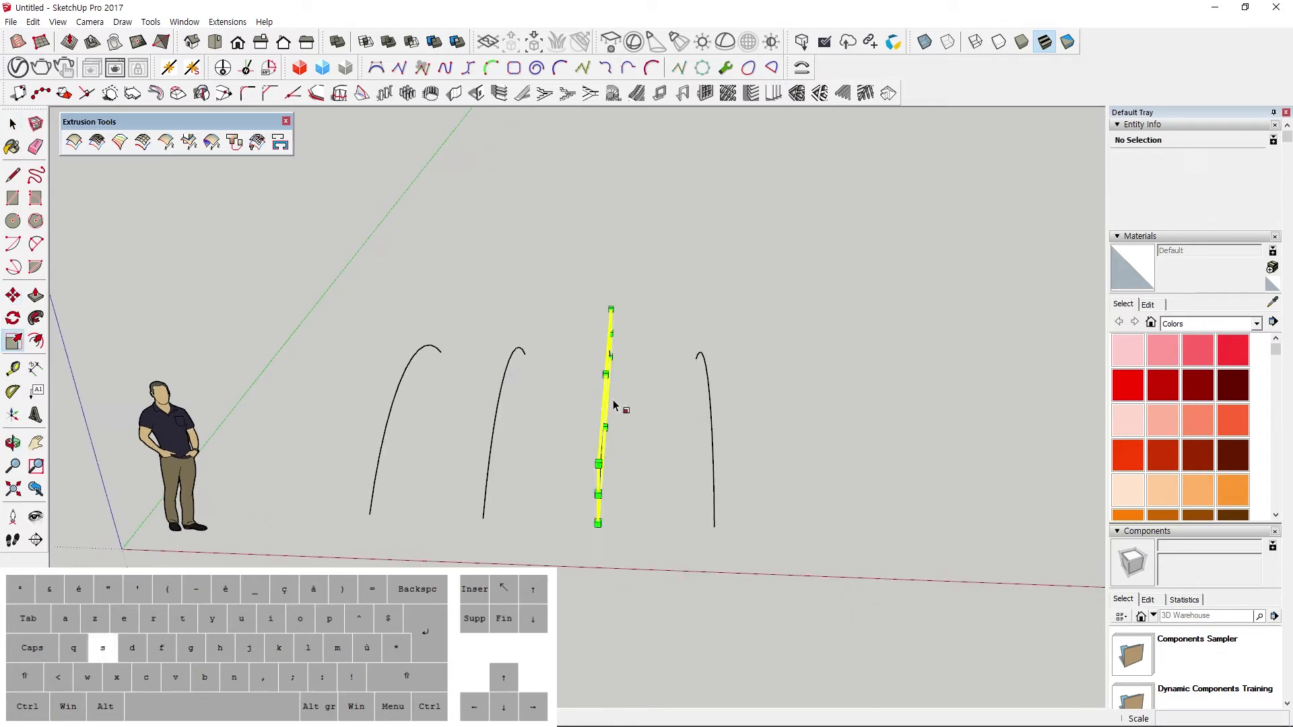
middle_drag(523, 442, 571, 378)
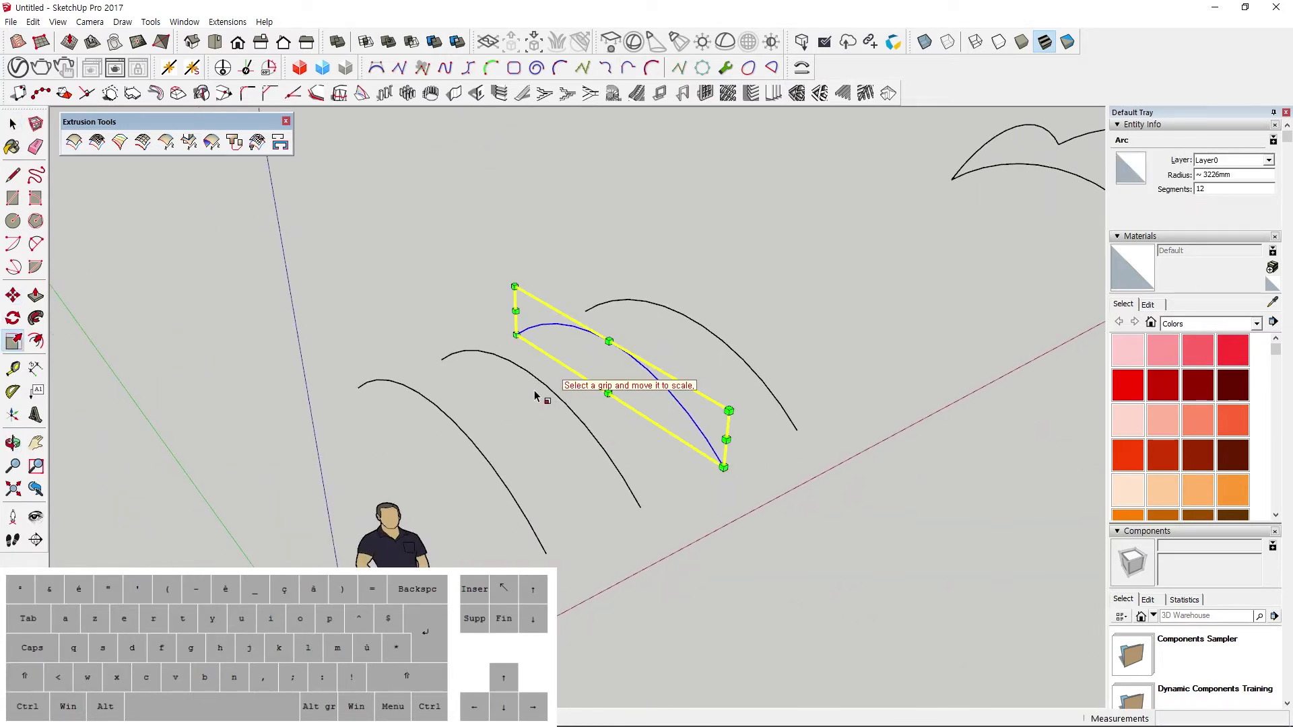
key(space)
click(554, 389)
key(s)
drag(528, 370, 529, 457)
middle_drag(566, 448, 779, 379)
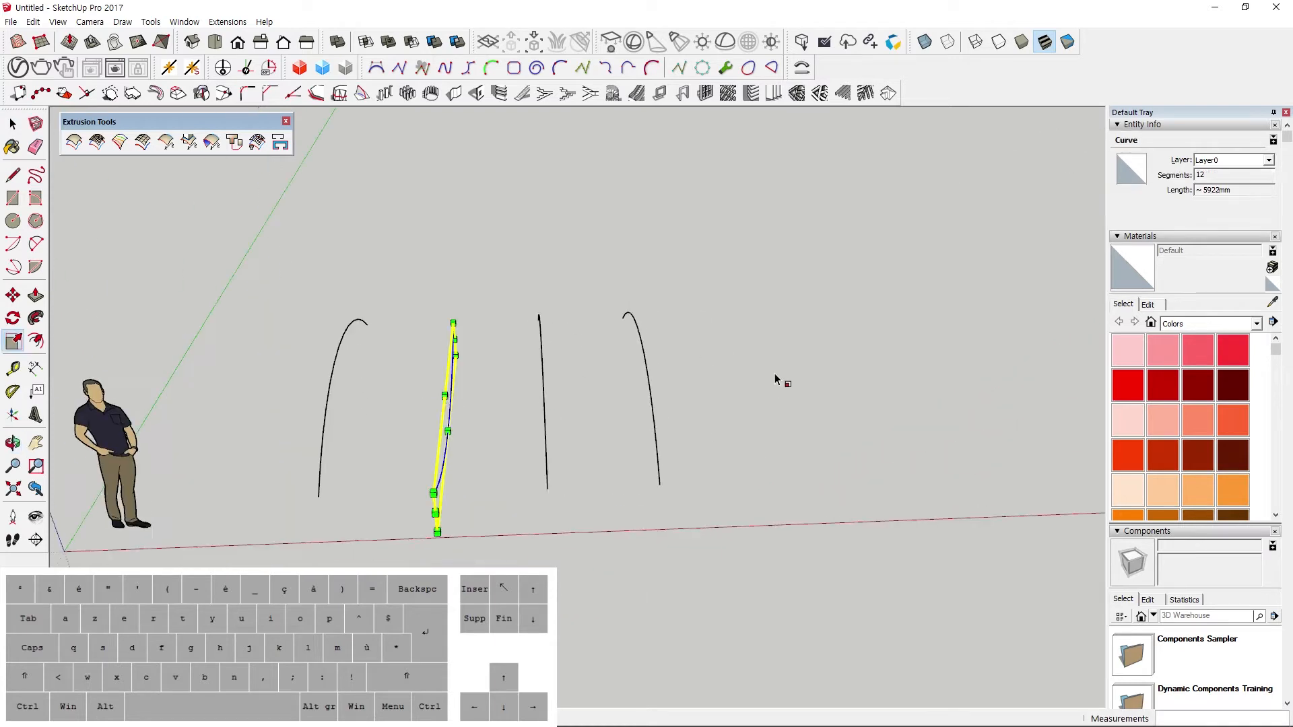
Stretch the fourth arc of the row upward with Scale to make it much taller.
middle_drag(635, 347, 713, 327)
key(space)
drag(718, 323, 654, 372)
middle_drag(645, 374, 714, 431)
click(620, 334)
key(s)
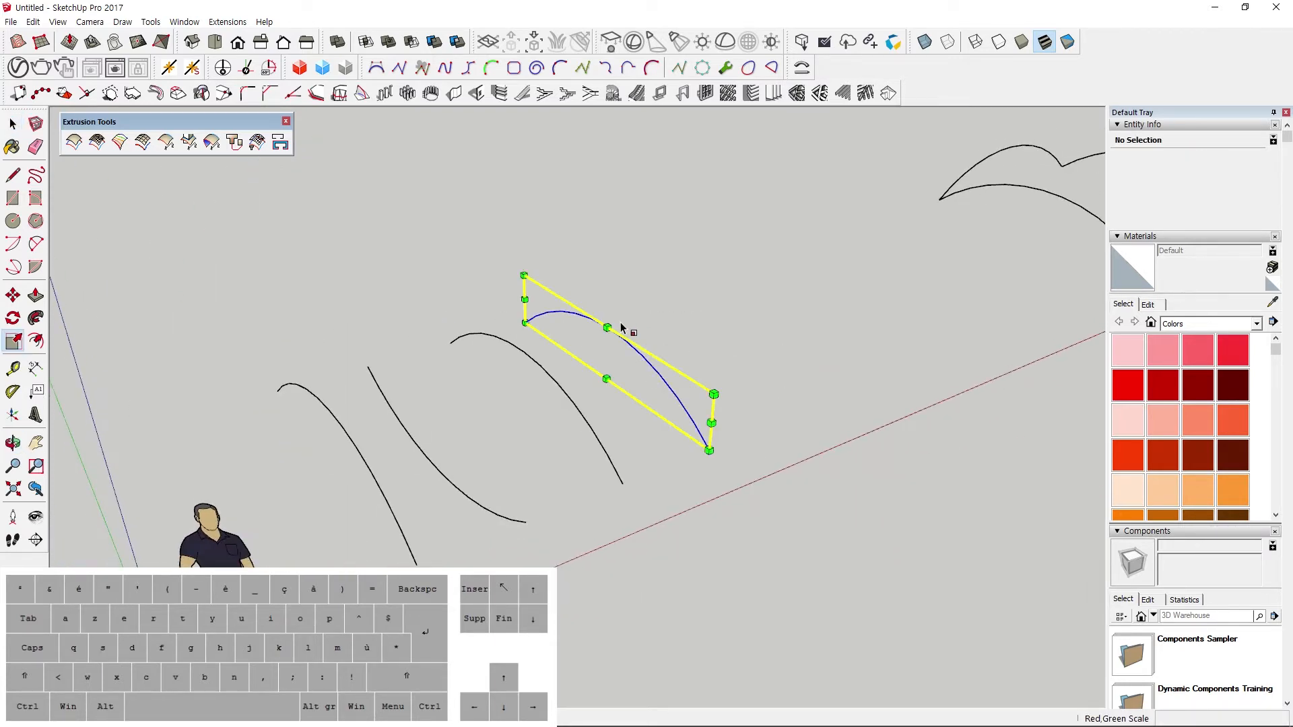
drag(621, 328, 612, 279)
Stretch the third arc of the row slightly taller with Scale.
key(space)
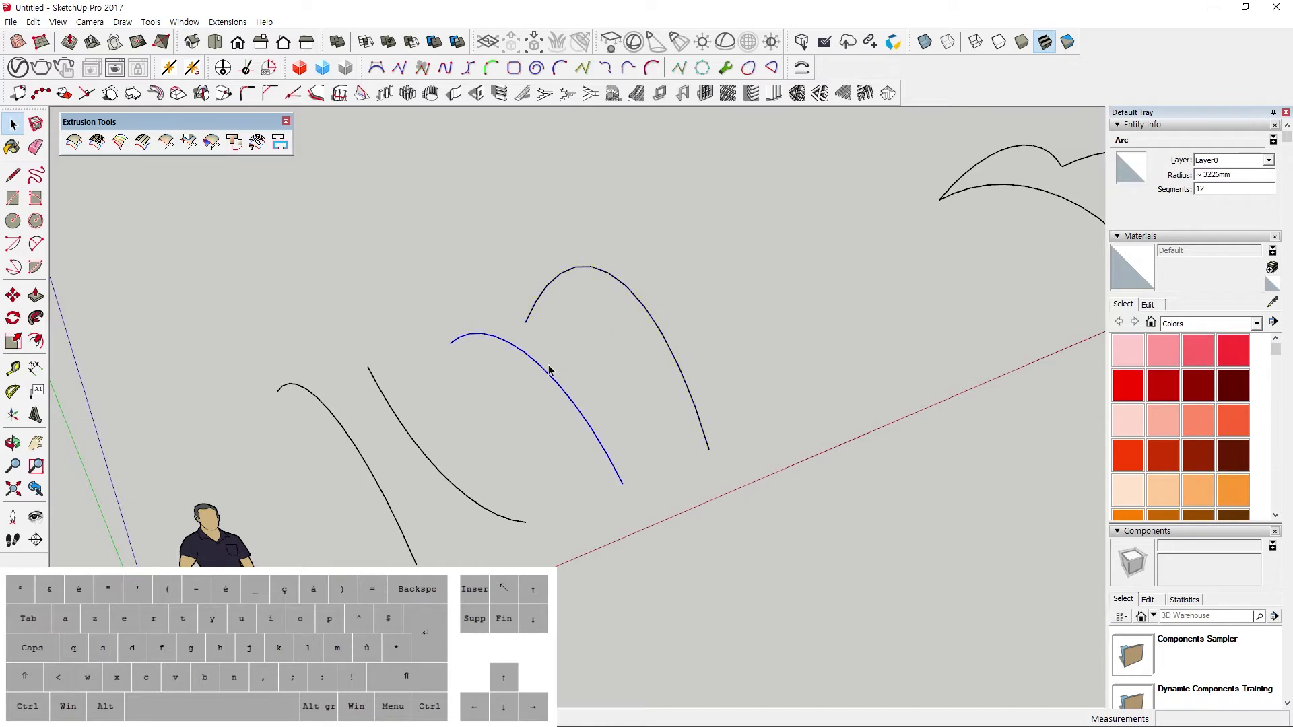
key(s)
middle_drag(525, 326, 456, 225)
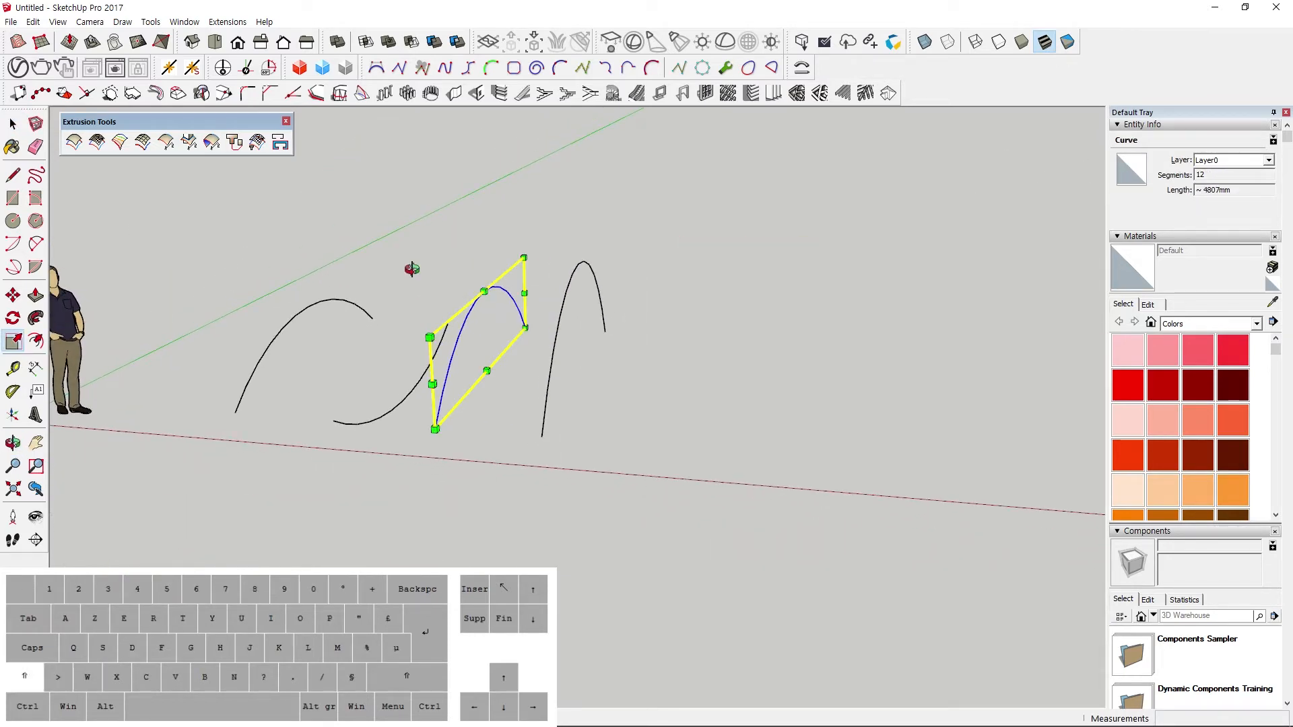
Loft through the four arcs of the row in order with Extrude Edges by Loft, using 8 segments per section.
middle_drag(411, 269, 559, 310)
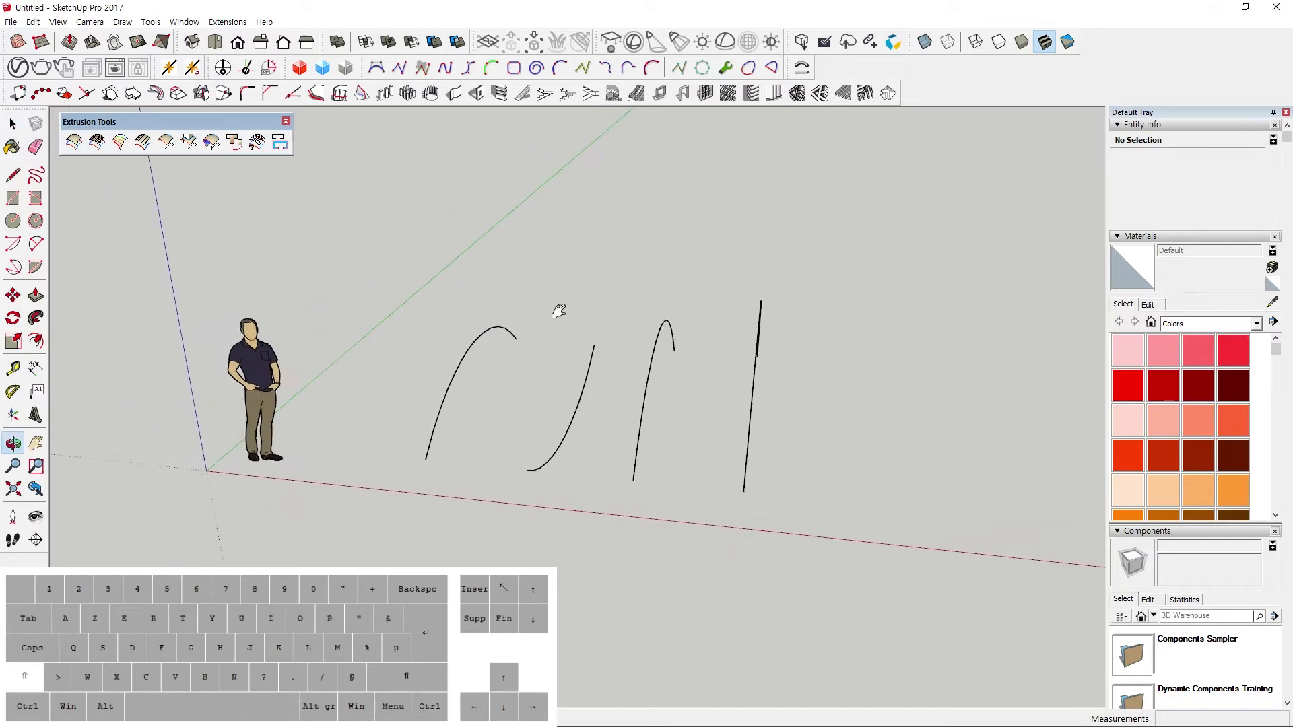
scroll(559, 310, up, 3)
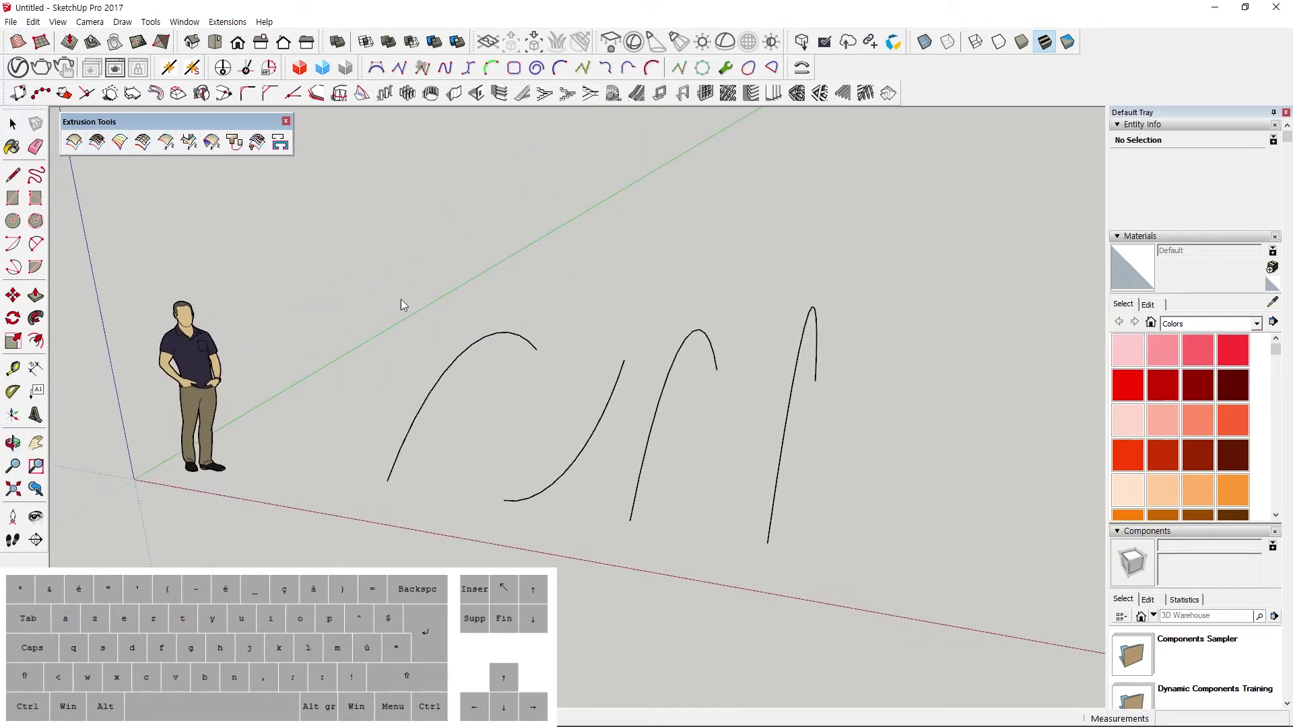
click(610, 399)
click(667, 377)
click(803, 340)
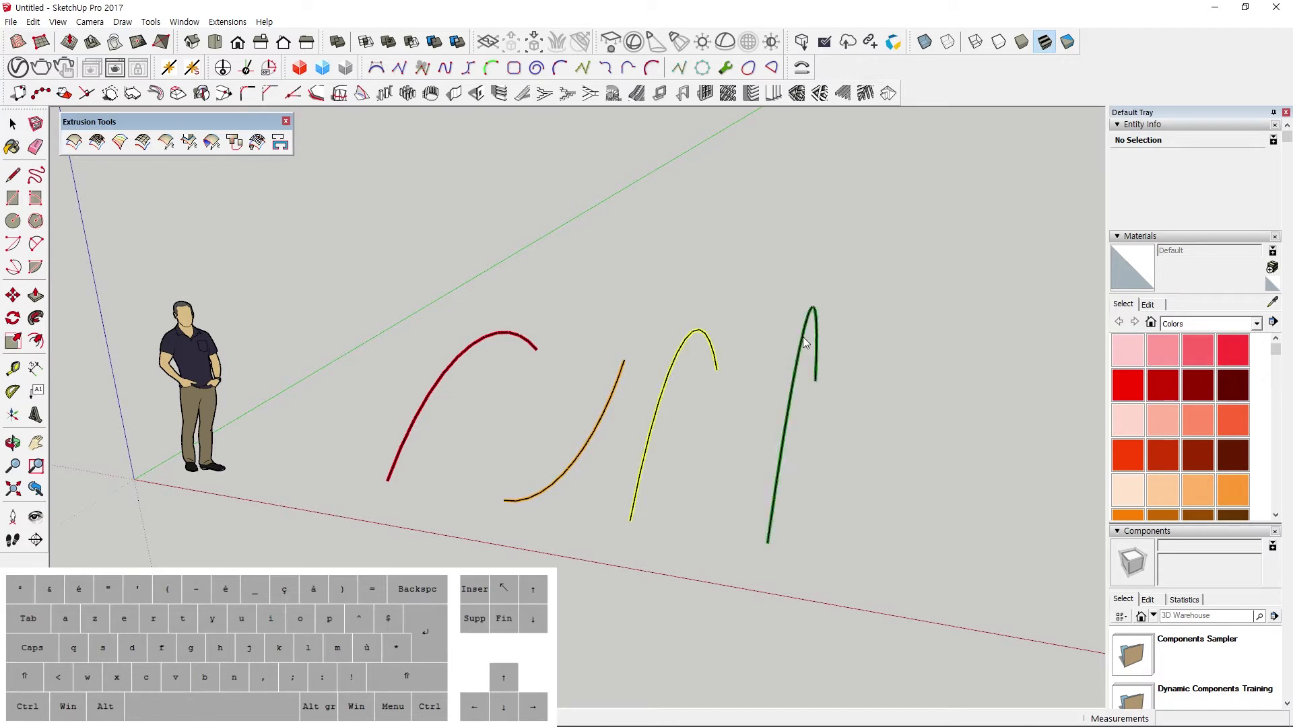
click(803, 337)
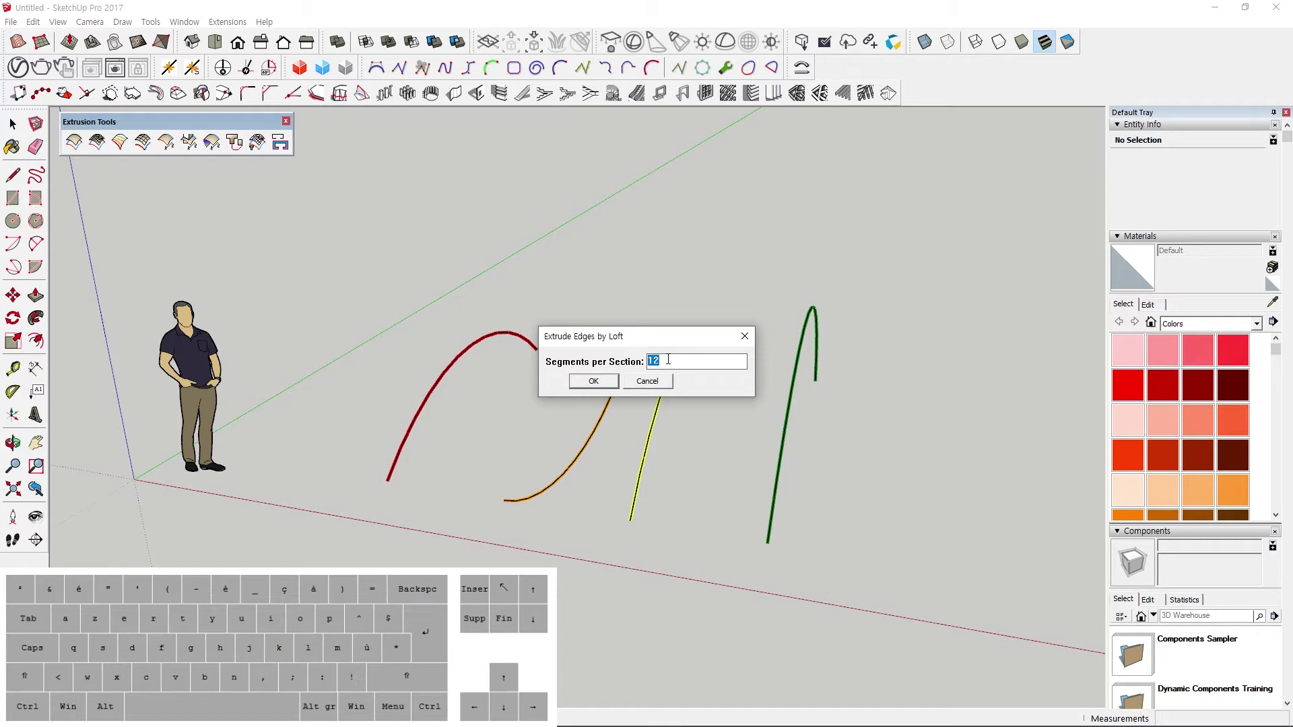
text(8)
key(Return)
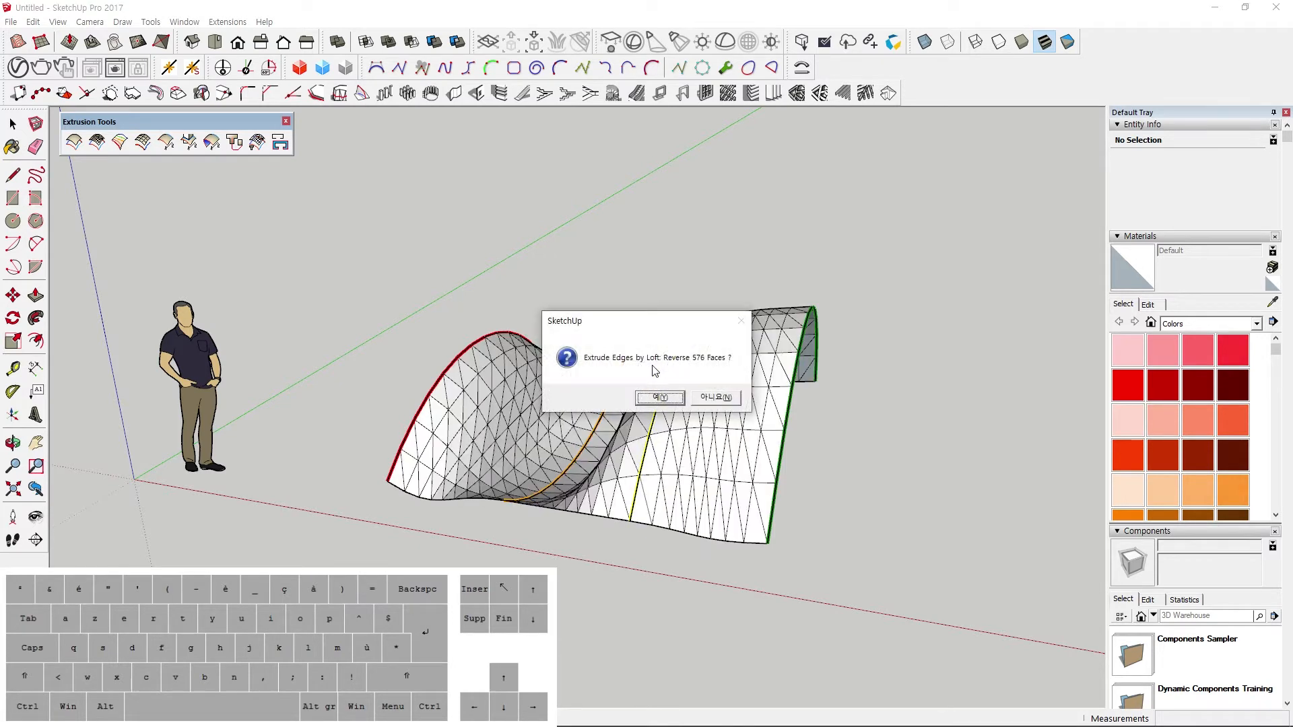
Reverse the loft's faces, convert them to quad faces, and erase the original curves.
click(661, 398)
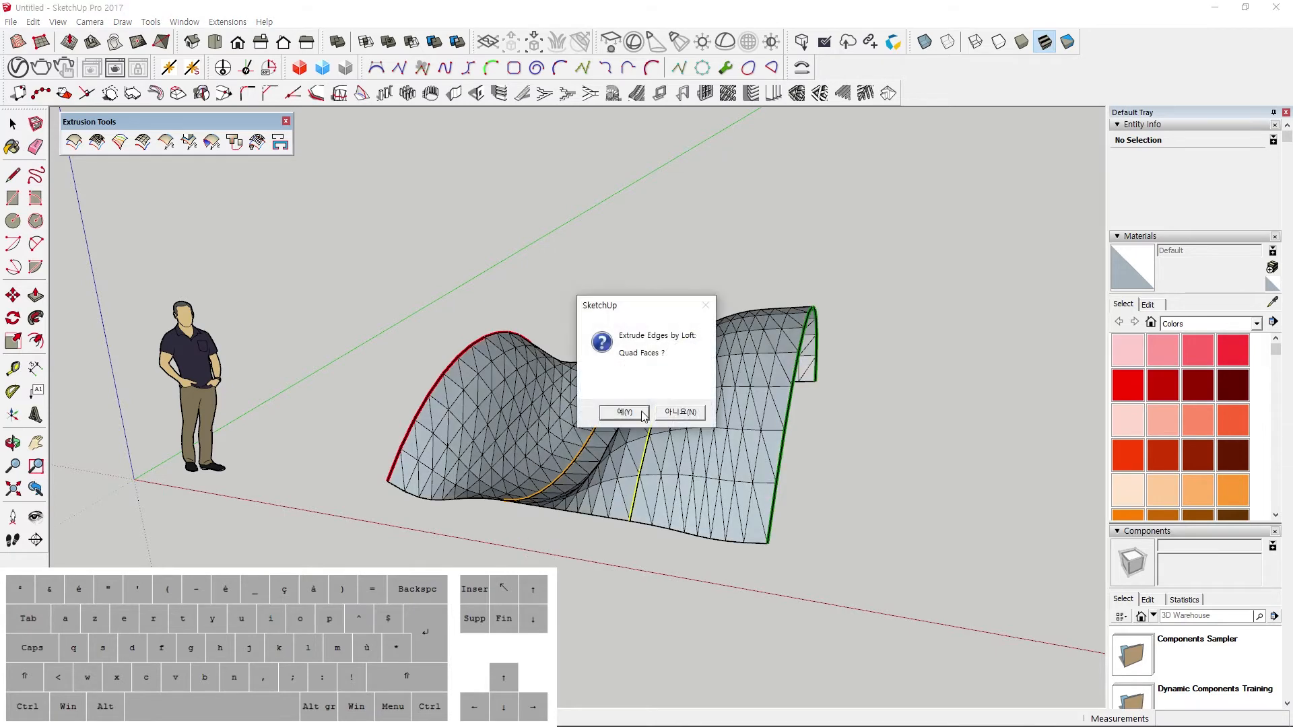
click(626, 414)
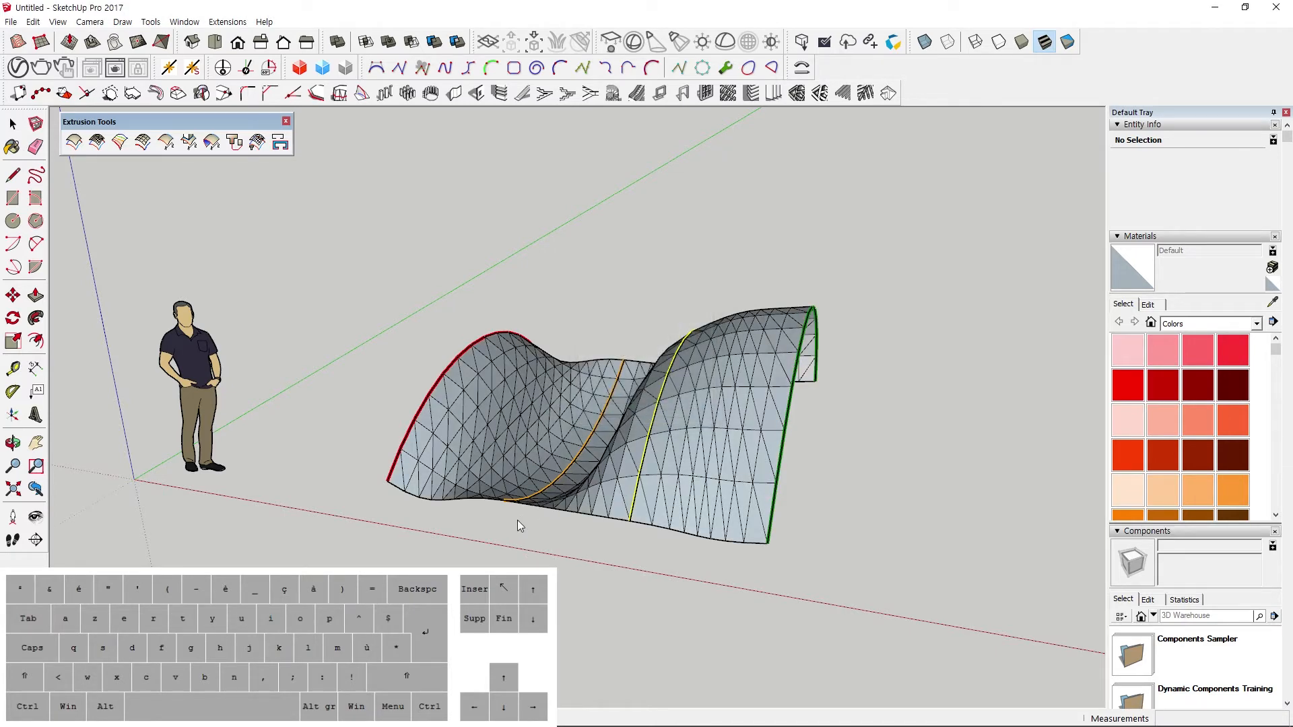
click(671, 398)
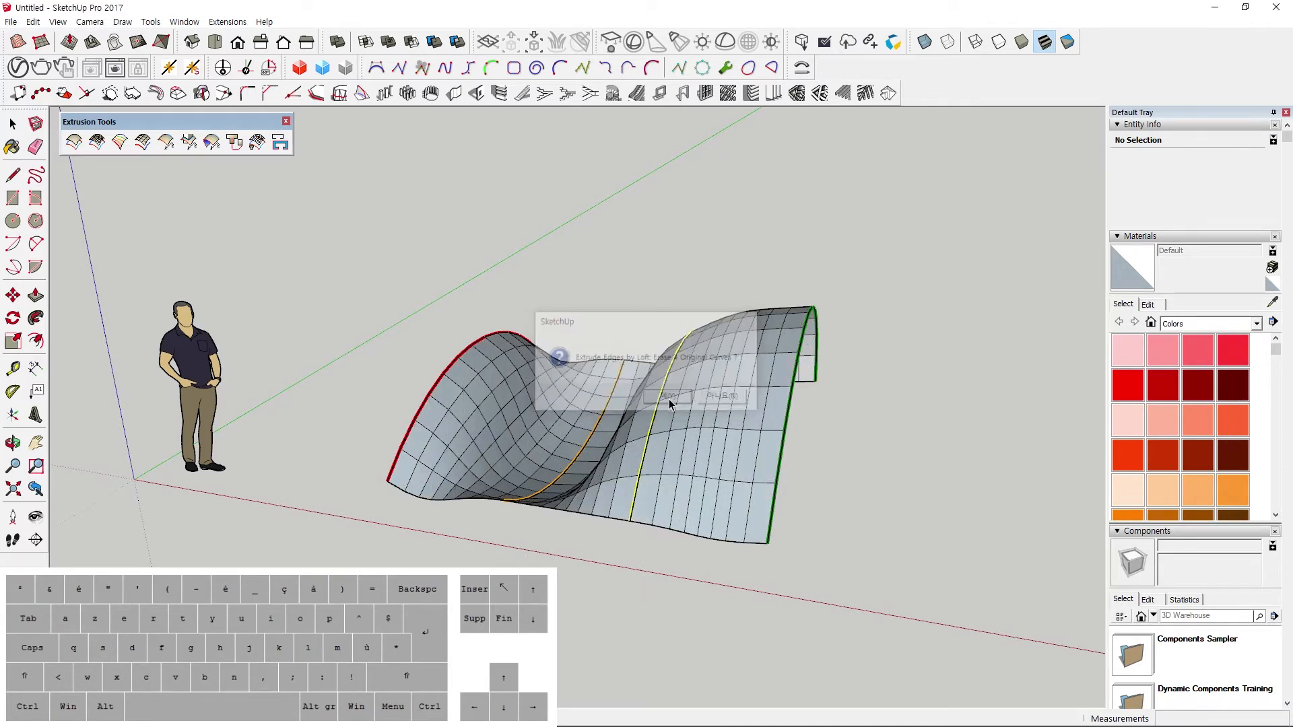
mouse_move(513, 514)
middle_down()
mouse_move(808, 641)
mouse_move(568, 613)
mouse_move(364, 335)
mouse_move(681, 422)
mouse_move(317, 496)
mouse_move(350, 538)
mouse_move(641, 462)
mouse_move(260, 442)
mouse_move(107, 454)
mouse_move(485, 511)
mouse_move(863, 522)
mouse_move(809, 485)
mouse_move(687, 511)
mouse_move(716, 464)
mouse_move(781, 451)
mouse_move(846, 462)
mouse_move(687, 468)
mouse_move(410, 434)
middle_up()
scroll(409, 433, up, 1)
middle_drag(625, 449, 700, 477)
shift+middle_drag(701, 477, 635, 445)
Undo the loft and delete the row of four arcs.
key(ctrl+z)
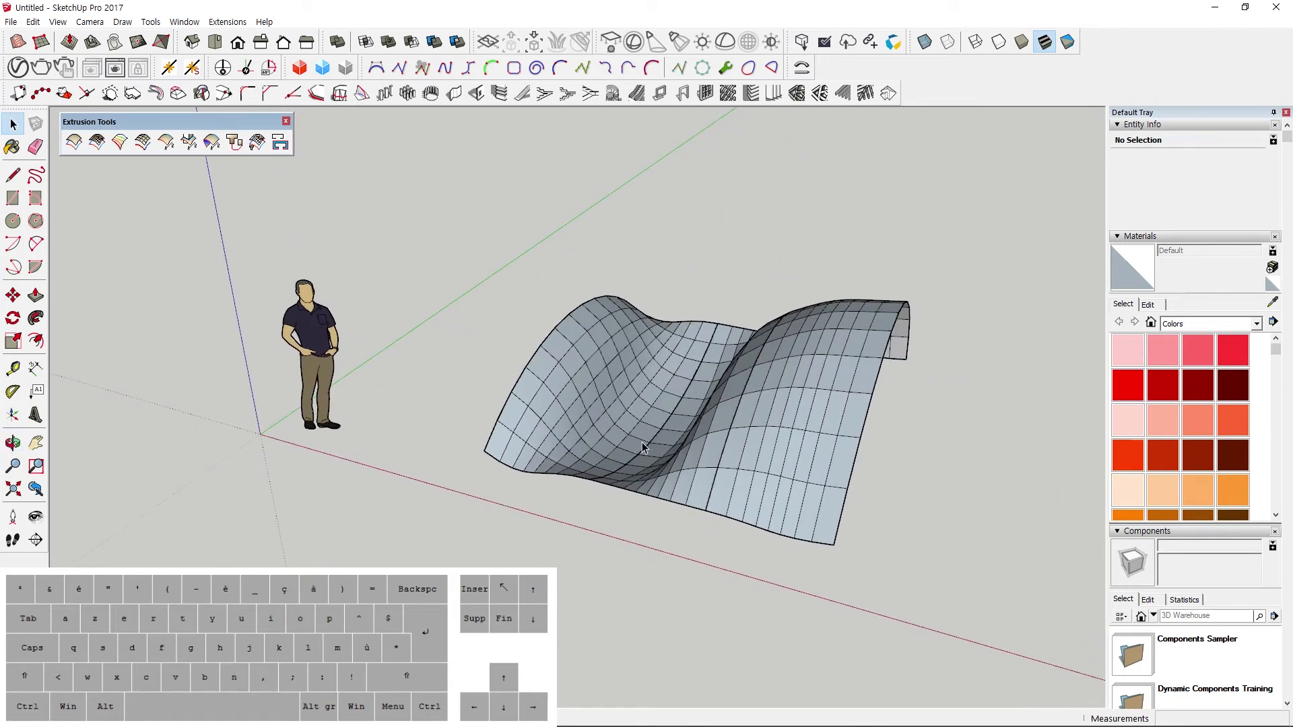
key(ctrl+z)
scroll(714, 371, down, 3)
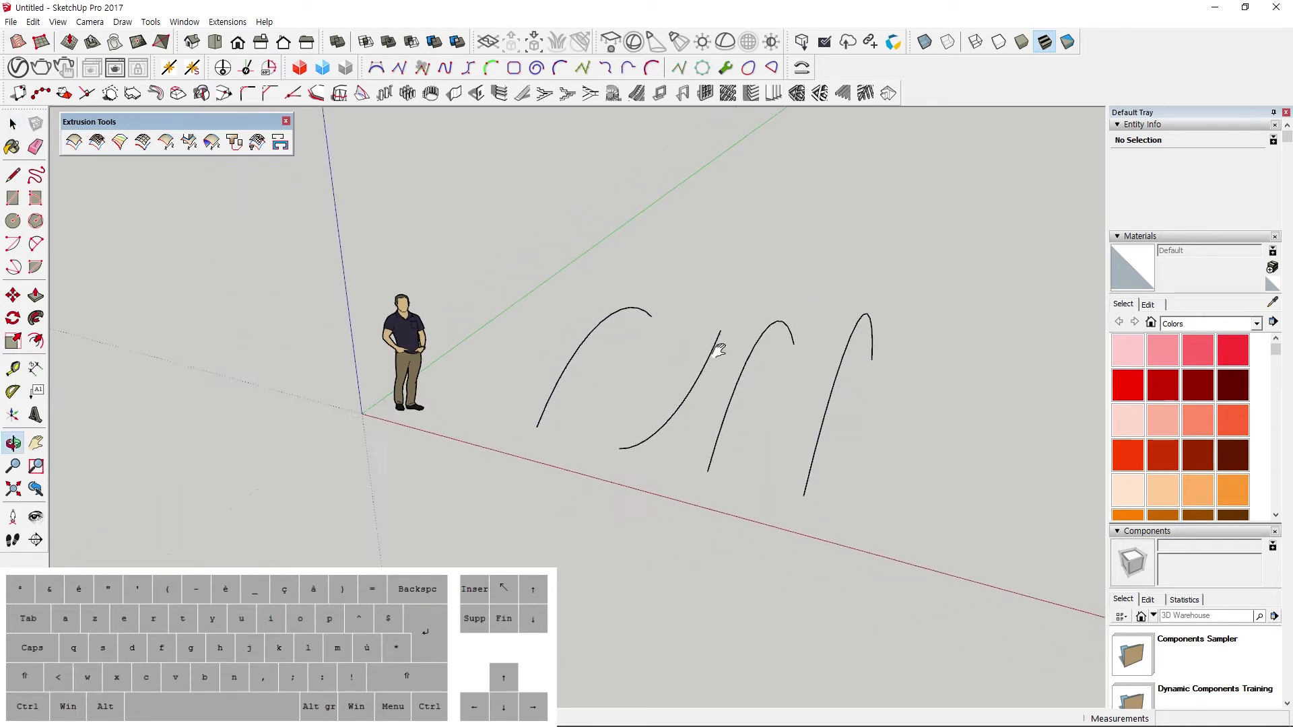
shift+middle_drag(714, 376, 699, 383)
drag(910, 533, 553, 328)
key(Delete)
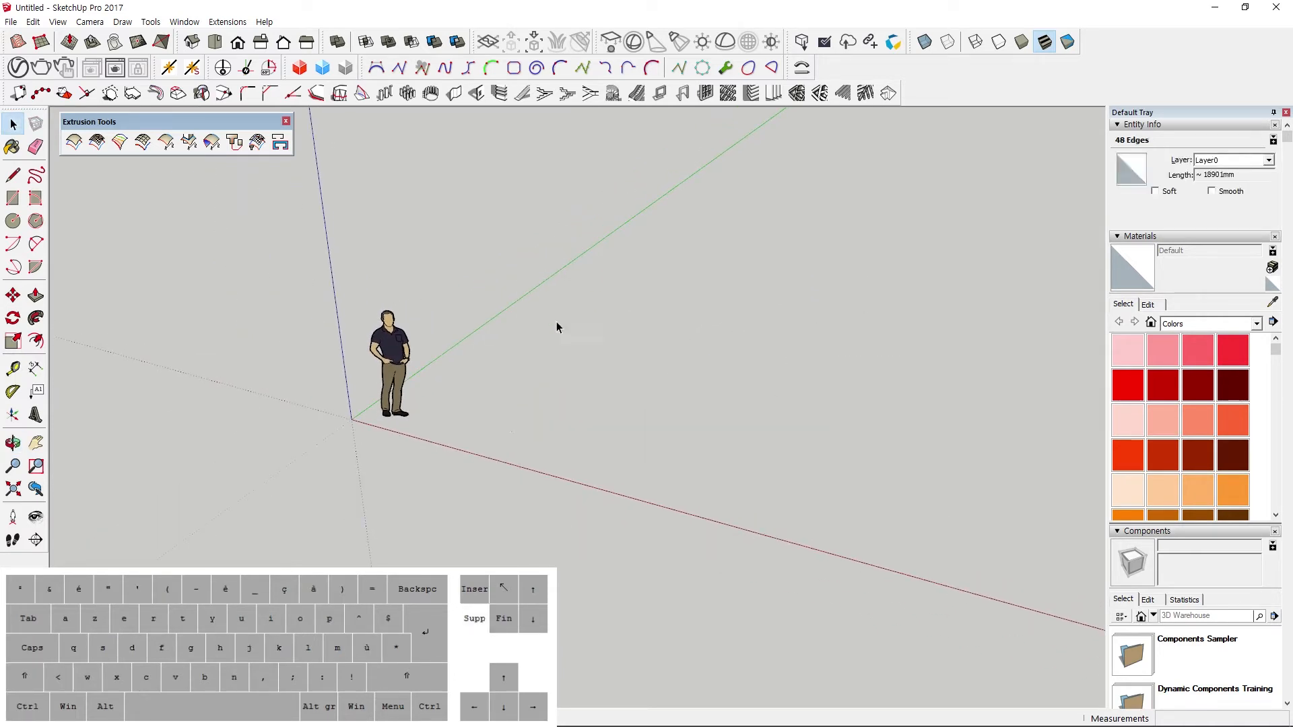
Move the distant four-arc outline closer to the origin and clear the selection.
middle_drag(556, 321, 606, 389)
scroll(811, 398, down, 3)
drag(686, 278, 1103, 474)
middle_drag(1017, 419, 938, 421)
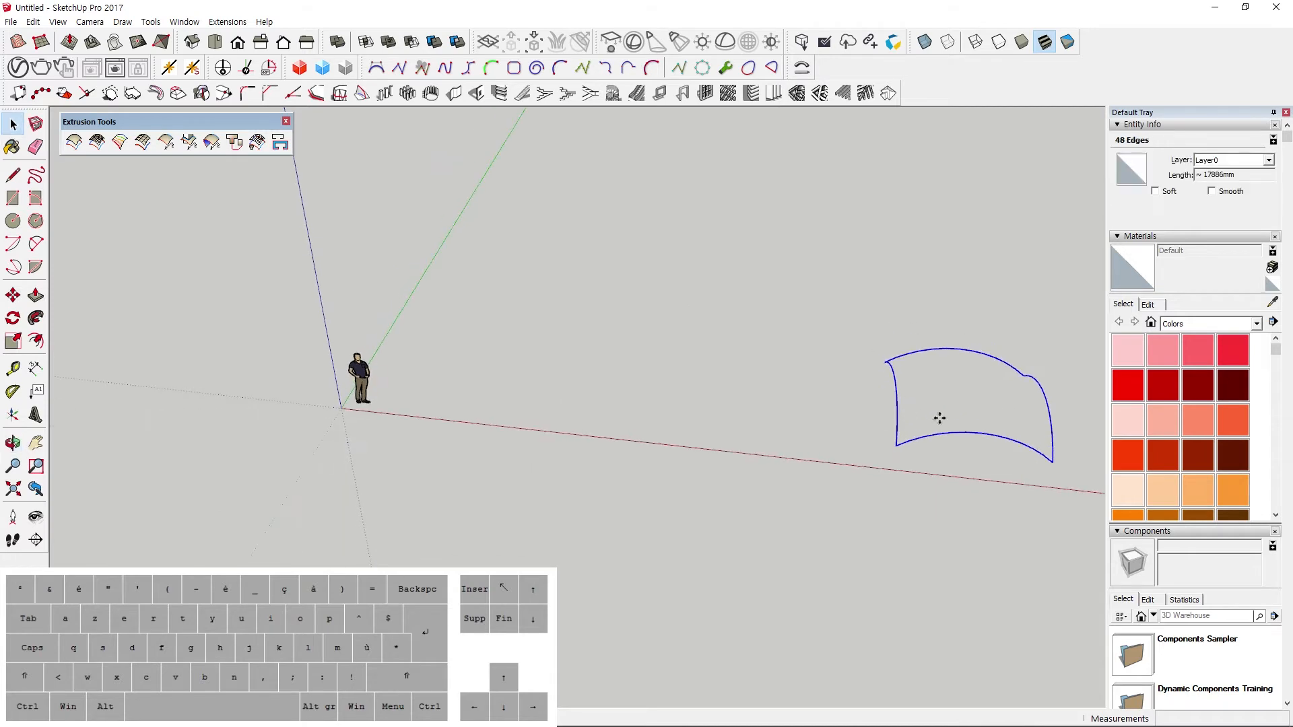
key(m)
click(956, 456)
key(space)
scroll(412, 373, up, 5)
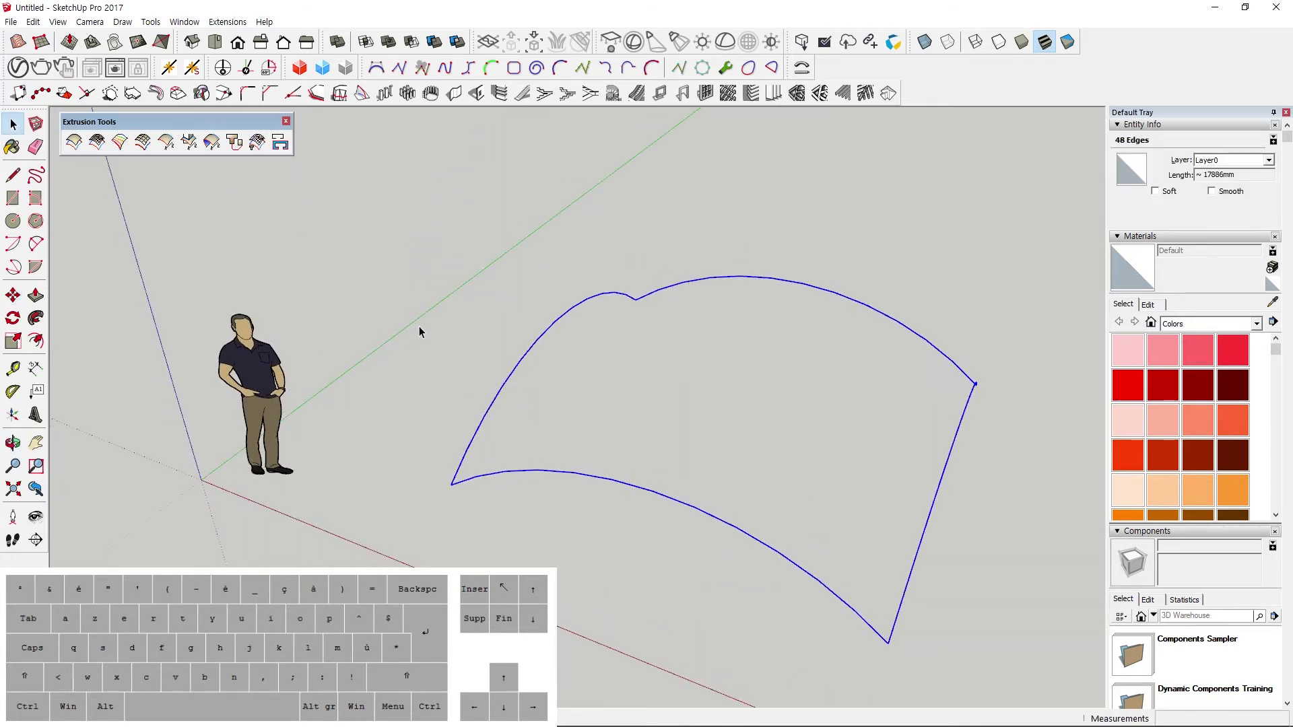
key(space)
click(419, 326)
shift+middle_drag(496, 360, 388, 310)
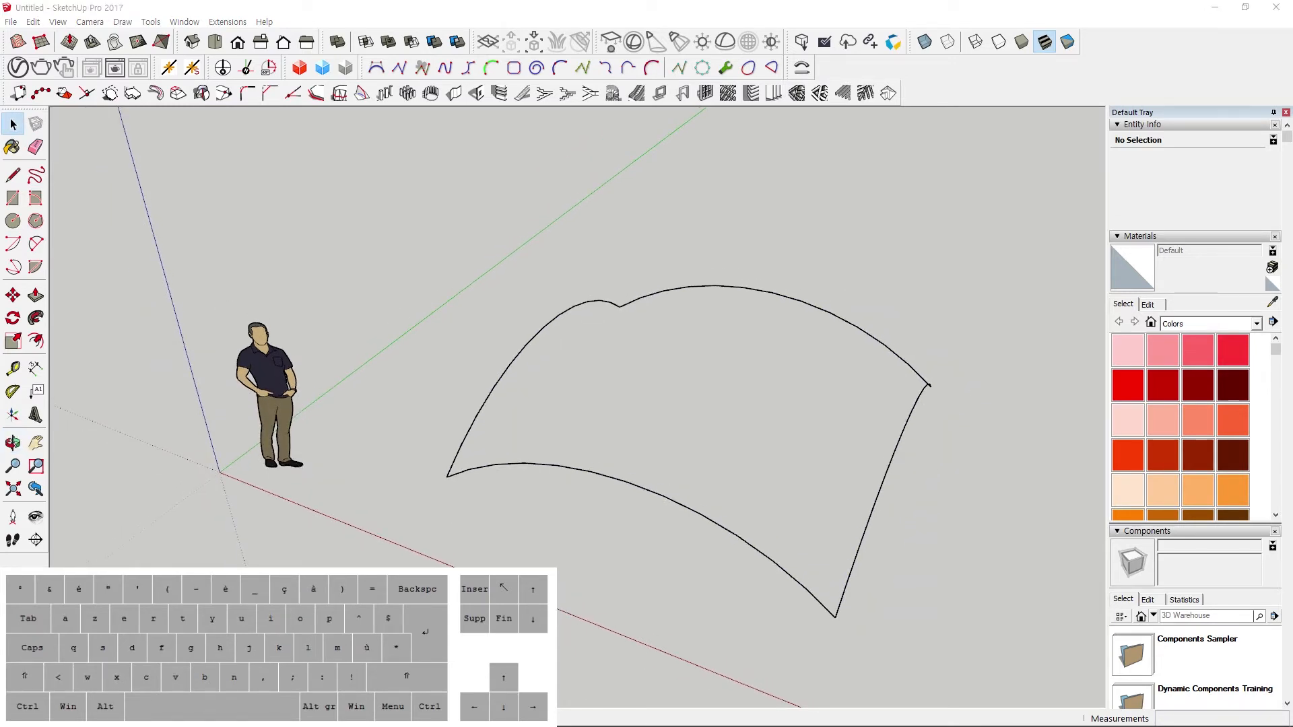
Delete the rear and right-hand arcs of the outline and try Extrude Edges by Edges on the remaining two.
middle_drag(748, 382, 750, 381)
drag(1025, 280, 989, 334)
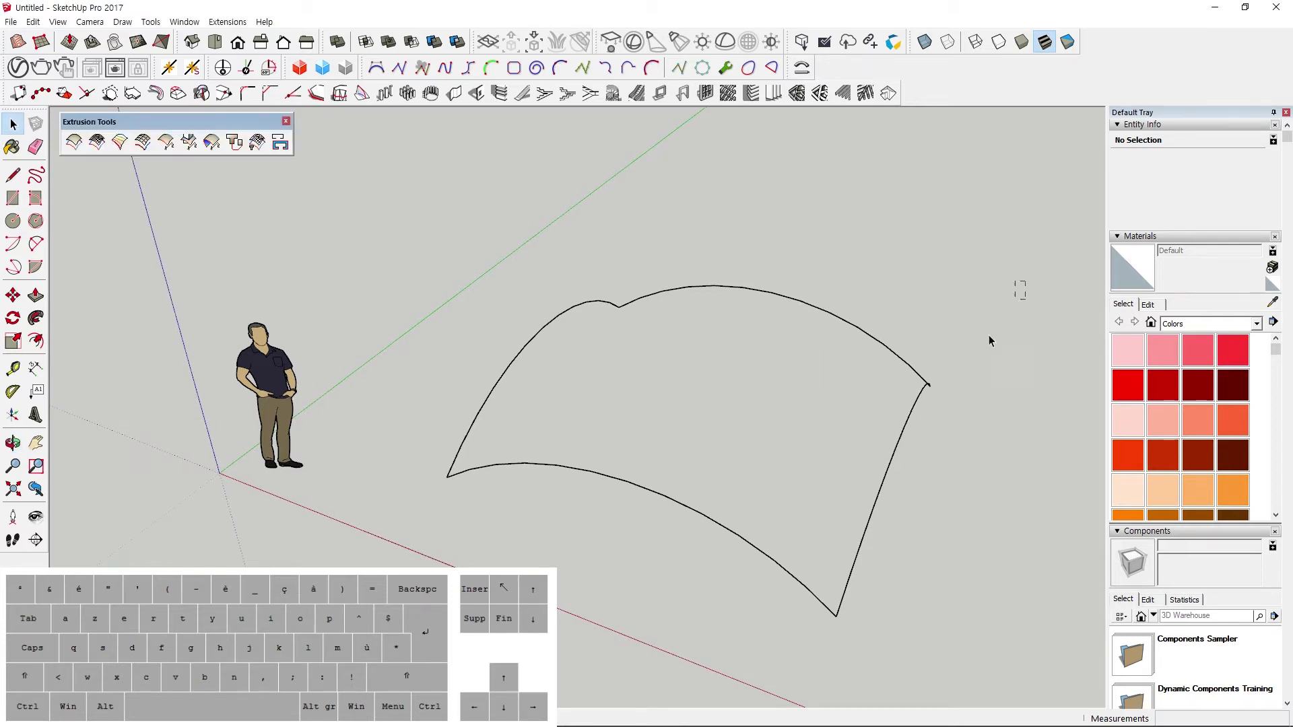
key(Delete)
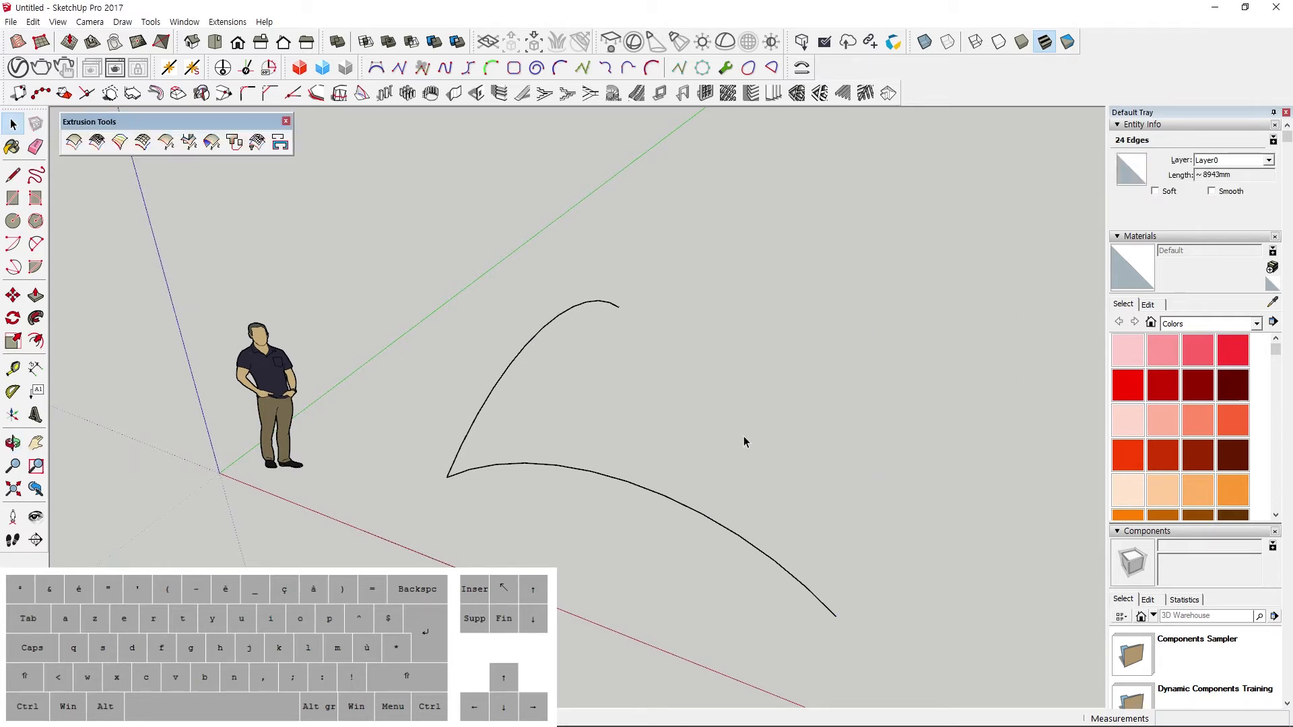
click(149, 141)
click(741, 398)
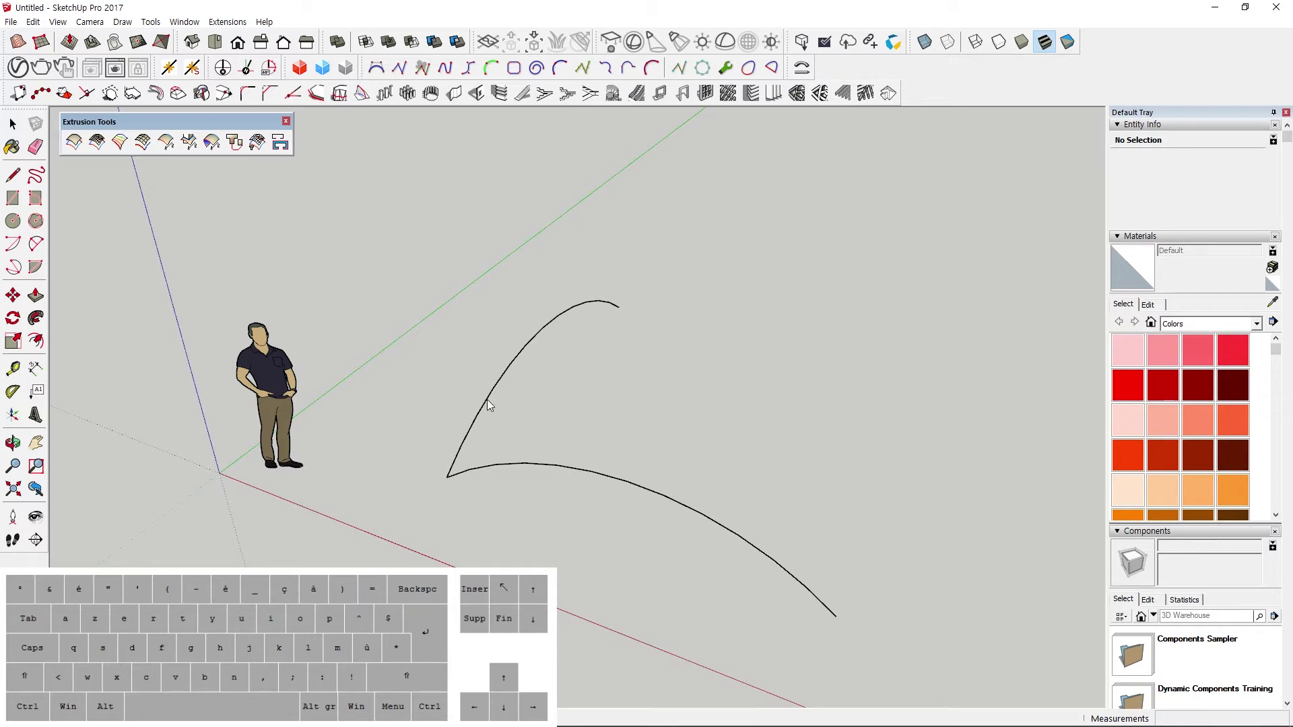
Make the front arc and the left-hand arc each into its own group.
click(692, 501)
scroll(562, 445, up, 1)
click(19, 22)
mouse_move(57, 22)
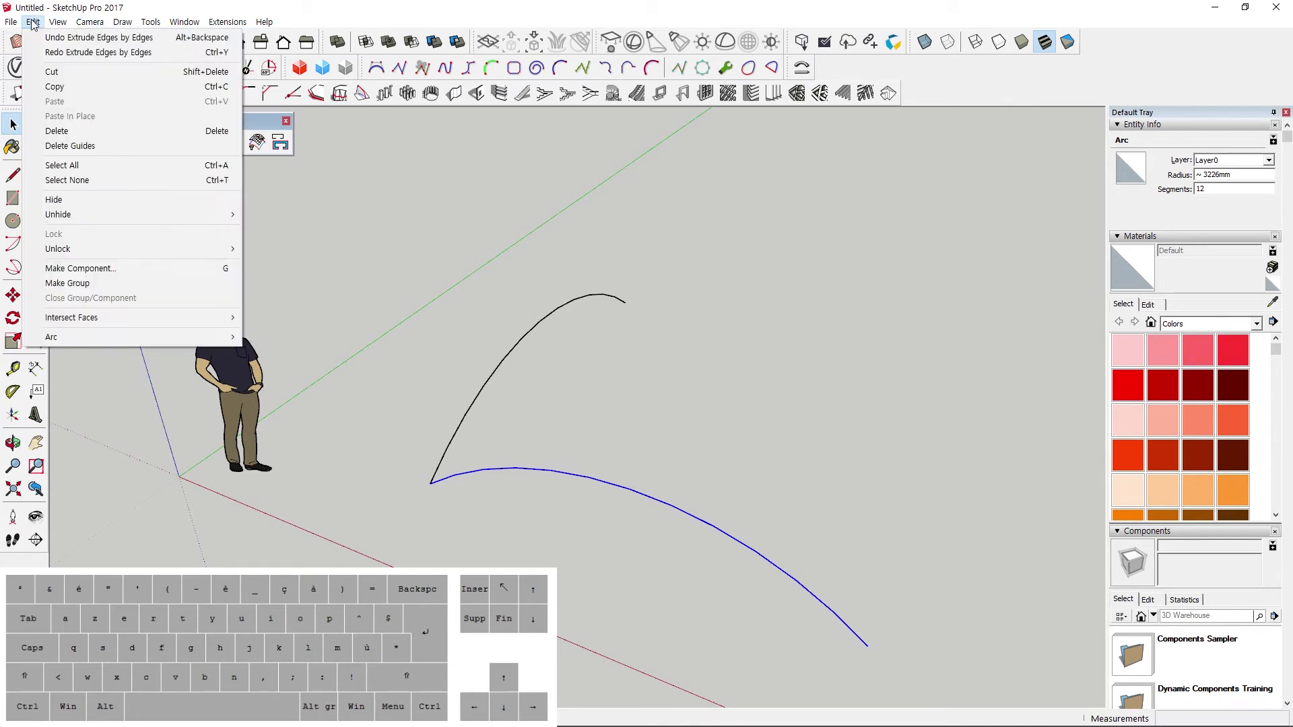
click(67, 283)
drag(606, 390, 462, 285)
click(33, 22)
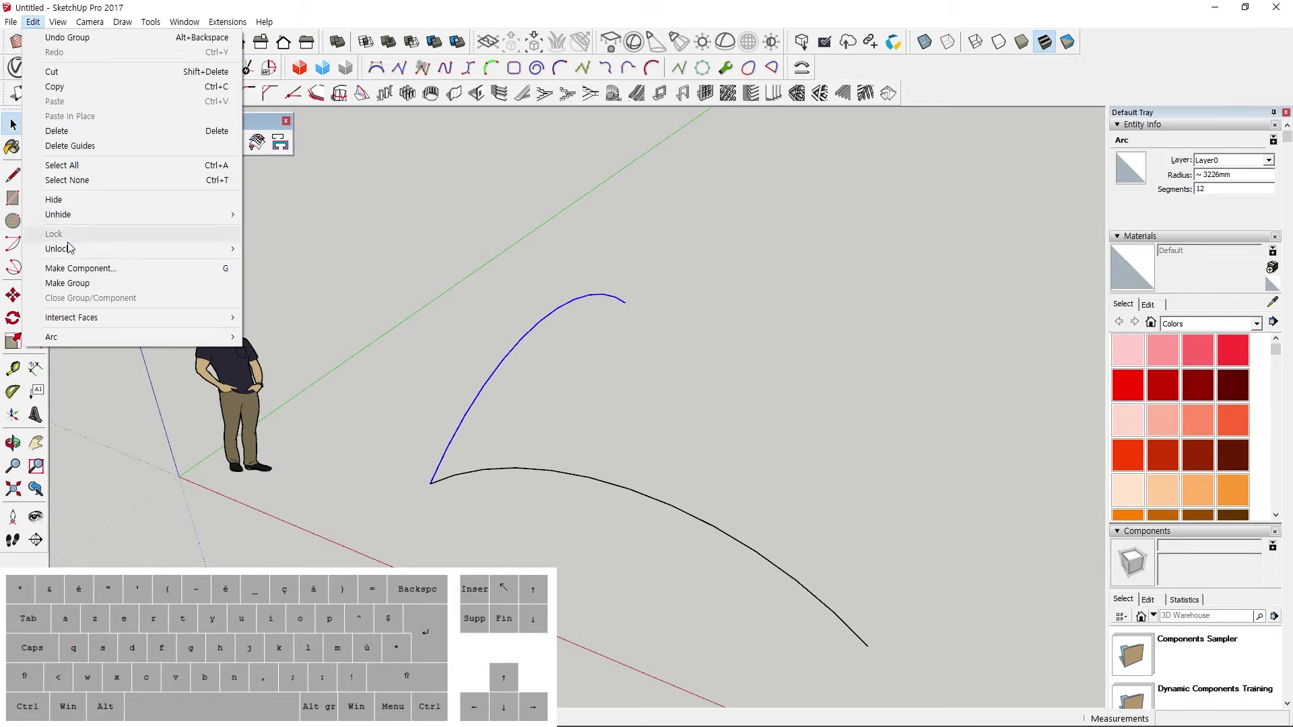
click(67, 283)
click(753, 423)
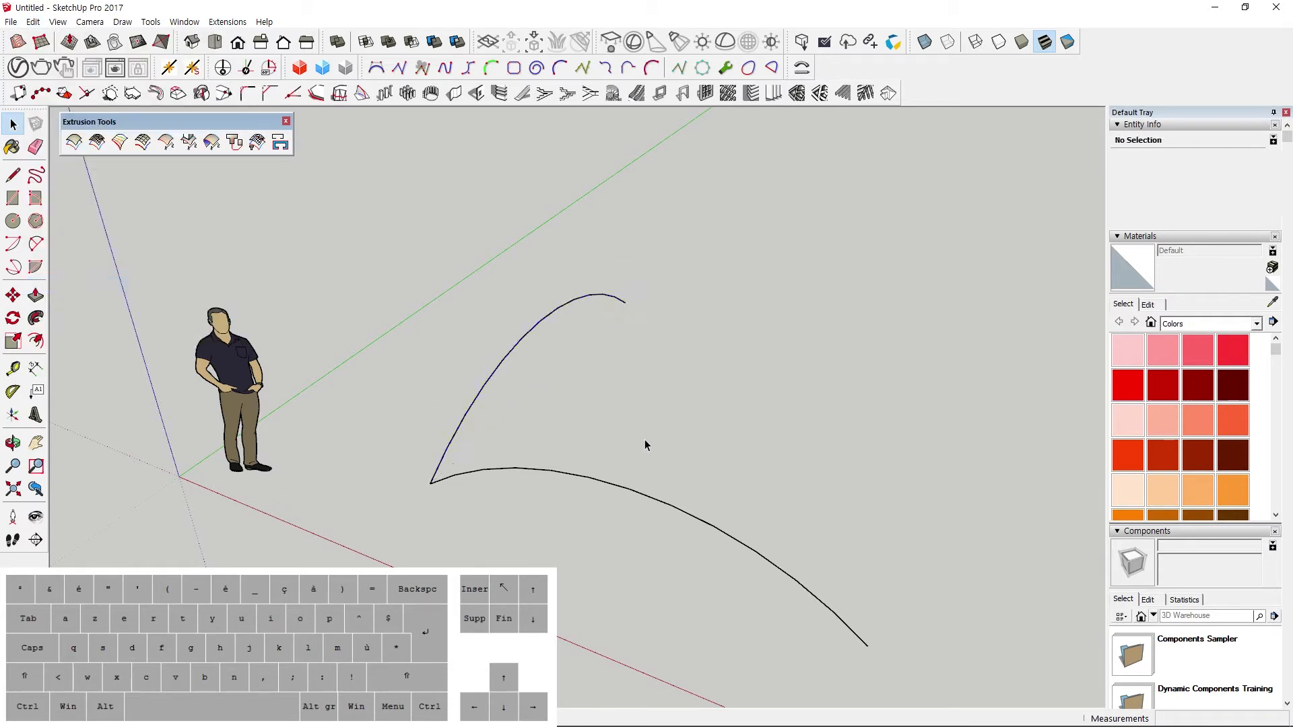
drag(527, 522, 527, 522)
Extrude the two grouped arcs by Edges, accepting face orientation, reversal, self-intersection, coplanar edge erasure, triangulation and erasing the original groups.
drag(654, 283, 386, 483)
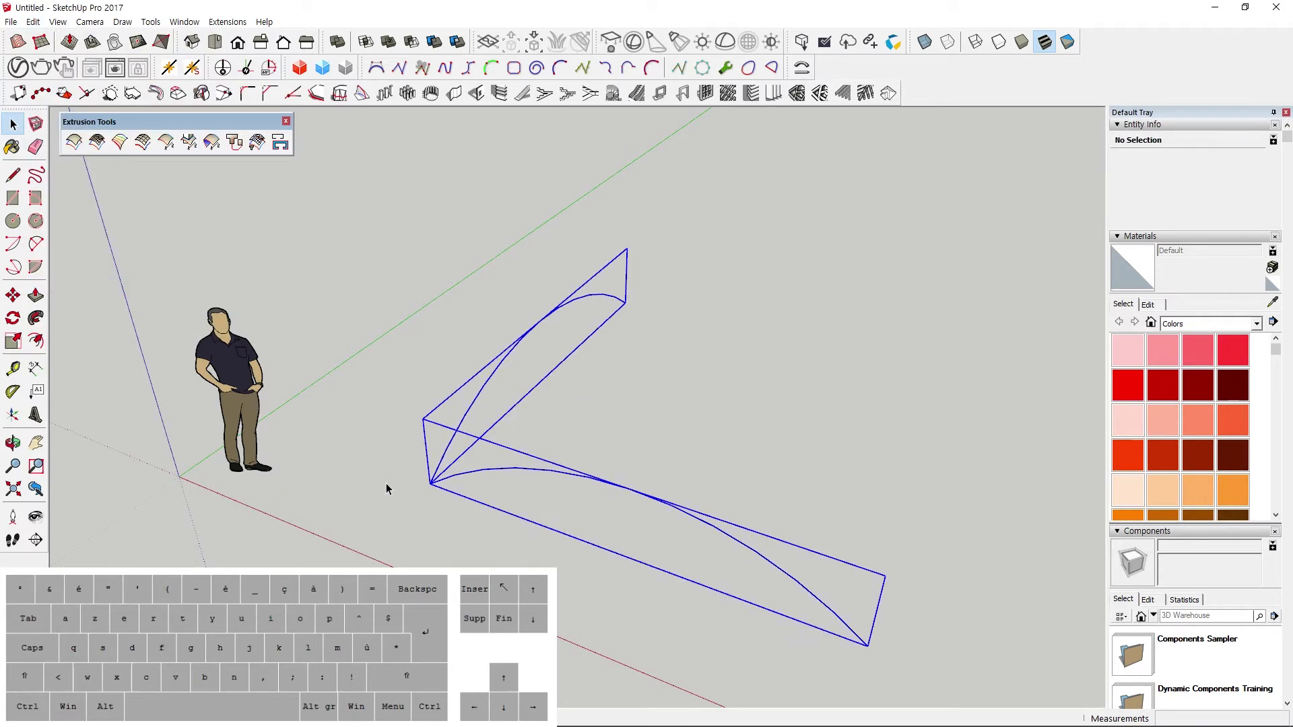
click(142, 143)
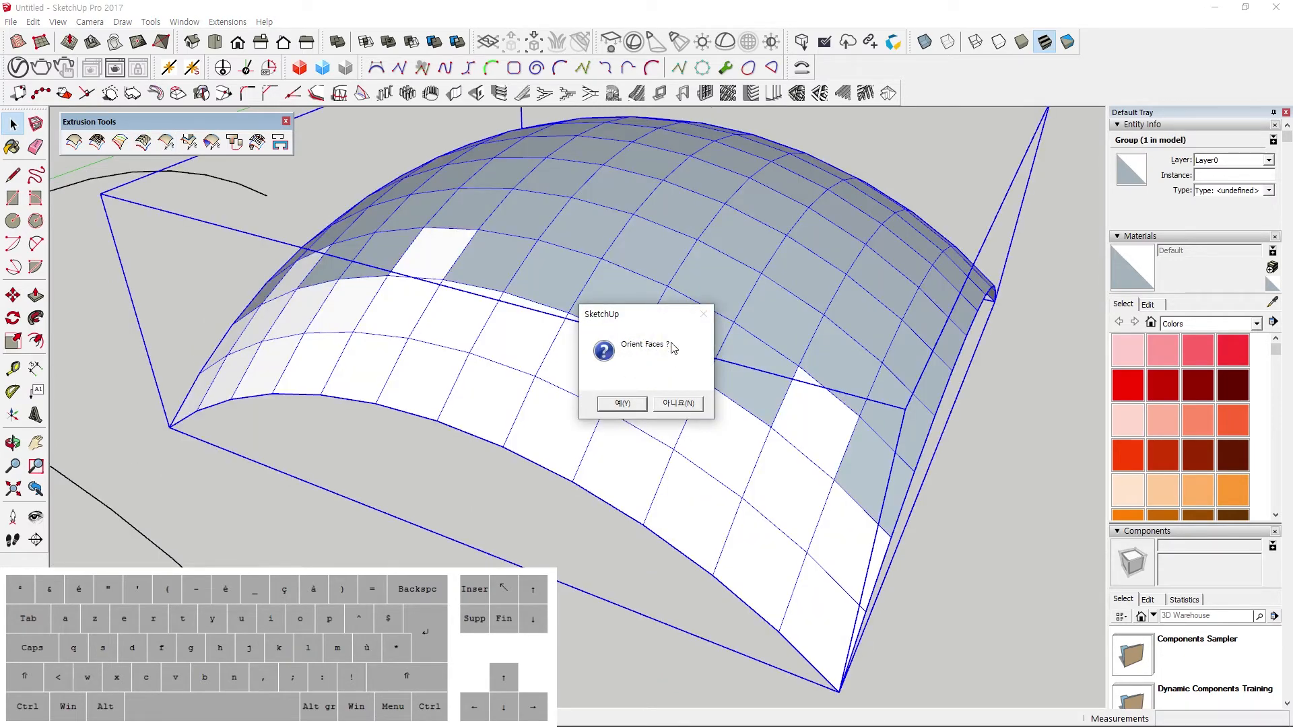
click(626, 403)
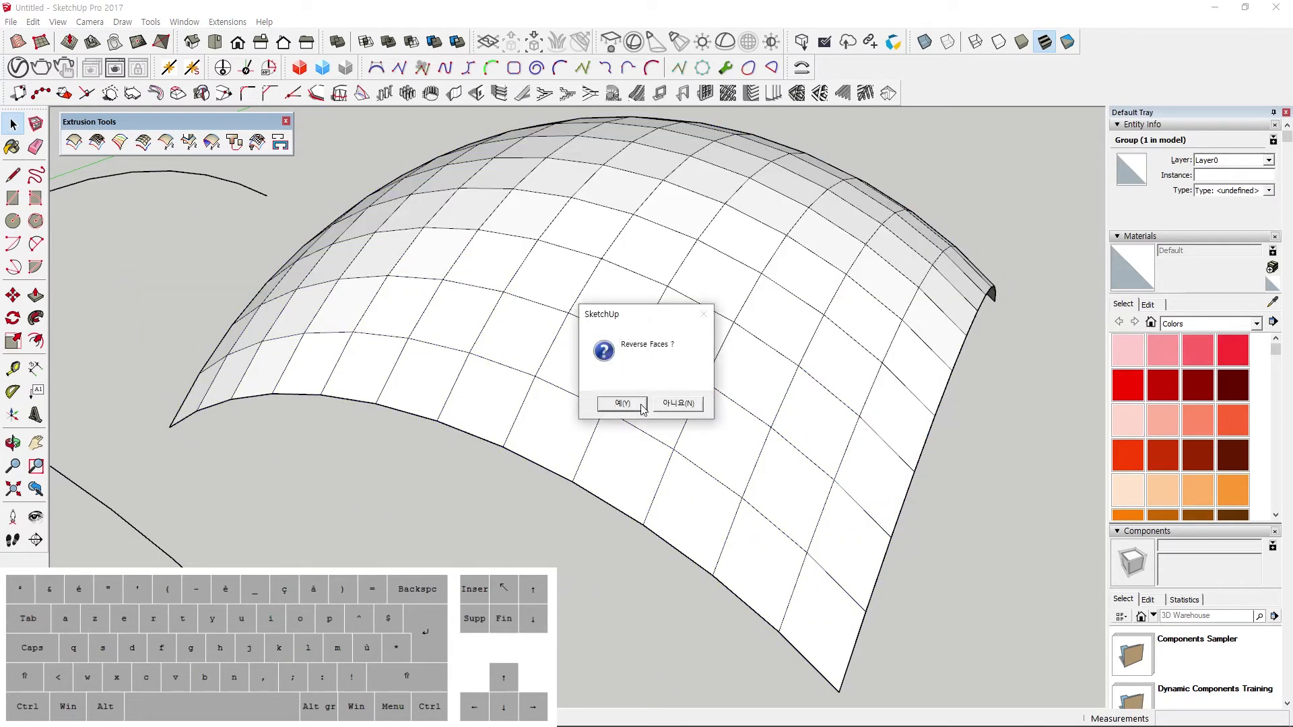
click(641, 406)
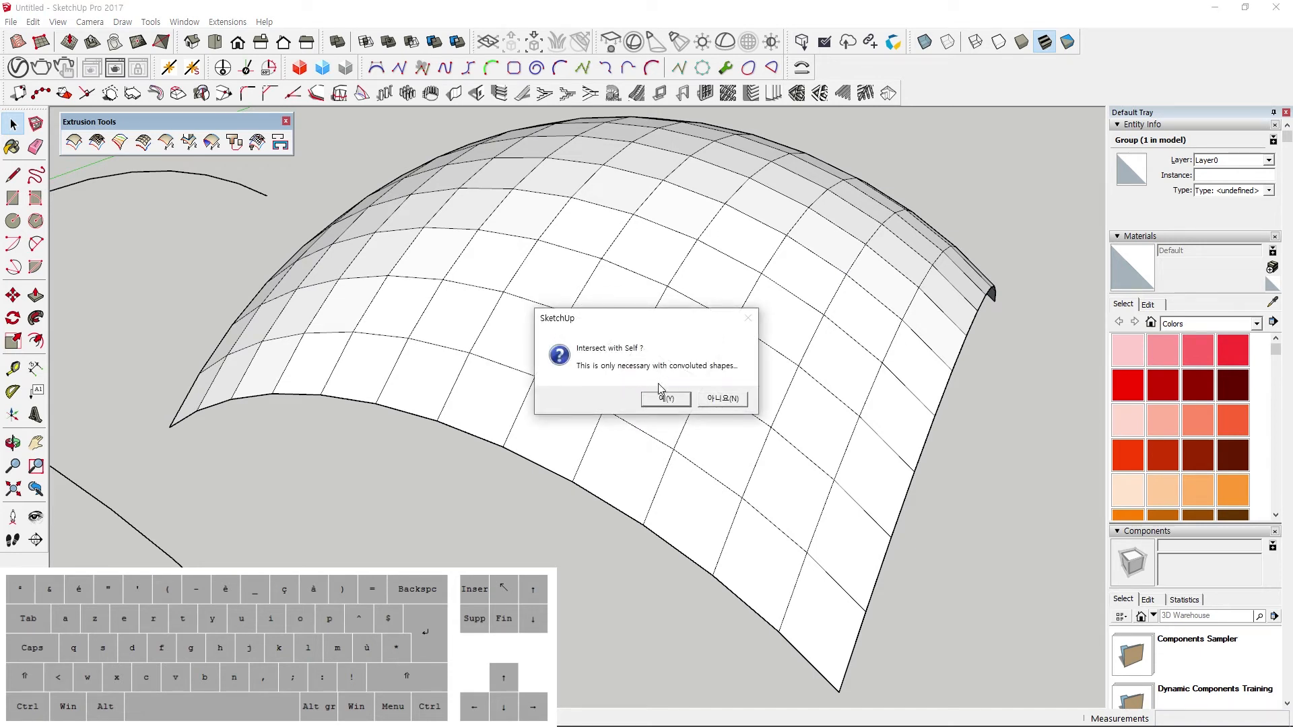
click(662, 400)
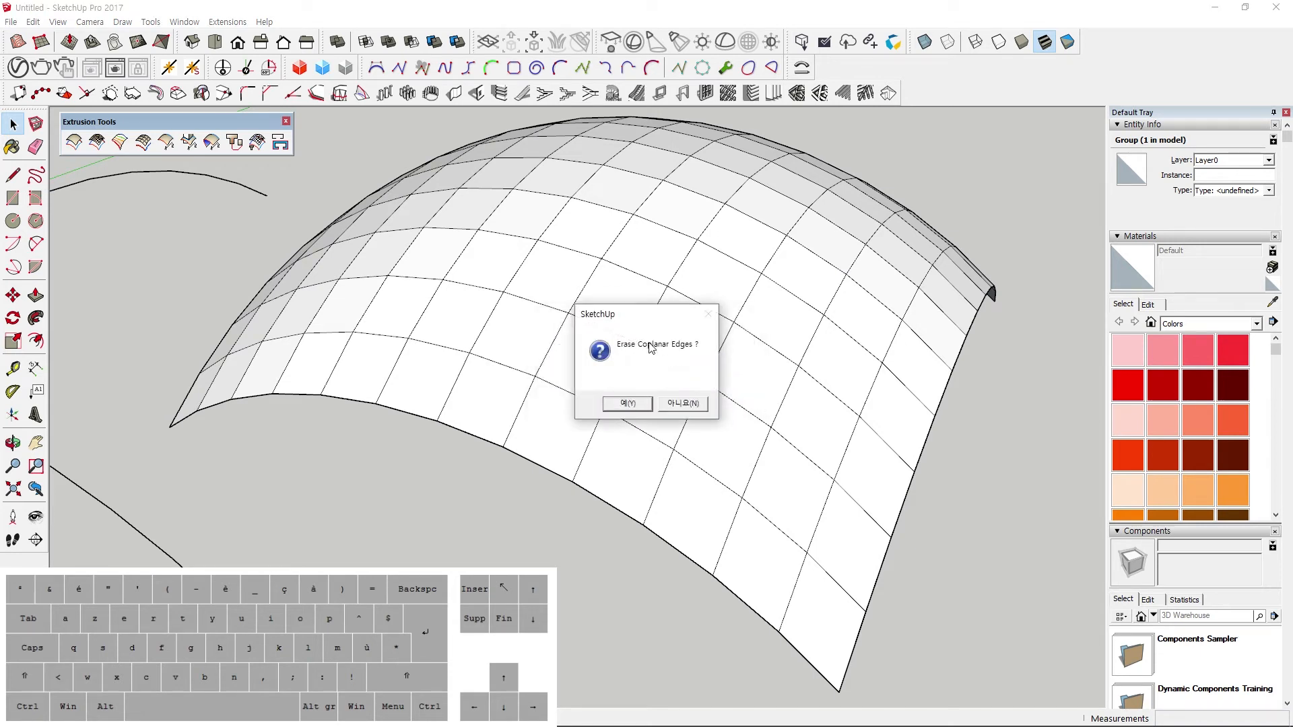
click(615, 400)
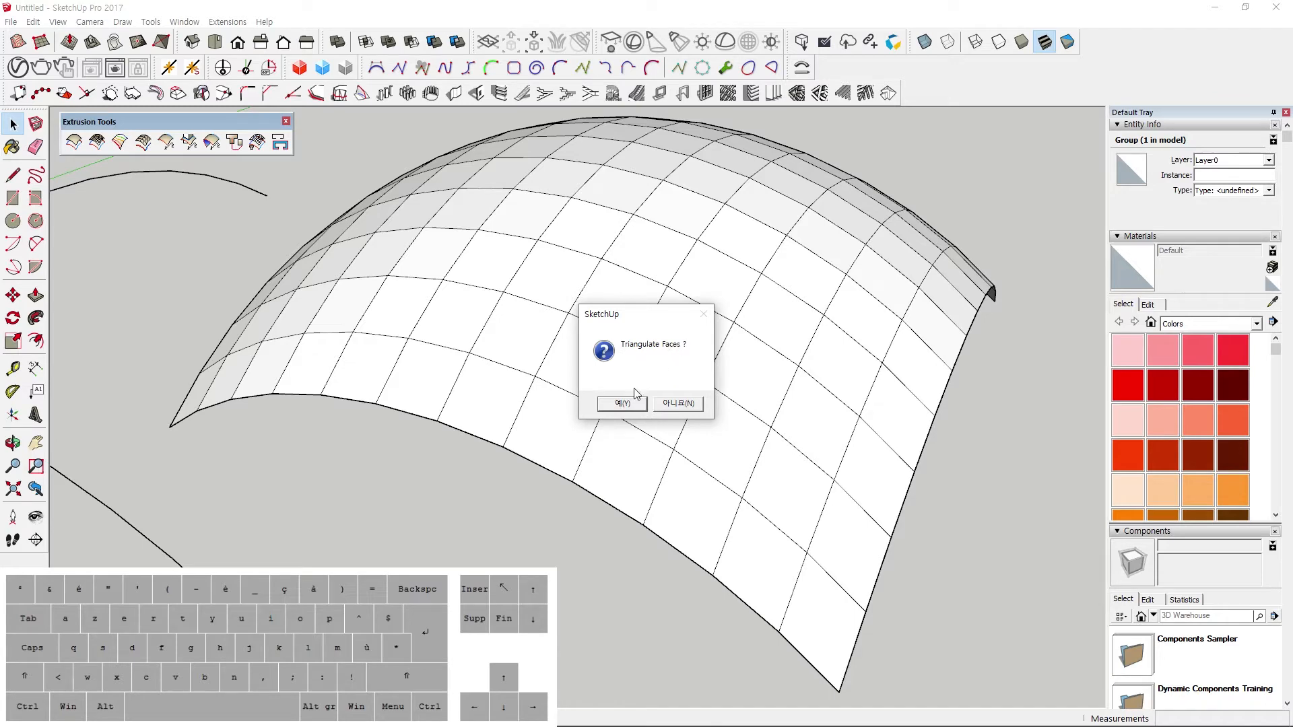
click(631, 405)
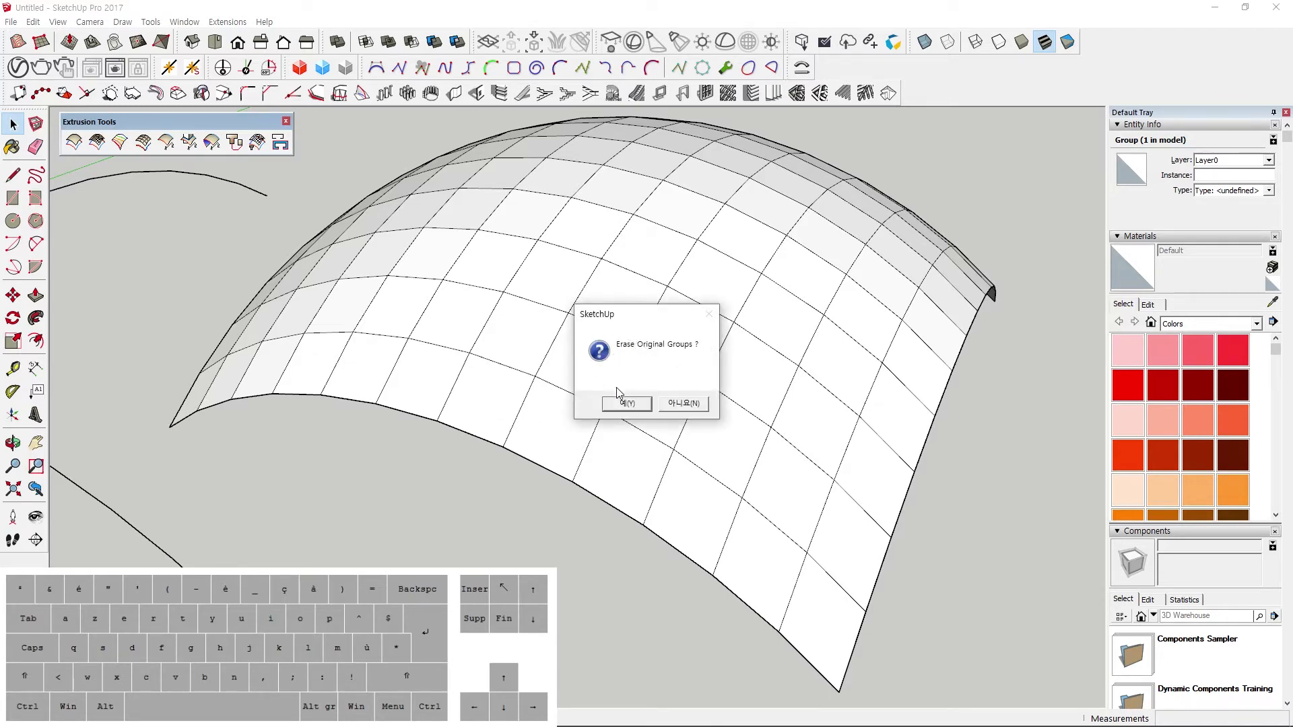
click(614, 405)
Move the triangulated curved surface closer to the origin.
mouse_move(664, 358)
middle_down()
mouse_move(526, 375)
mouse_move(494, 406)
mouse_move(718, 494)
mouse_move(814, 505)
mouse_move(653, 442)
middle_up()
scroll(512, 384, down, 4)
drag(470, 246, 876, 519)
mouse_move(871, 532)
middle_down()
mouse_move(730, 514)
mouse_move(857, 540)
middle_up()
key(m)
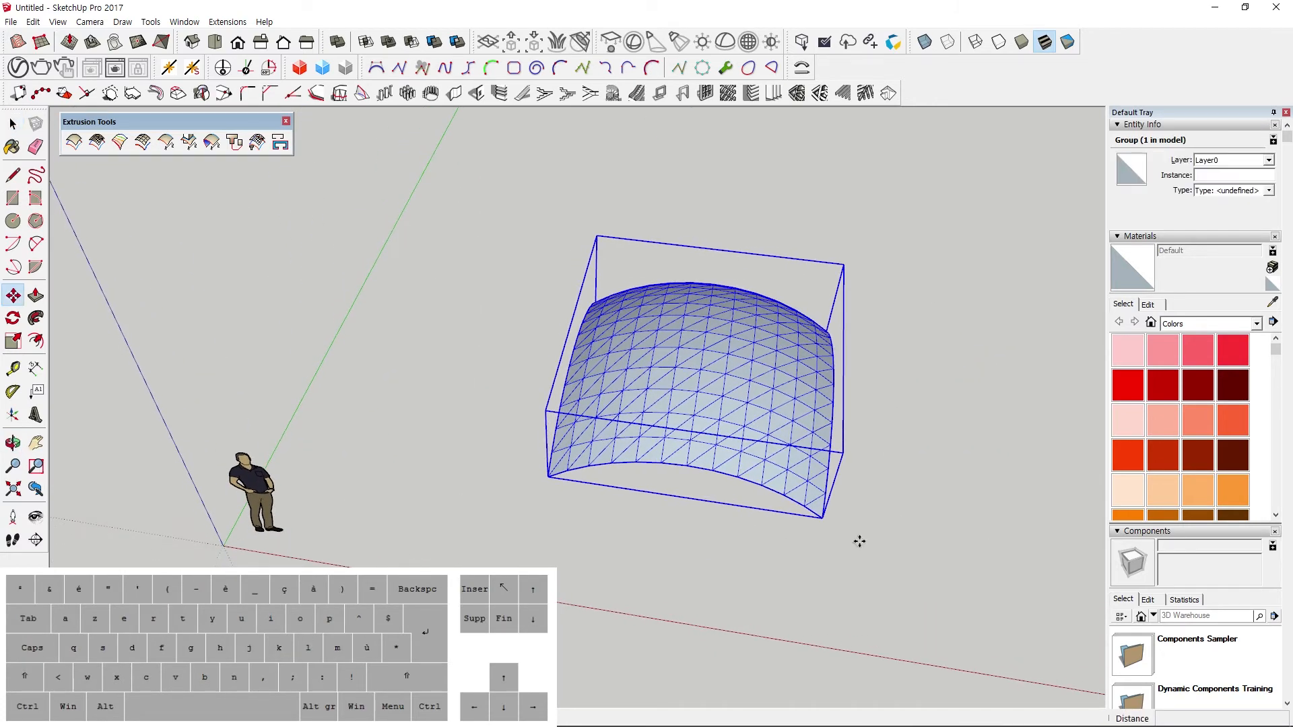
click(857, 539)
click(681, 588)
middle_drag(646, 574, 468, 512)
shift+middle_drag(469, 512, 494, 544)
scroll(489, 541, up, 2)
scroll(493, 547, up, 1)
Undo the surface's move and its extrusion, and select each grouped arc in turn.
key(ctrl+z)
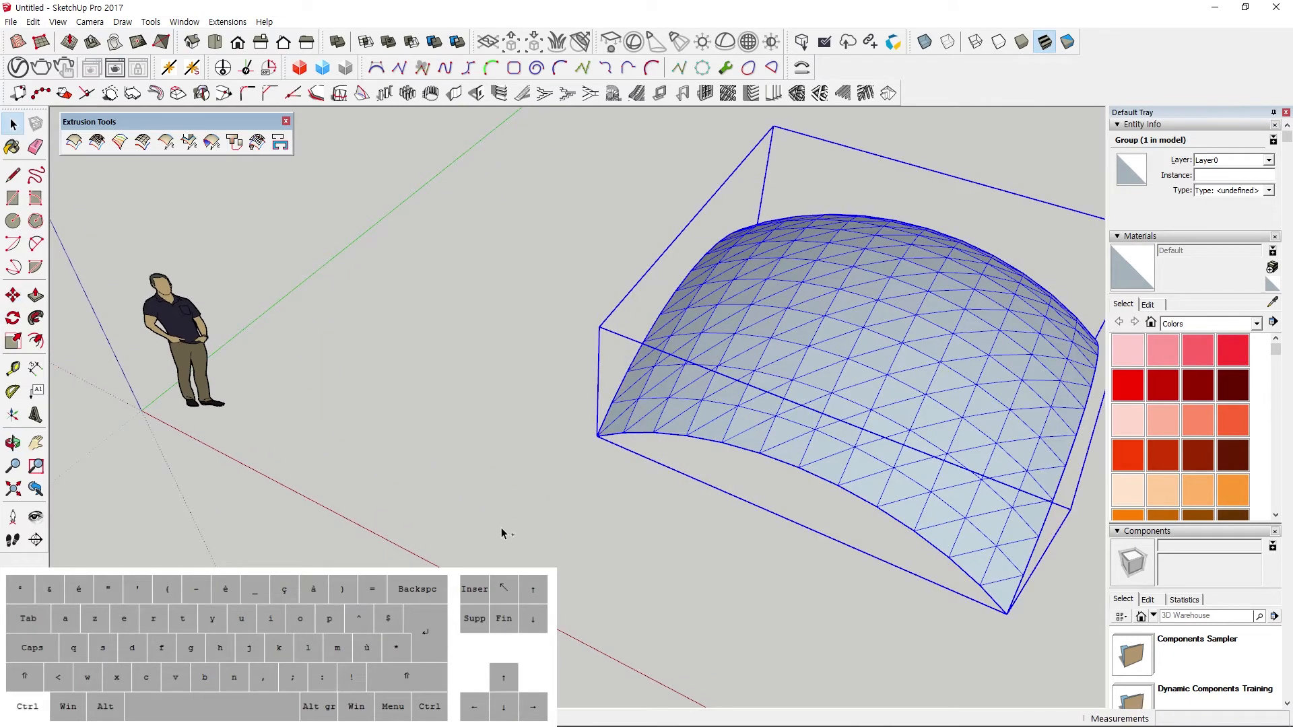
key(ctrl+z)
click(501, 437)
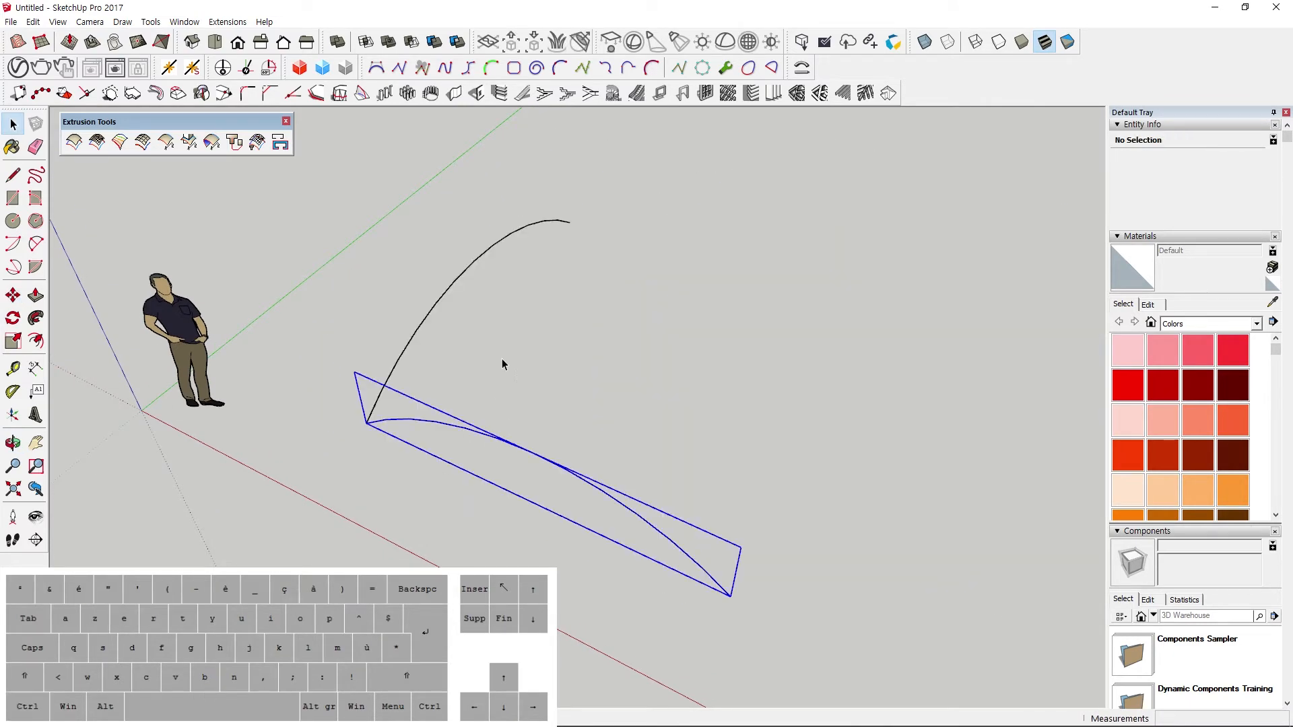
click(439, 303)
middle_drag(440, 311, 497, 329)
shift+middle_drag(496, 329, 502, 369)
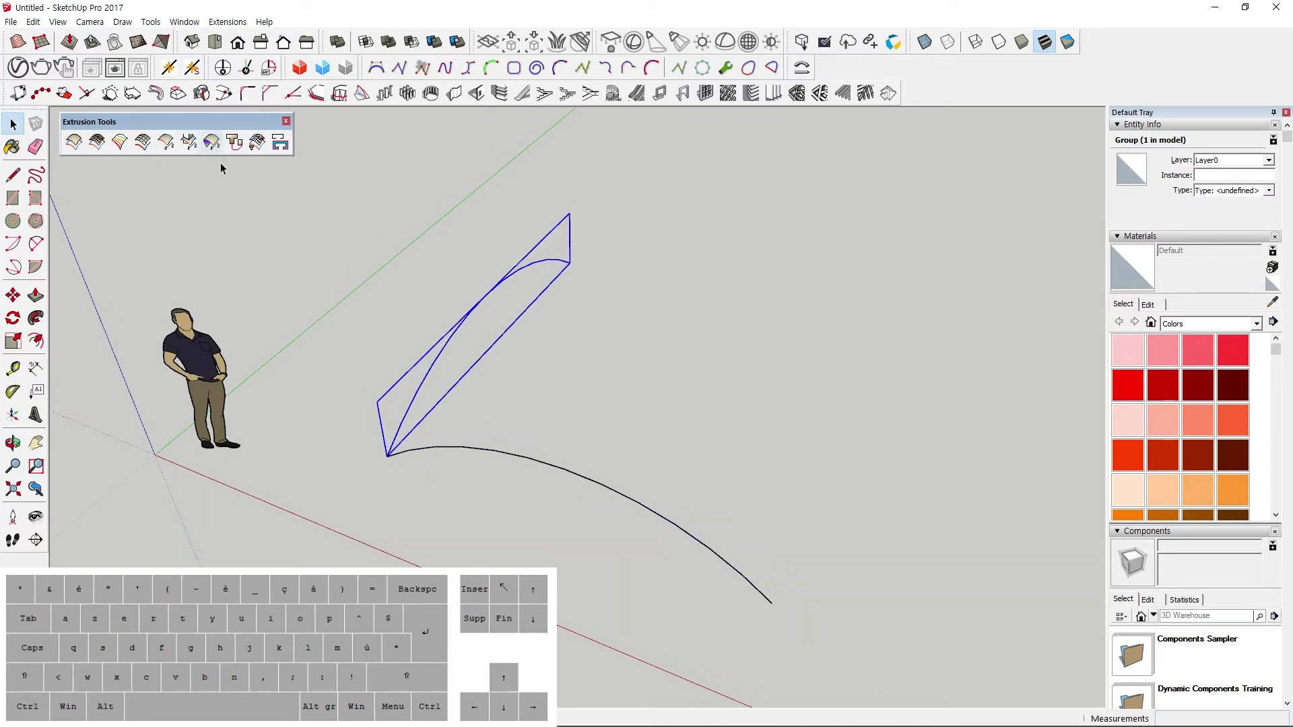
Extrude the two grouped arcs by Edges, accepting face orientation and reversal but declining self-intersection, coplanar edge erasure, triangulation and erasing the original groups.
drag(388, 327, 383, 319)
click(166, 142)
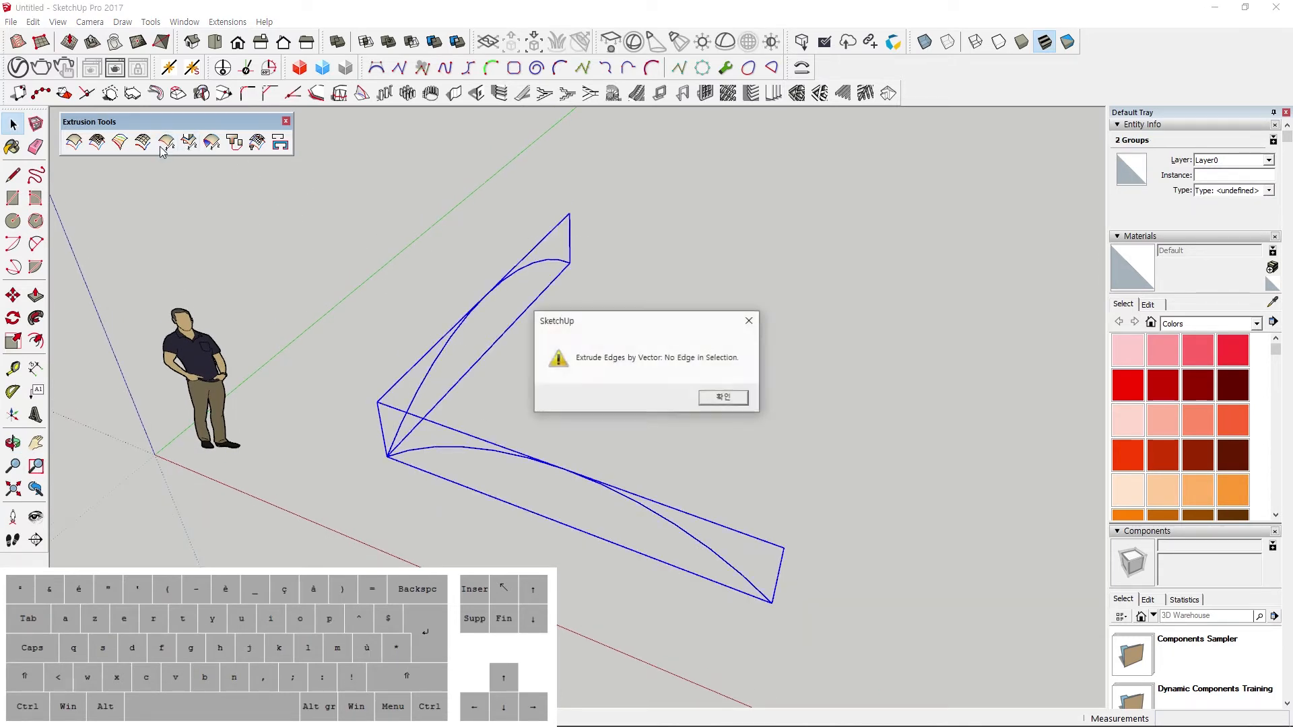
click(723, 398)
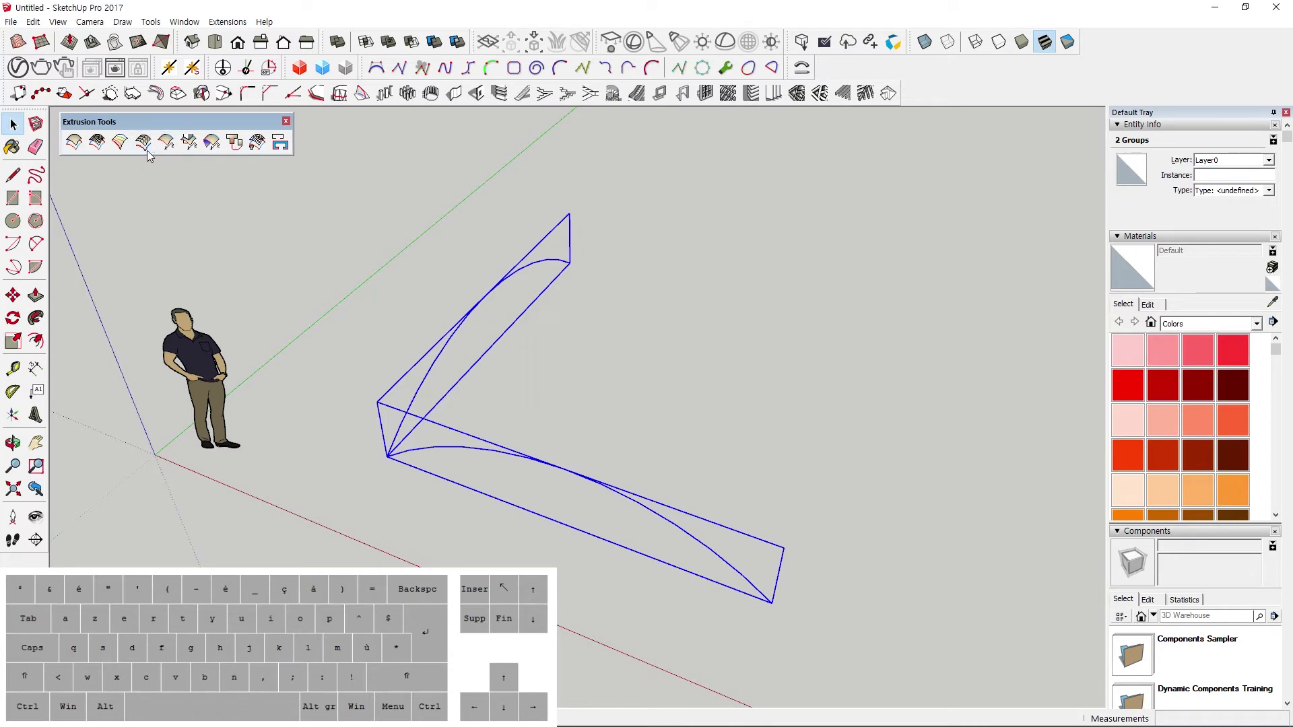
click(144, 143)
click(625, 403)
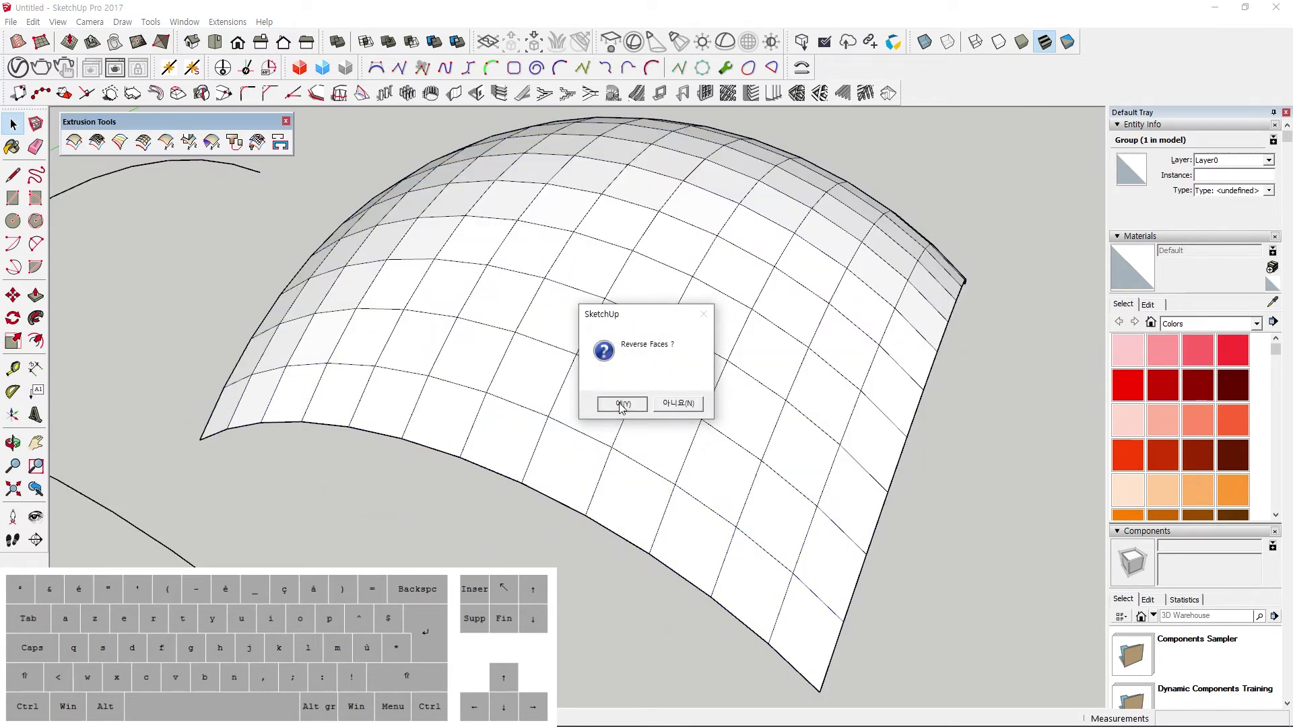
click(622, 405)
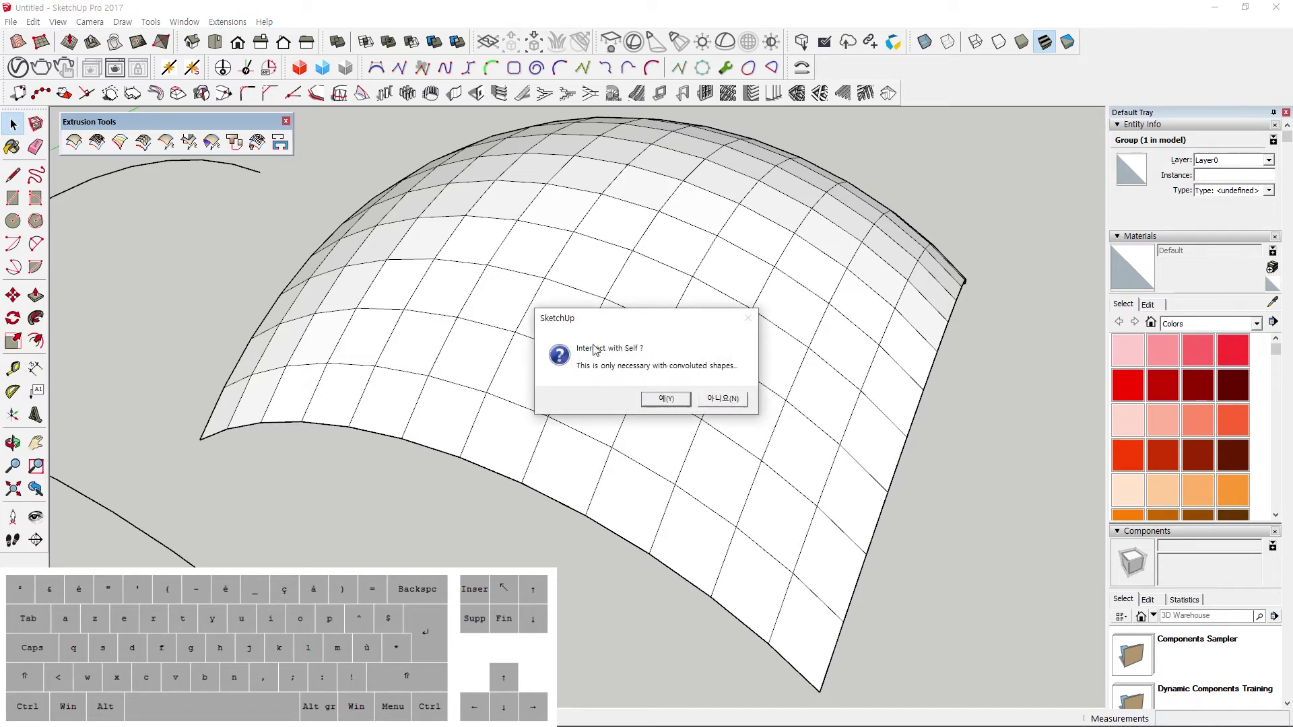
click(717, 400)
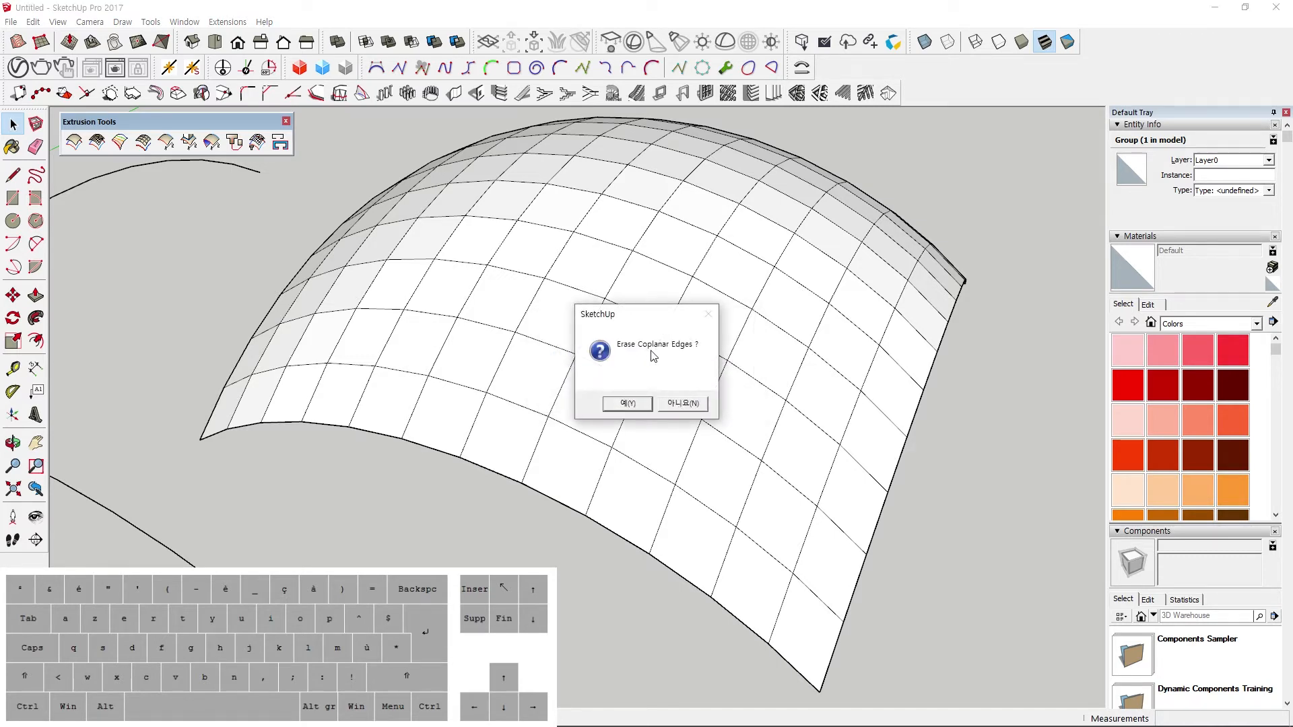
click(681, 403)
click(679, 402)
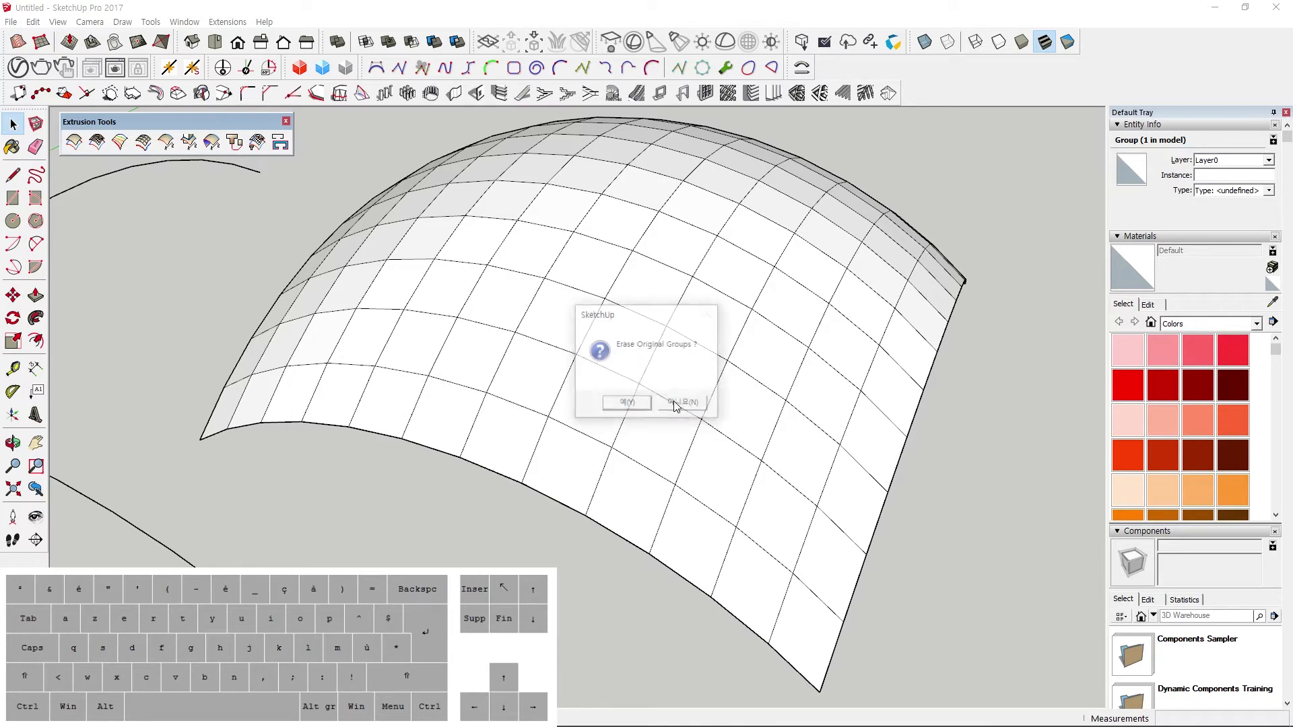
click(689, 403)
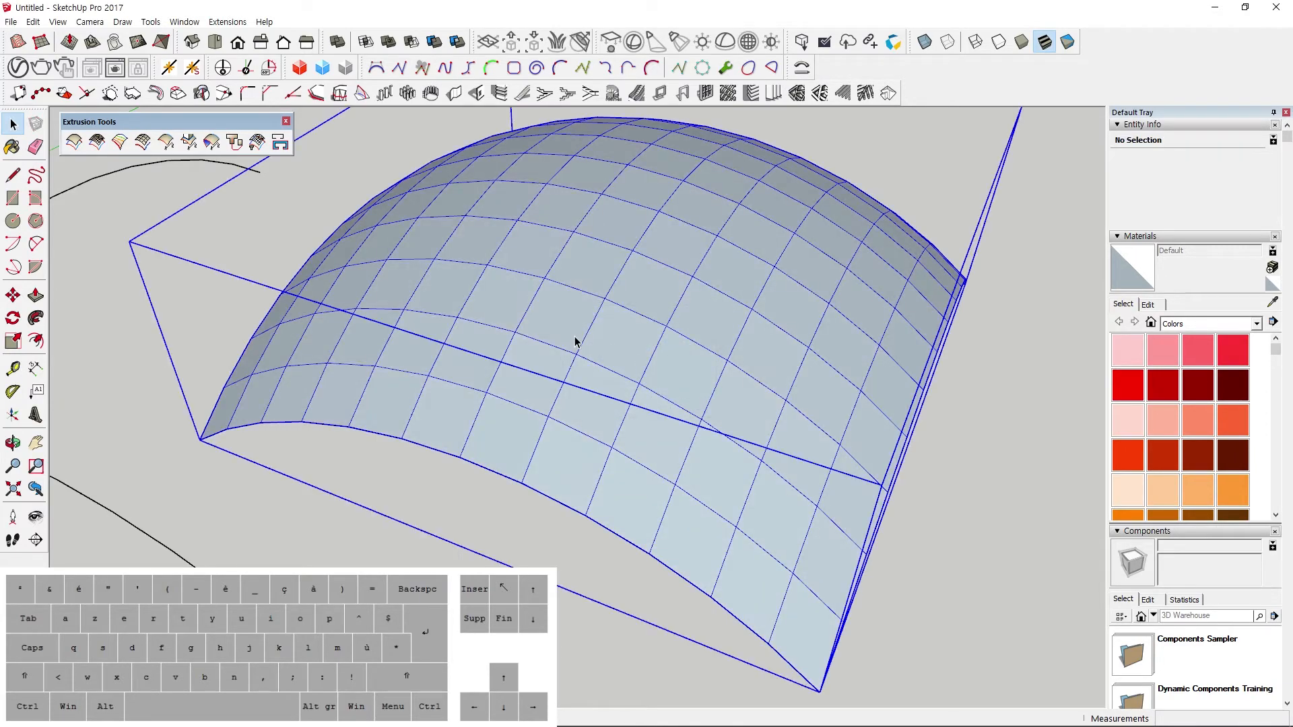
Examine the gridded curved surface beside the two original arcs from several angles.
scroll(572, 341, down, 5)
middle_drag(369, 440, 307, 83)
middle_drag(771, 417, 935, 481)
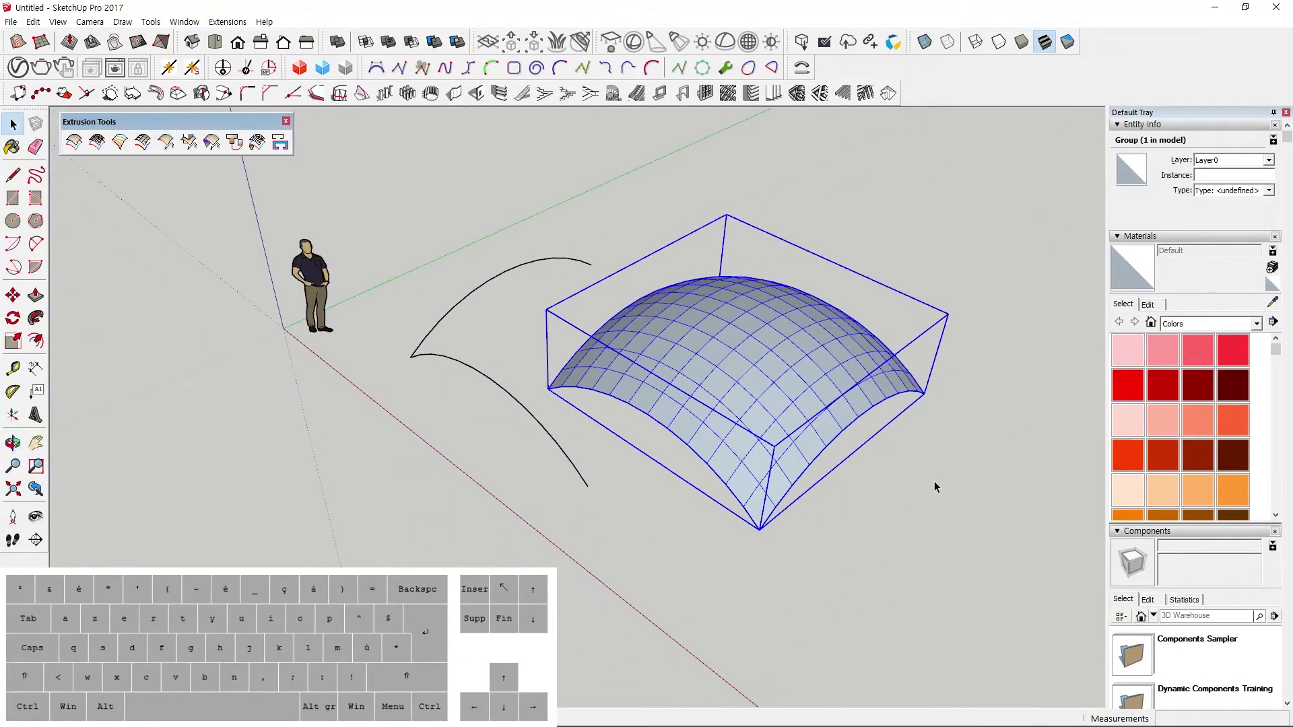
click(935, 481)
middle_drag(713, 480, 761, 407)
shift+middle_drag(761, 408, 717, 497)
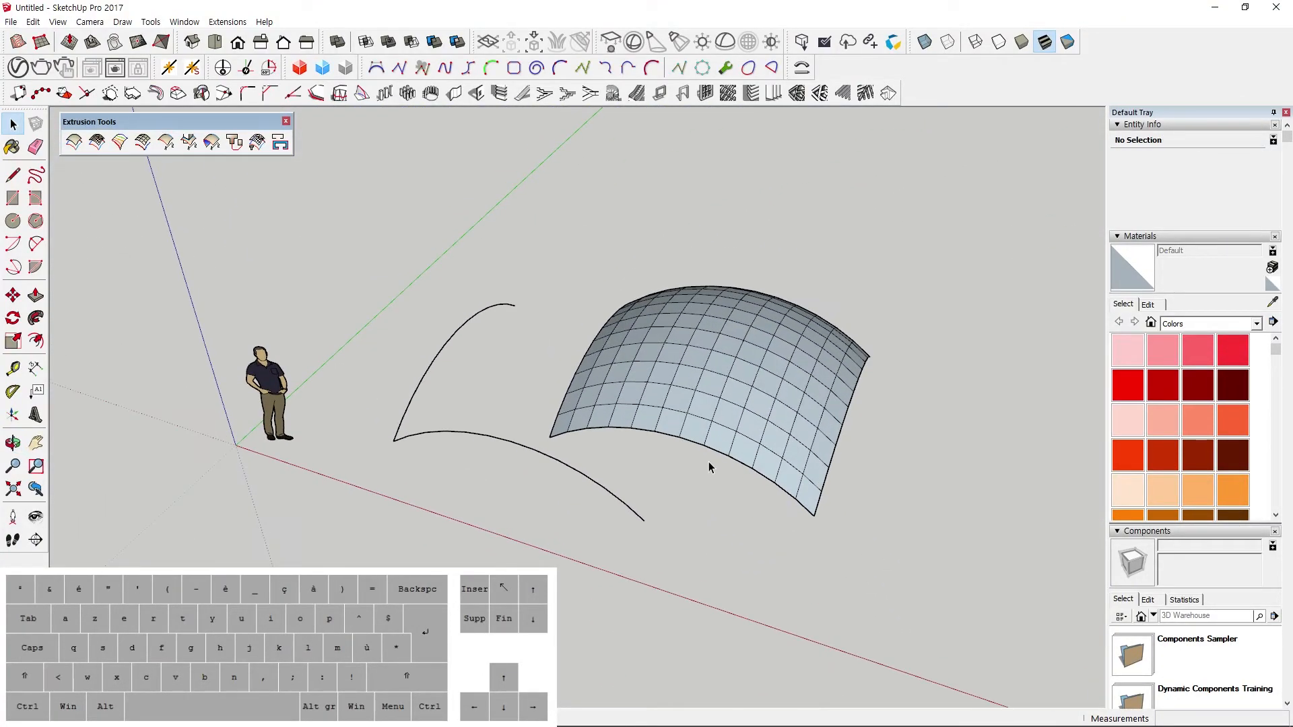
click(384, 605)
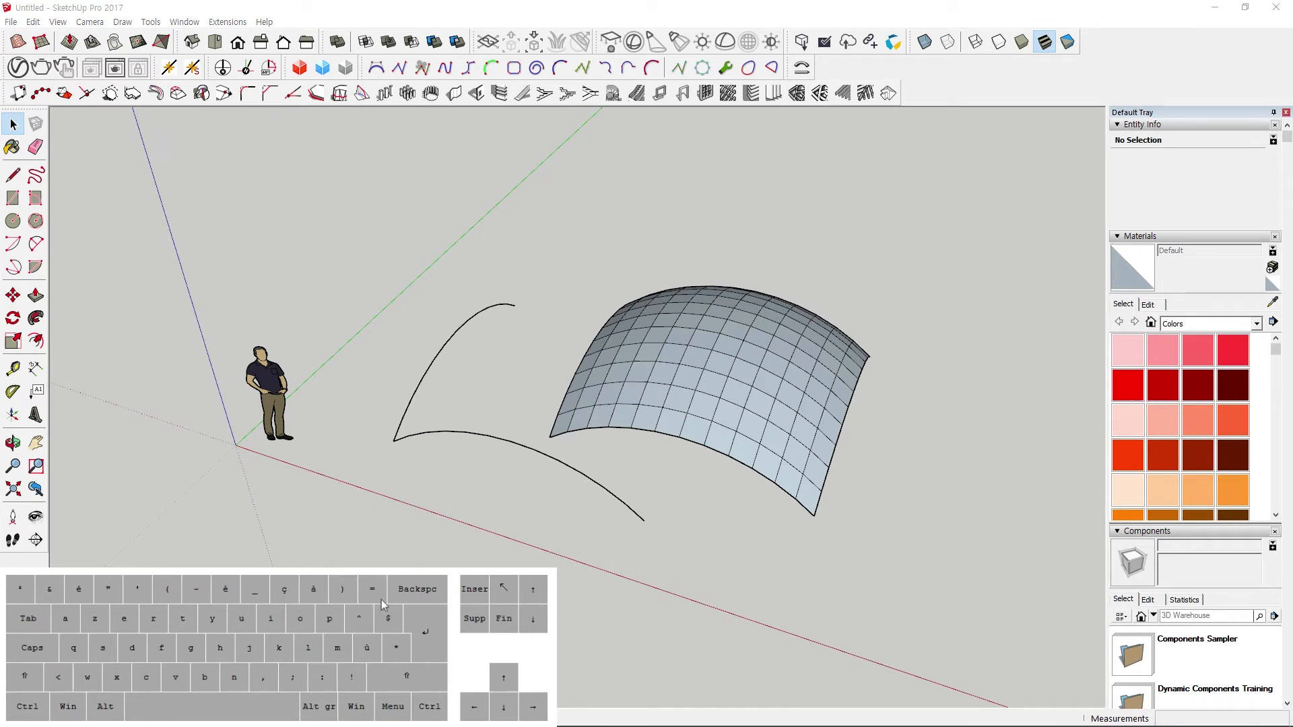
middle_drag(729, 409, 822, 371)
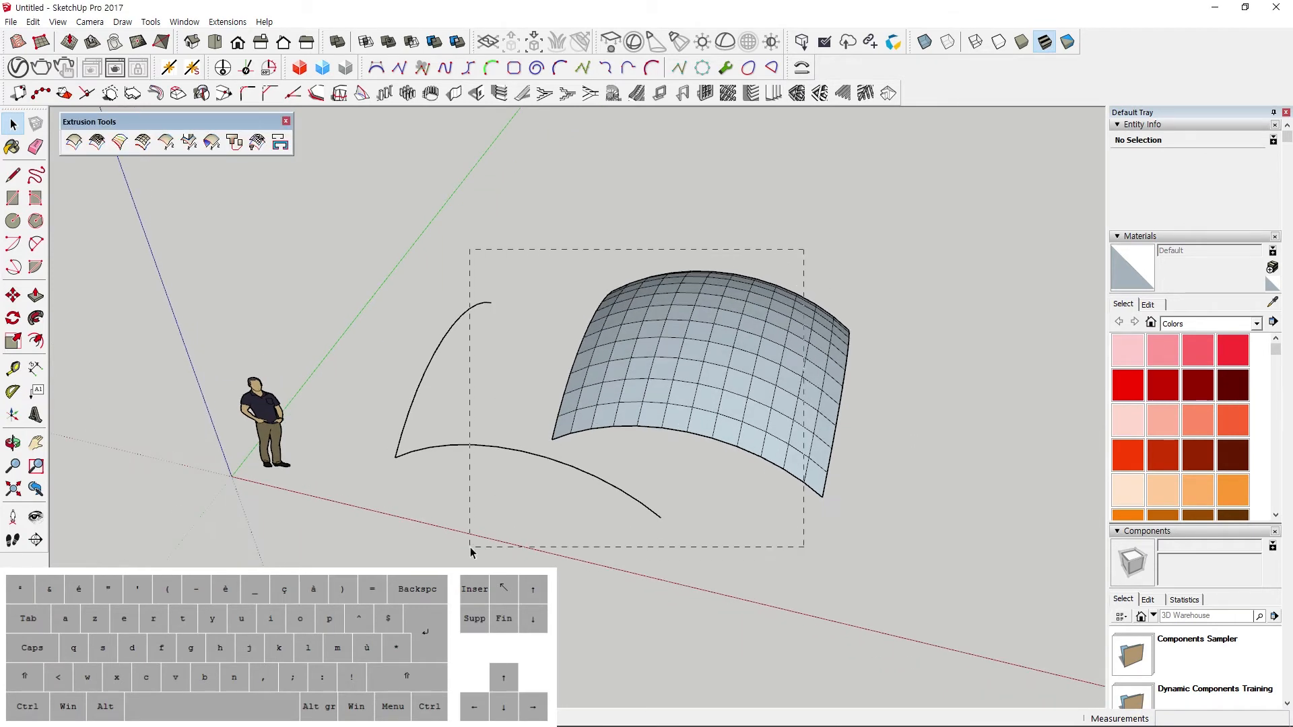
drag(471, 552, 472, 551)
key(Delete)
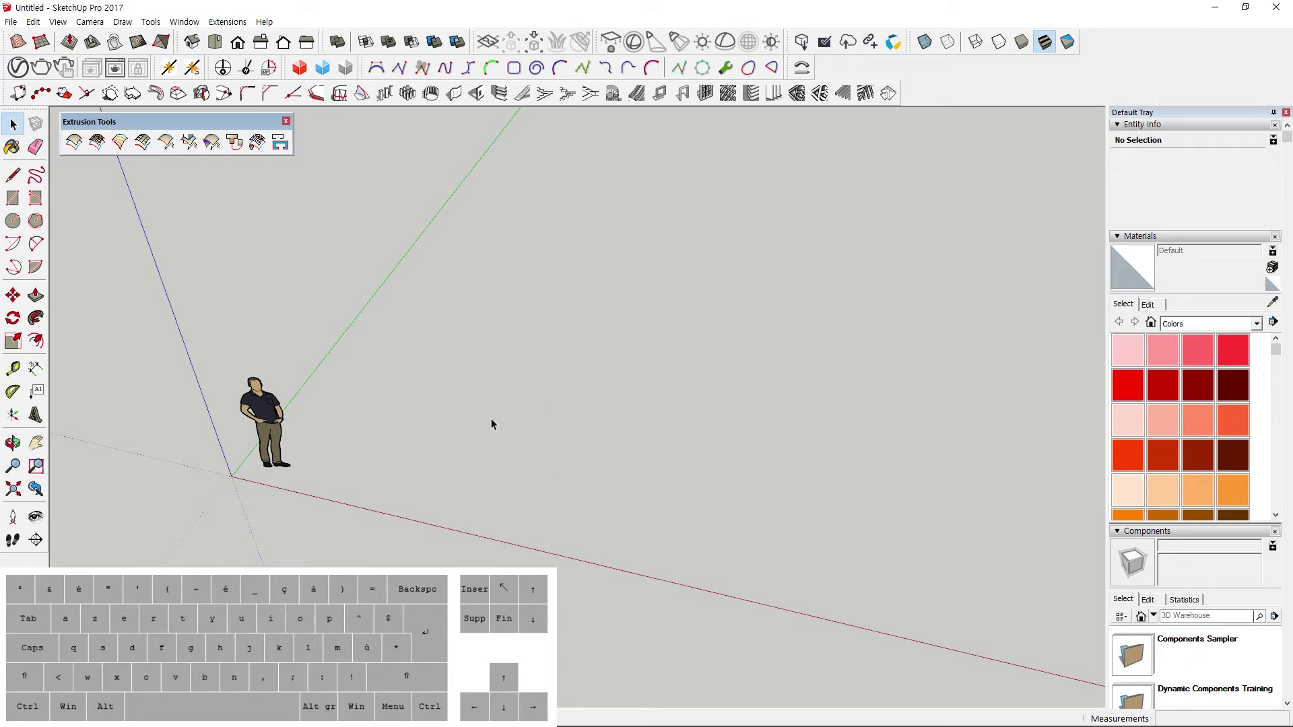
key(ctrl+z)
Delete the gridded surface and the front arc, and explode the remaining arc's group.
drag(899, 562, 625, 397)
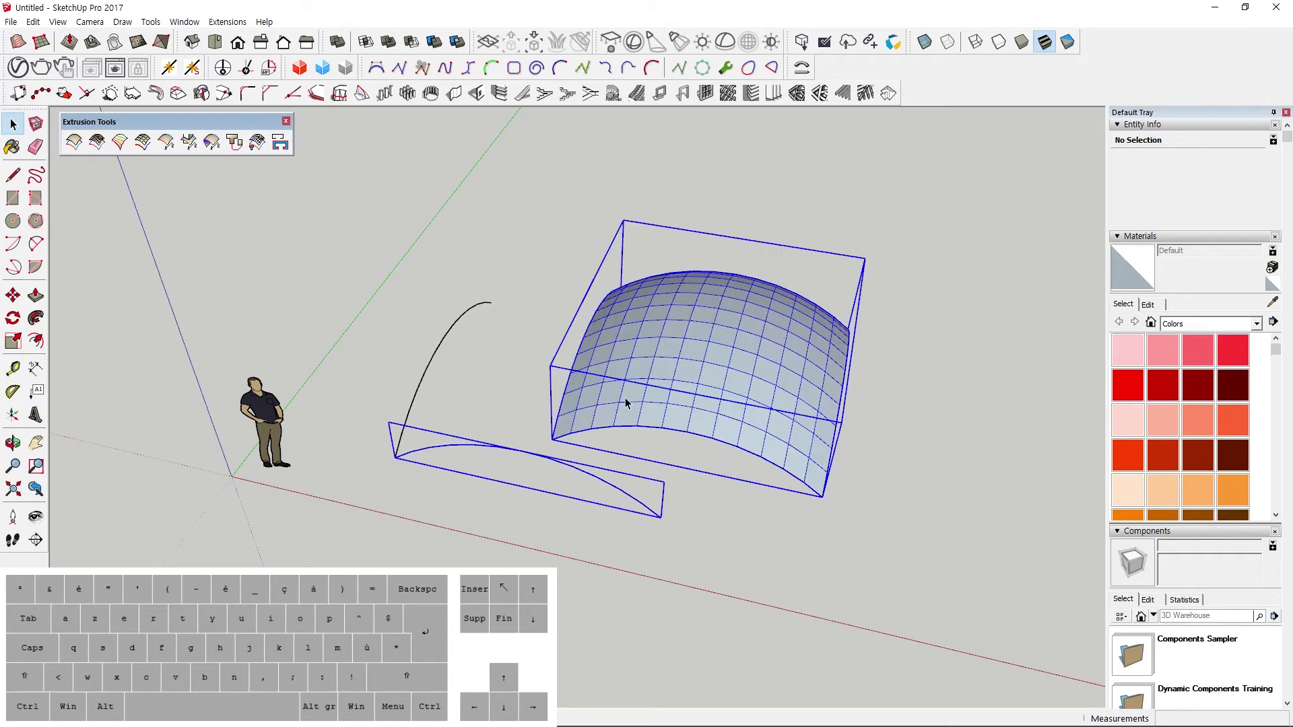
key(ctrl+z)
click(430, 357)
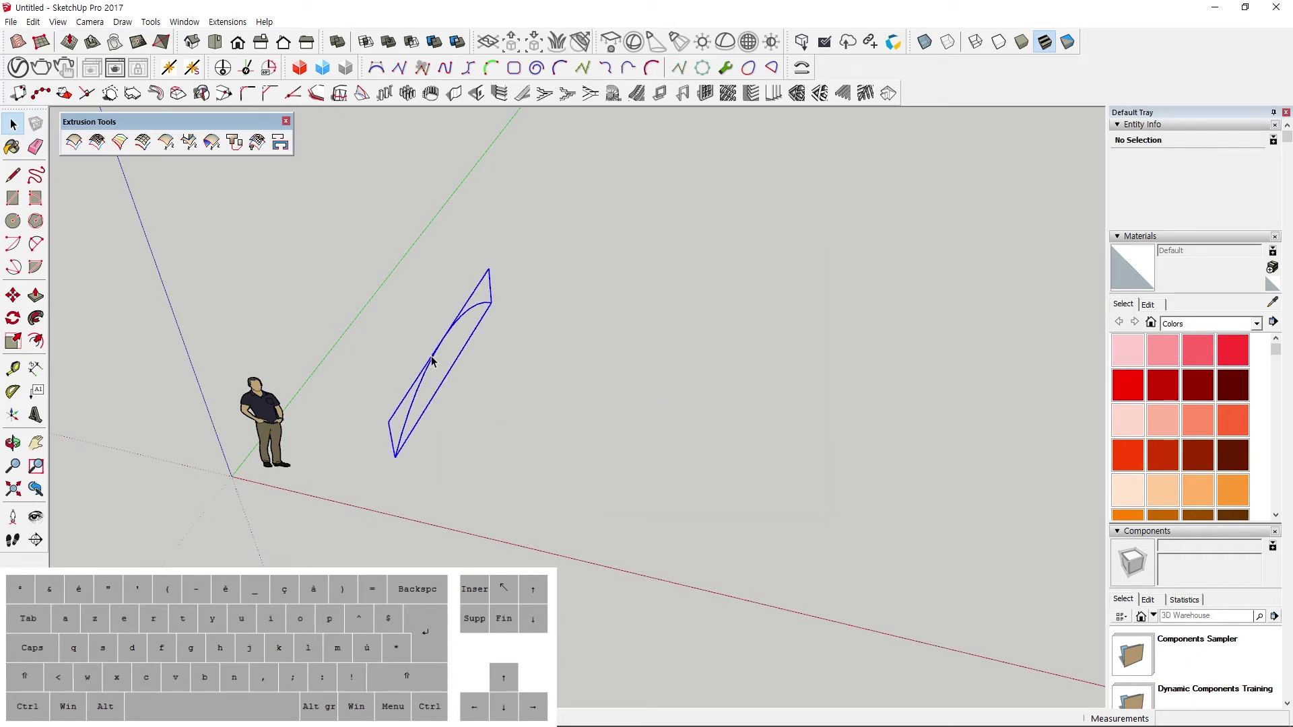
right_click(431, 356)
click(479, 440)
click(482, 439)
mouse_move(479, 437)
middle_down()
mouse_move(398, 410)
mouse_move(480, 412)
middle_up()
scroll(483, 410, up, 3)
scroll(483, 415, down, 2)
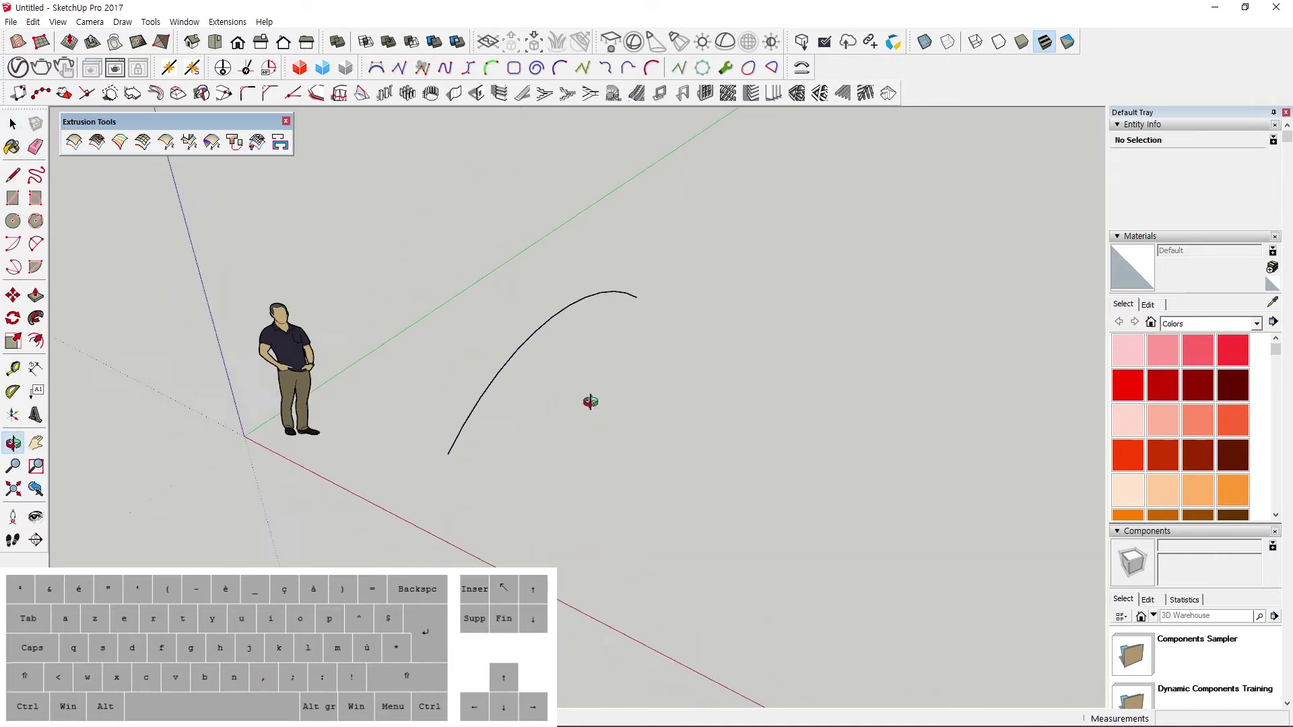
click(167, 148)
click(447, 454)
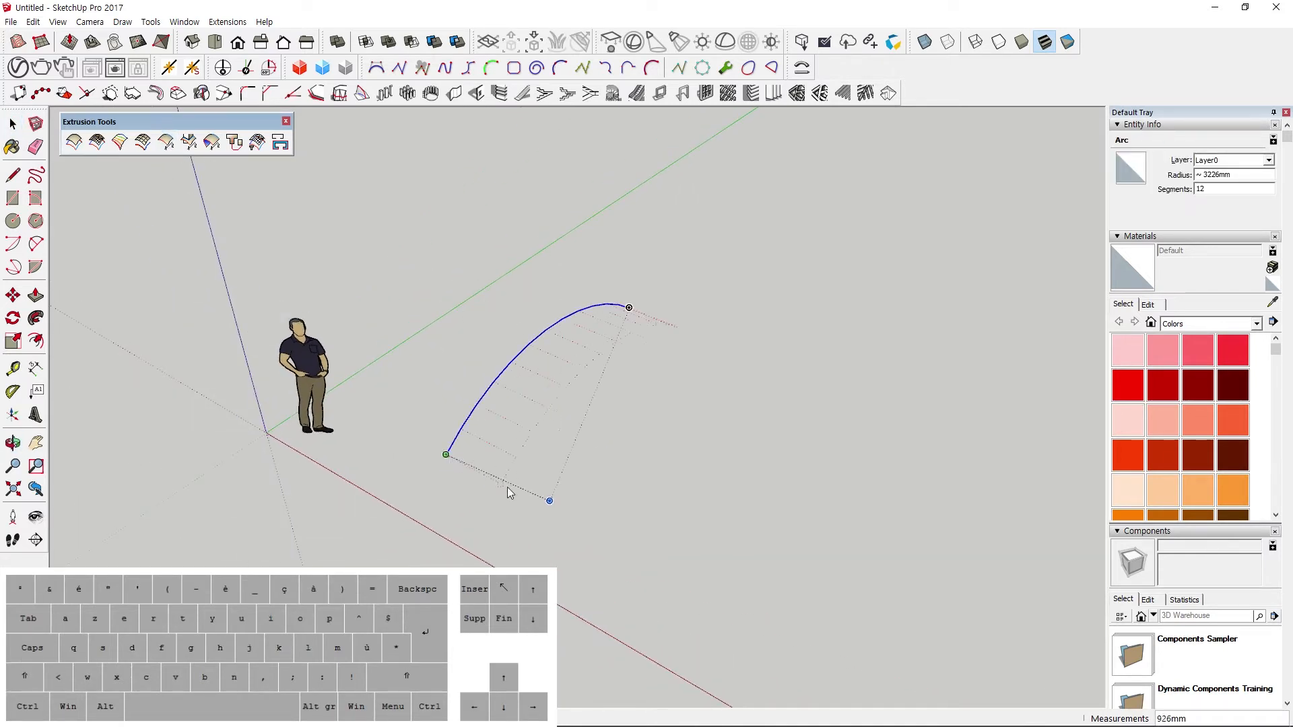
scroll(603, 525, down, 2)
key(space)
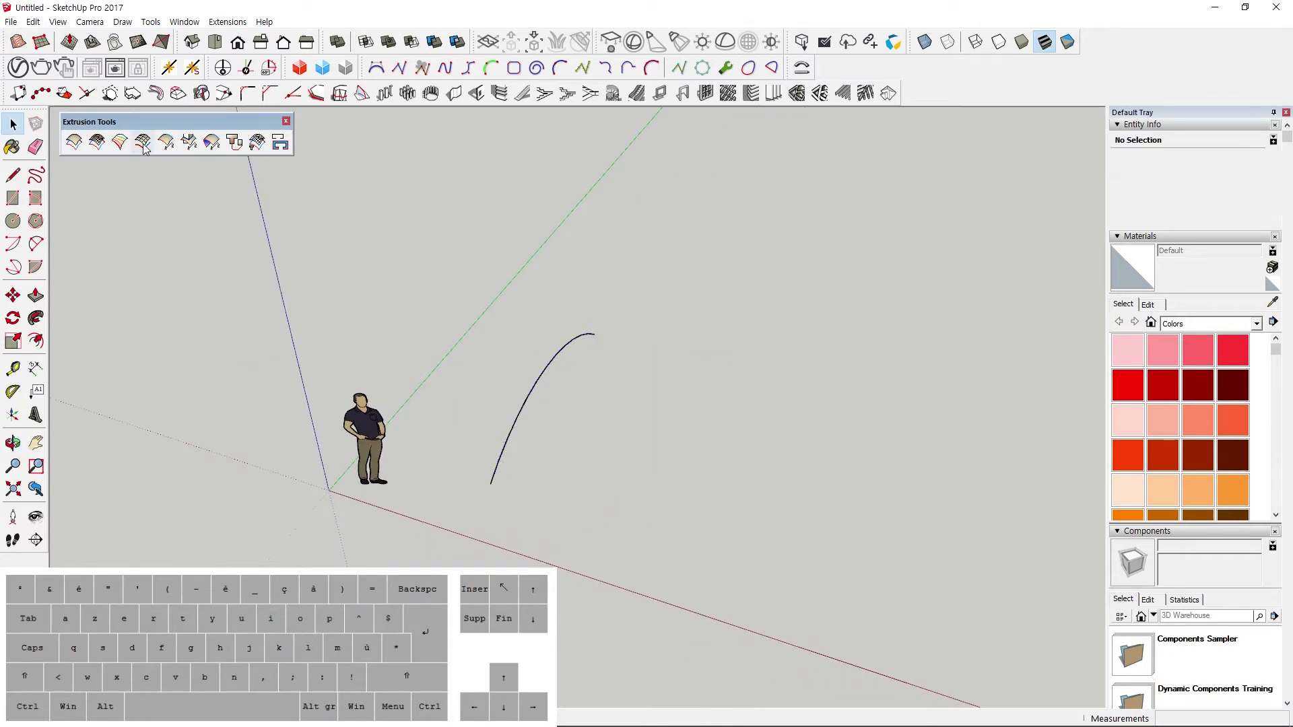
click(167, 145)
click(724, 398)
Extrude the arc by Vector about 5801 mm from its lower endpoint, declining face reversal, and undo the extrusion.
click(545, 362)
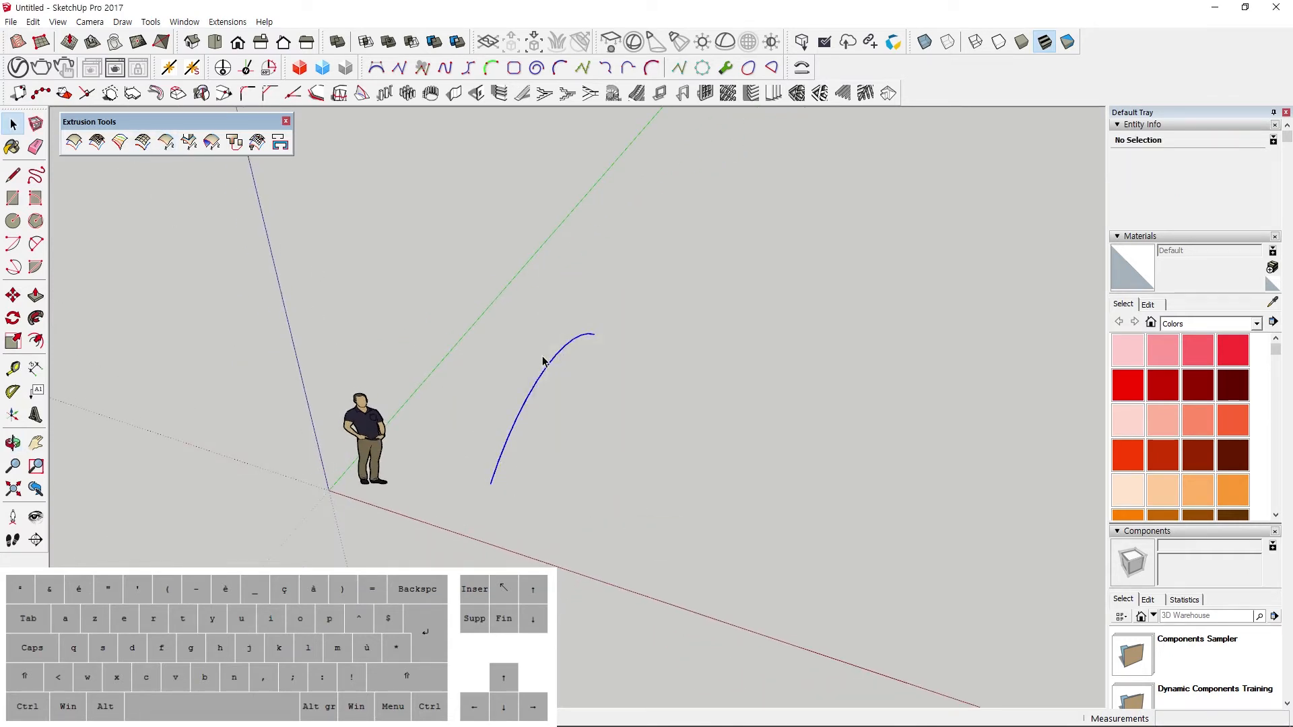
middle_drag(613, 448, 551, 387)
click(551, 387)
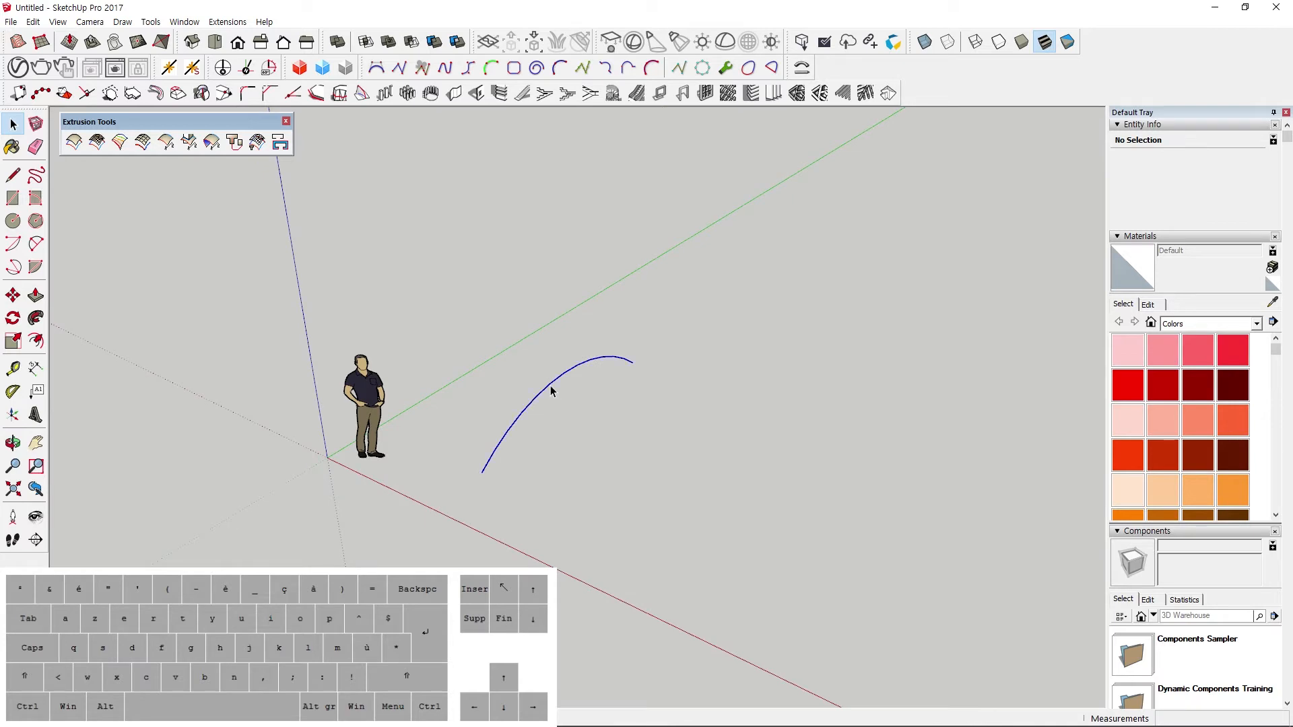
click(165, 143)
click(487, 463)
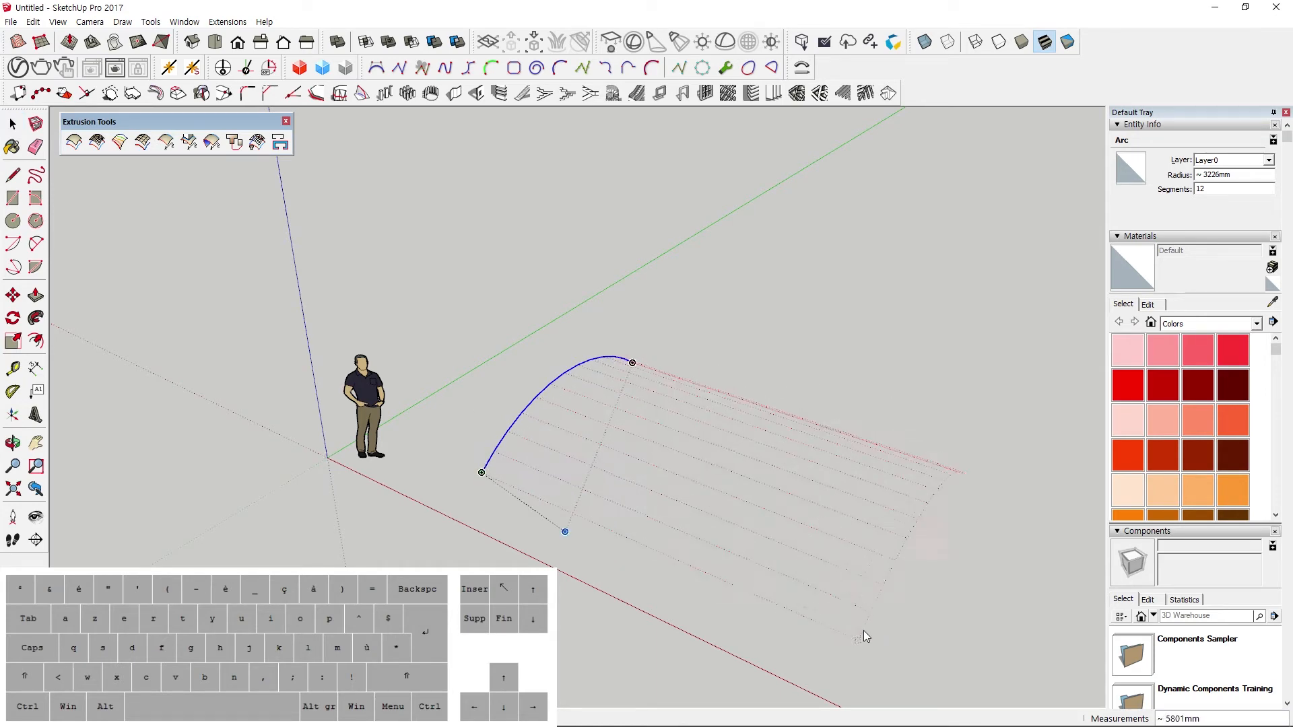
click(863, 638)
middle_drag(539, 530, 609, 531)
key(ctrl+z)
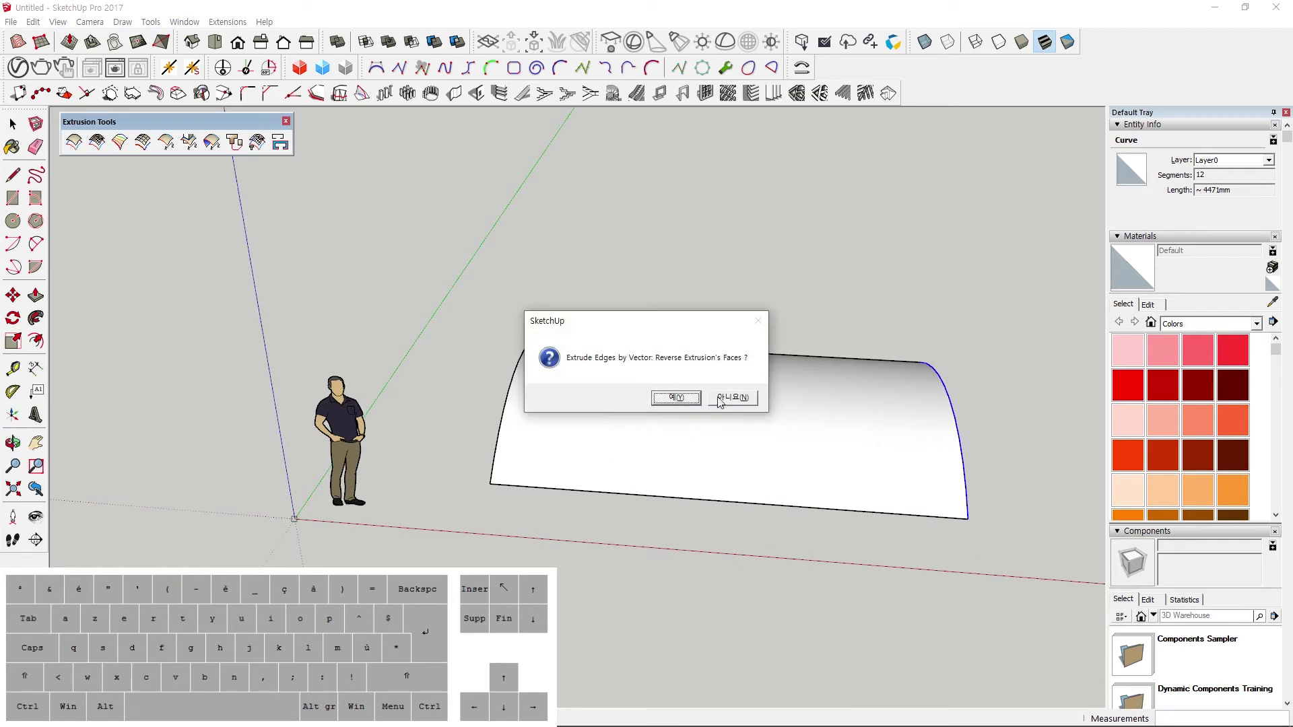
click(723, 398)
click(723, 397)
middle_drag(724, 398, 419, 417)
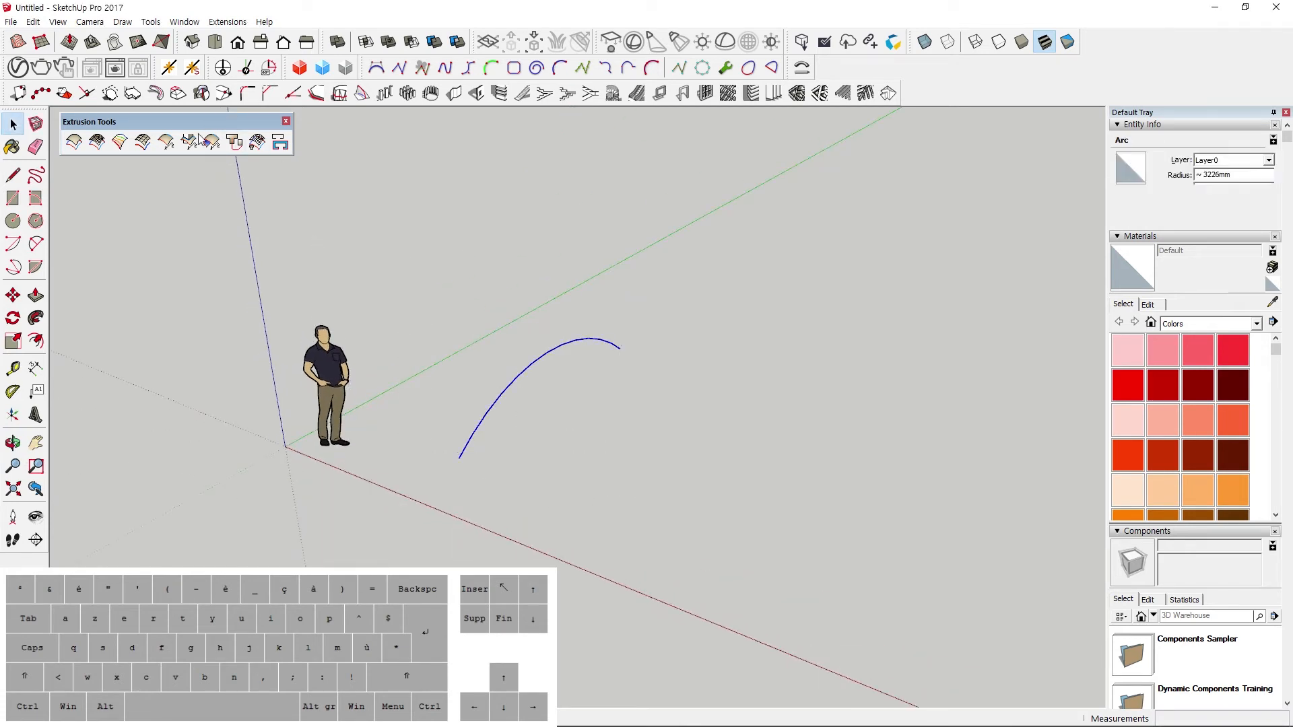
Extrude the arc by Vector about 5185 mm from its lower endpoint with the faces reversed, and undo the extrusion.
click(159, 137)
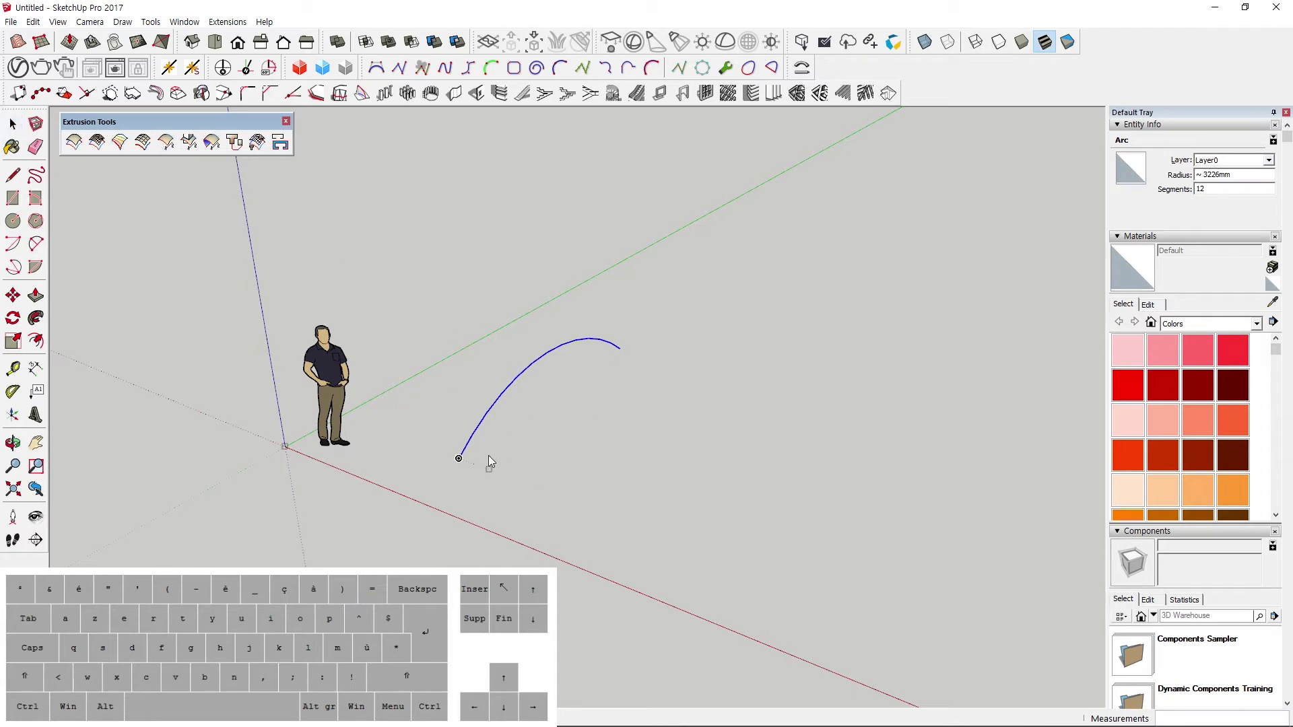
click(460, 457)
click(833, 613)
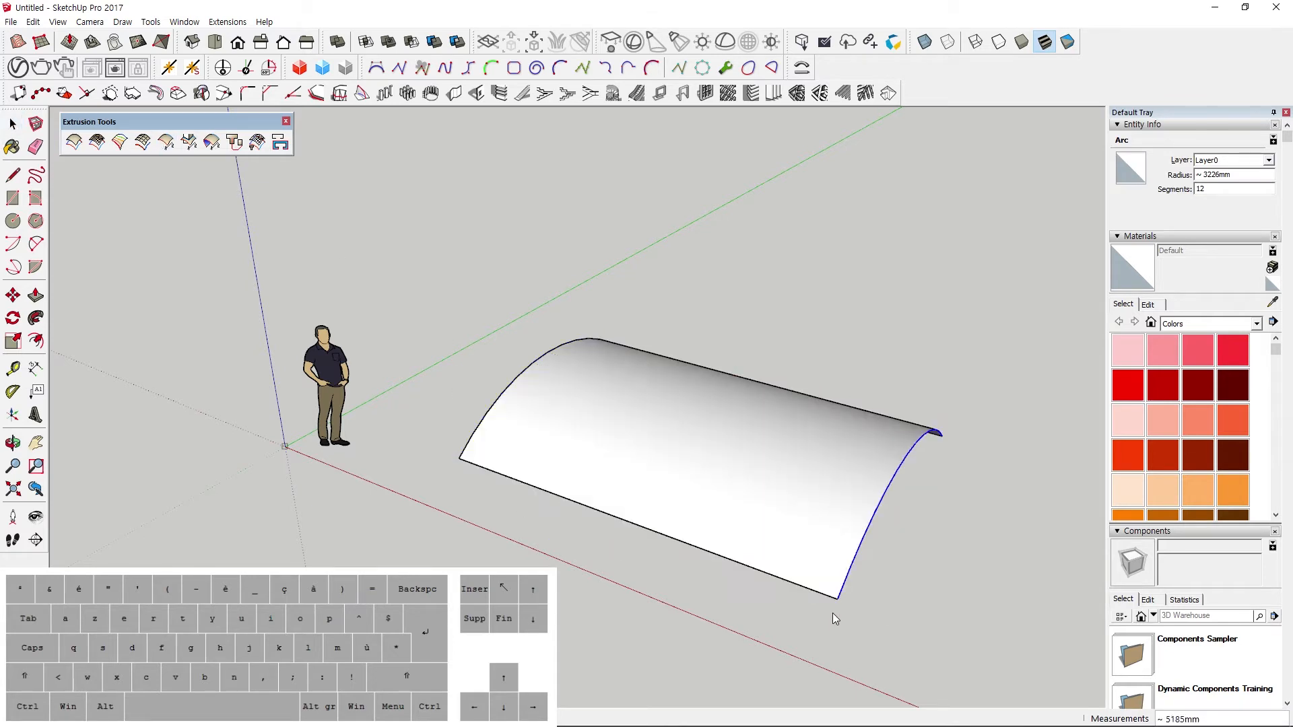
middle_drag(832, 613, 735, 596)
click(687, 397)
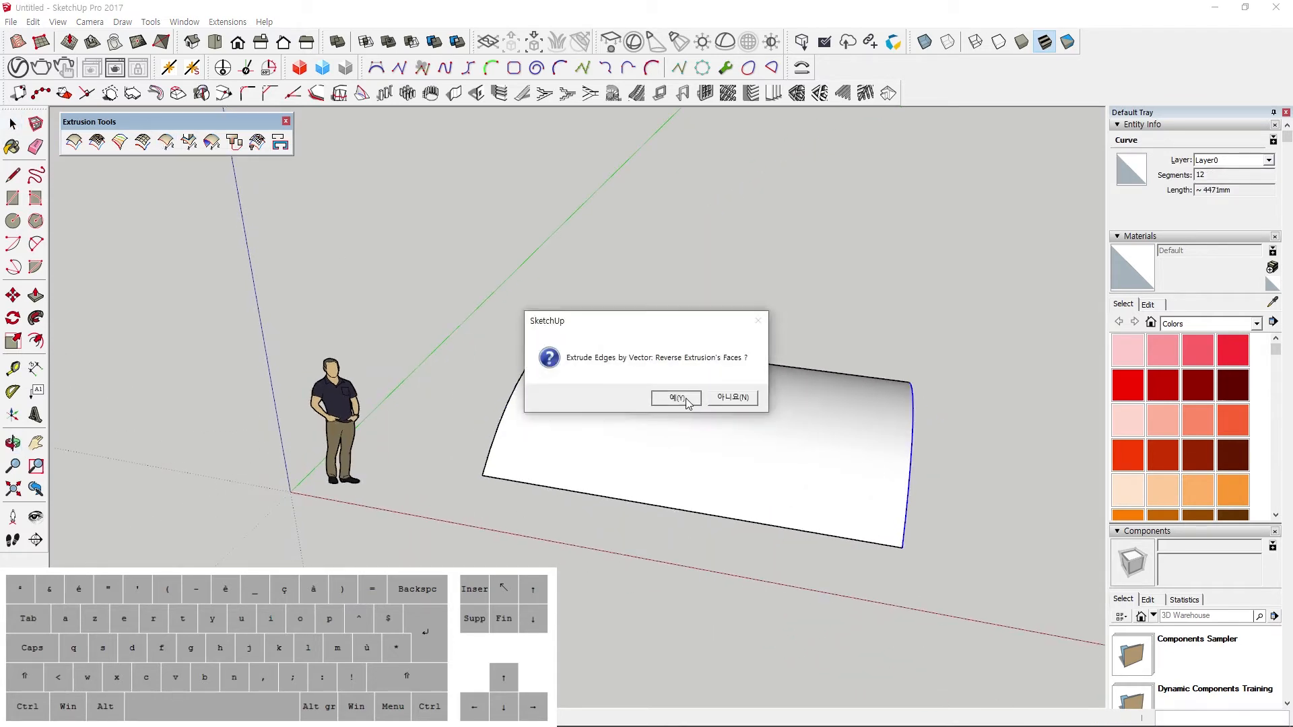
middle_drag(685, 398, 755, 429)
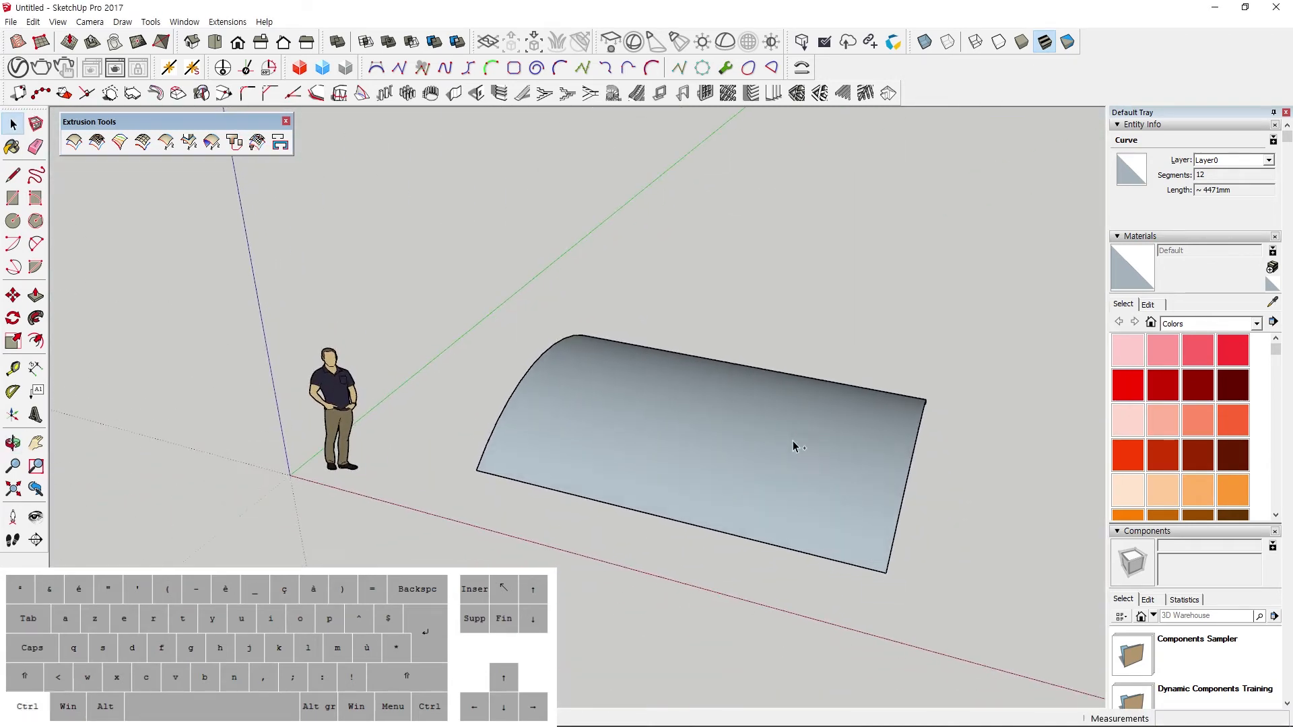
key(ctrl+z)
Draw a rectangle on the ground beside the arc and a circle about 534 mm in radius beyond it.
middle_drag(704, 485, 680, 436)
key(r)
click(611, 408)
click(669, 487)
key(c)
click(708, 431)
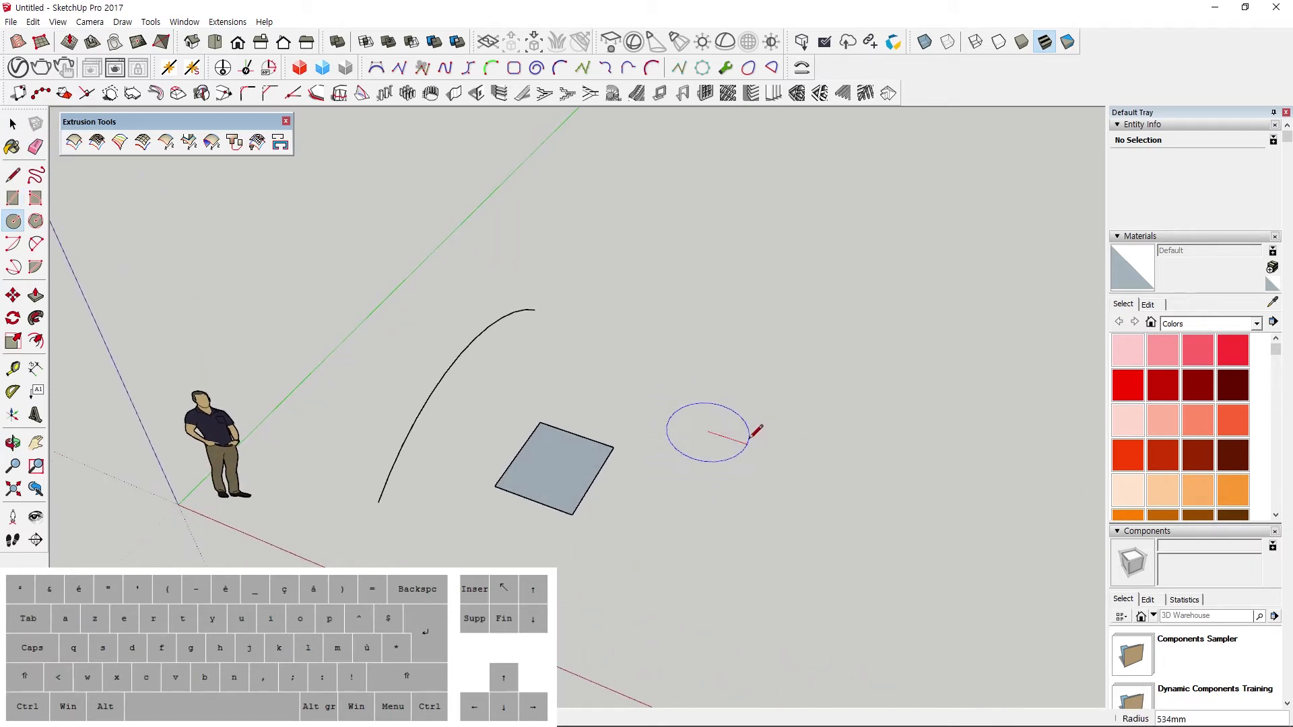
click(751, 434)
Push/Pull the circle up into a tall cylinder and the rectangle up into a tall box.
key(p)
click(707, 431)
click(694, 324)
click(528, 458)
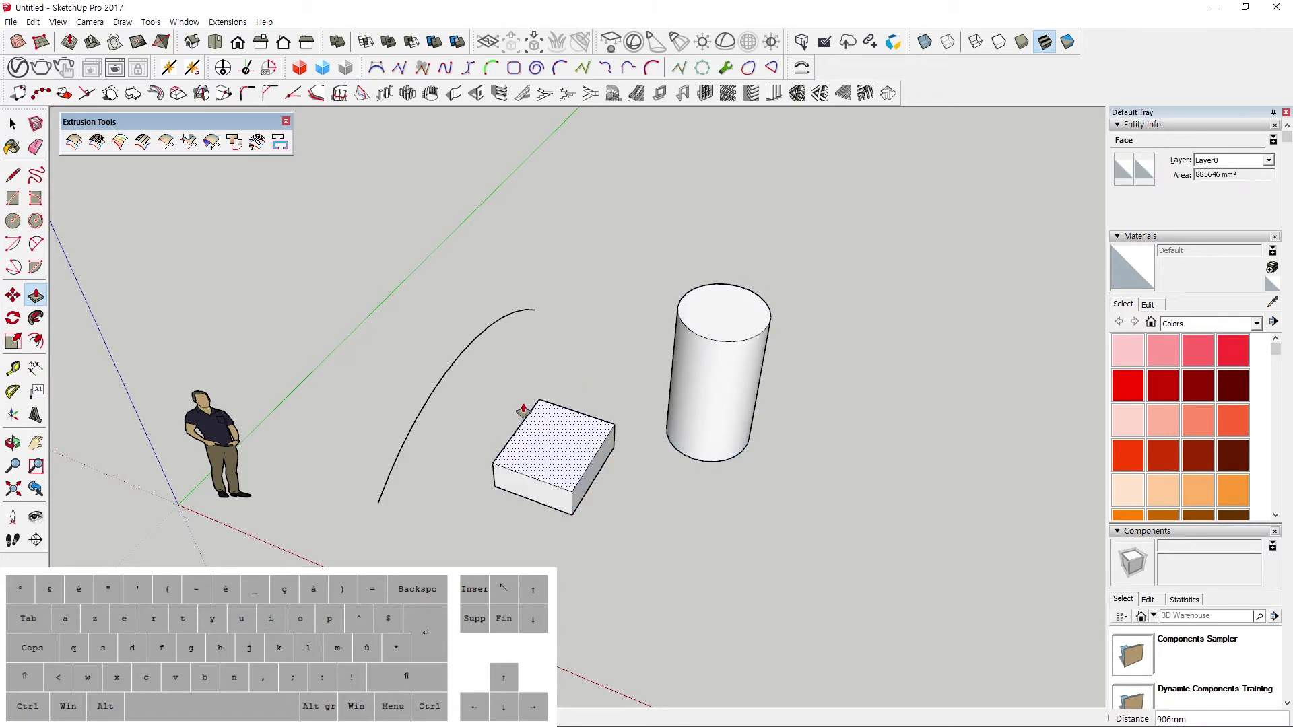
click(514, 340)
shift+middle_drag(471, 404, 541, 466)
key(space)
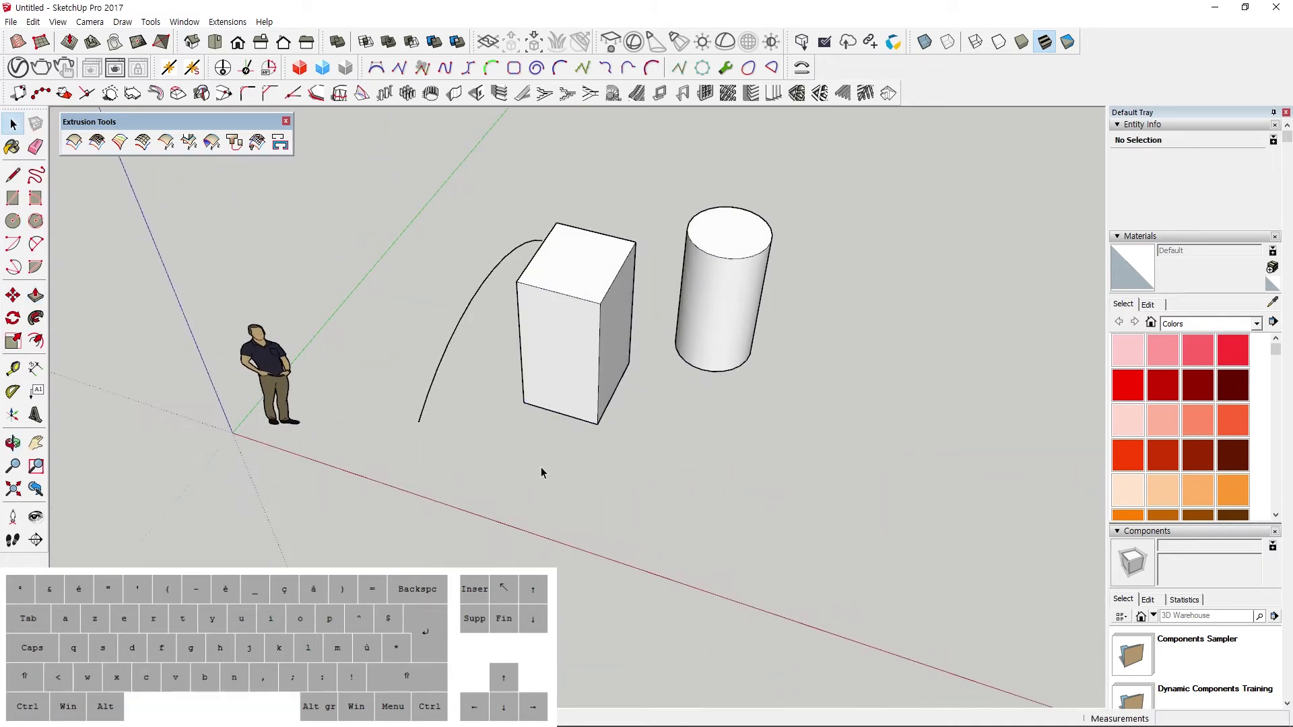
Extrude the arc by Vector to Object about 5146 mm past the box and cylinder, reversing the faces and exploding the extrusion's group.
middle_drag(398, 349, 508, 299)
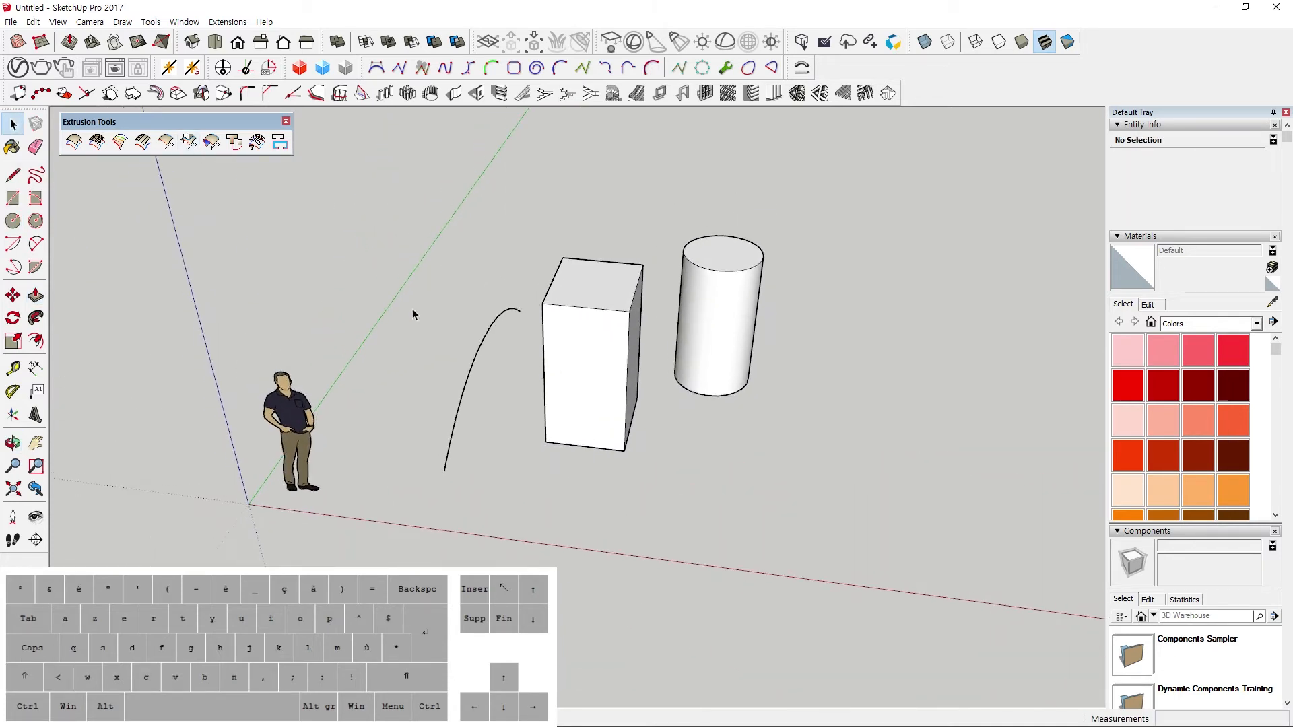
click(189, 141)
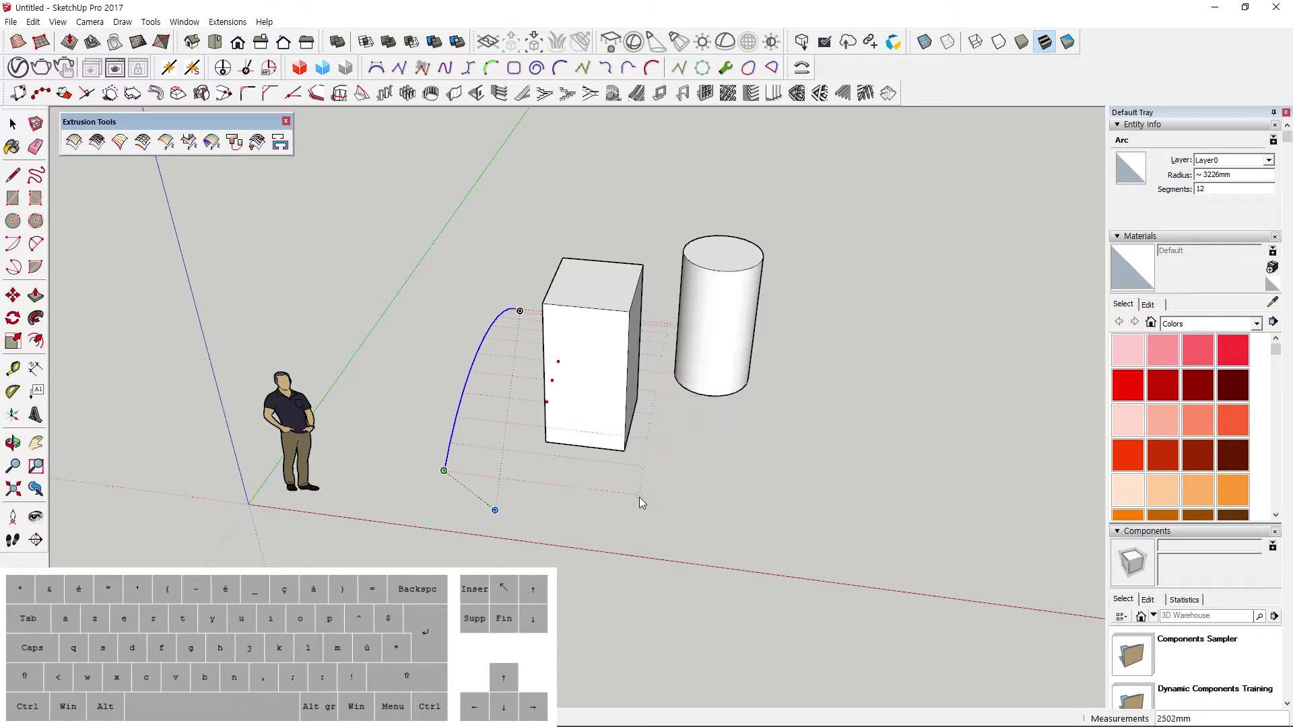
click(860, 523)
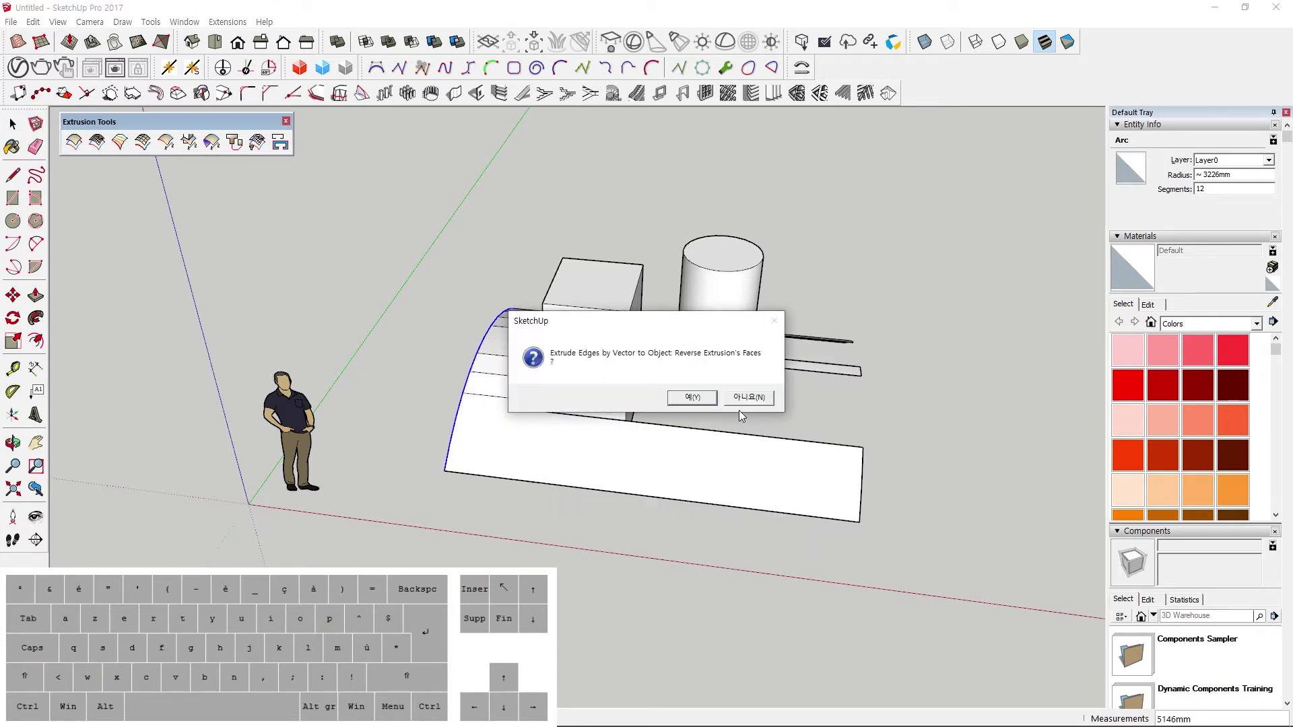
click(693, 398)
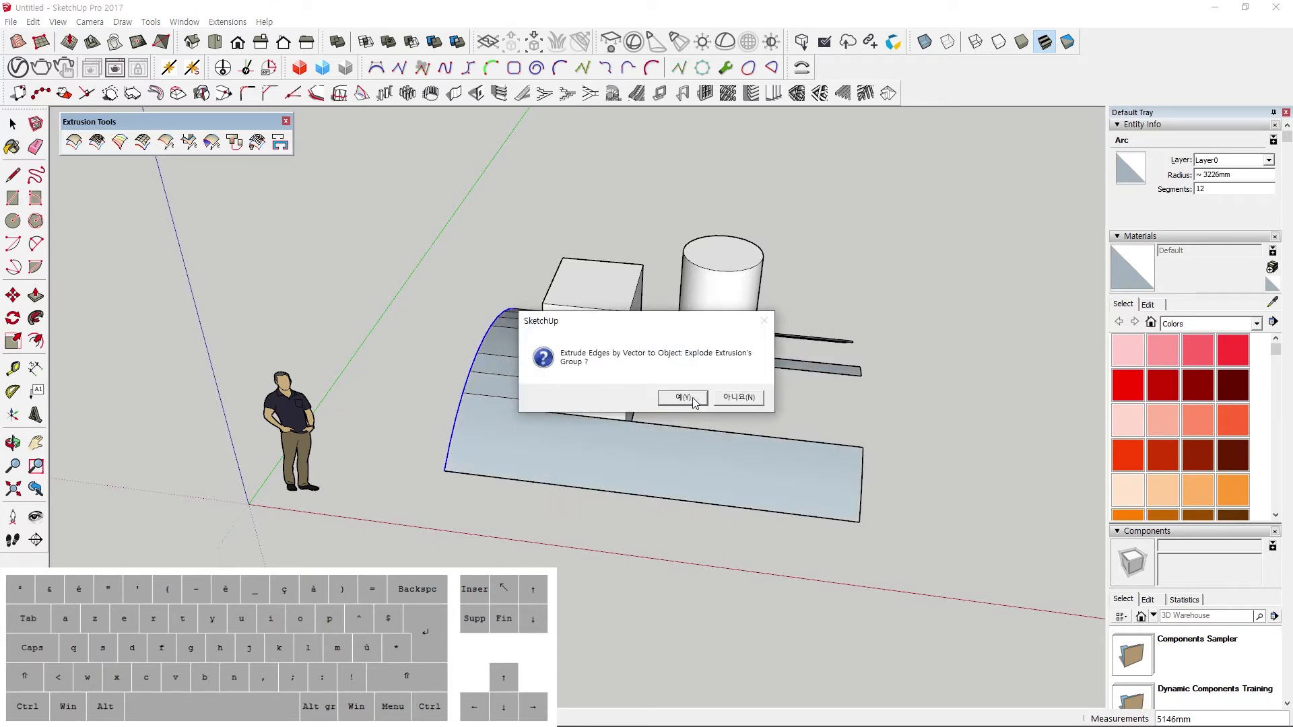
click(690, 402)
Examine where the extruded strips meet the box and cylinder, and select the strips with their connected edges.
middle_drag(689, 402, 466, 462)
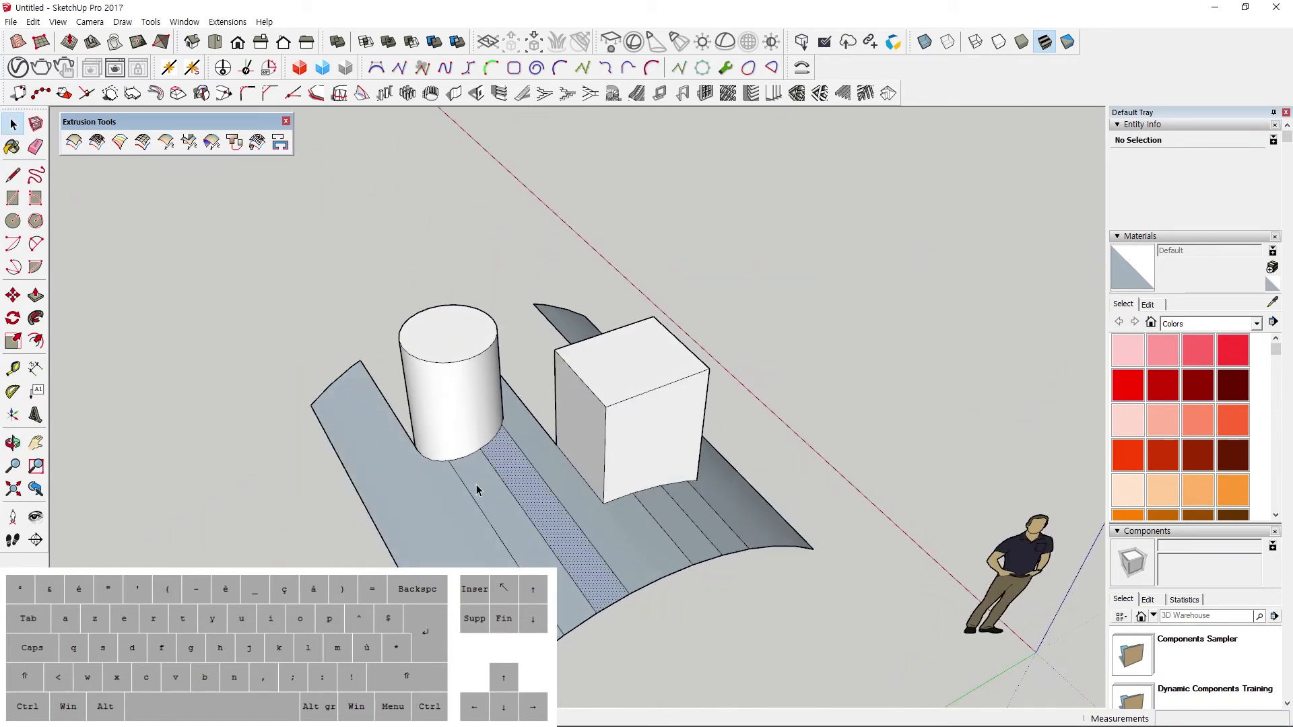
click(667, 526)
click(745, 514)
middle_drag(745, 514, 422, 389)
triple_click(398, 407)
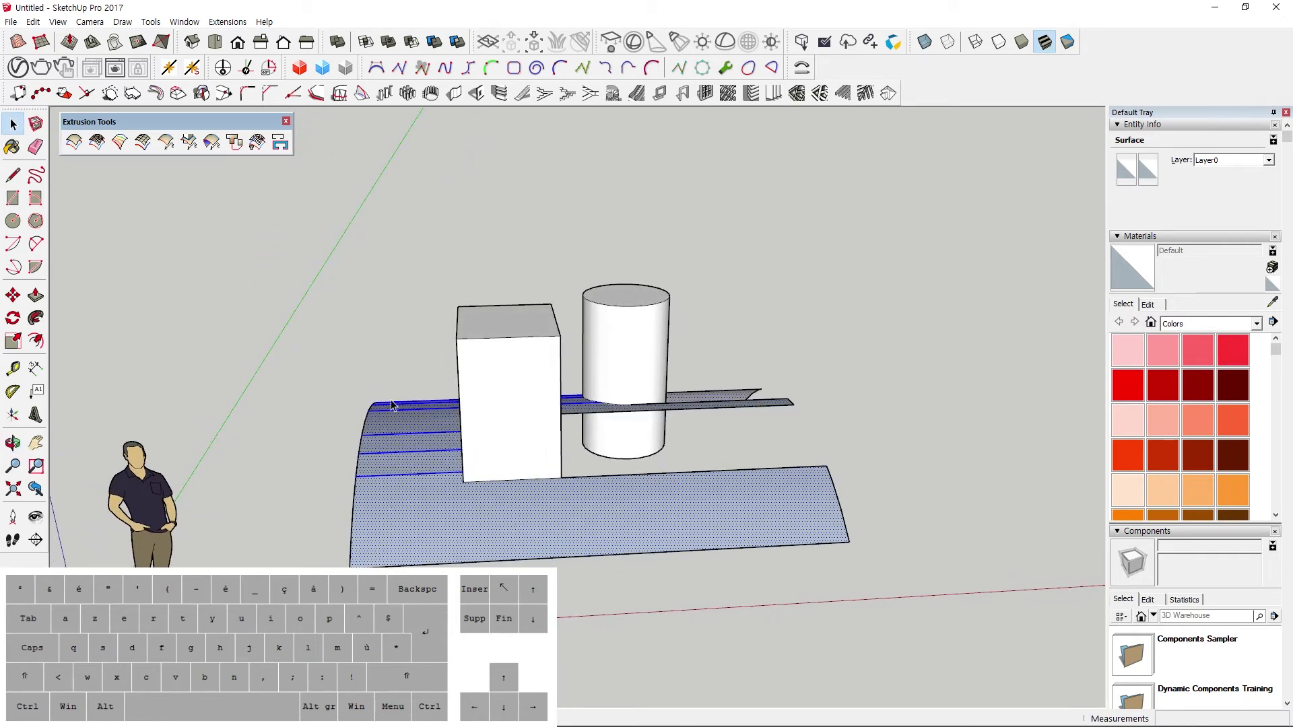
Delete the extruded strips together with the box and the cylinder.
click(679, 431)
middle_drag(655, 422, 421, 296)
drag(268, 206, 884, 633)
key(Delete)
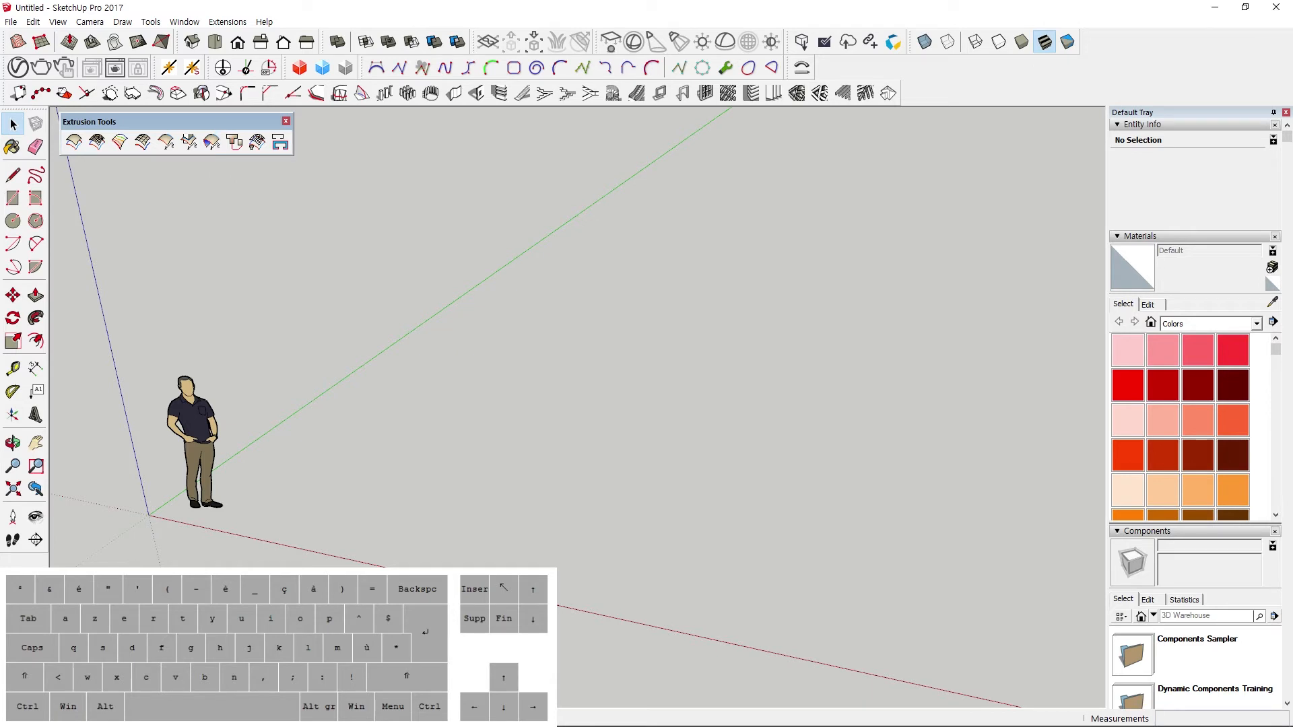
Undo back to the arc before its extrusion, and delete the cylinder and the ground rectangle.
middle_drag(471, 456, 615, 420)
key(ctrl+z)
key(ctrl+z)
drag(947, 548, 607, 232)
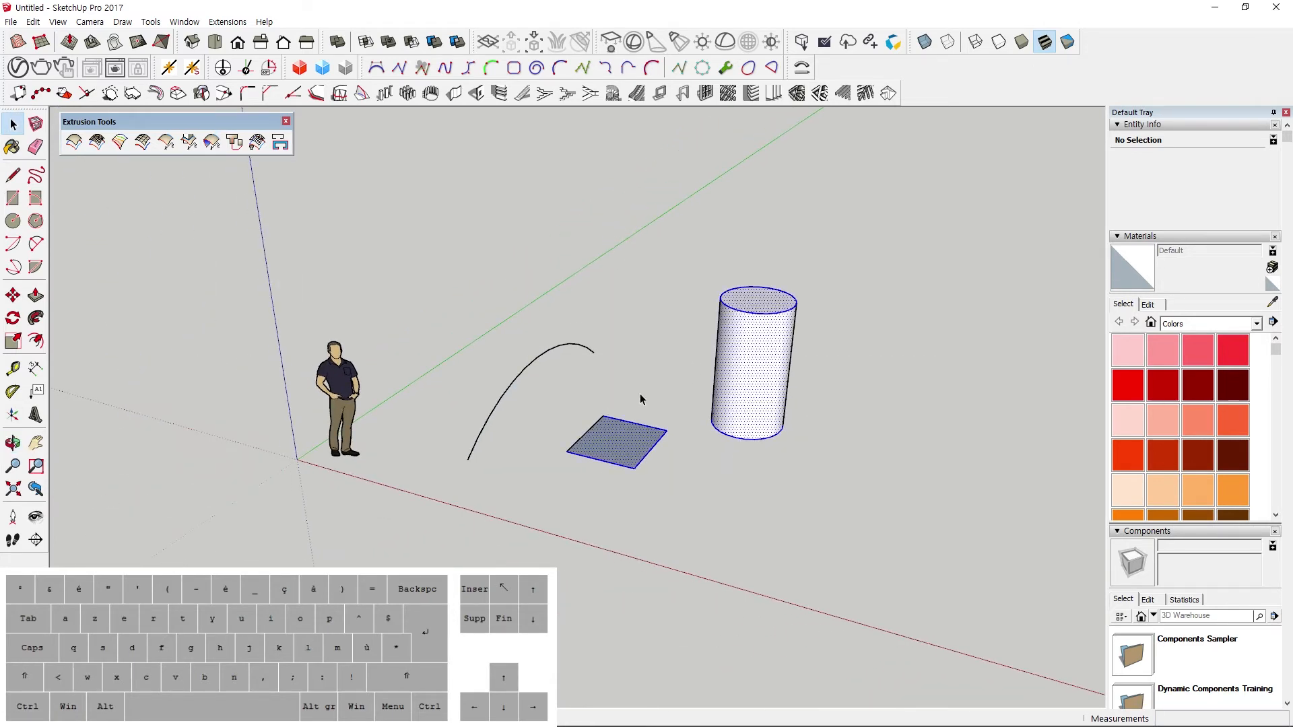
key(Delete)
drag(656, 514, 584, 417)
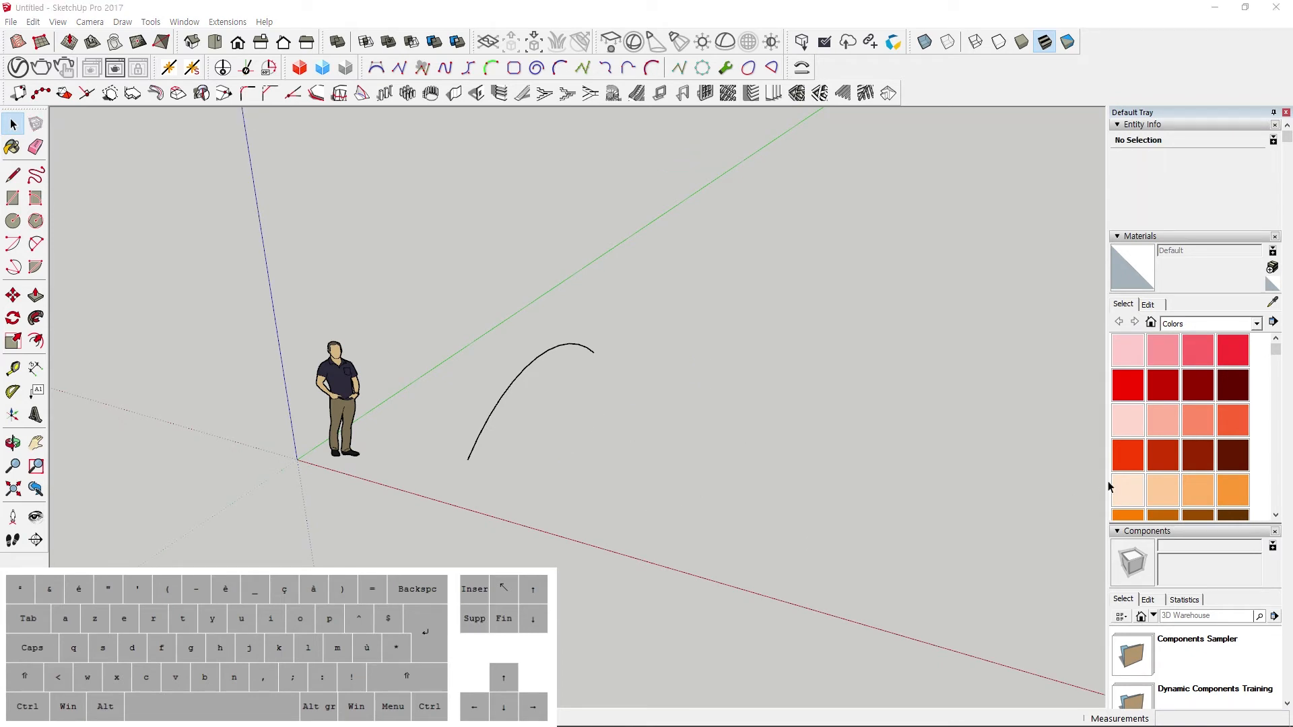
click(689, 364)
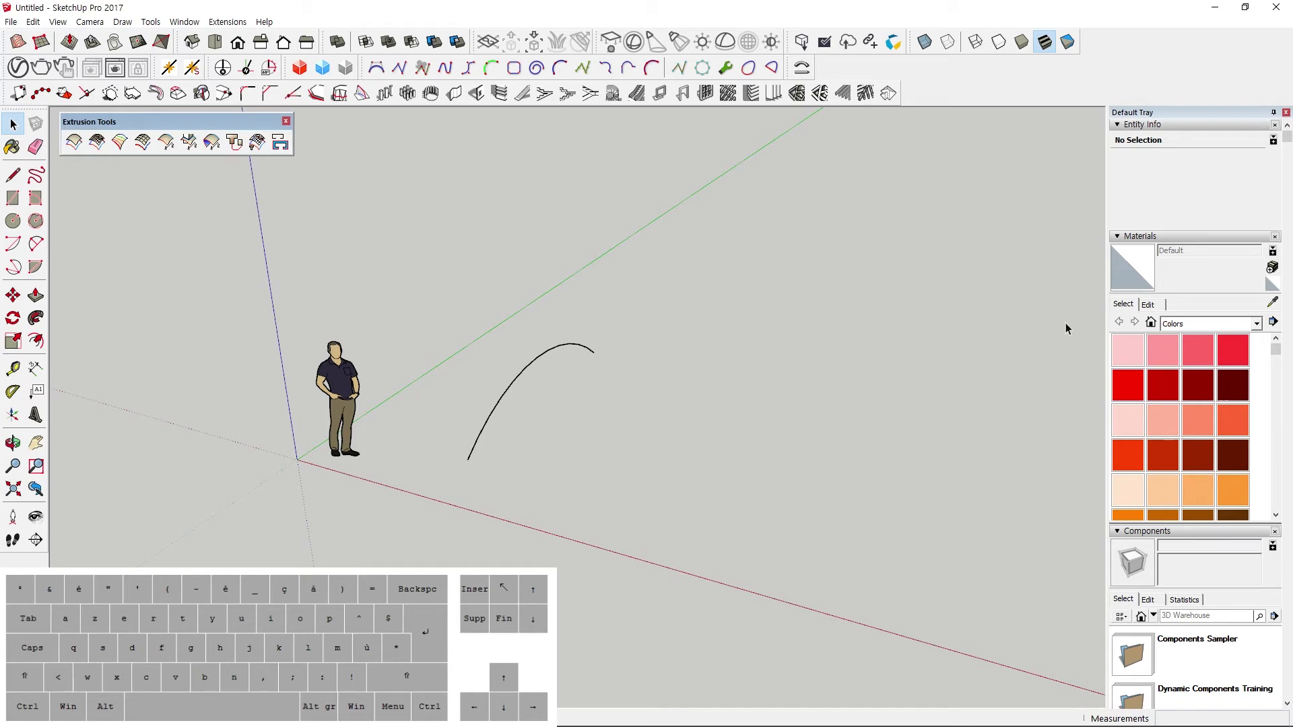
click(771, 349)
Rotate the arc about its lower endpoint around the green axis so it lies flat.
middle_drag(488, 390, 578, 408)
click(529, 400)
key(q)
key(Up)
key(Left)
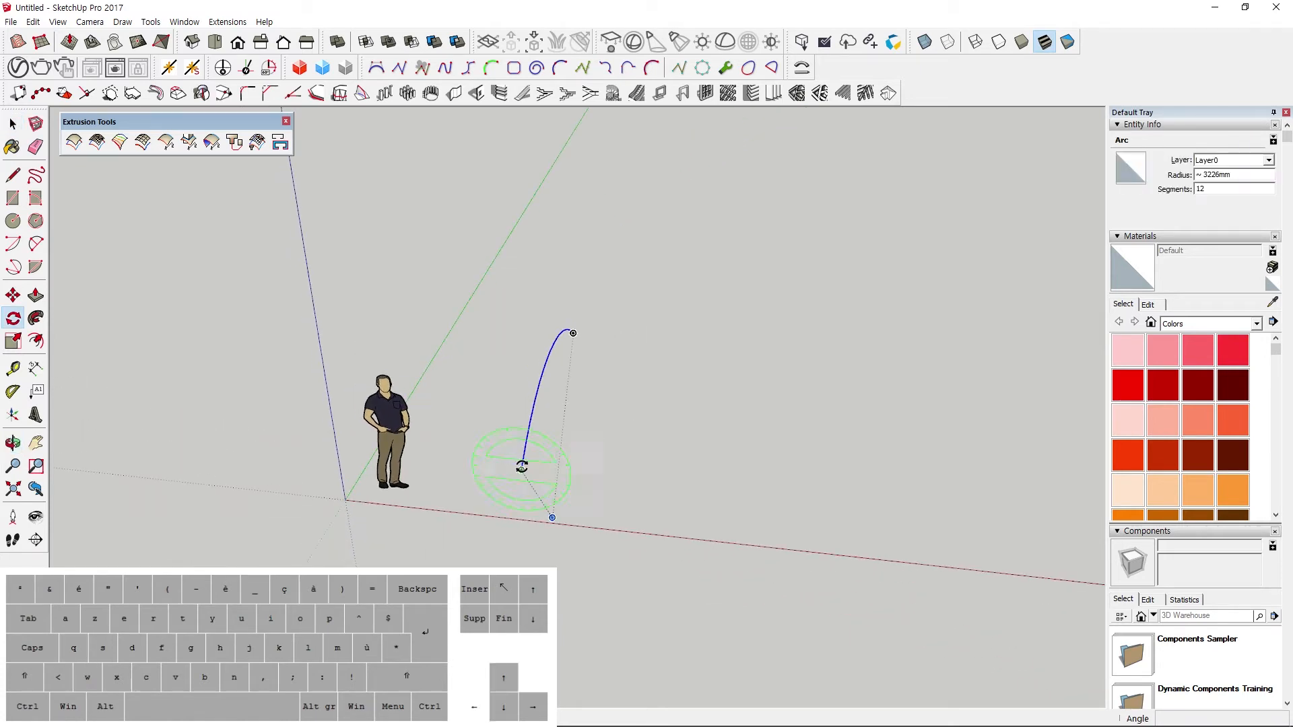
click(521, 470)
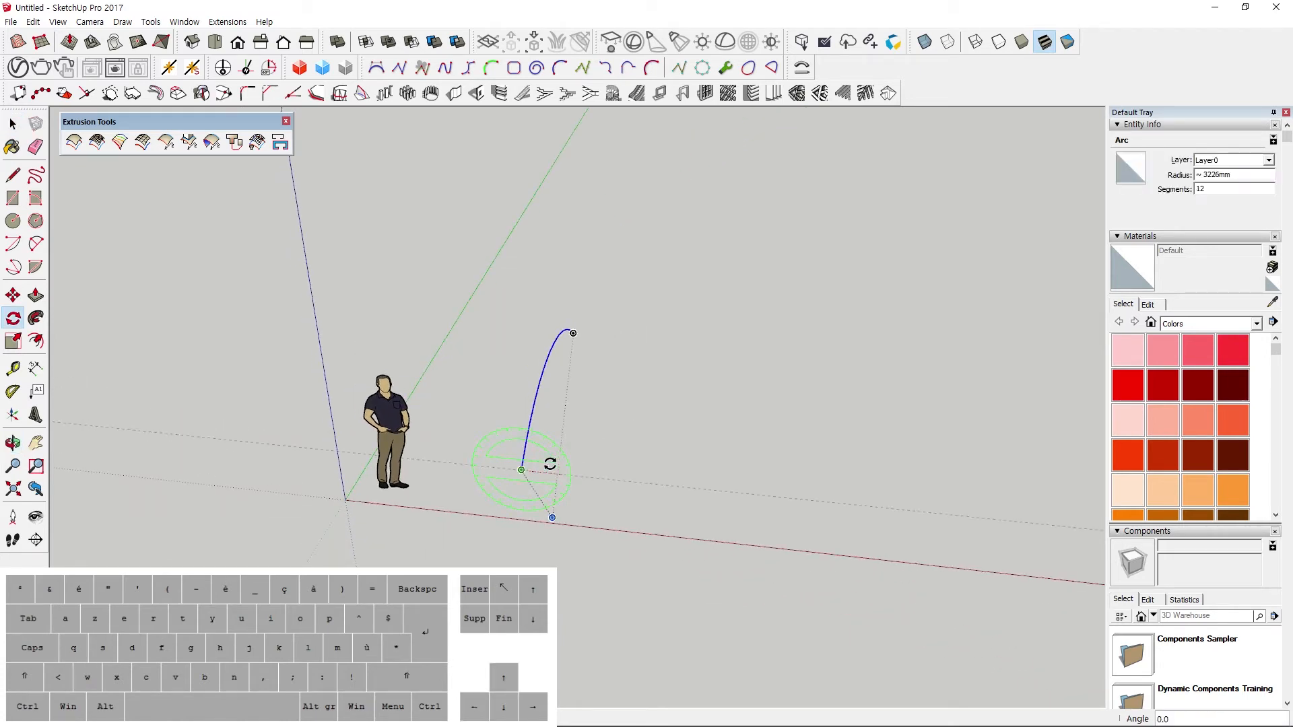
click(526, 433)
shift+middle_drag(603, 439, 447, 419)
key(space)
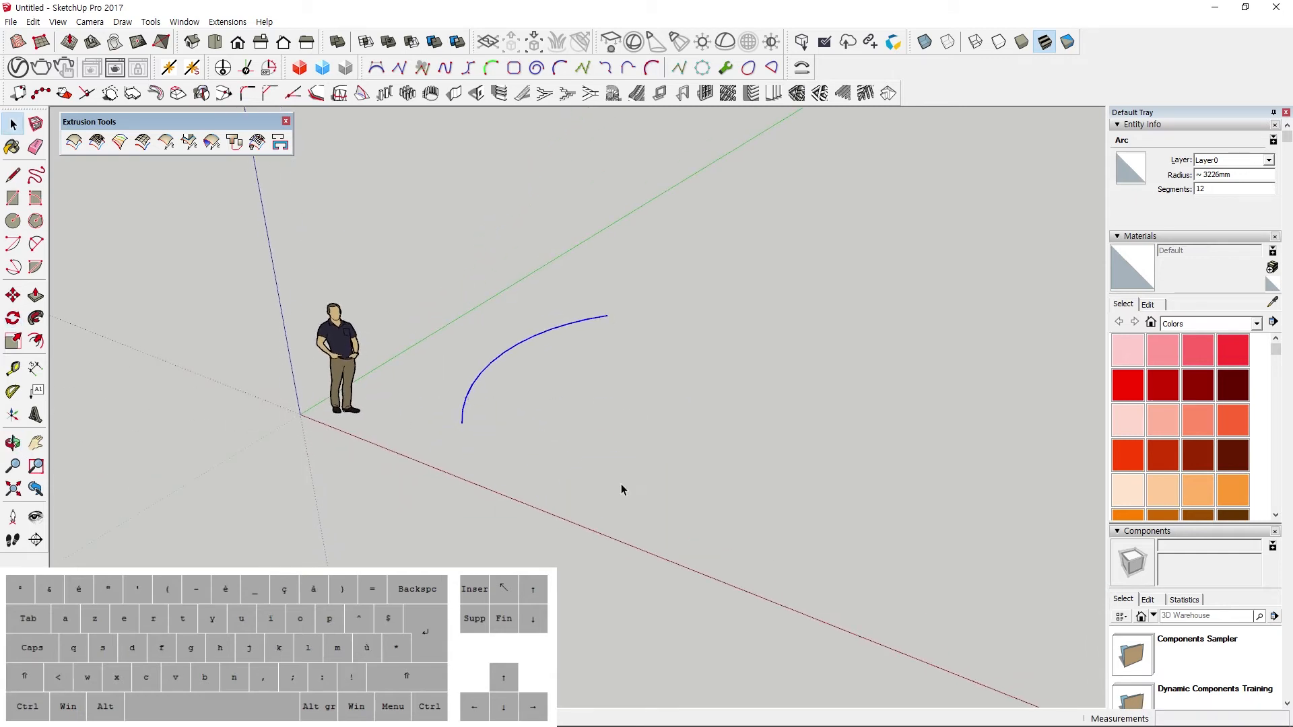
click(621, 483)
middle_drag(621, 484, 490, 405)
key(ctrl+z)
Rotate the flat arc 90 degrees about its far endpoint around the red axis to stand it upright.
key(space)
click(490, 361)
key(q)
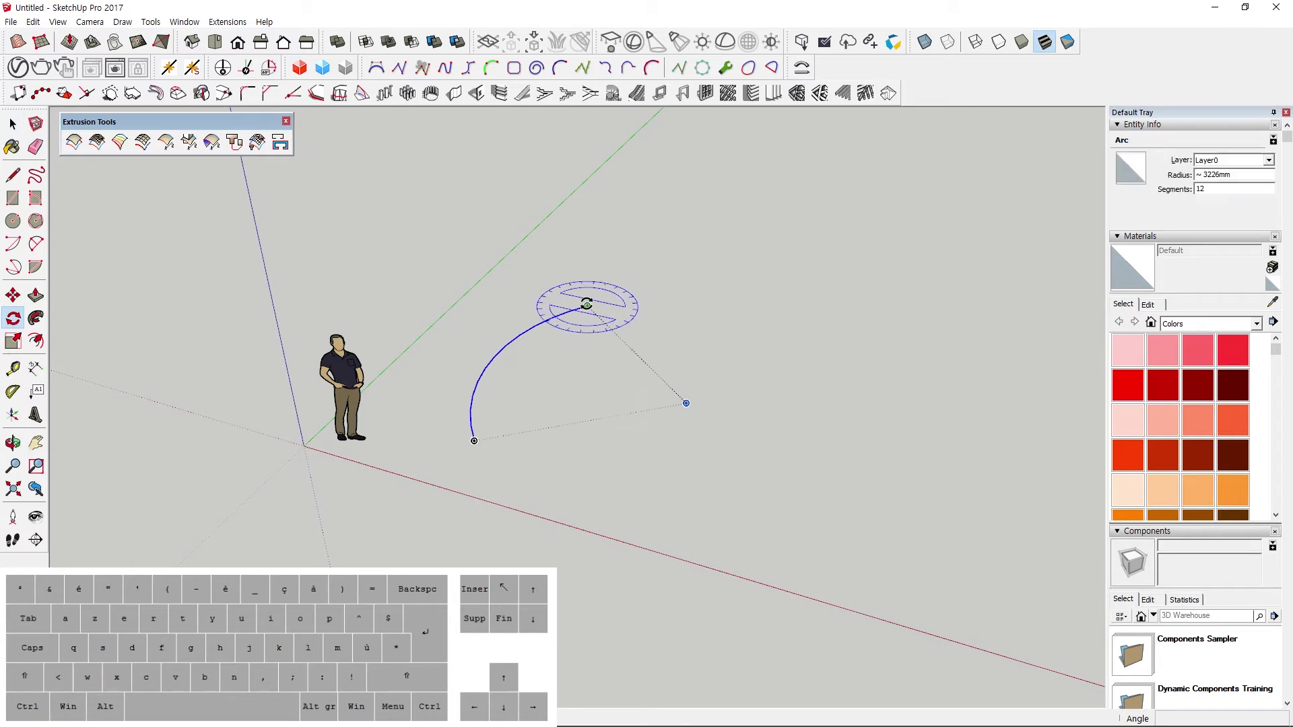
key(Right)
click(610, 295)
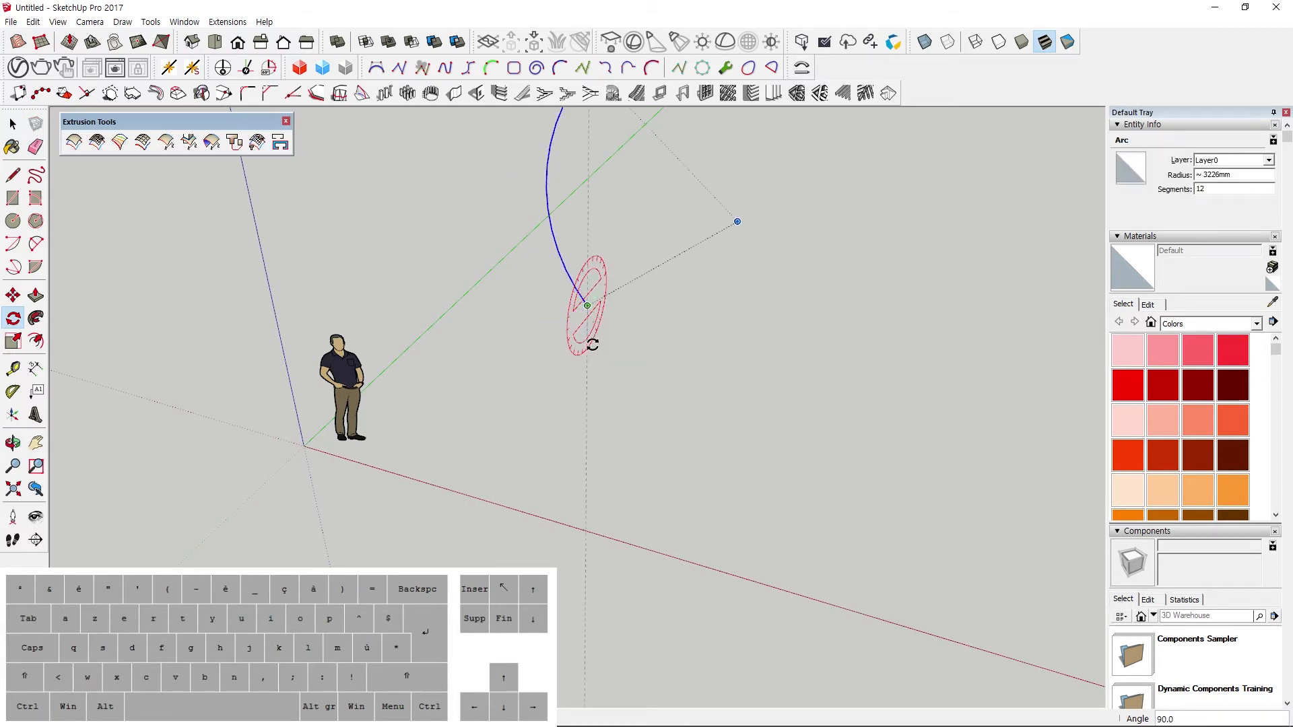
click(587, 351)
Move the upright arc down by its lower endpoint, closer to the figure's level.
shift+middle_drag(586, 351, 585, 451)
scroll(586, 451, down, 2)
key(m)
click(575, 439)
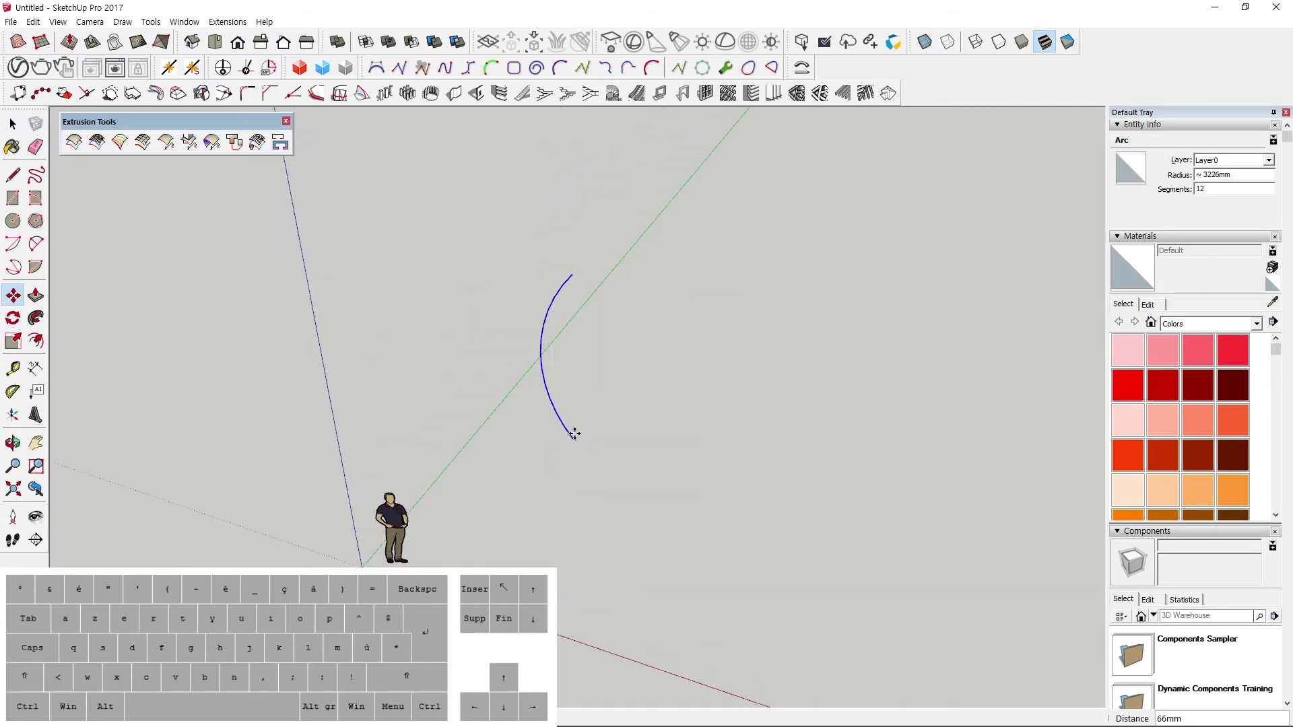
click(508, 539)
shift+middle_drag(506, 563, 557, 519)
Draw a vertical line taller than the arc on its concave side.
key(l)
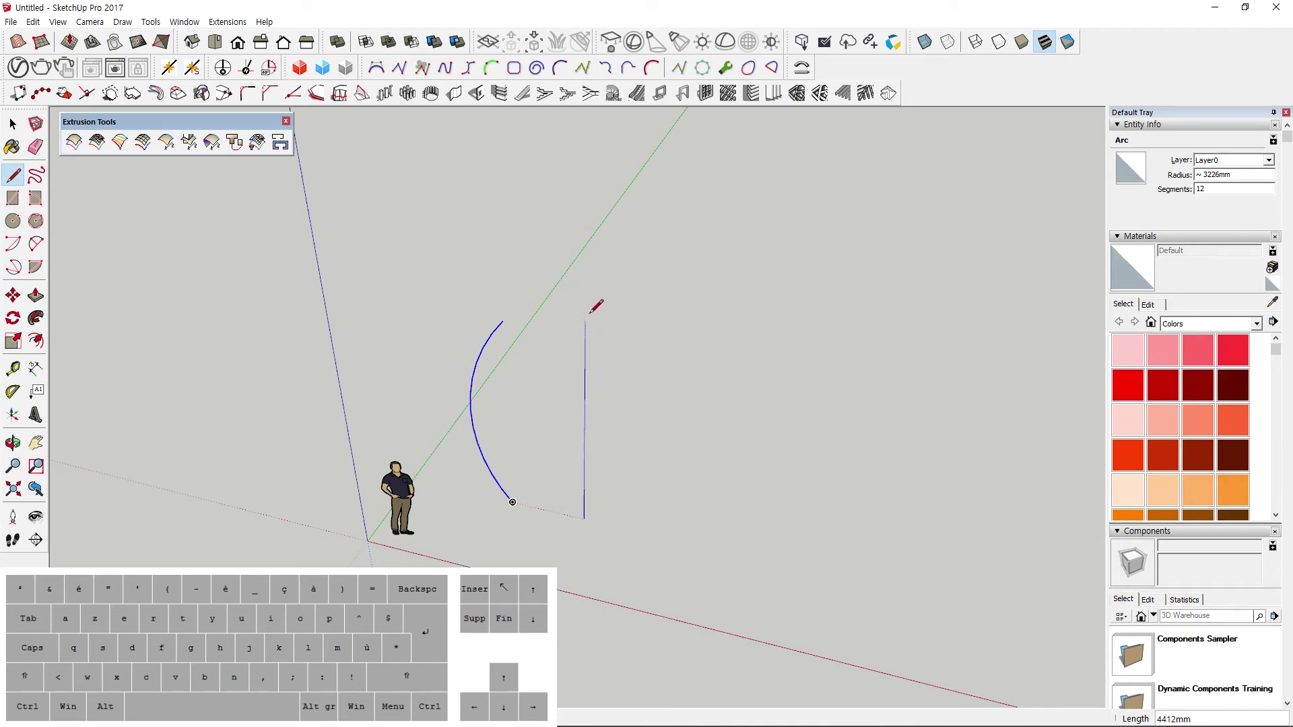
click(586, 237)
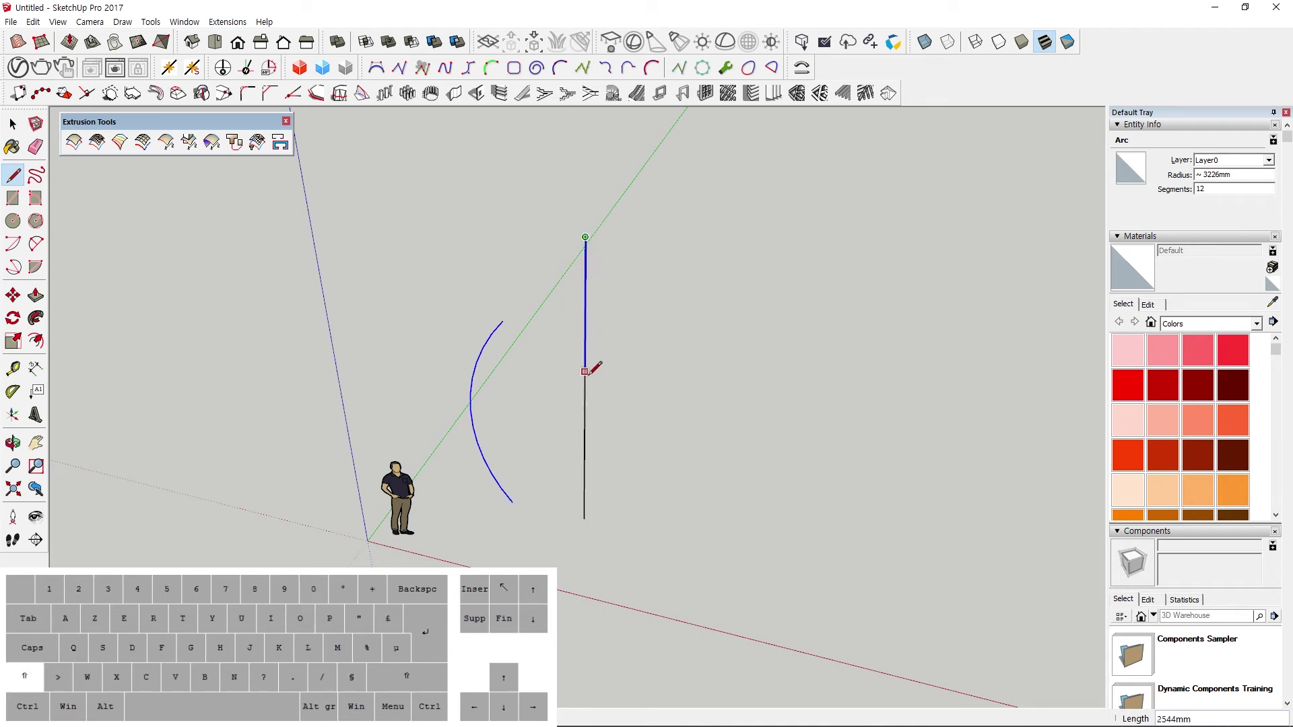
shift+middle_drag(583, 379, 506, 379)
key(space)
Start Extrude Edges by Lathe on the arc, using the vertical line's two endpoints as the axis and an angle of 90 degrees.
click(543, 377)
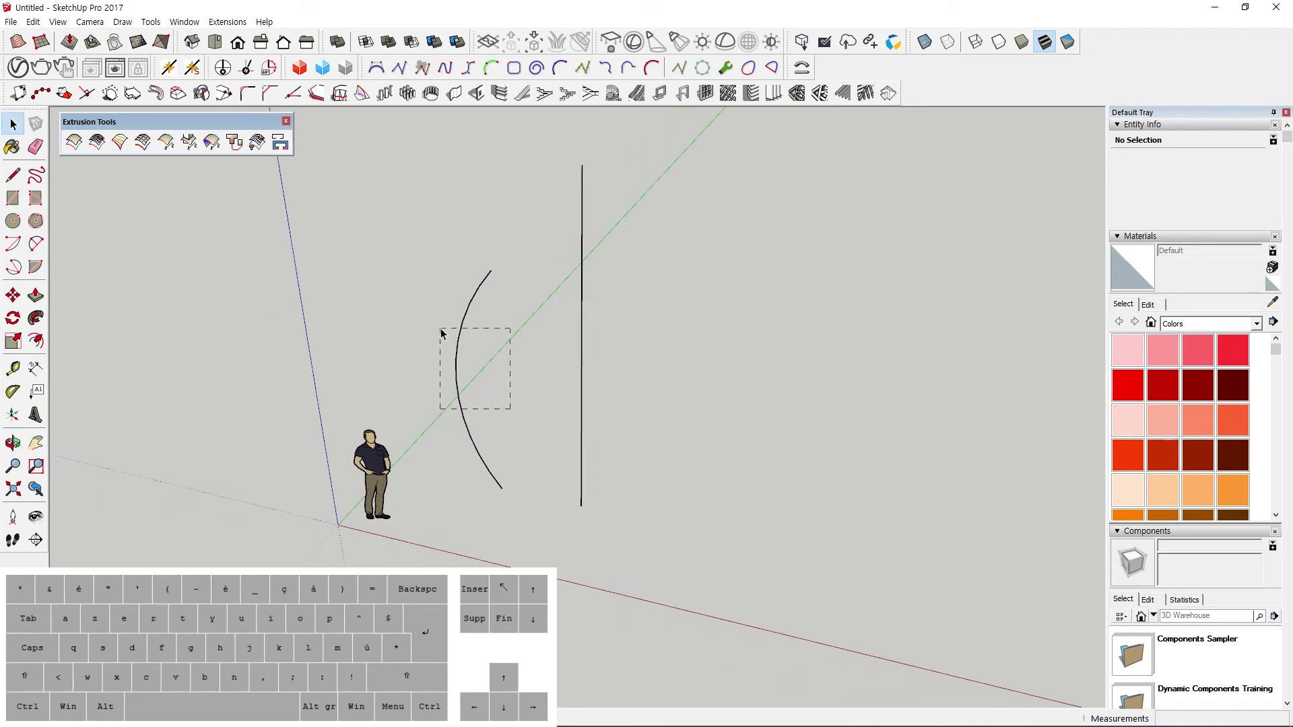
click(216, 147)
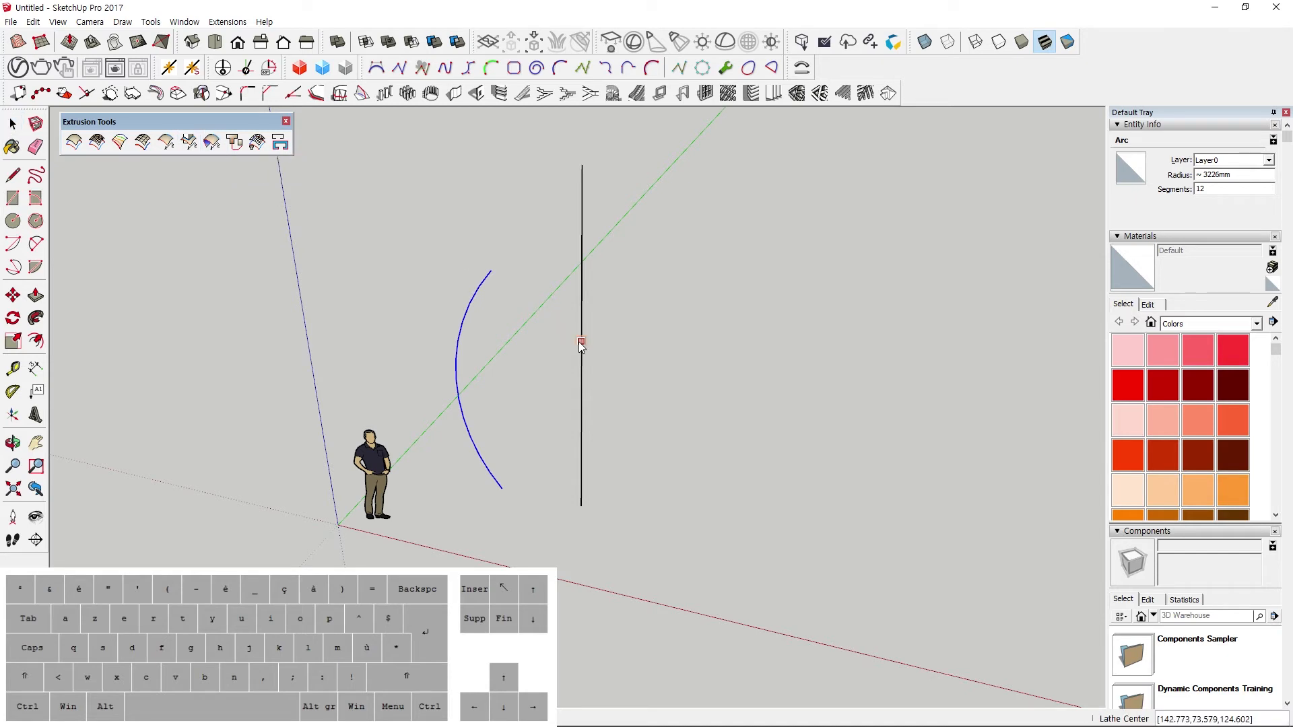
click(581, 505)
click(580, 163)
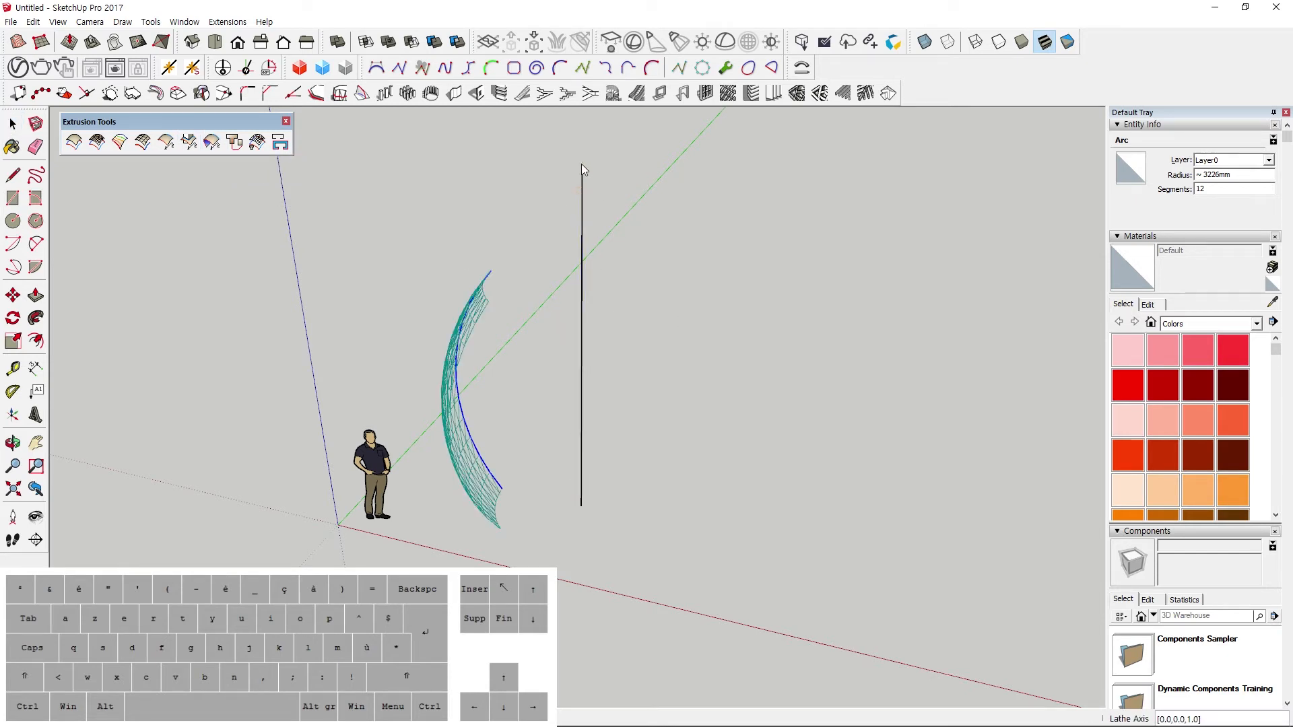
middle_drag(560, 382, 556, 530)
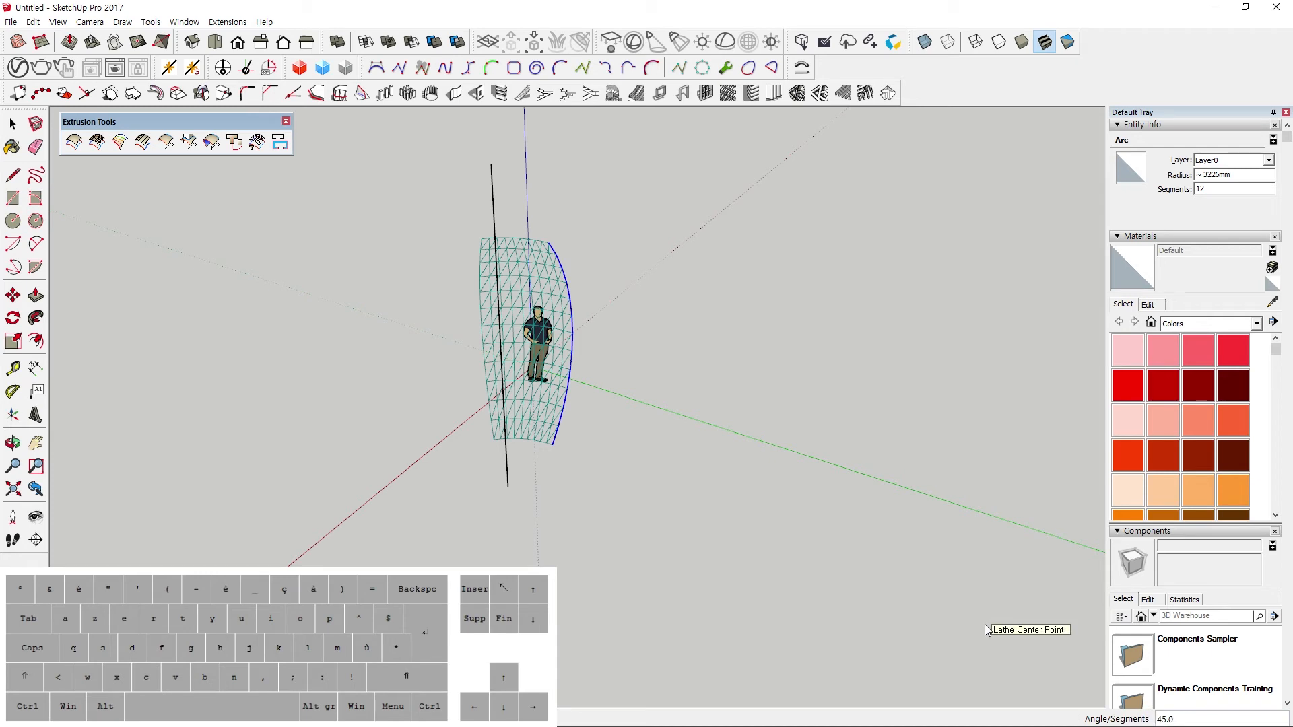
text(90)
key(Return)
middle_drag(526, 495, 672, 334)
shift+middle_drag(539, 409, 558, 474)
middle_drag(557, 474, 658, 410)
shift+middle_drag(634, 461, 693, 388)
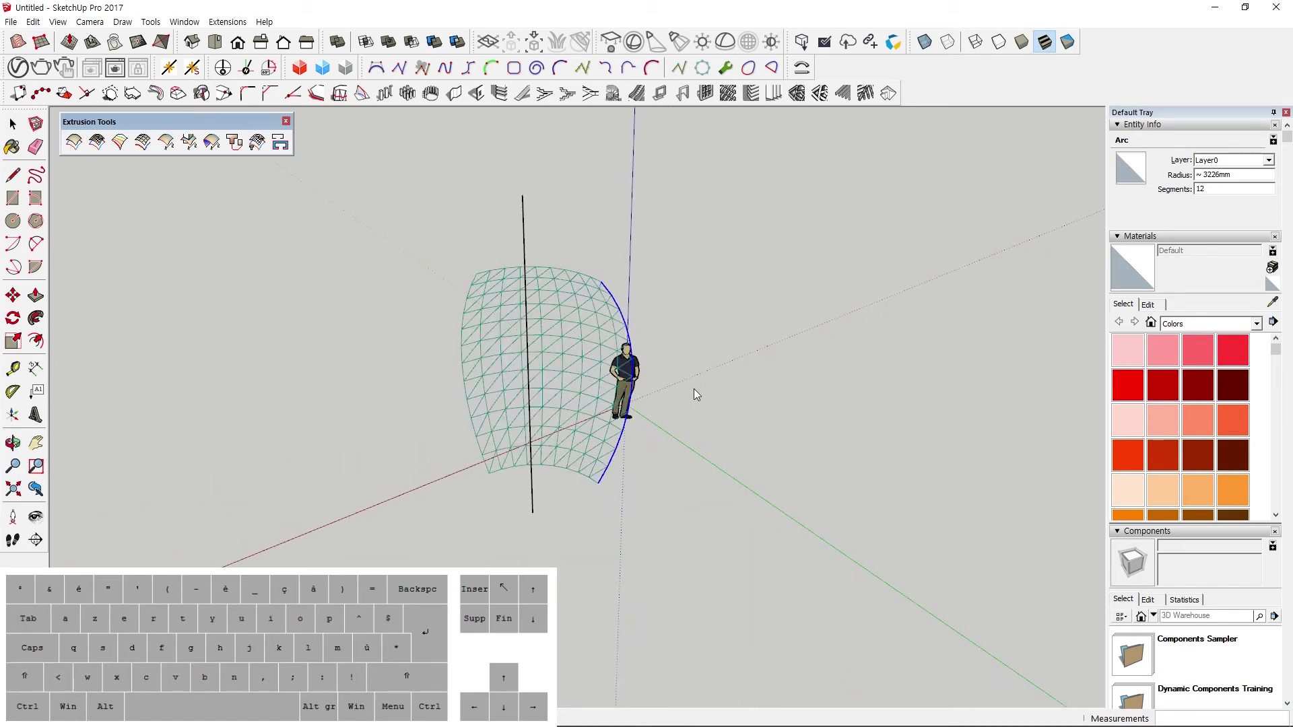
Set the lathe to a full 360 degree sweep with 60 segments.
text(360)
key(Return)
middle_drag(640, 497, 856, 610)
middle_drag(536, 442, 672, 440)
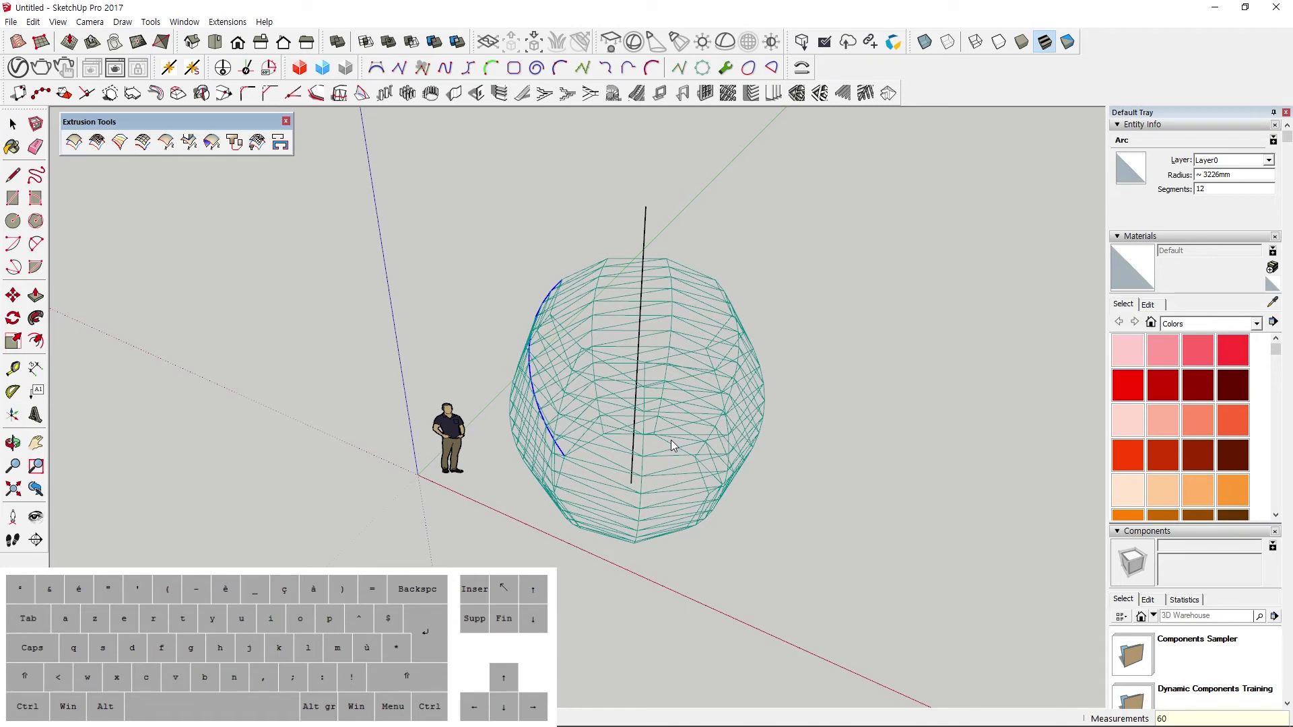
key(Return)
middle_drag(643, 453, 625, 527)
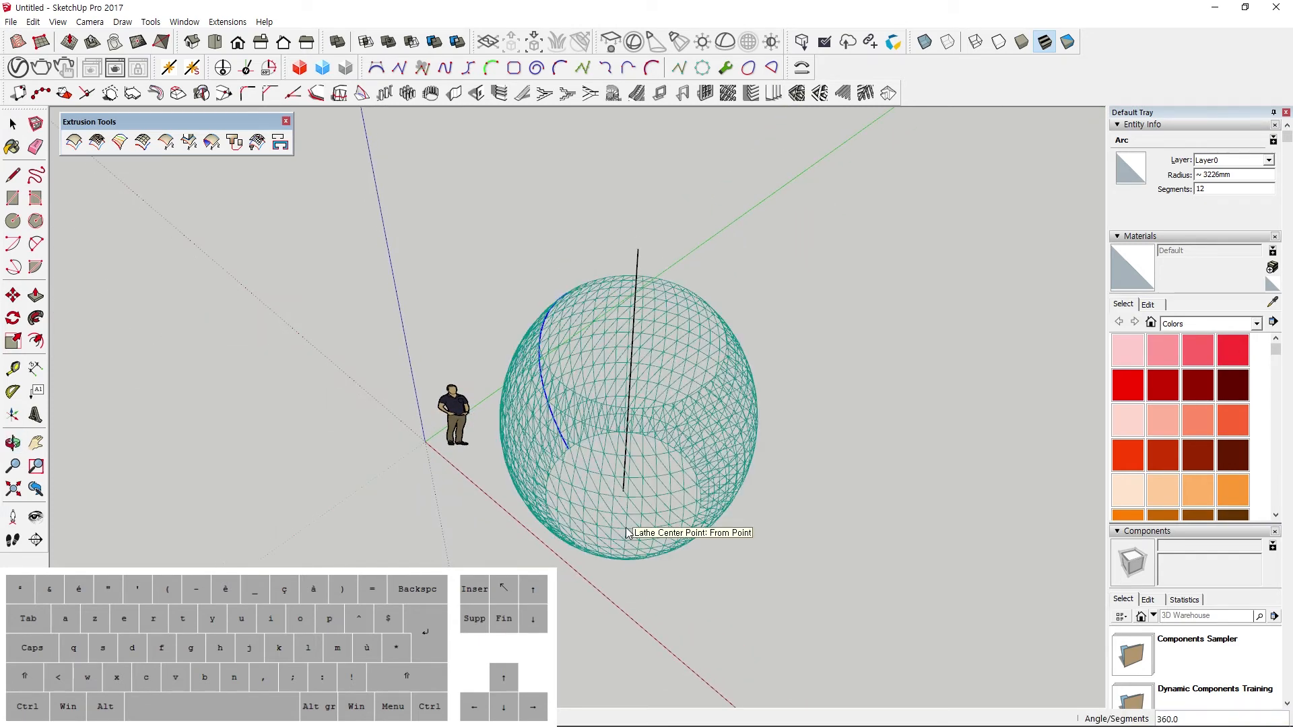
middle_drag(639, 507, 648, 488)
middle_drag(627, 434, 669, 415)
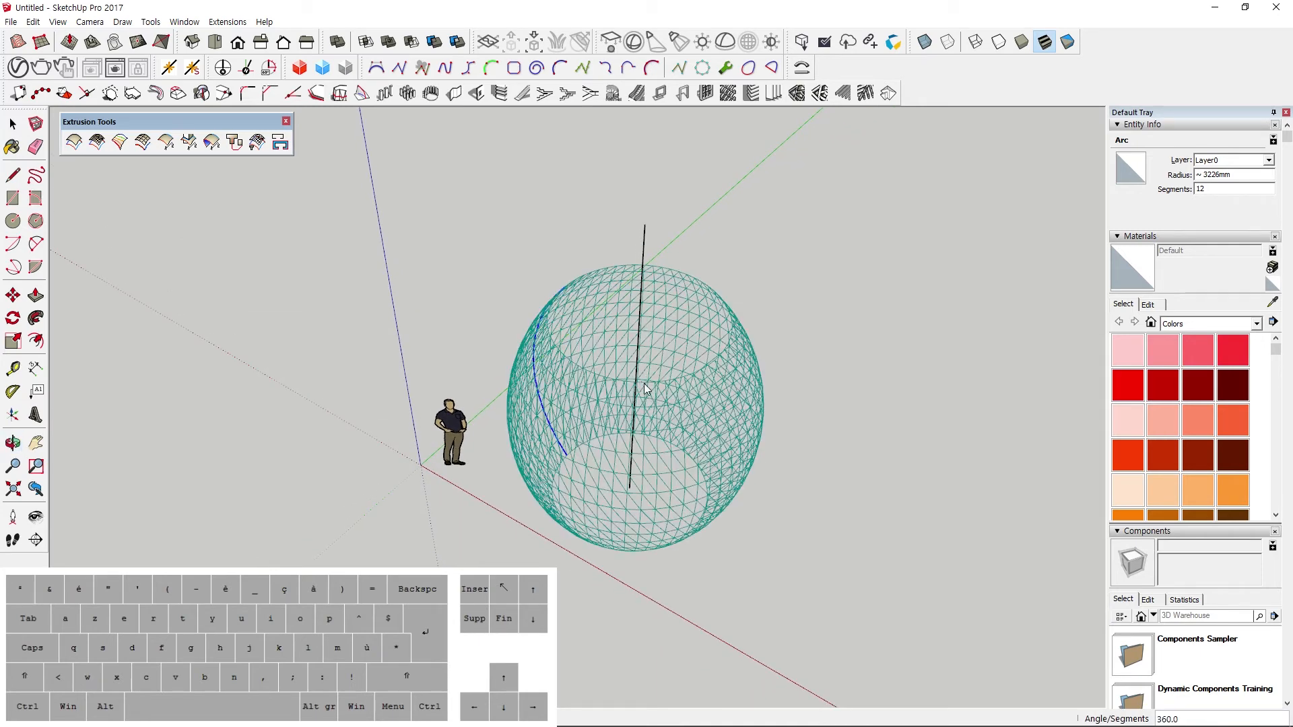
Commit the lathe, removing coplanar edges, reversing the faces, smoothing the edges and exploding the resulting group.
key(Return)
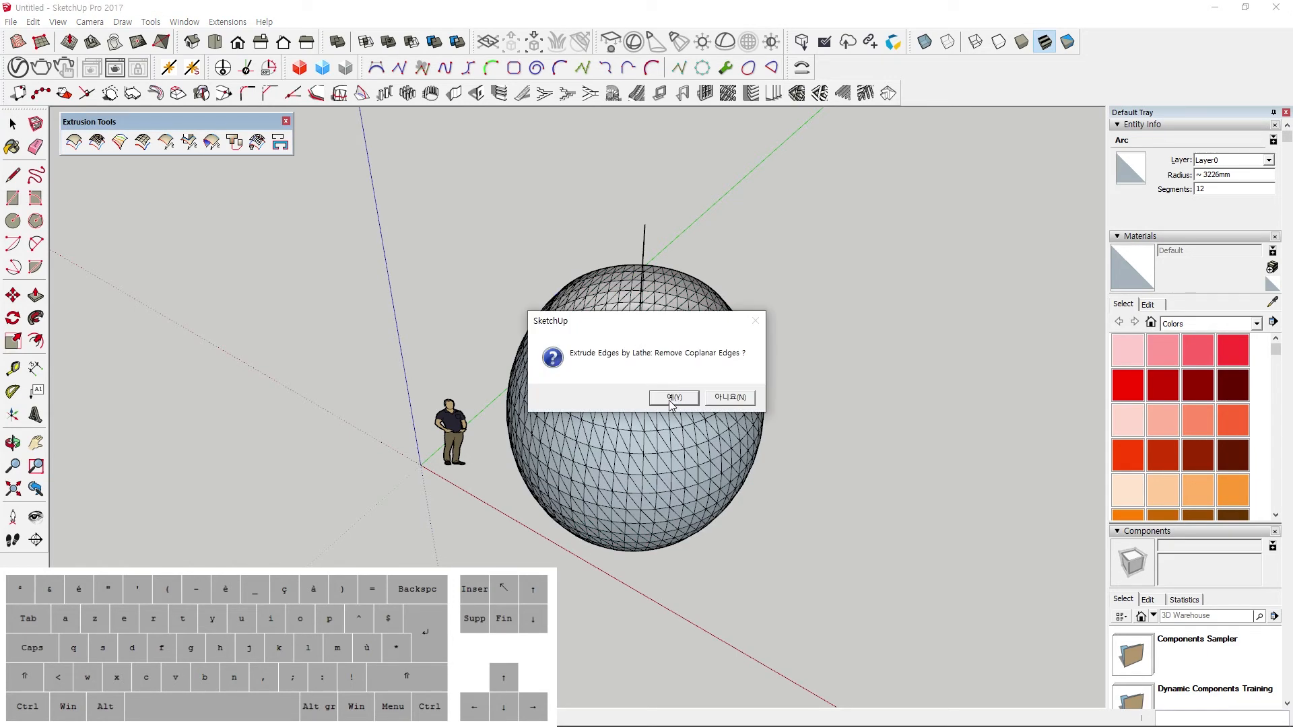
click(671, 398)
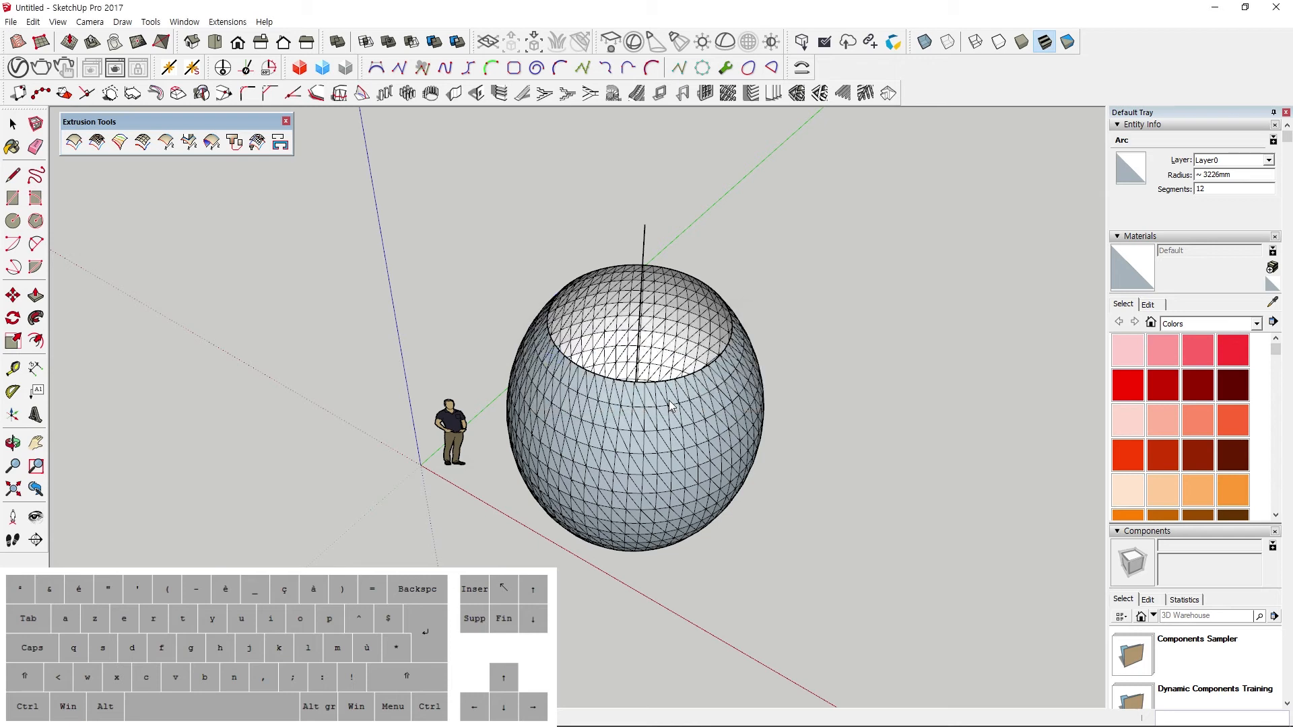
click(660, 399)
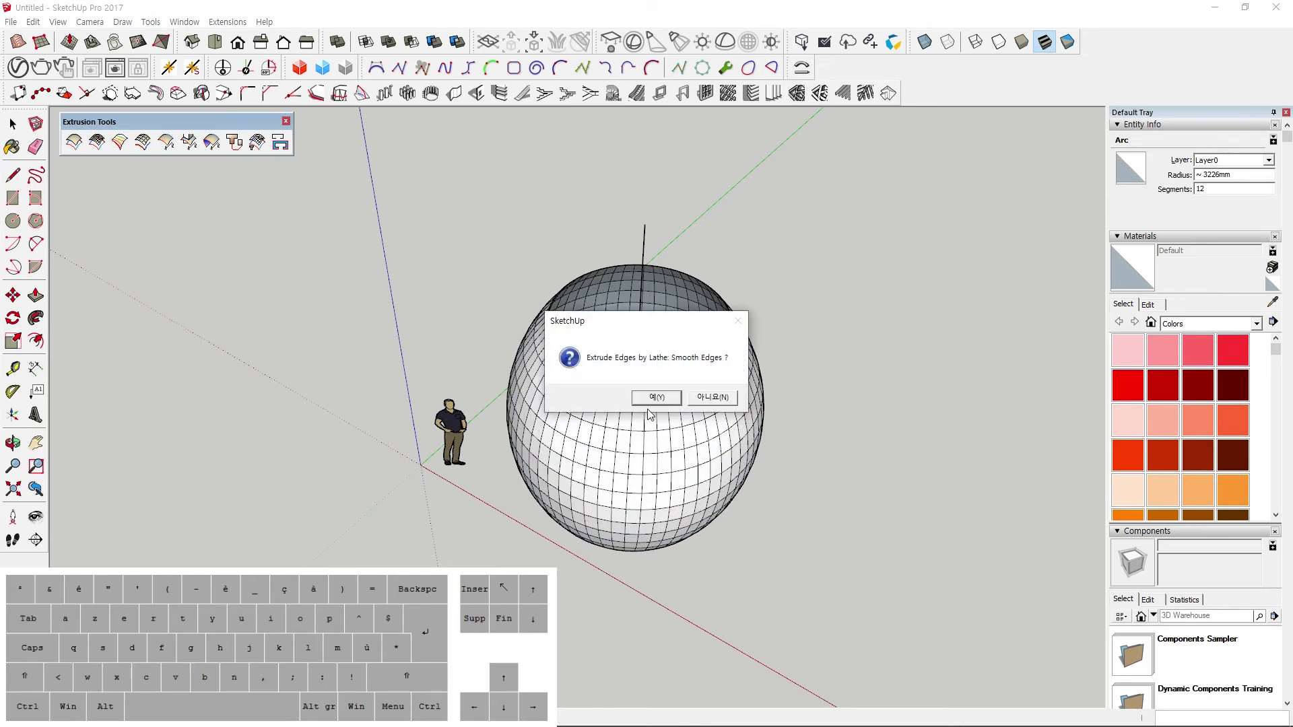
click(668, 399)
click(658, 398)
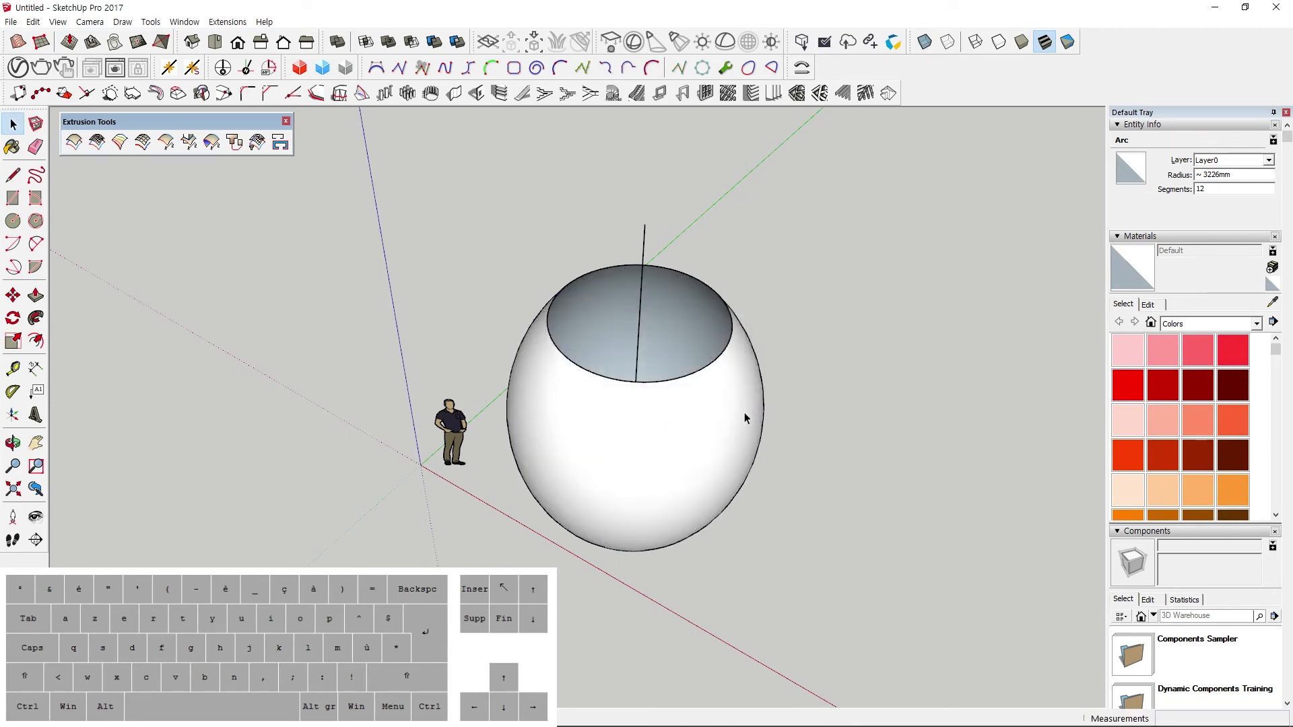
Erase the vertical axis line running through the lathed surface.
middle_drag(745, 412, 907, 279)
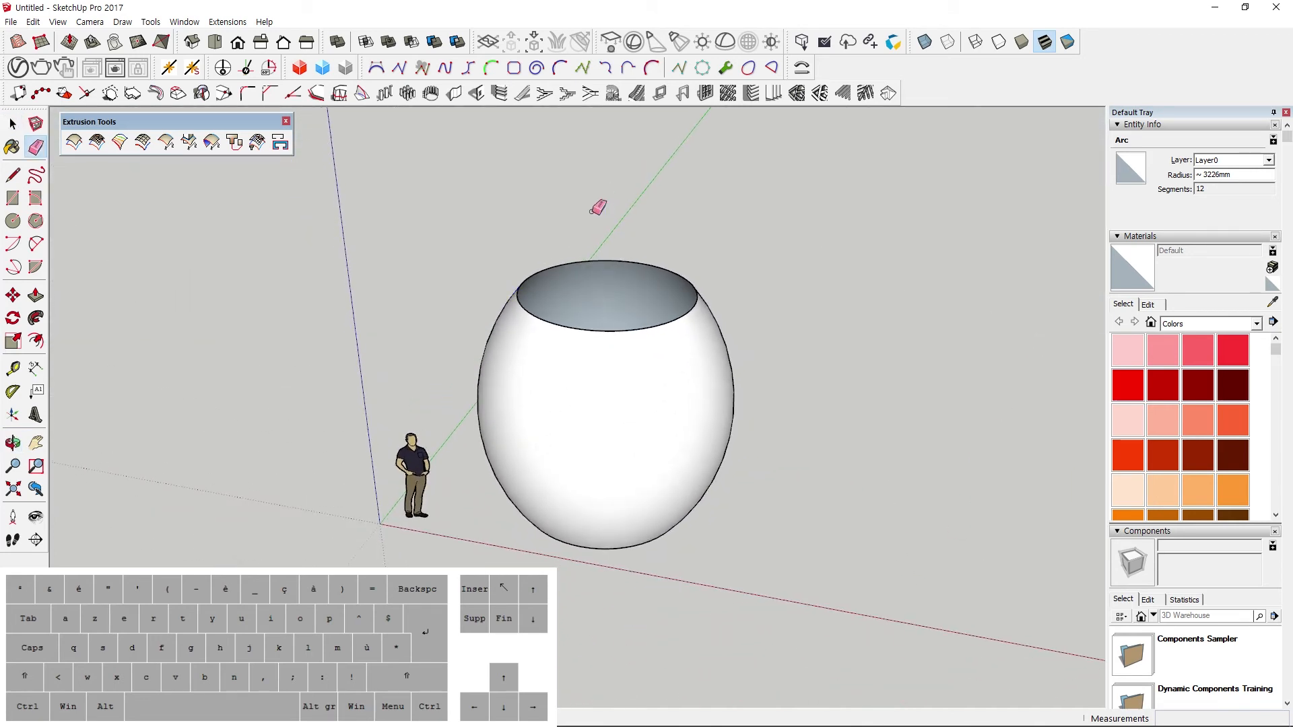
mouse_move(598, 208)
middle_down()
mouse_move(357, 383)
mouse_move(546, 301)
mouse_move(376, 372)
mouse_move(399, 346)
middle_up()
key(space)
Try deleting the original arc edge inside the lathed surface, and undo the deletion.
click(542, 321)
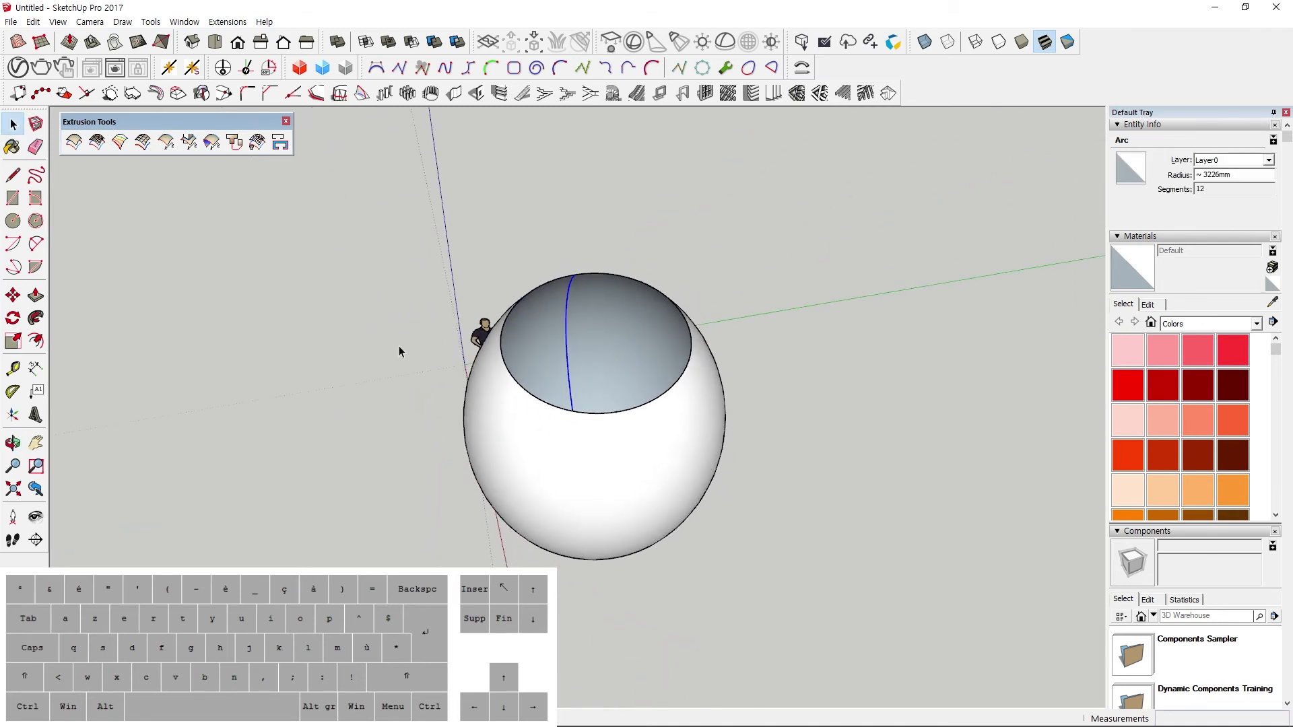
key(Delete)
mouse_move(554, 351)
middle_down()
mouse_move(633, 343)
mouse_move(564, 331)
middle_up()
key(ctrl+z)
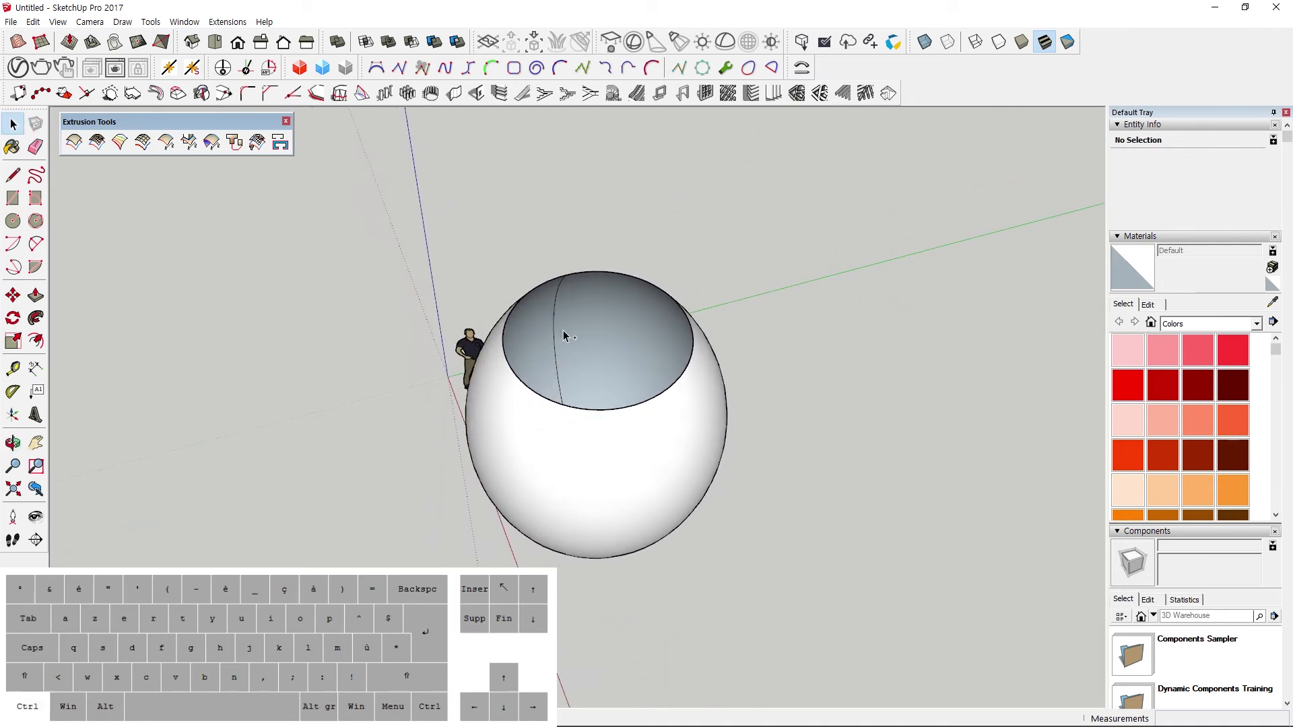
Soften the original arc edge on the lathed surface with the Eraser.
click(565, 341)
ctrl+click(555, 337)
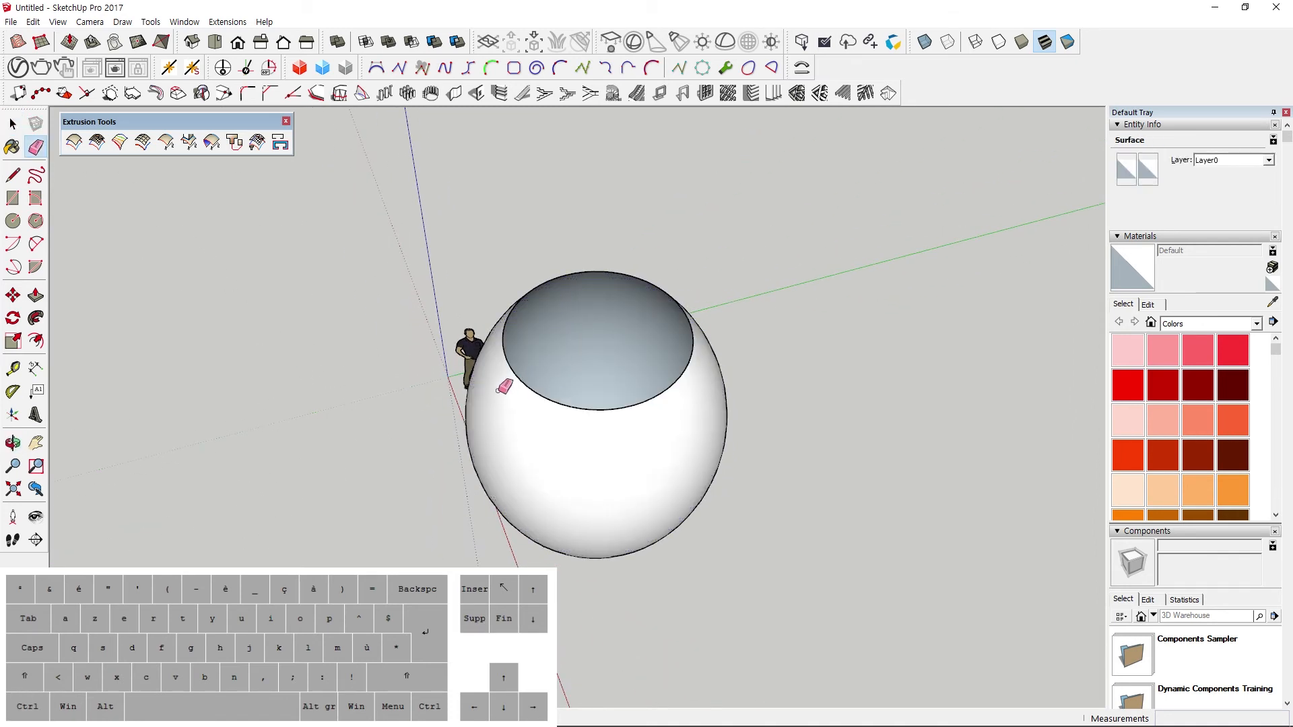
middle_drag(498, 392, 931, 398)
key(space)
Select the entire lathed surface with its rim edges and delete it.
mouse_move(592, 498)
middle_down()
mouse_move(800, 435)
mouse_move(898, 228)
mouse_move(756, 286)
mouse_move(485, 341)
mouse_move(471, 377)
middle_up()
middle_drag(697, 409, 553, 445)
drag(463, 233, 745, 614)
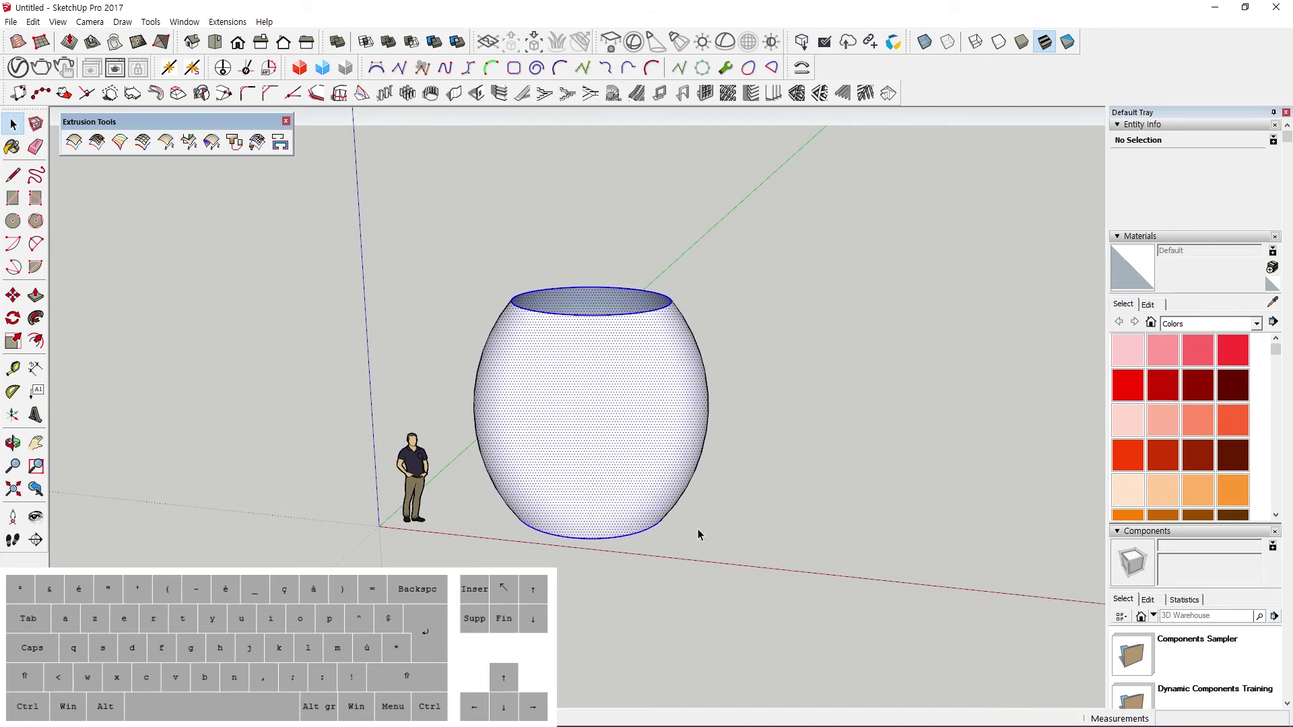
key(Delete)
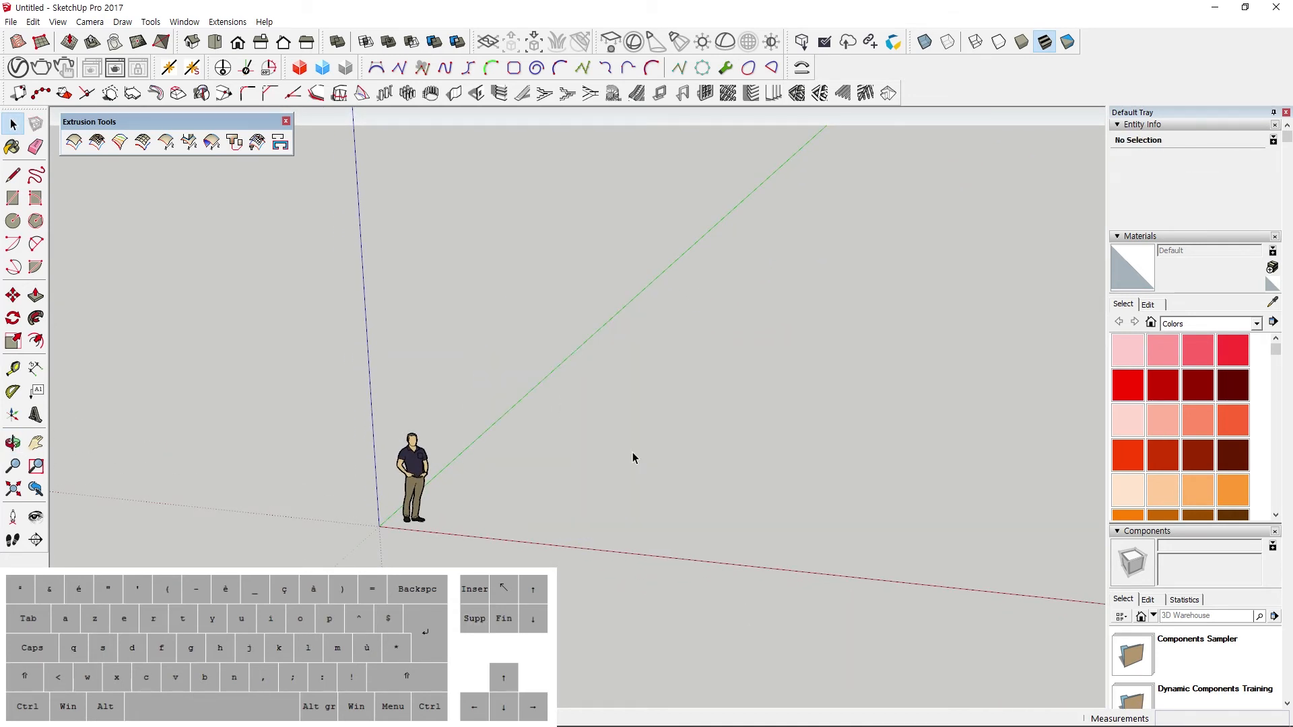
Rotate a copy of the arc group about its lower endpoint around the blue axis, aligning it with the red direction.
middle_drag(632, 454, 677, 546)
key(q)
click(557, 498)
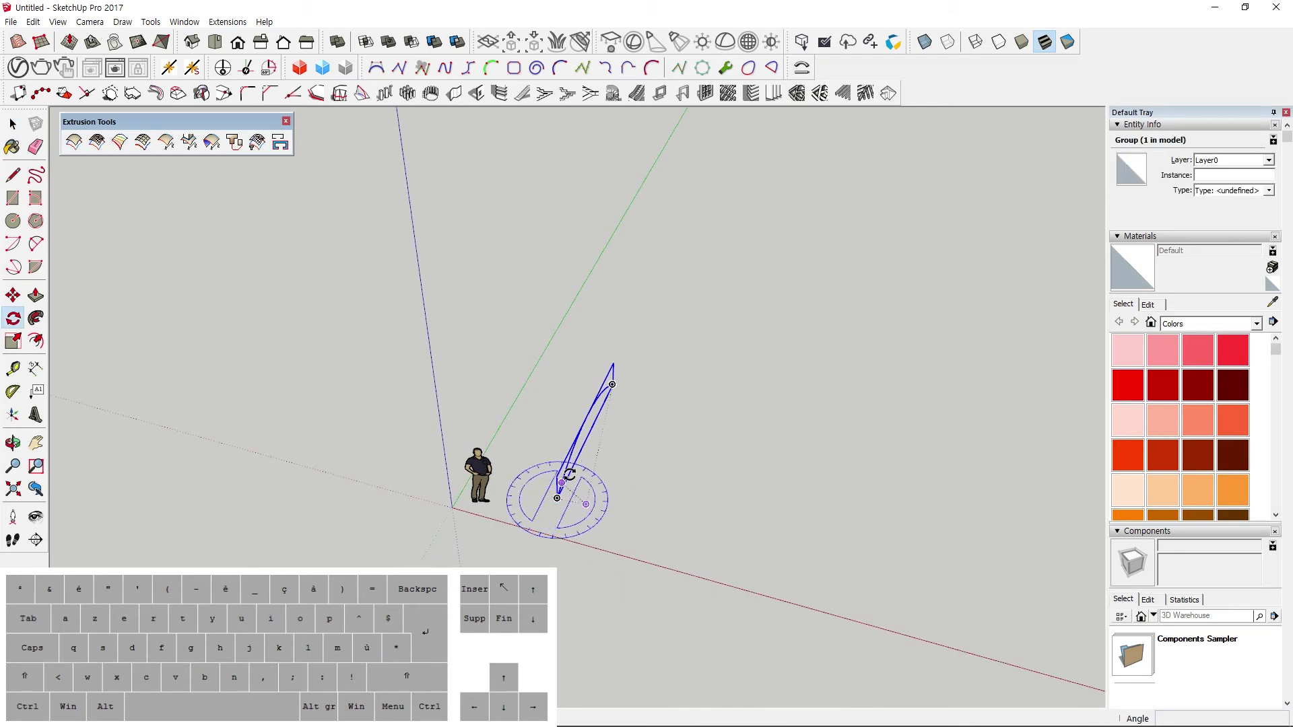
click(566, 480)
key(ctrl)
click(604, 513)
middle_drag(657, 466, 635, 458)
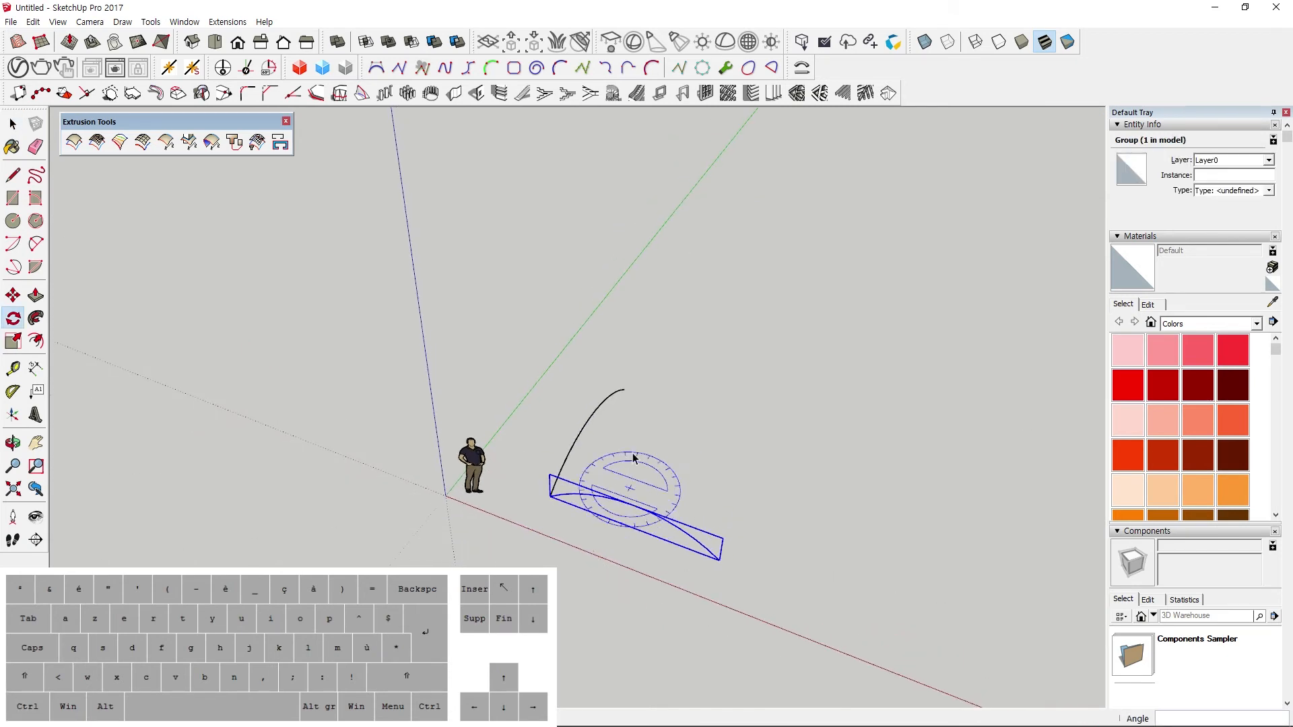
Select both arc groups and create a rotated copy of the pair turned to face the originals from the opposite sides.
key(space)
shift+click(596, 431)
key(q)
click(689, 468)
click(748, 469)
key(ctrl)
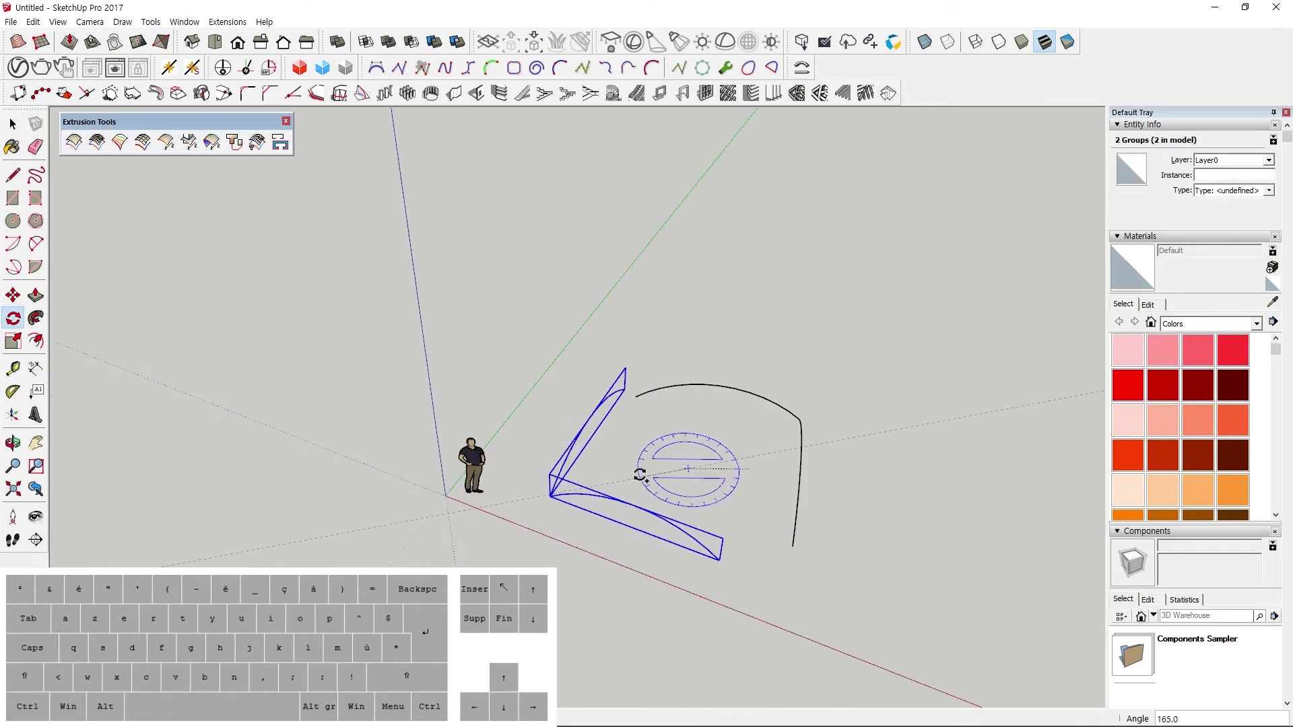
click(696, 506)
click(697, 494)
click(726, 504)
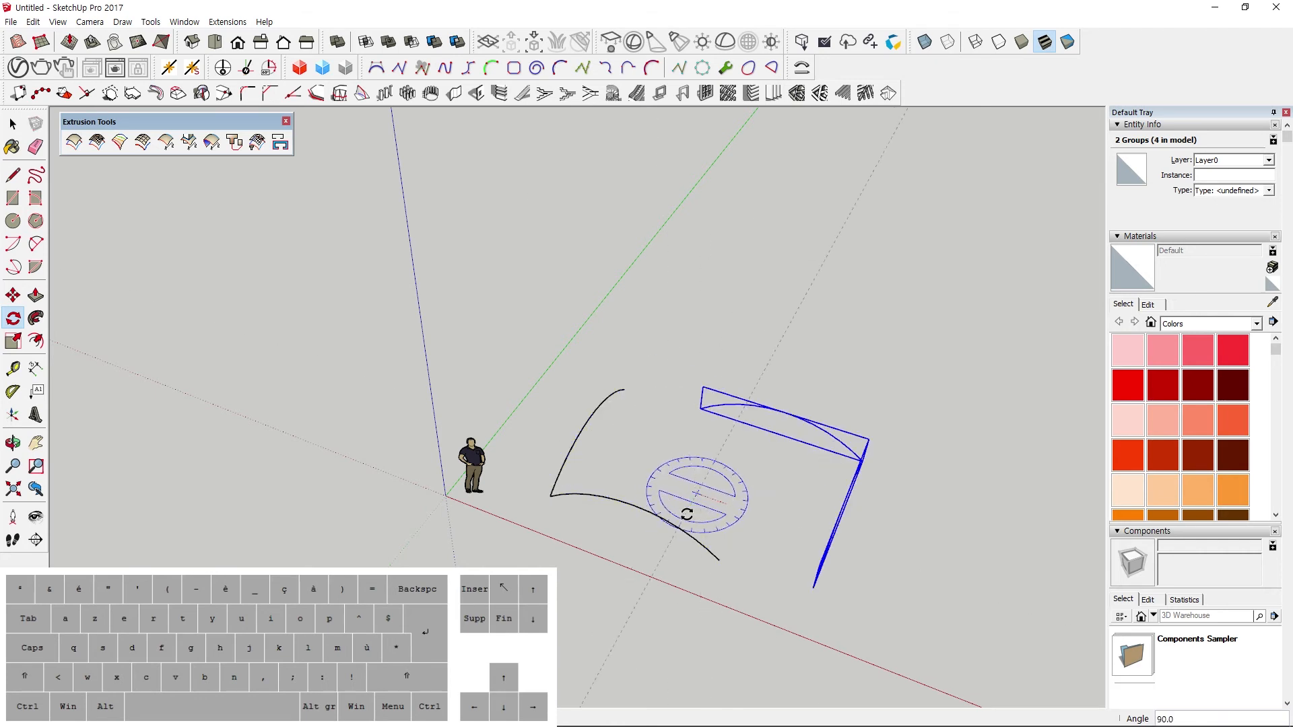
Move the rotated pair of arc groups by its free endpoint onto the original arcs' endpoint, closing the four-arc outline.
key(m)
click(815, 586)
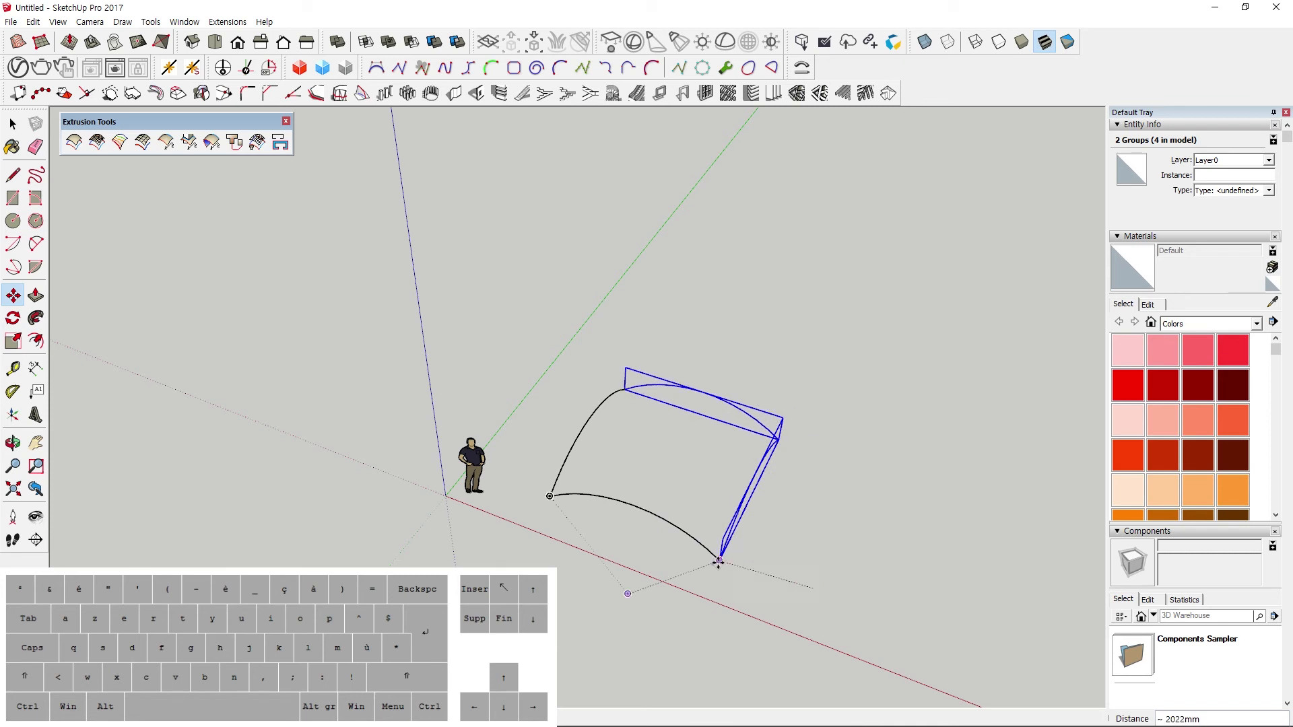
click(718, 560)
middle_drag(784, 536, 886, 613)
Select all four arc groups and explode them into plain arcs.
key(ctrl+a)
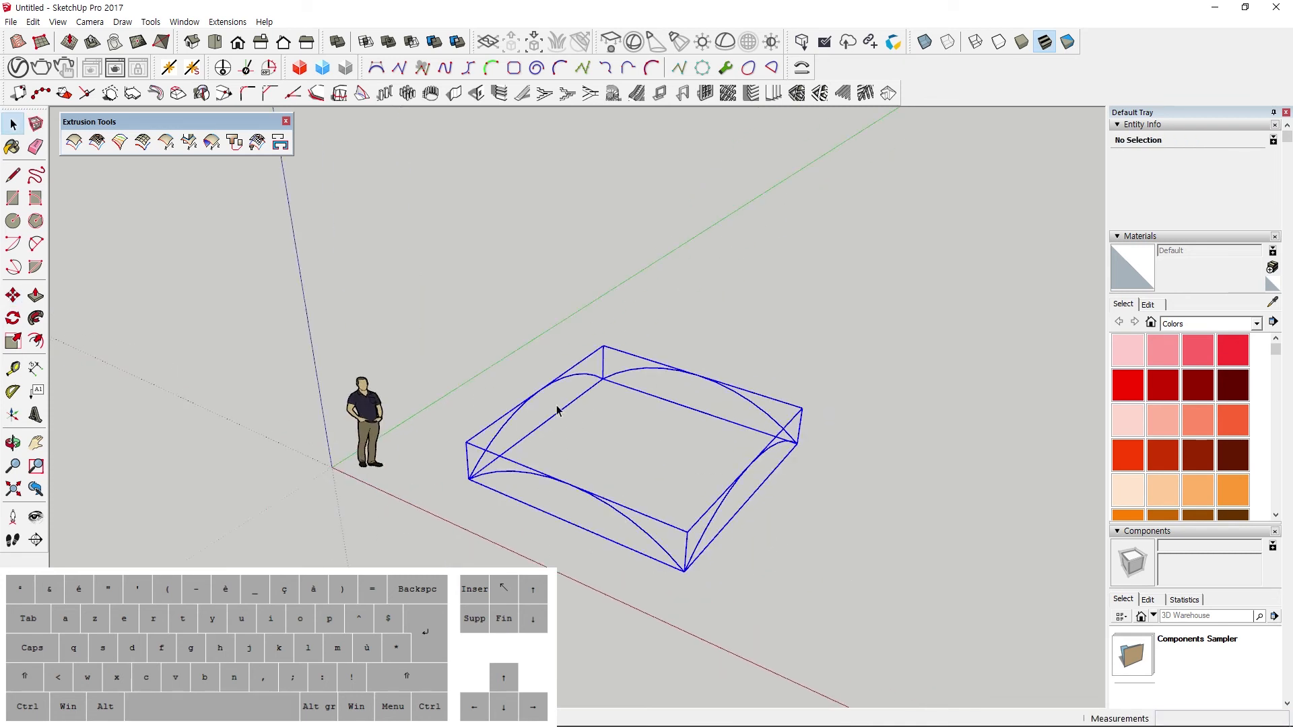
right_click(544, 396)
click(578, 463)
middle_drag(579, 472, 523, 482)
click(597, 514)
shift+middle_drag(594, 503, 537, 480)
mouse_move(538, 479)
middle_down()
mouse_move(583, 482)
mouse_move(464, 505)
mouse_move(536, 500)
middle_up()
scroll(536, 500, up, 1)
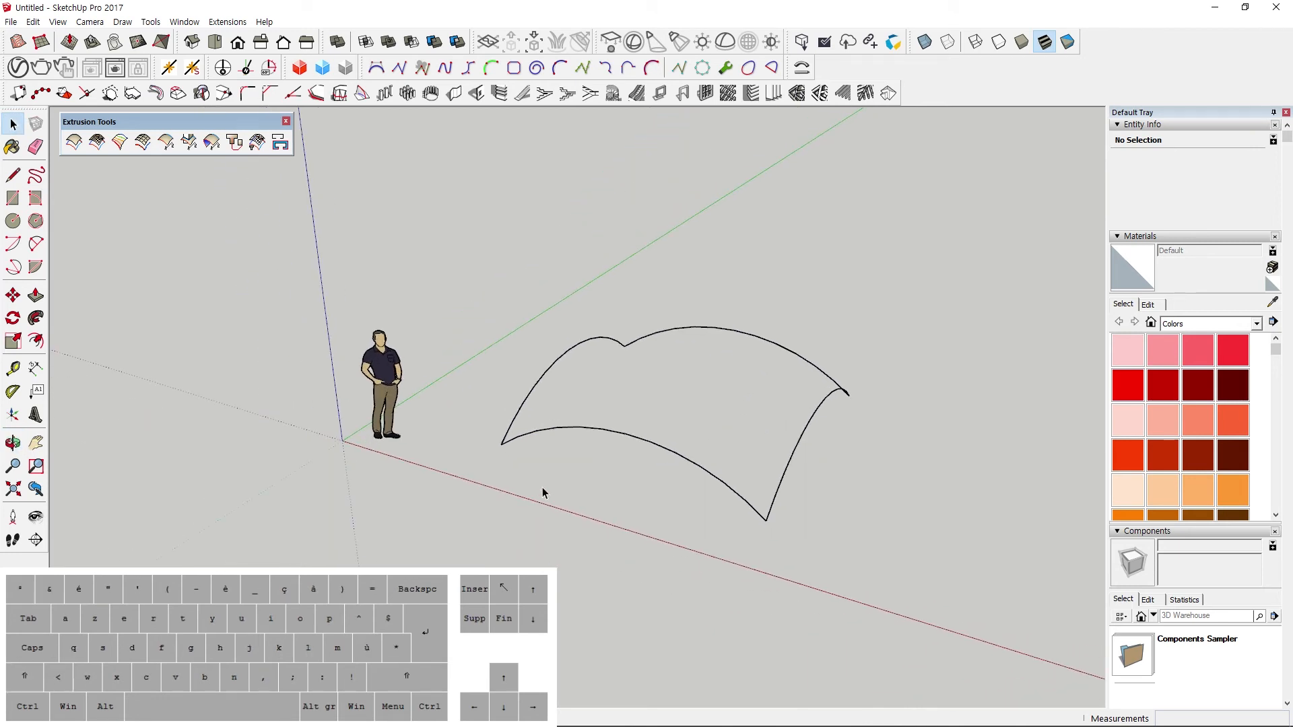
Draw a small hexagon on the ground plane beside the arc outline as the rib profile and select its face.
click(35, 222)
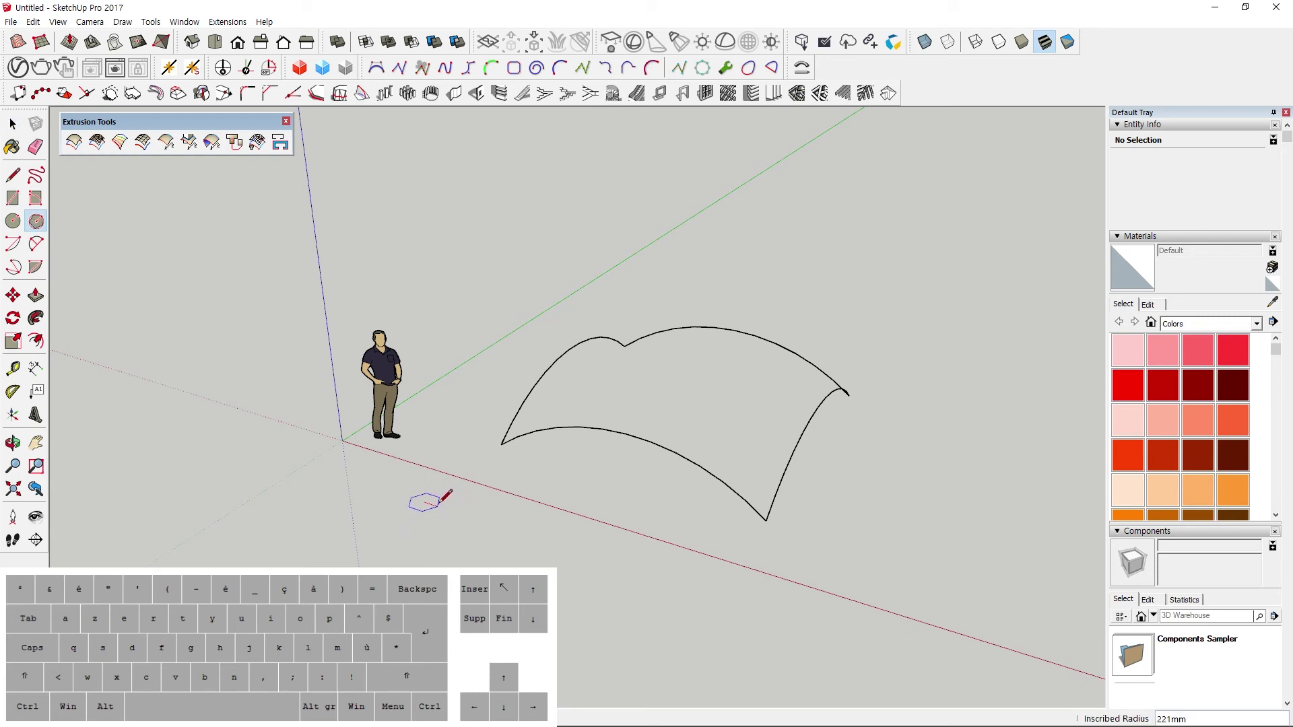
click(436, 498)
middle_drag(437, 502, 520, 521)
shift+middle_drag(712, 486, 645, 478)
scroll(667, 459, down, 1)
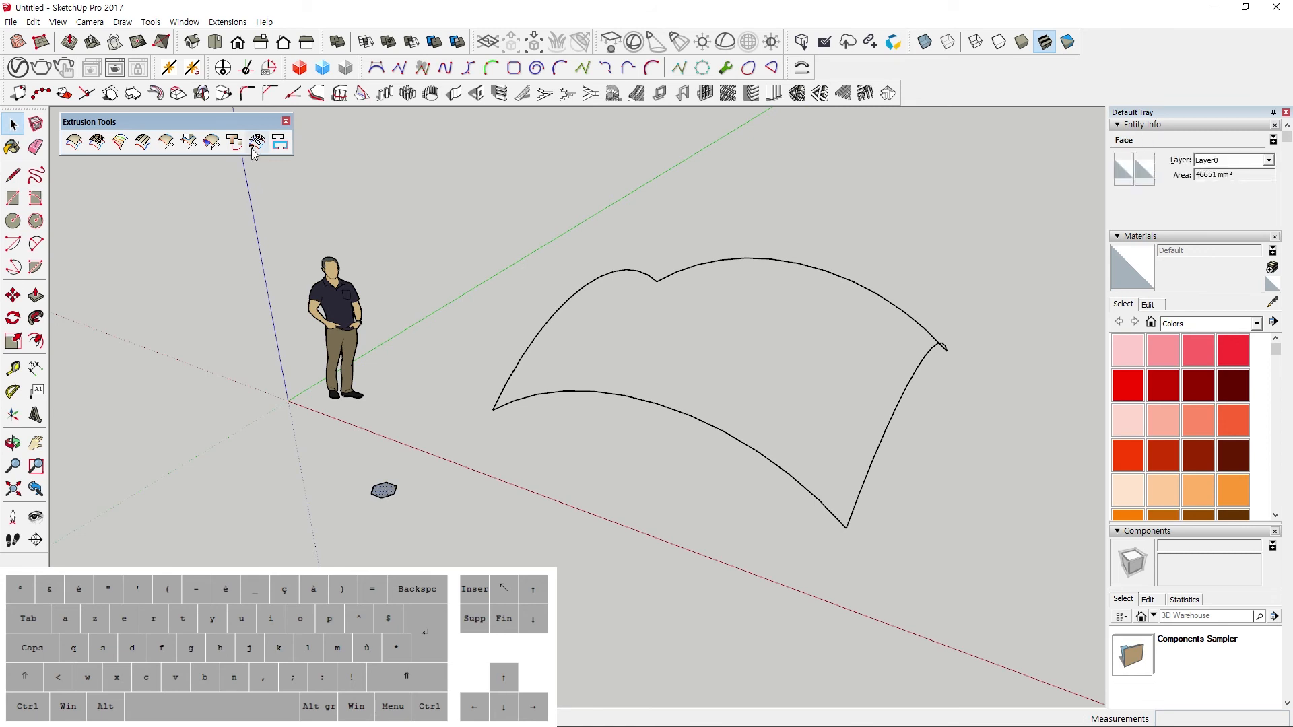
Extrude the hexagon over the four arcs with Extrude Edges by Rails by Face, taking the ribs from Profiles & Rails.
click(896, 406)
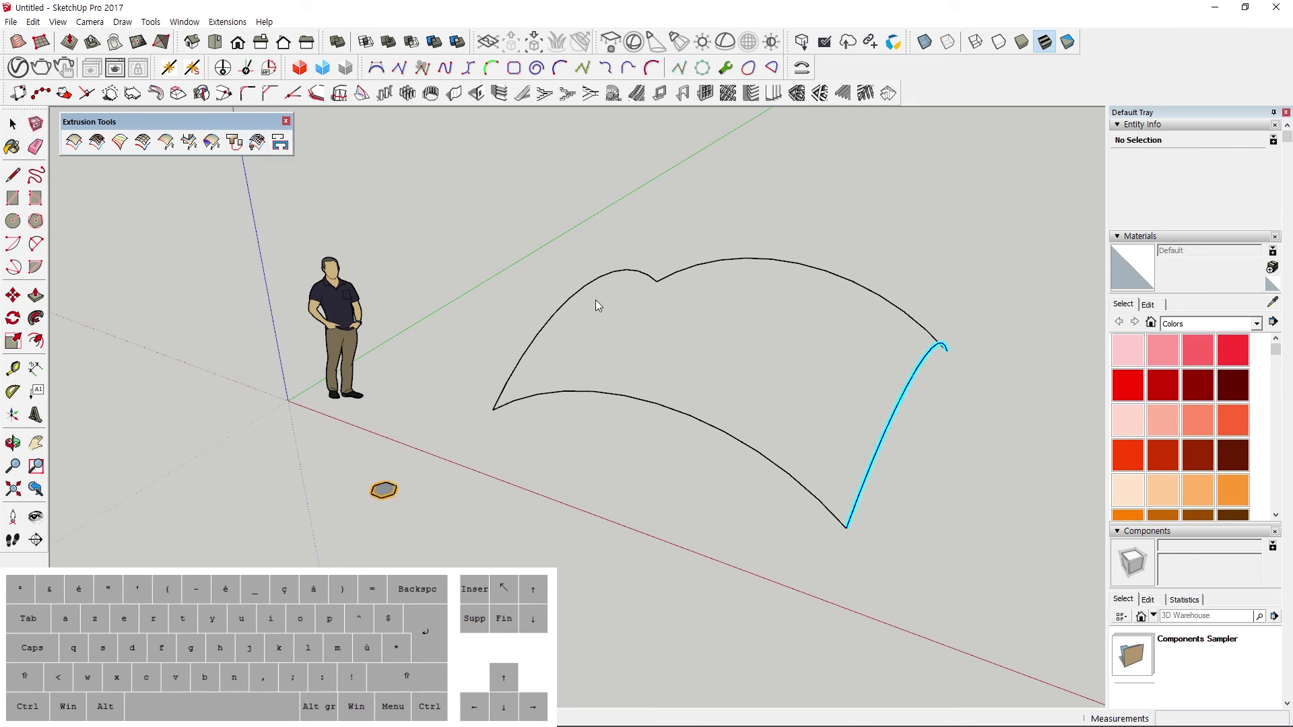
click(641, 398)
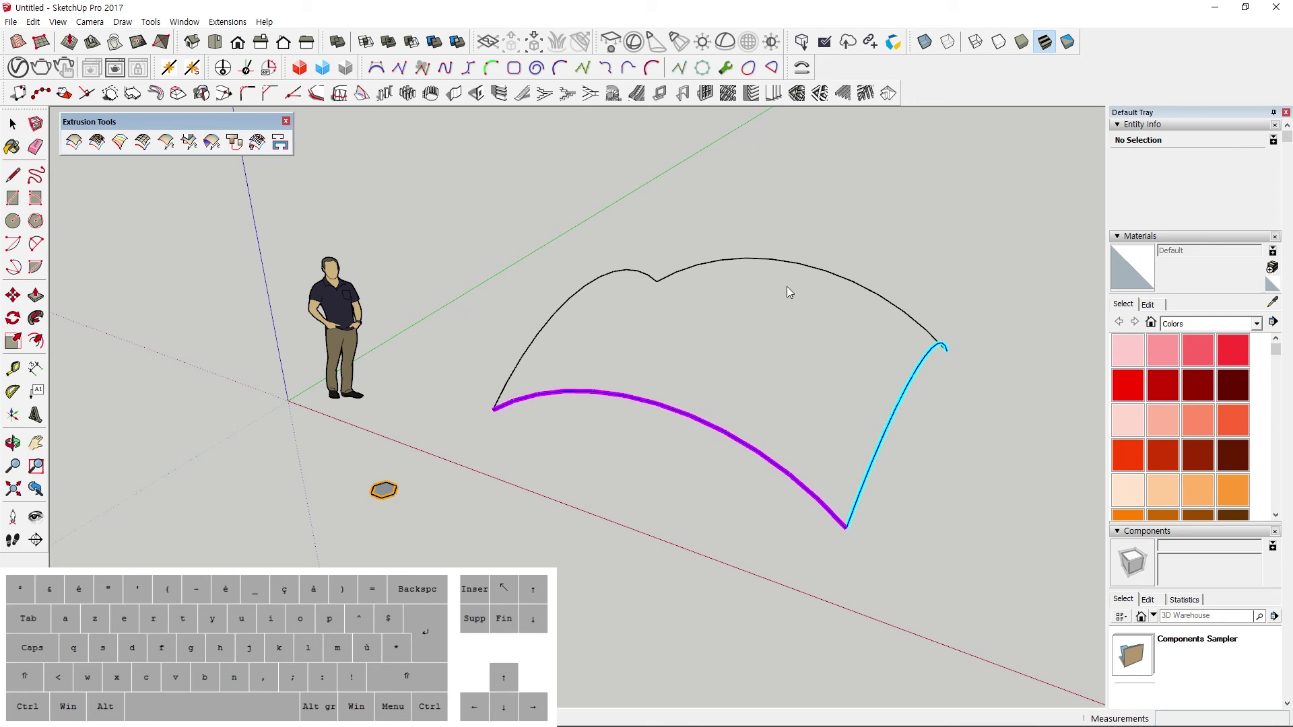
click(613, 275)
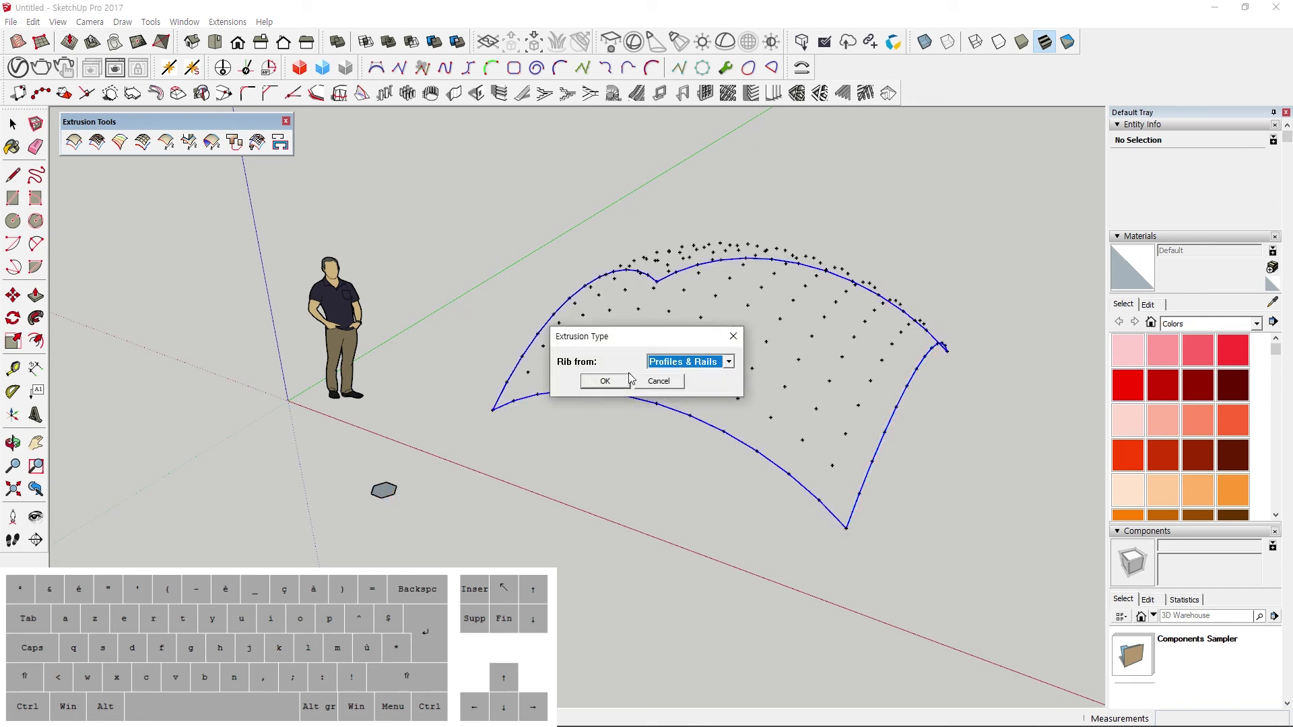
click(605, 381)
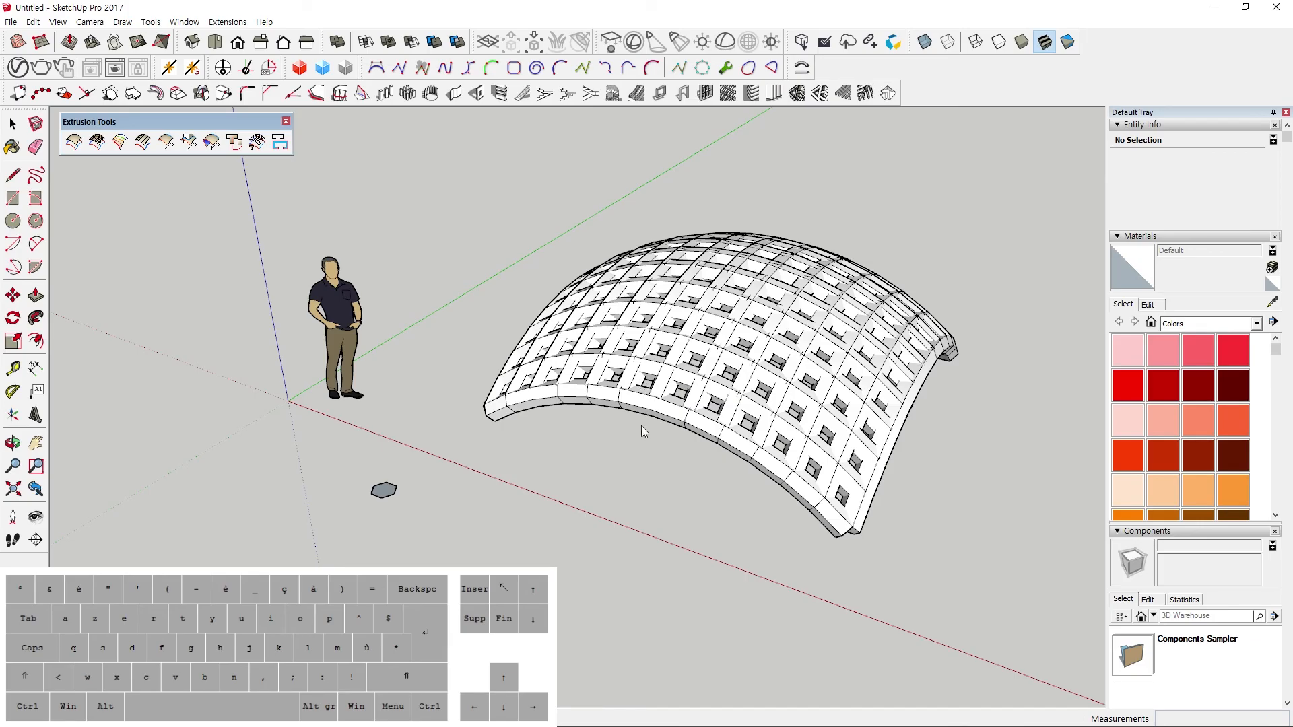
Select the end face at the dome's corner and copy it out beside the lattice dome.
middle_drag(739, 388, 617, 565)
scroll(773, 436, up, 3)
middle_drag(773, 436, 415, 210)
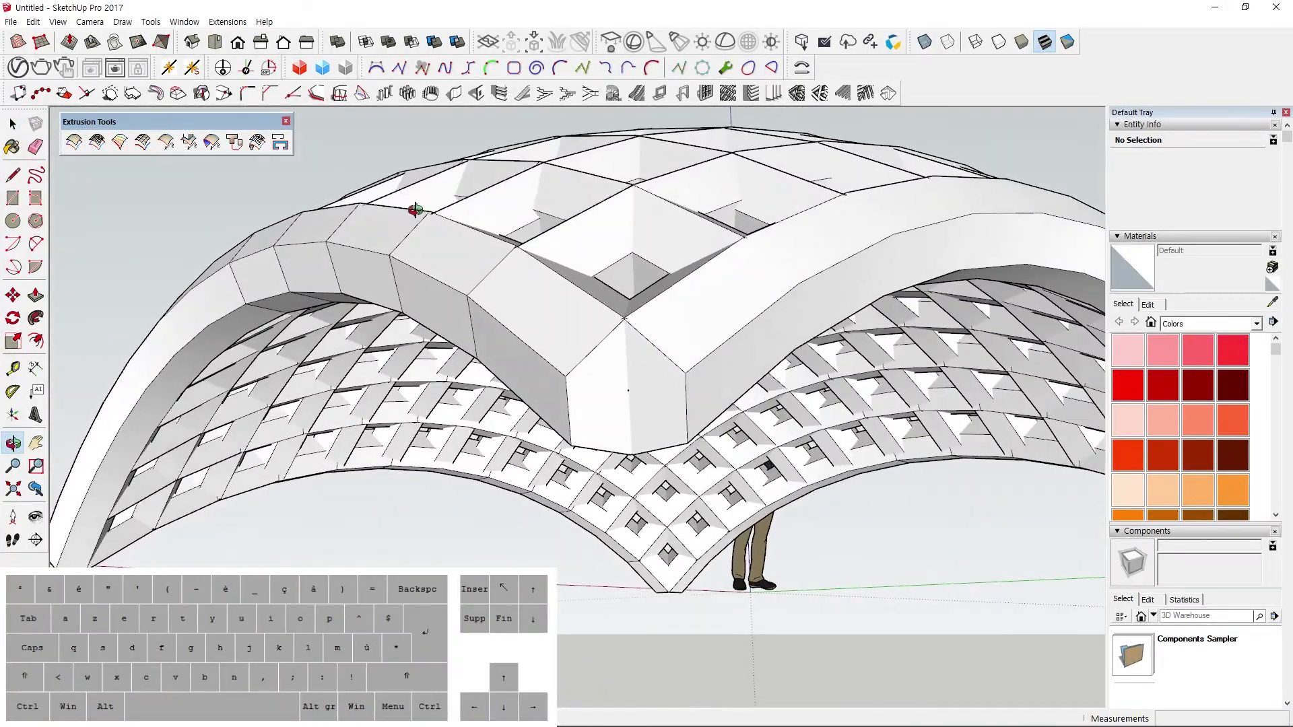
middle_drag(606, 404, 608, 404)
click(609, 404)
click(570, 377)
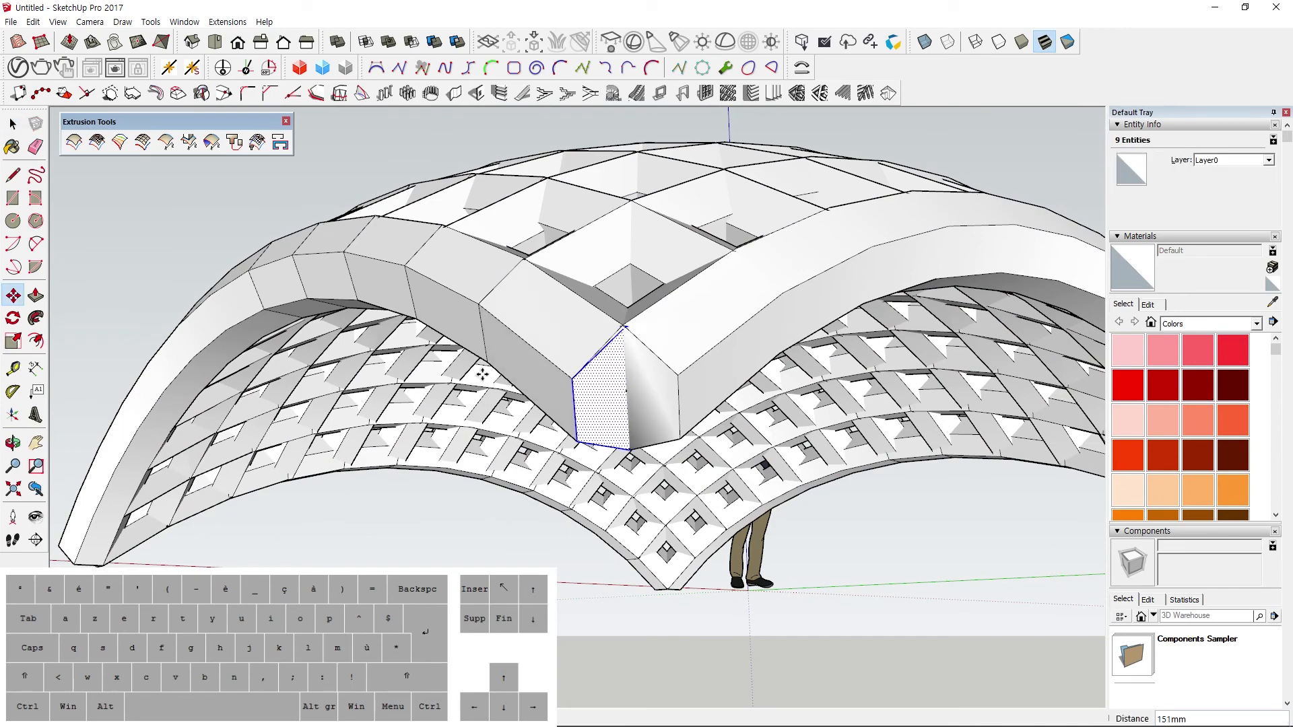
click(317, 541)
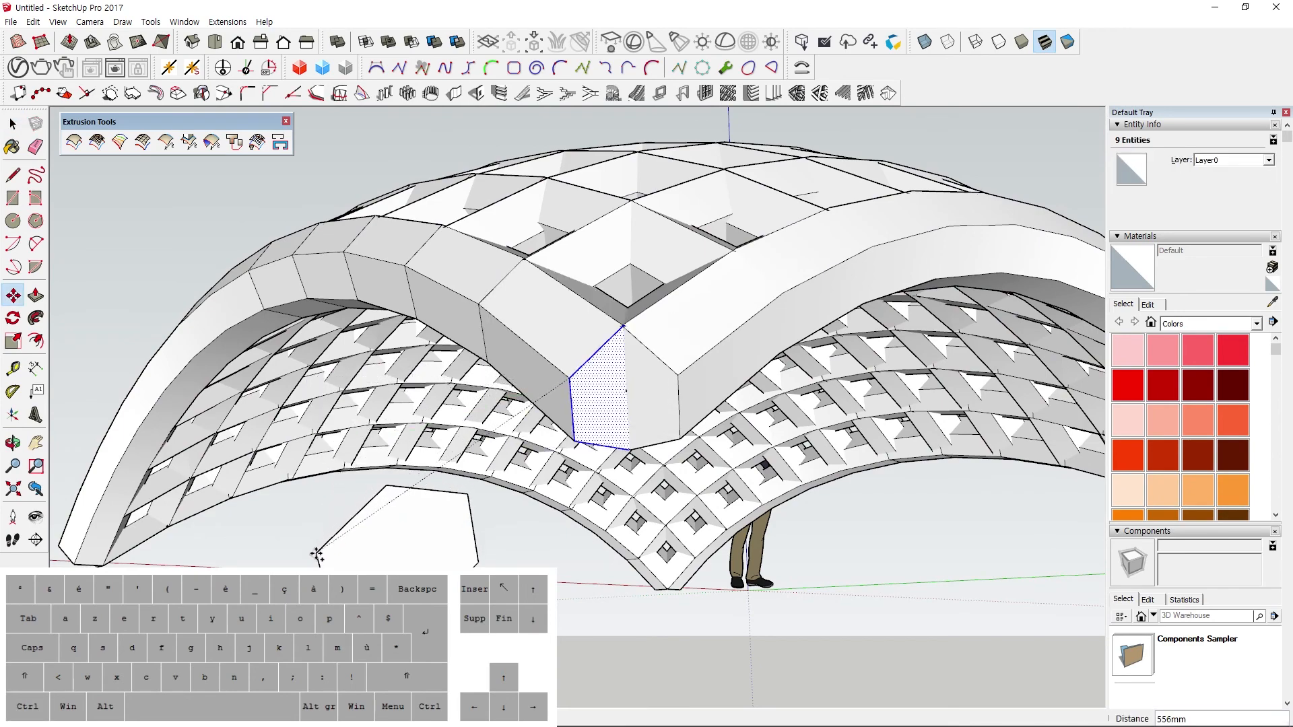
Examine the whole lattice dome together with the copied end face and the source hexagon.
middle_drag(318, 554, 538, 434)
scroll(431, 411, down, 4)
key(space)
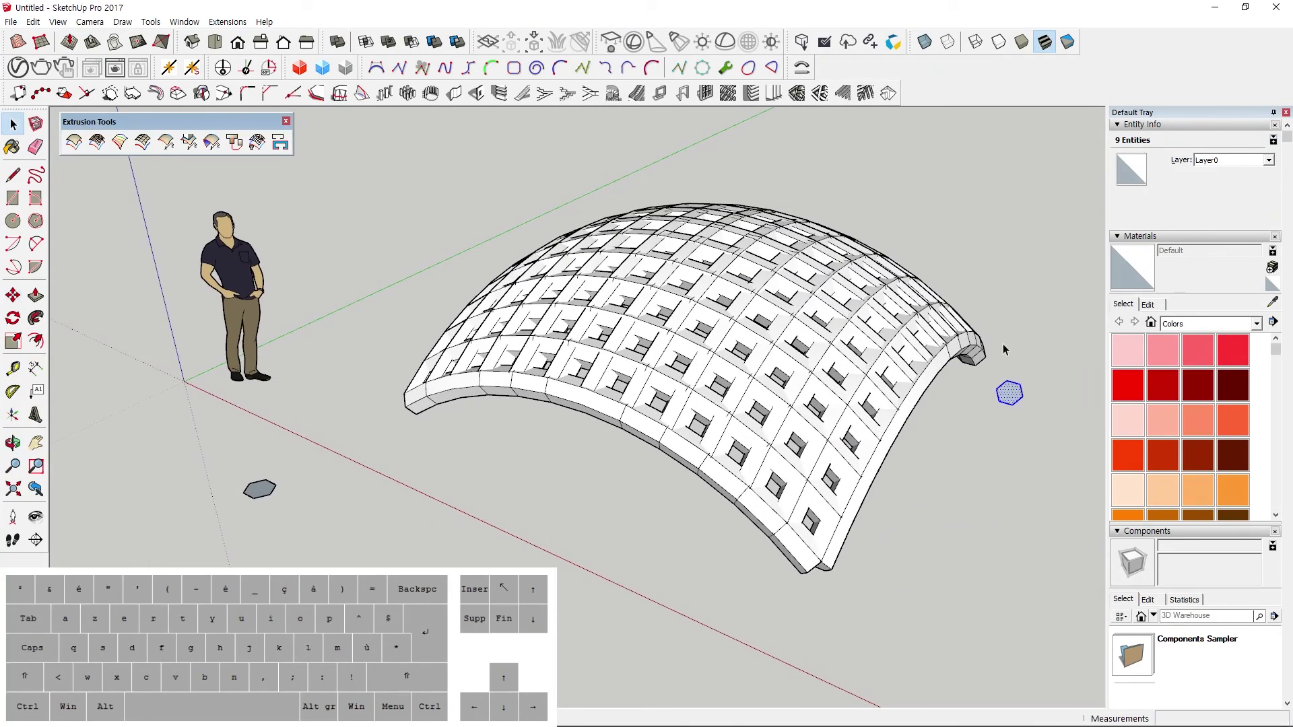
scroll(584, 375, down, 2)
click(542, 504)
scroll(492, 477, down, 2)
shift+middle_drag(492, 477, 507, 483)
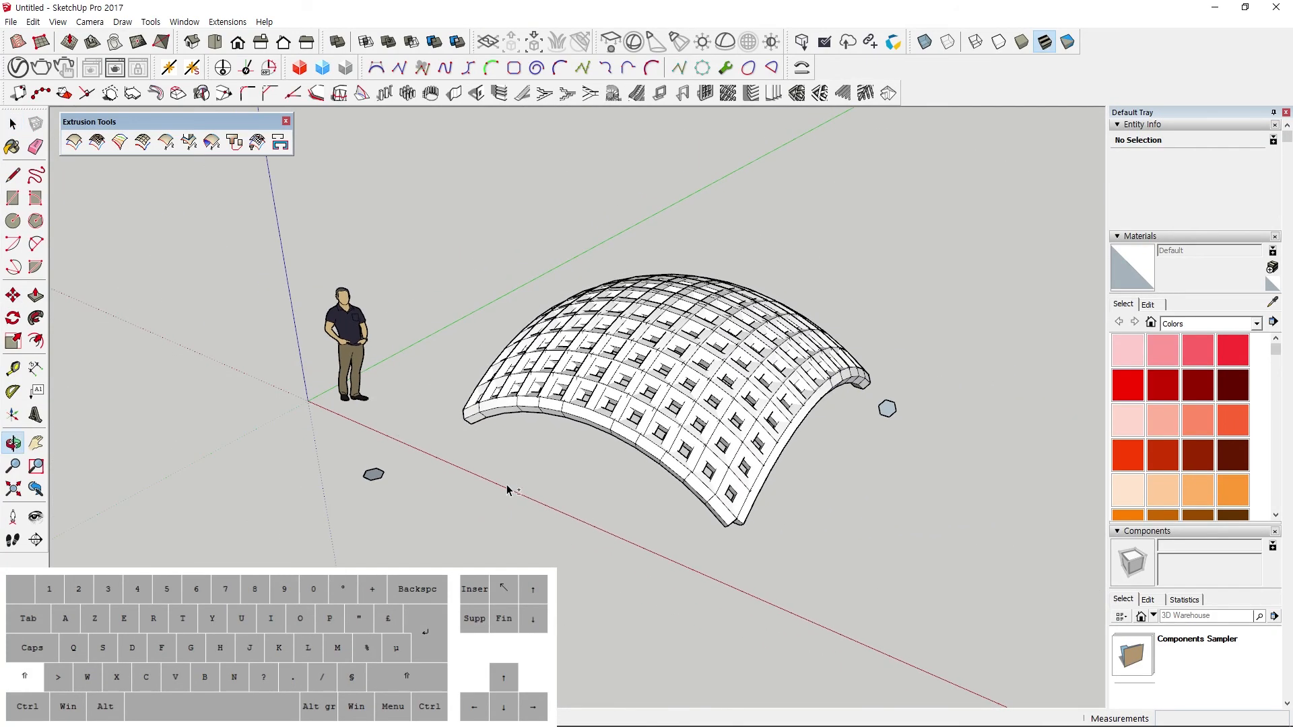
scroll(537, 454, up, 1)
scroll(537, 455, up, 2)
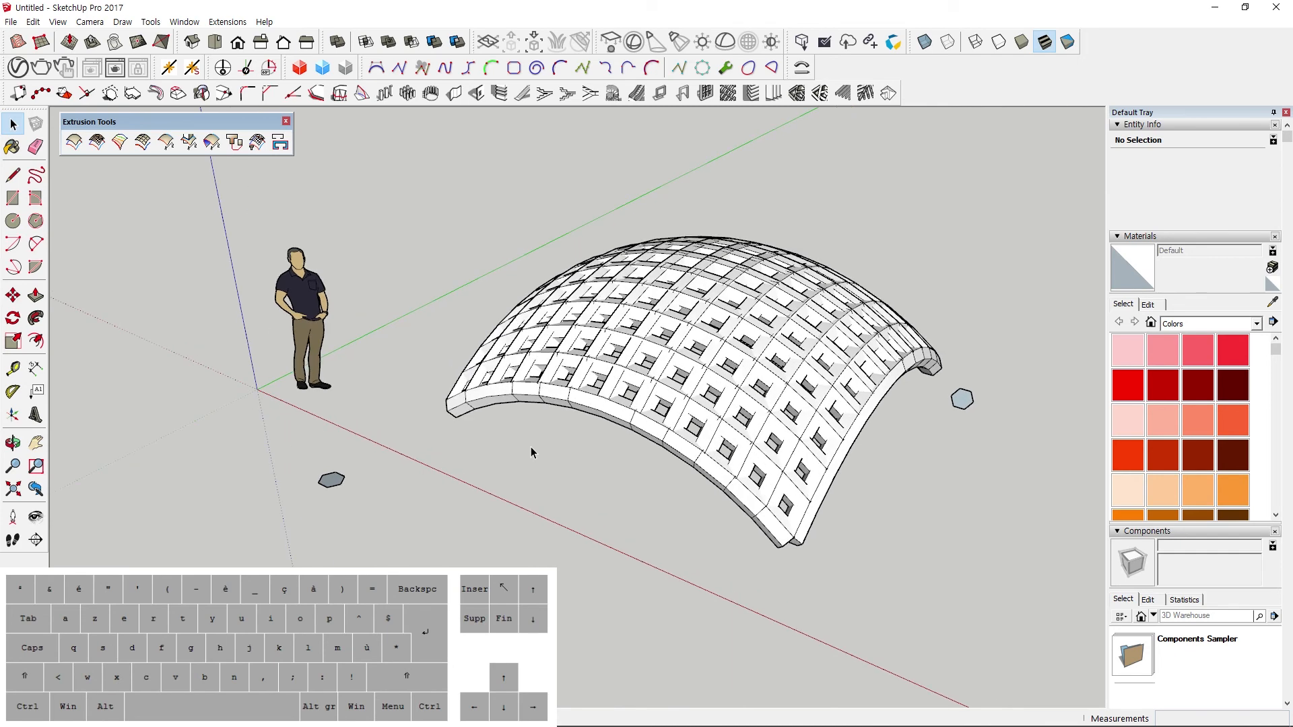
Undo the lattice dome and its setup back to the separate arc groups, and delete all four groups.
key(ctrl+z)
key(ctrl+z)
key(ctrl+z)
middle_drag(537, 458, 730, 482)
key(space)
drag(926, 524, 458, 259)
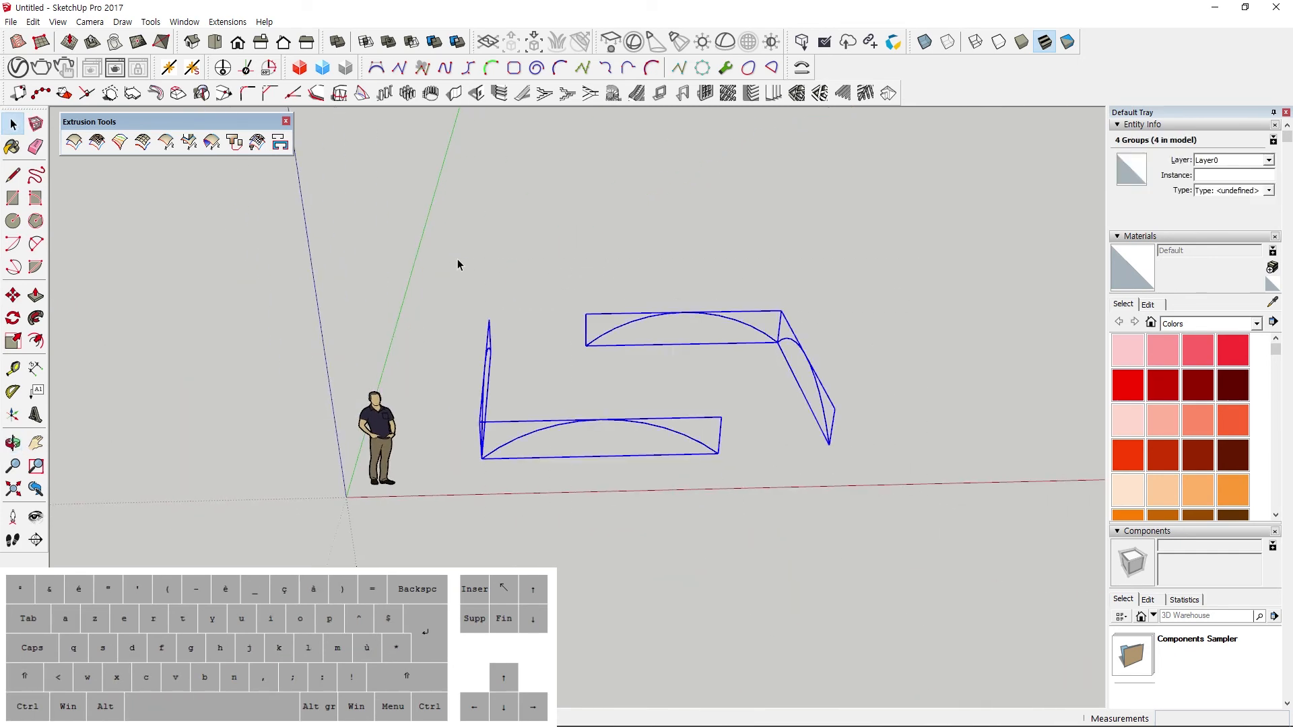
key(Delete)
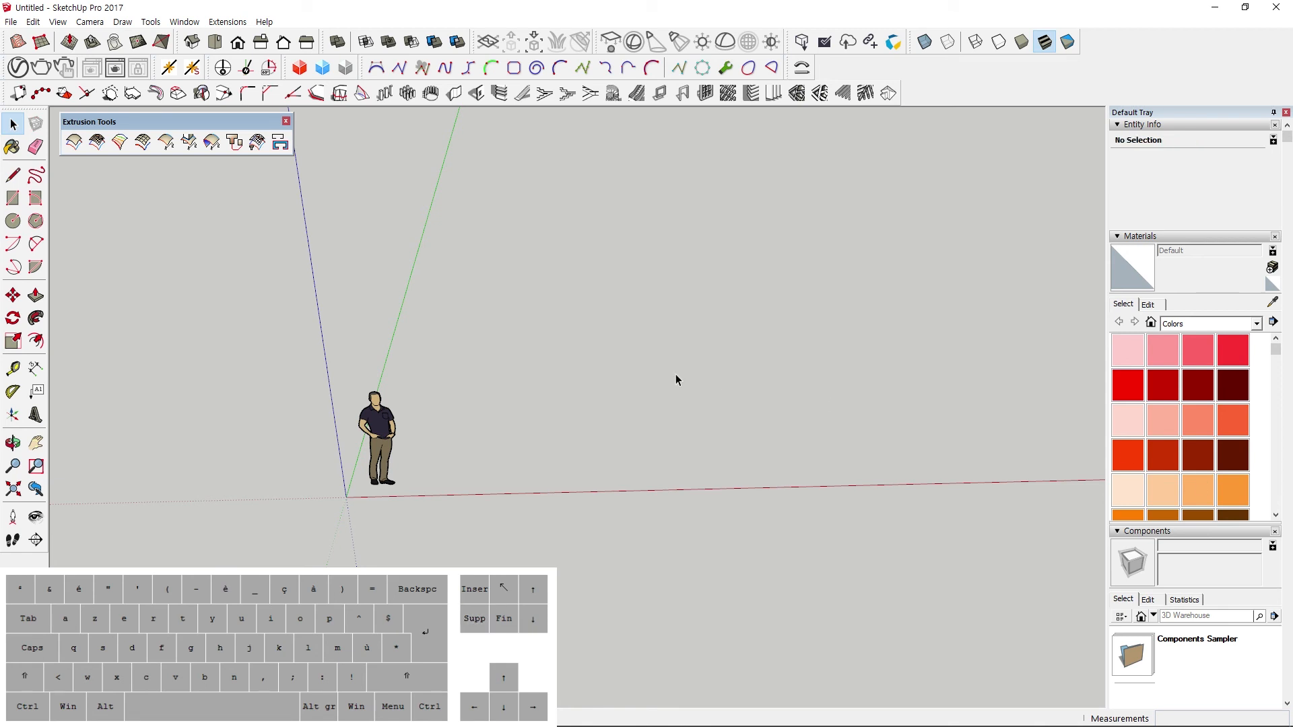
Draw a deep arc on the ground plane with a bulge of about 1590 mm.
middle_drag(676, 381, 488, 383)
key(a)
scroll(507, 415, up, 3)
click(606, 393)
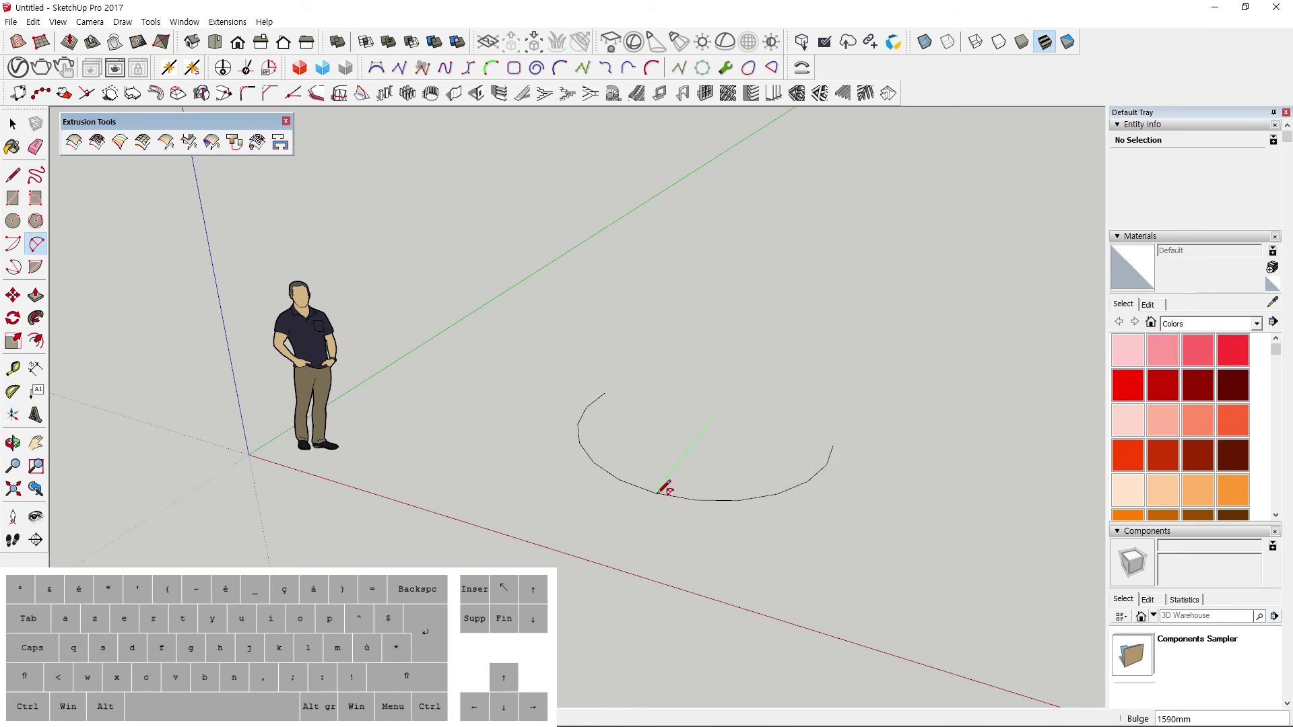
scroll(720, 476, down, 2)
shift+middle_drag(721, 476, 781, 691)
Draw a second arc tangent to the first arc's endpoint and curving the opposite way to form an S-curve.
key(a)
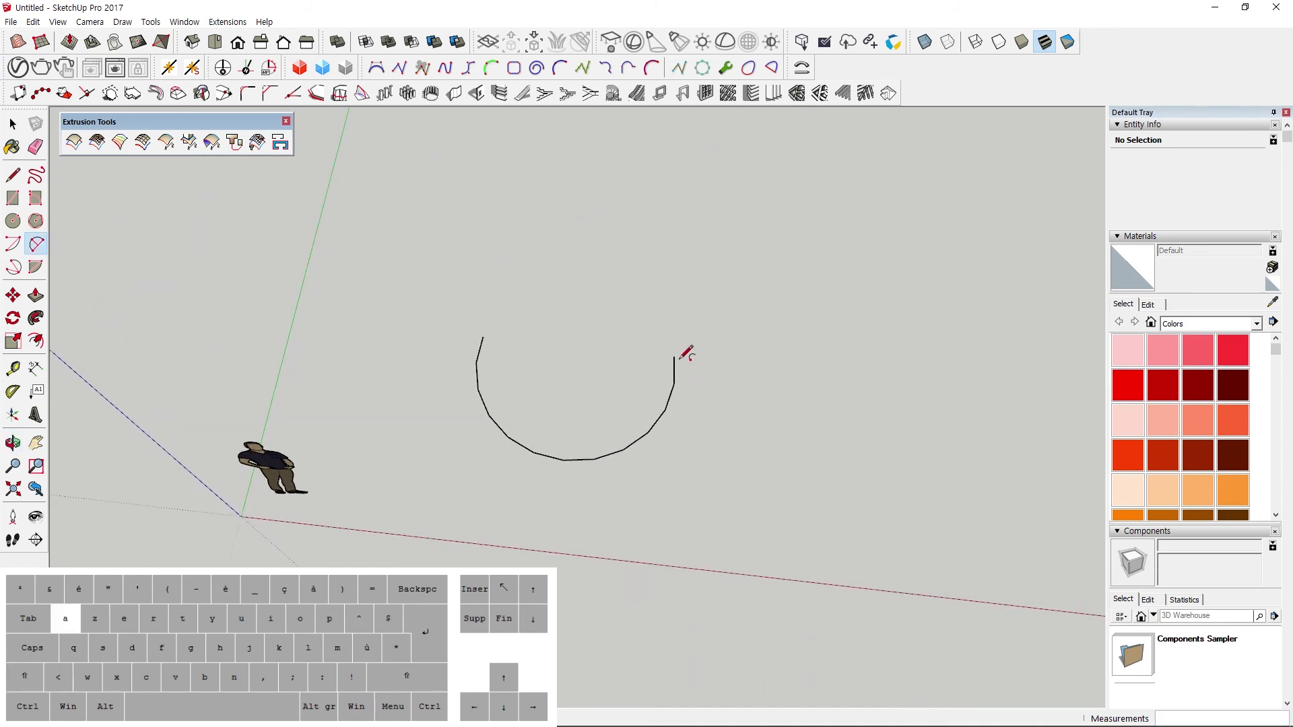
click(673, 357)
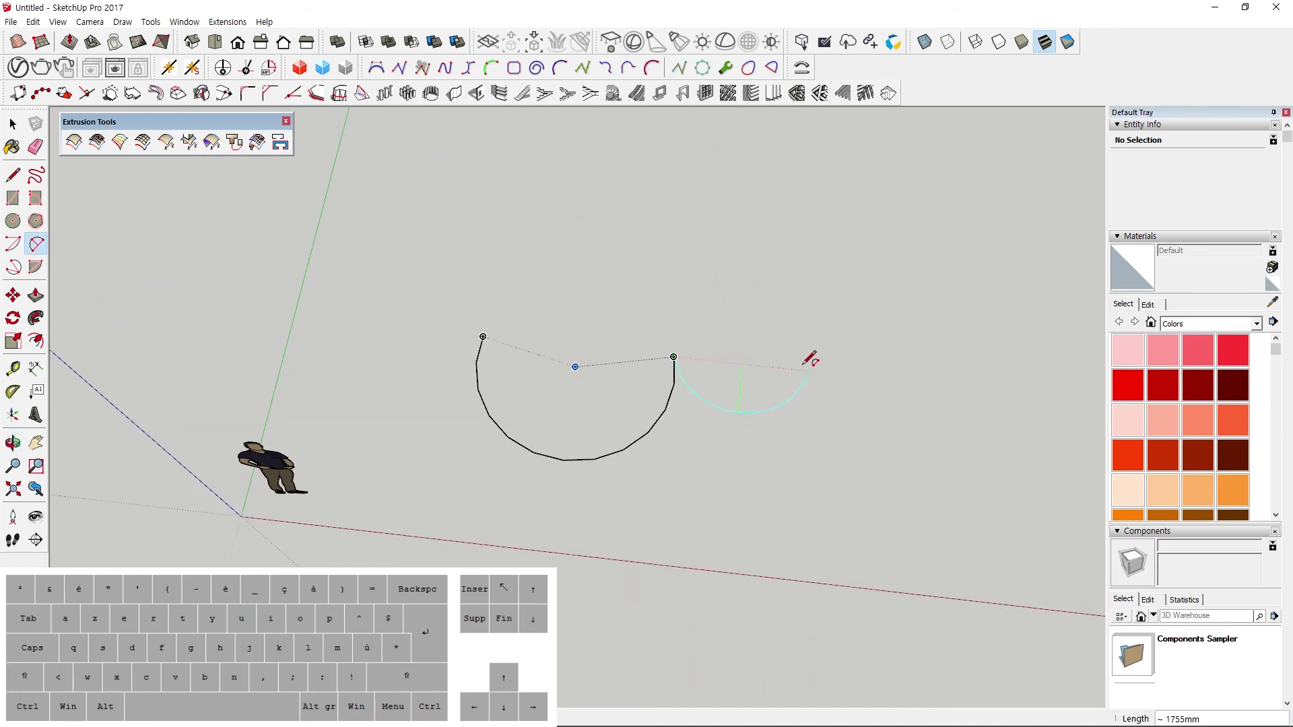
double_click(855, 332)
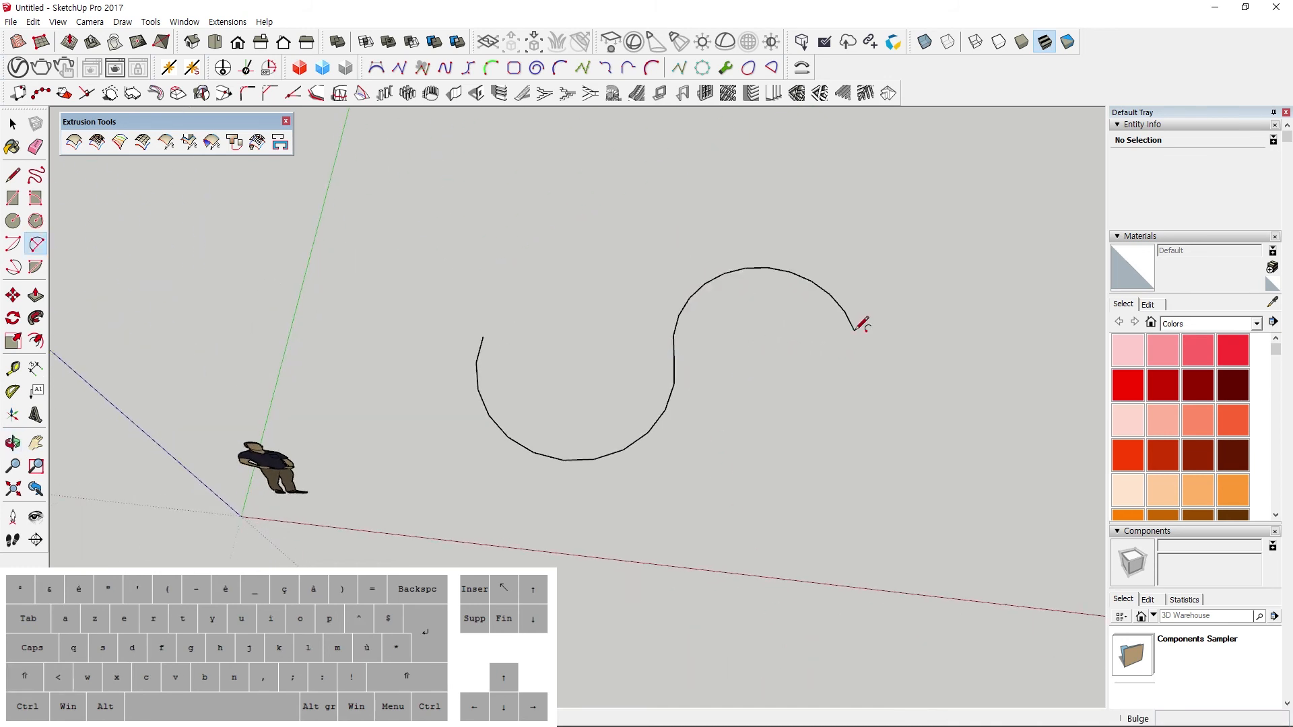
middle_drag(789, 369, 557, 292)
Extrude the whole S-curve with Extrude Edges by Offset at a distance of 200 mm, reversing the faces and exploding the group.
scroll(641, 358, down, 1)
key(space)
drag(472, 274, 916, 573)
middle_drag(780, 532, 703, 499)
shift+middle_drag(643, 456, 655, 506)
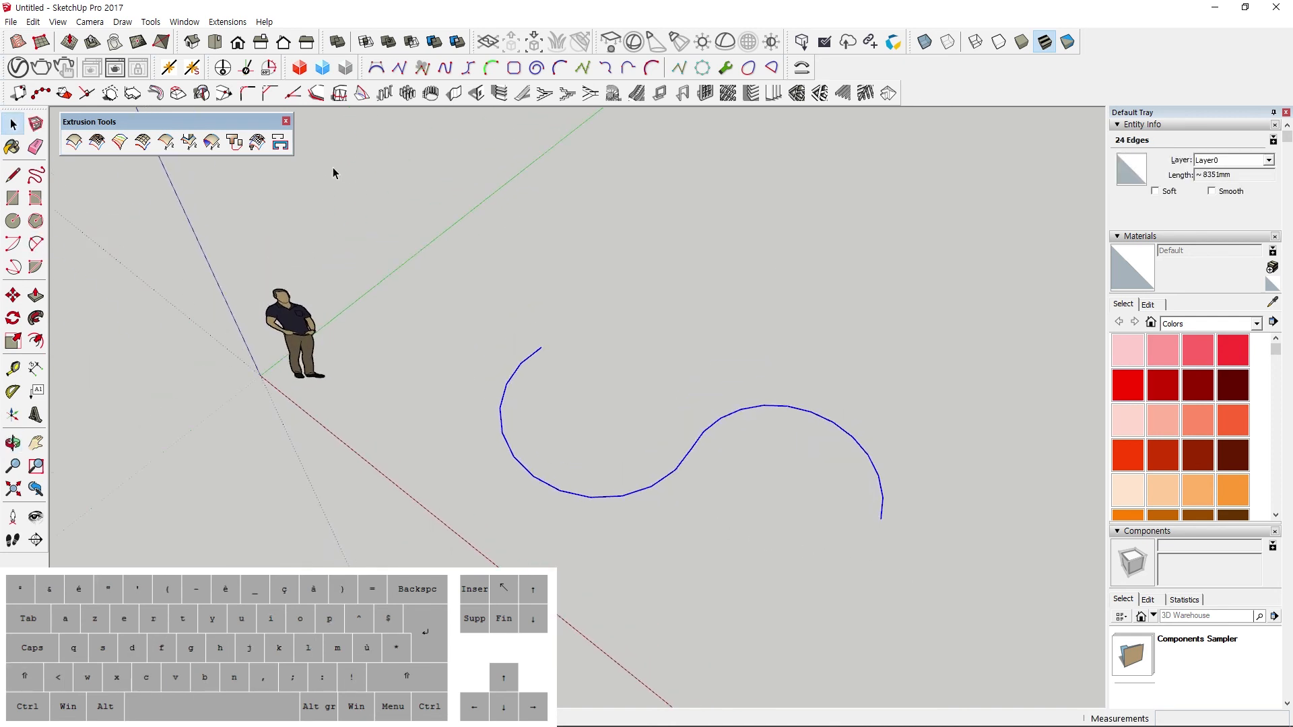
click(283, 144)
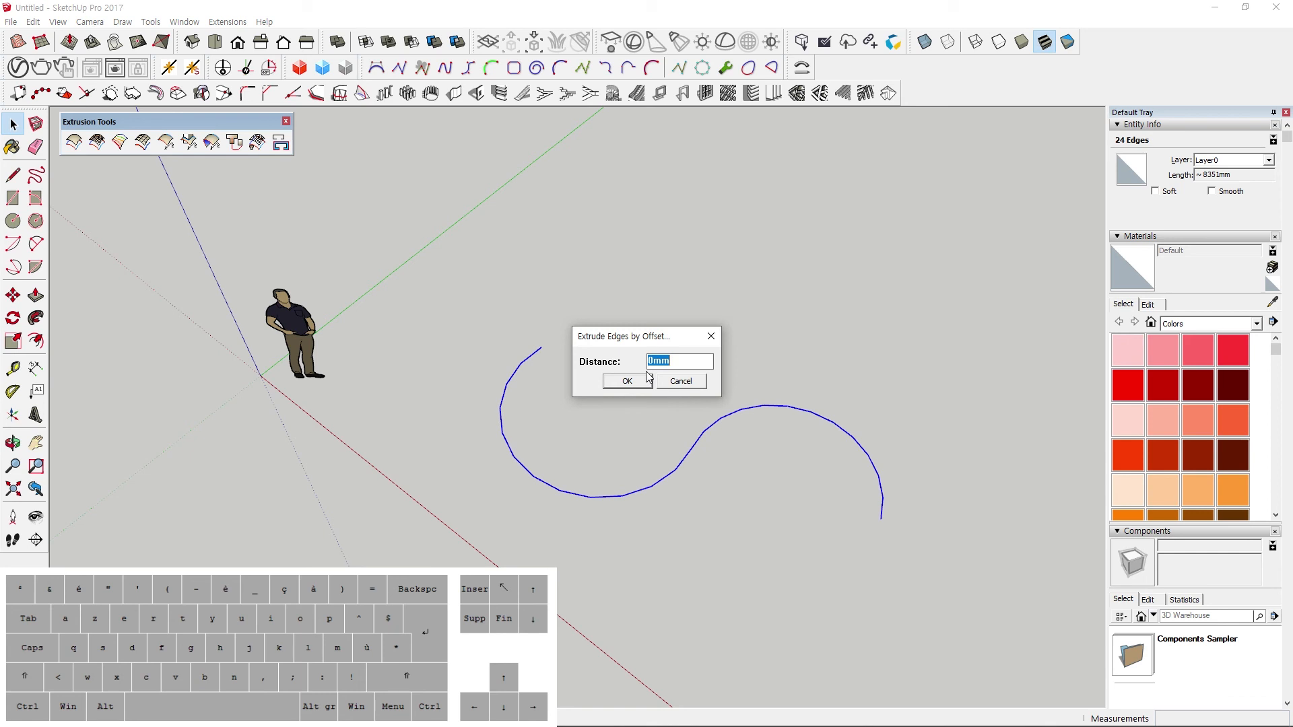
text(200)
key(Return)
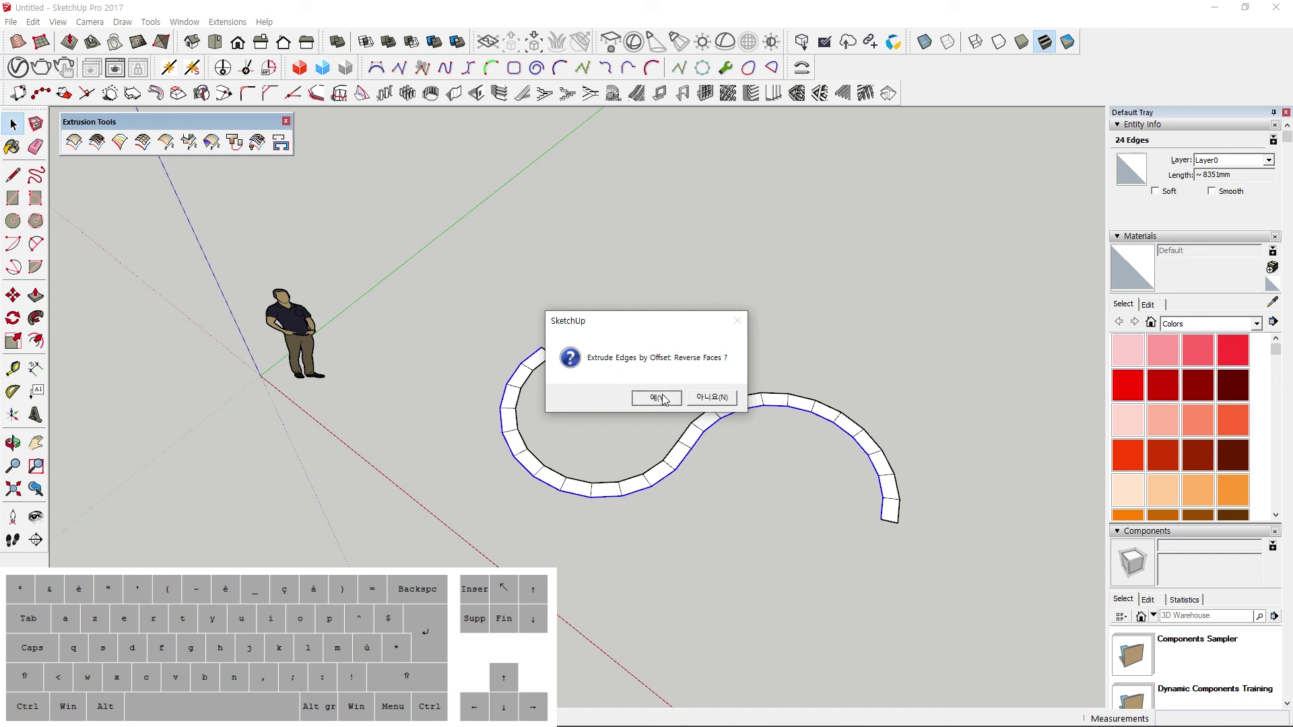
click(658, 398)
click(660, 396)
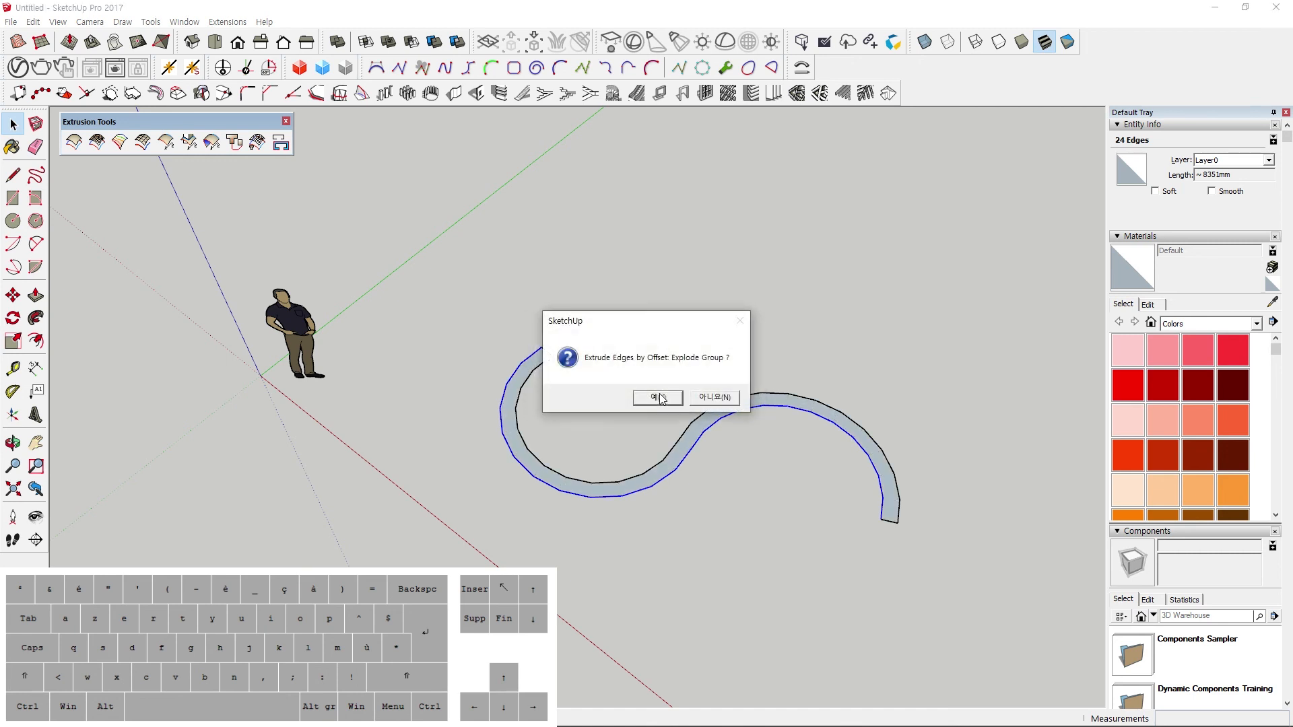
click(660, 398)
Push/Pull the S-shaped face upward about 2017 mm into a curved wall.
middle_drag(693, 474, 731, 473)
click(685, 433)
click(775, 473)
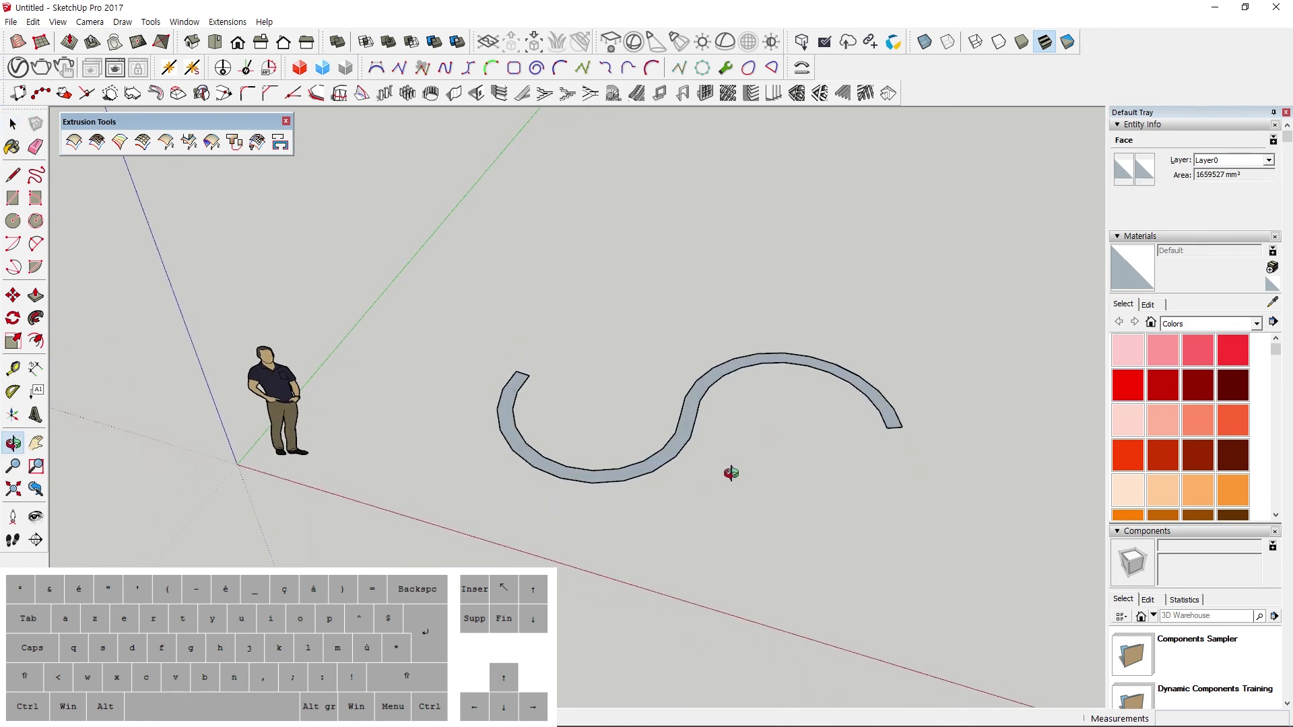
key(p)
click(678, 439)
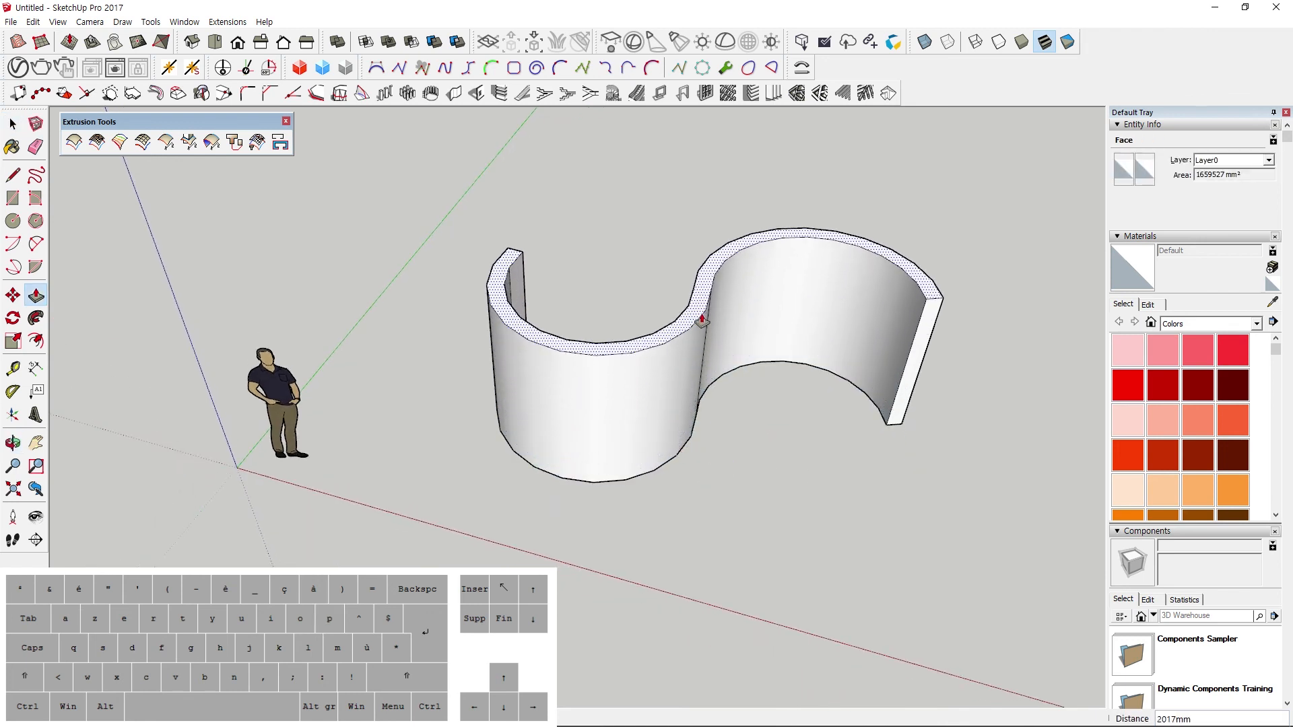
click(701, 321)
middle_drag(702, 320, 539, 286)
Examine the segment faces on the back side of the S-shaped wall.
key(space)
click(472, 434)
middle_drag(680, 430, 43, 389)
click(600, 394)
middle_drag(573, 407, 438, 435)
double_click(523, 424)
scroll(522, 424, down, 2)
middle_drag(523, 424, 438, 428)
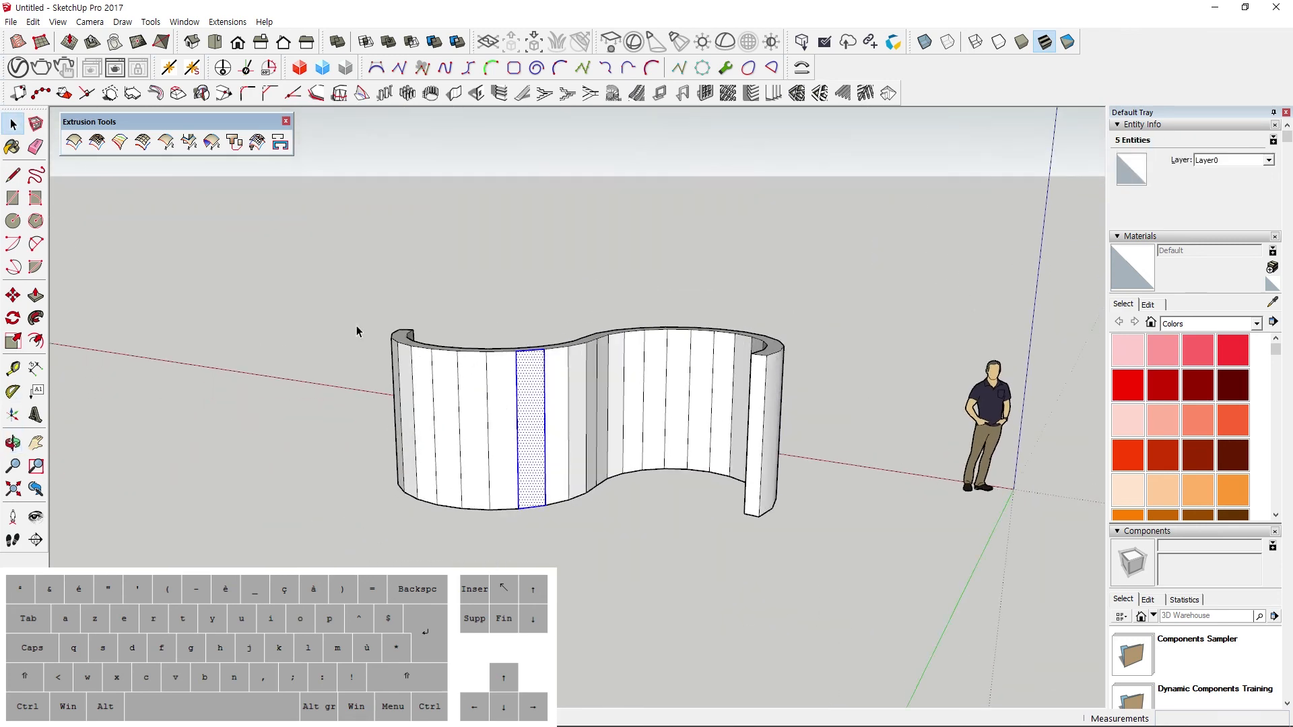
Select the entire S-shaped wall and soften its edges with an angle between normals of 21 degrees.
drag(332, 289, 854, 547)
middle_drag(854, 547, 575, 404)
right_click(575, 403)
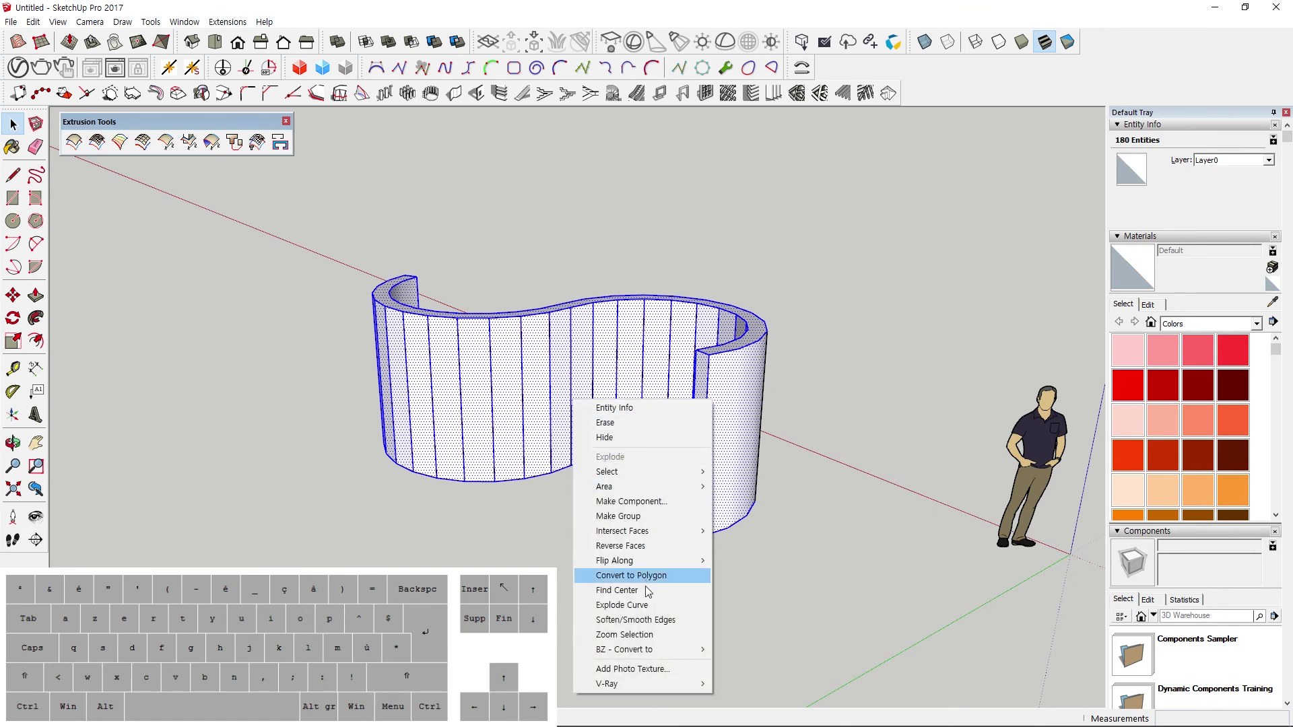
click(641, 621)
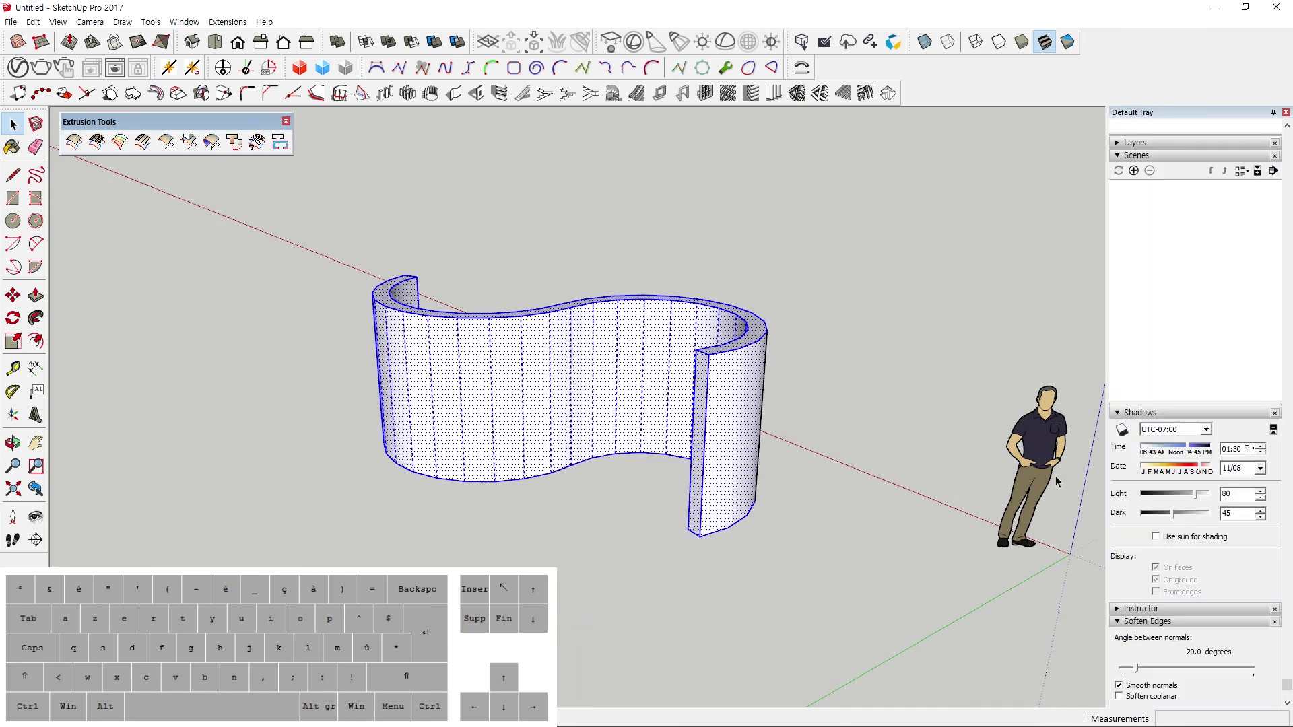
drag(1141, 672, 1146, 672)
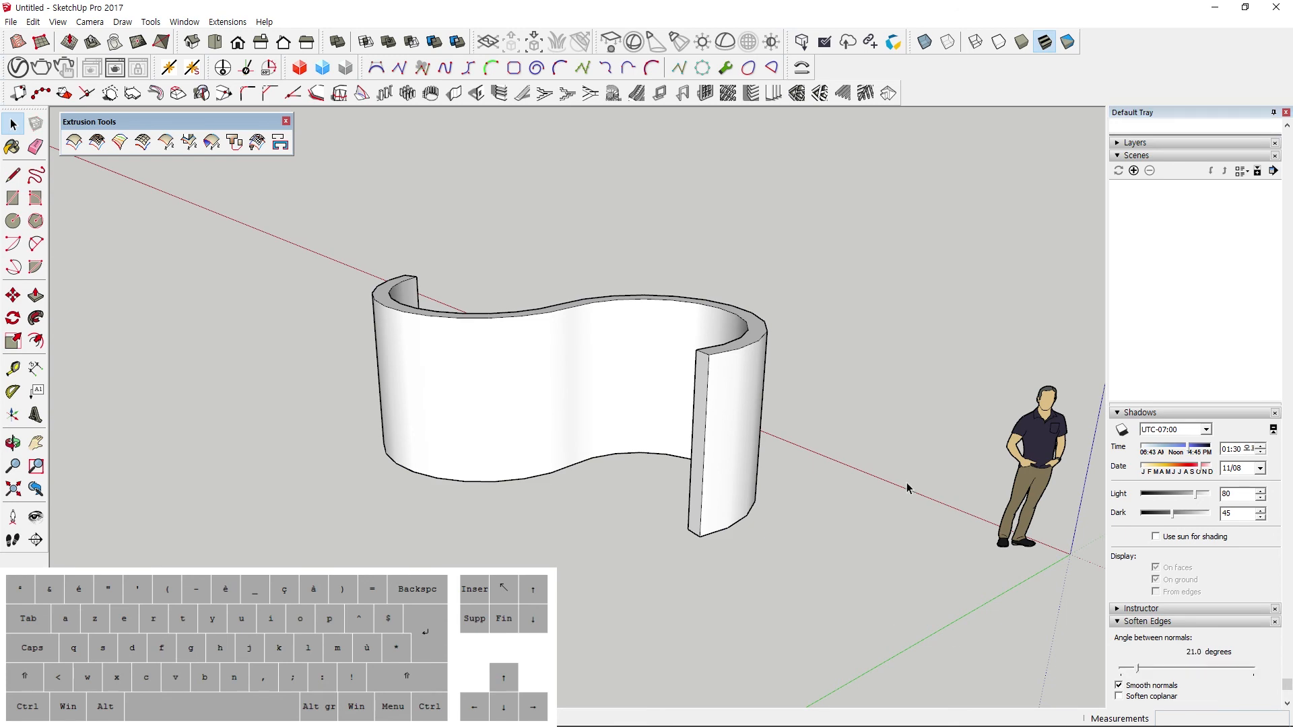
mouse_move(909, 490)
middle_down()
mouse_move(689, 505)
mouse_move(577, 433)
mouse_move(621, 570)
mouse_move(693, 462)
mouse_move(892, 370)
mouse_move(855, 323)
mouse_move(584, 403)
middle_up()
shift+middle_drag(505, 434, 534, 446)
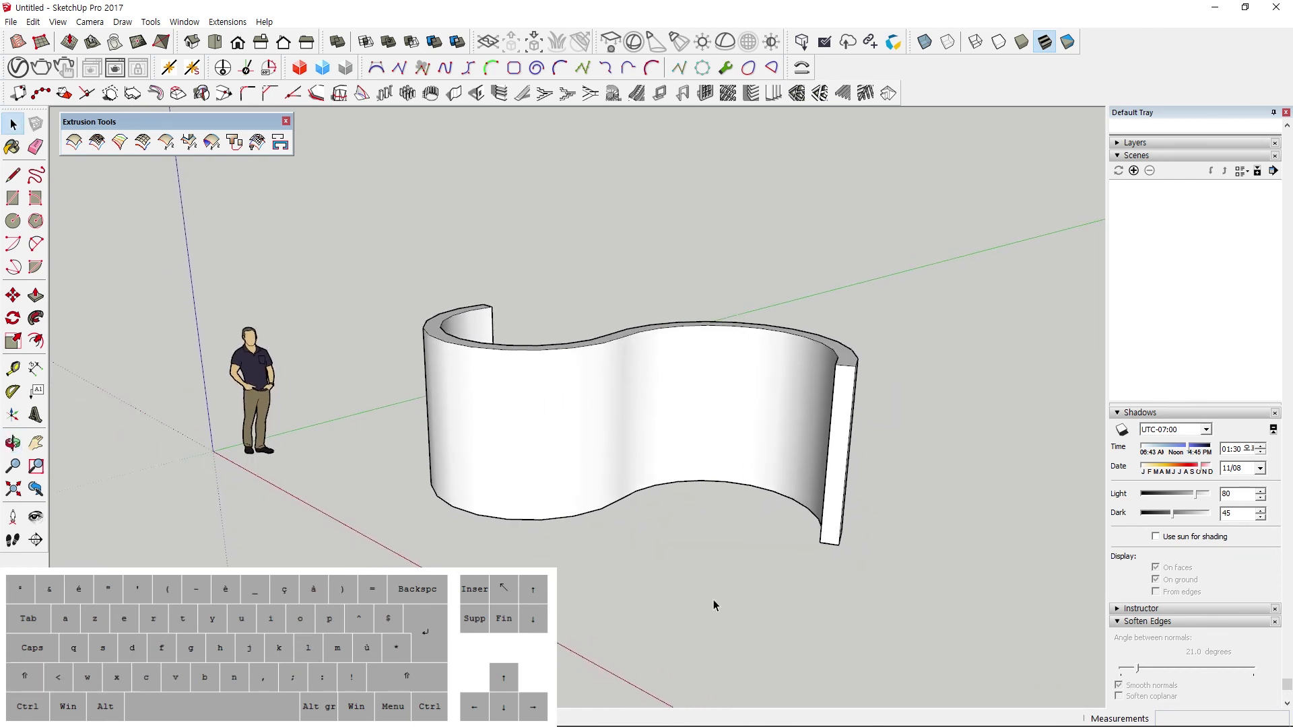